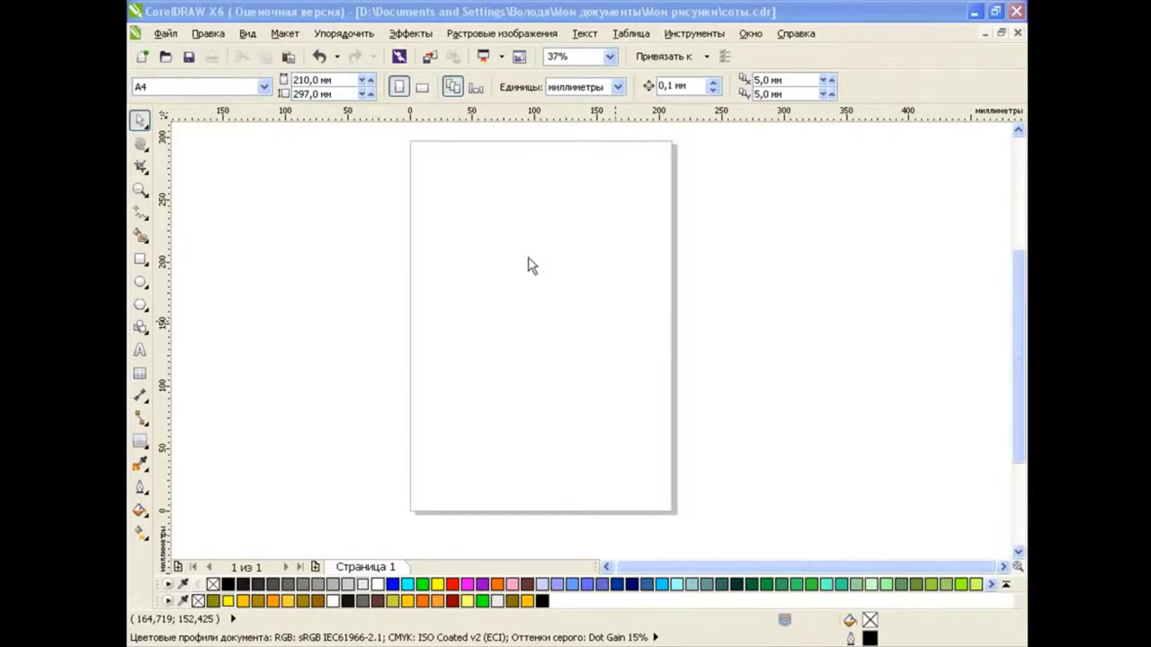
Draw a large hexagon with the Polygon tool and rotate it 30° so its top is flat.
click(144, 304)
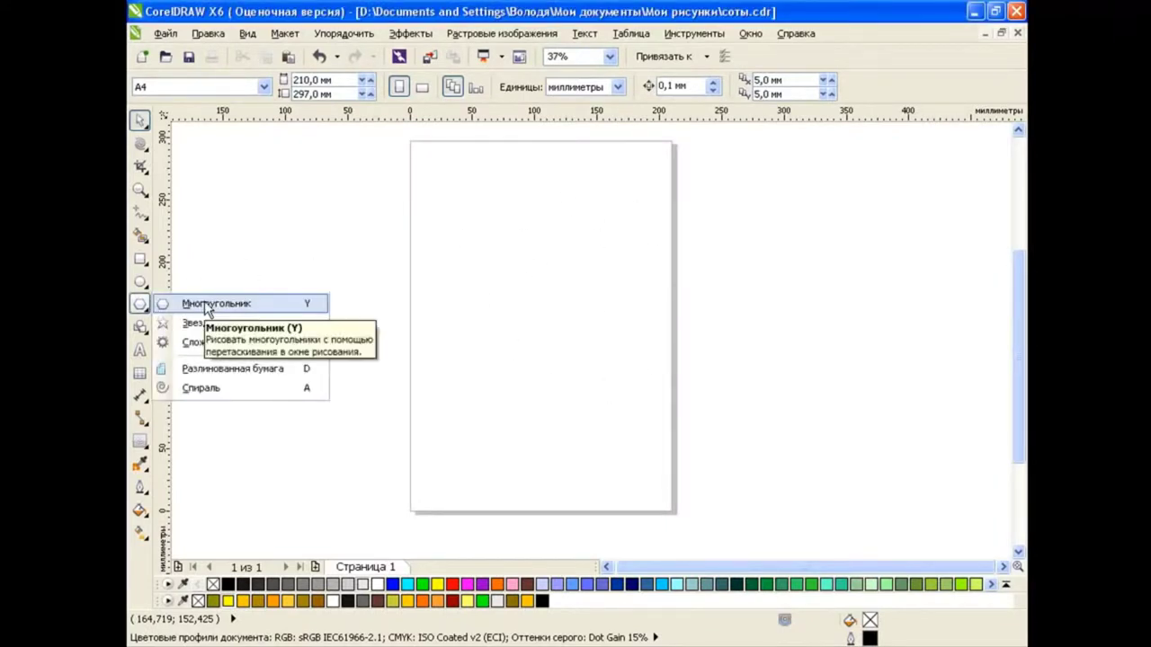
click(184, 306)
drag(443, 190, 652, 431)
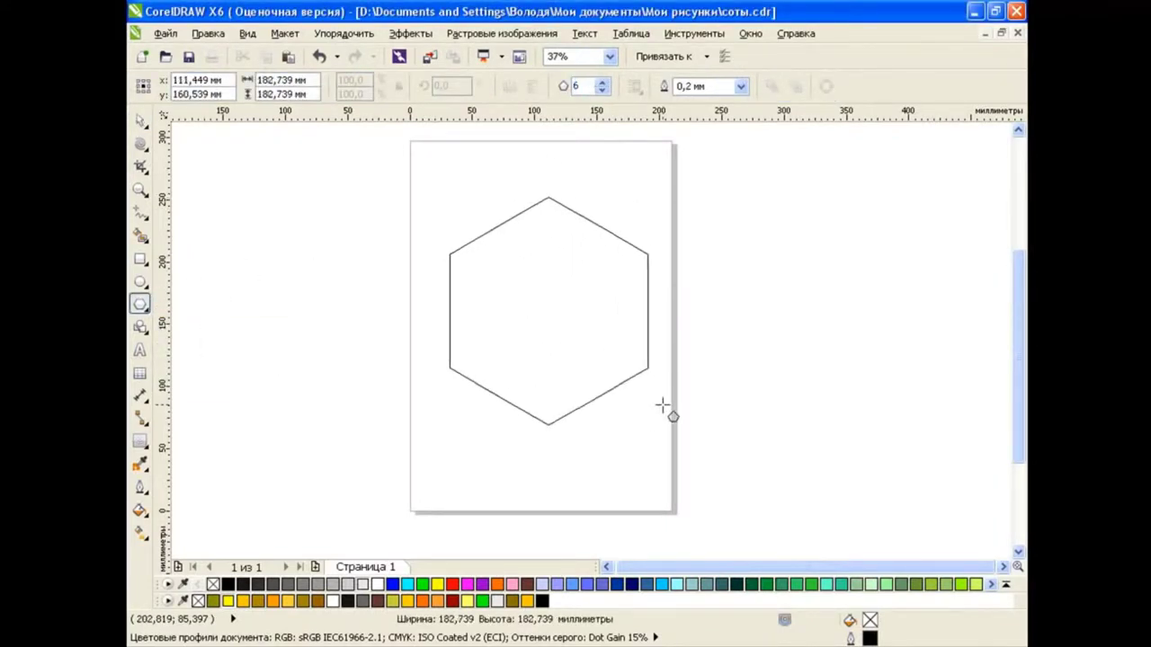
text(30)
key(Return)
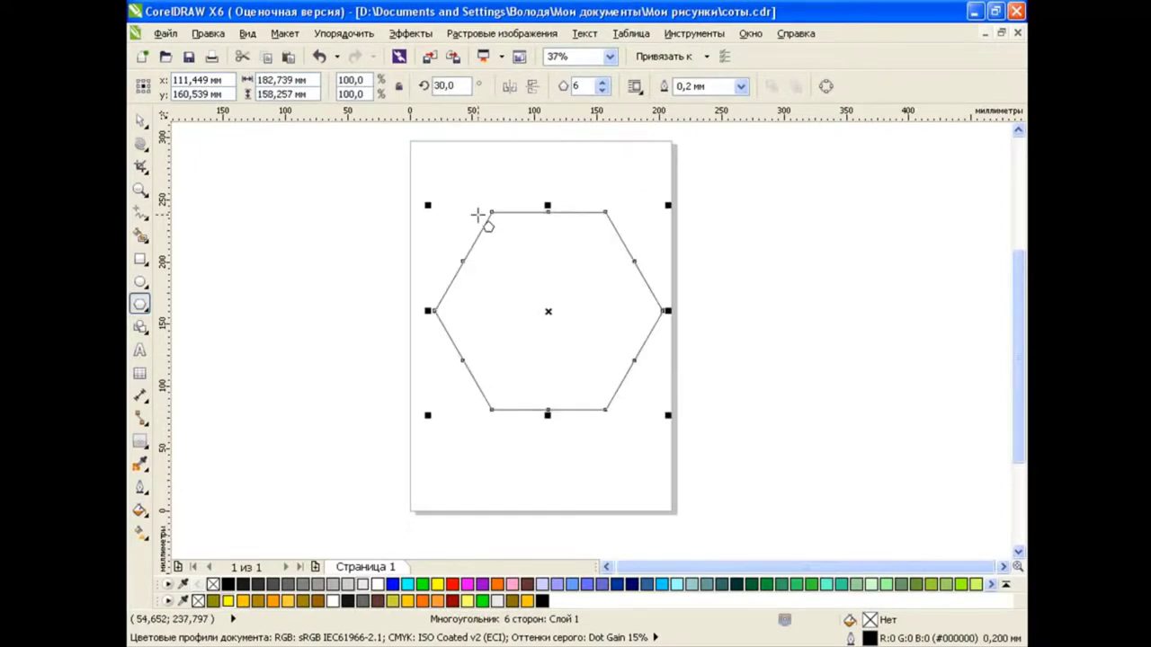
click(142, 121)
Give the hexagon a radial fountain fill from black to gold.
click(140, 510)
click(261, 524)
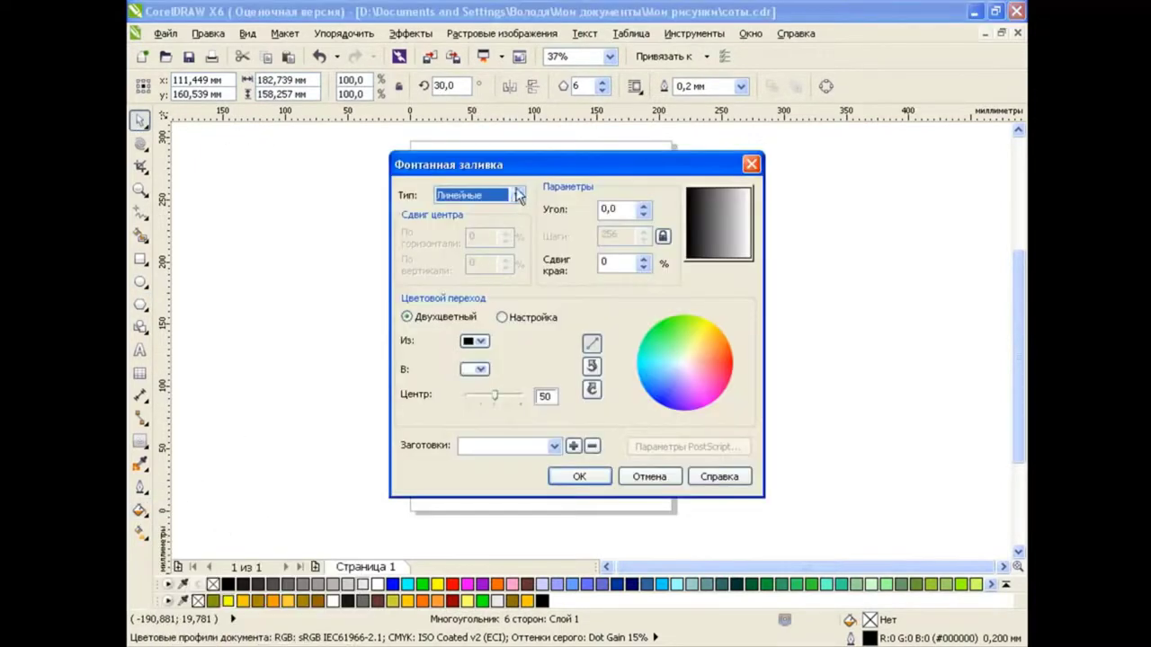
click(519, 195)
click(463, 221)
click(479, 369)
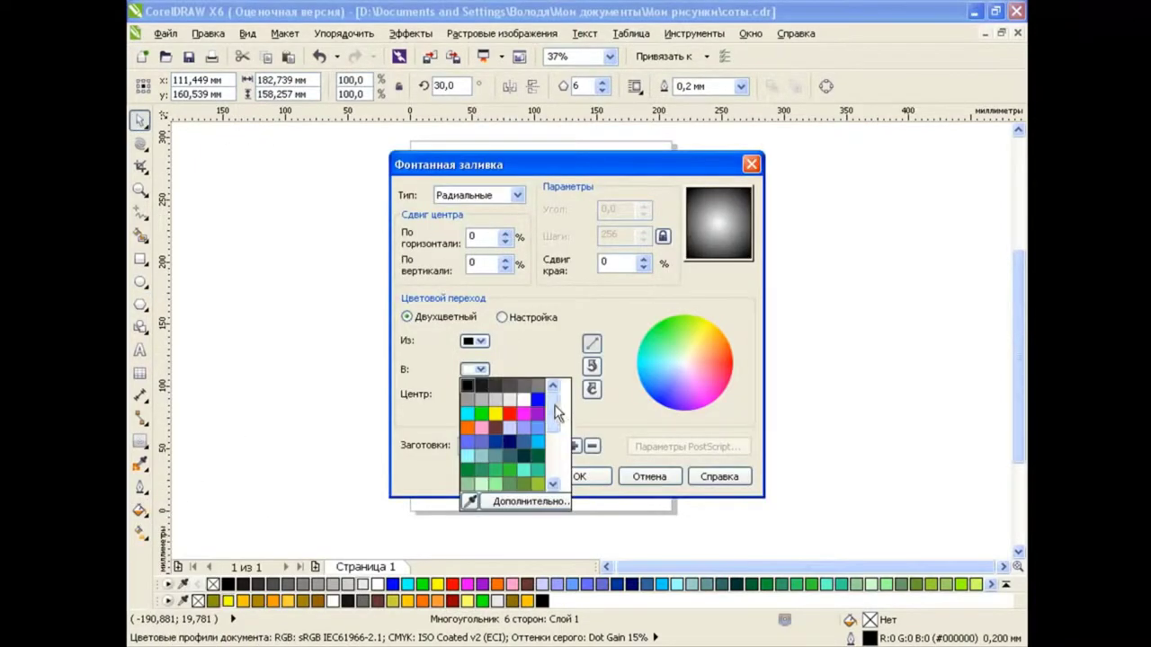
drag(556, 413, 557, 450)
click(534, 452)
click(589, 479)
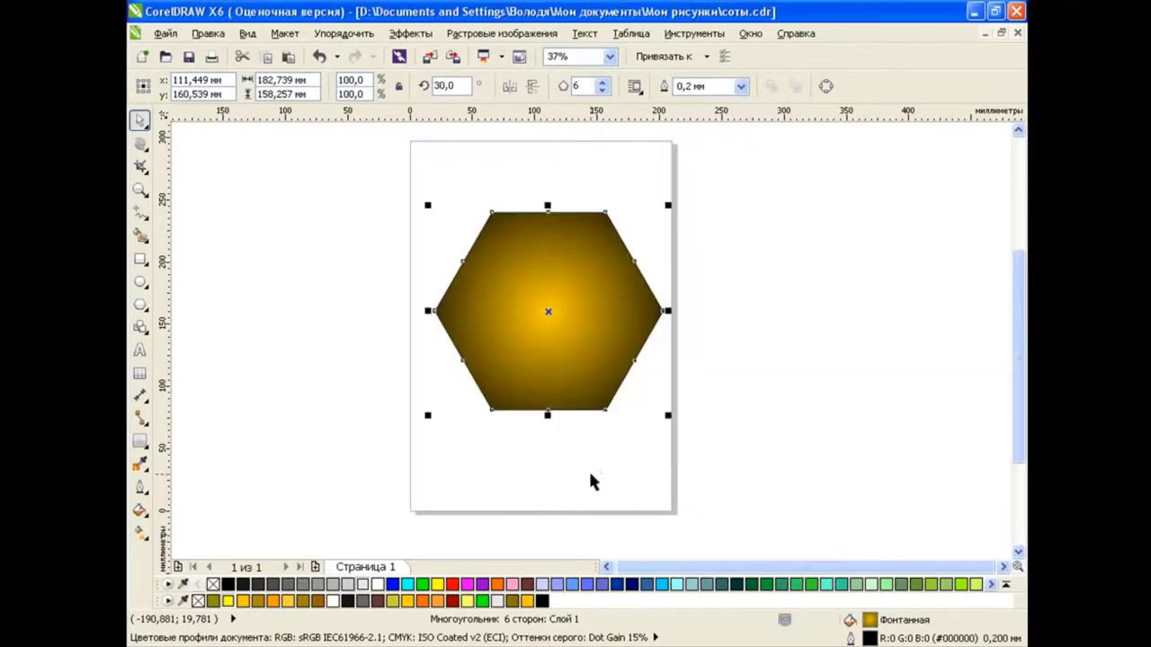
Use Interactive Fill to shift the gradient's bright centre up-left and resize its spread.
click(140, 532)
drag(548, 311, 565, 328)
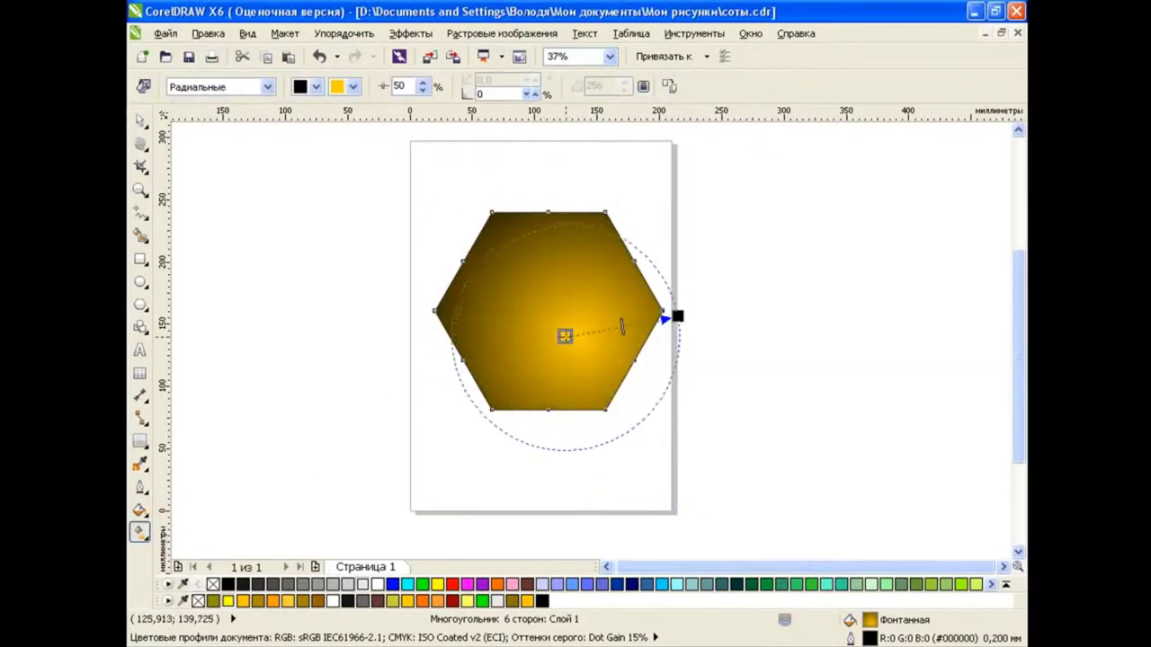
drag(677, 317, 726, 316)
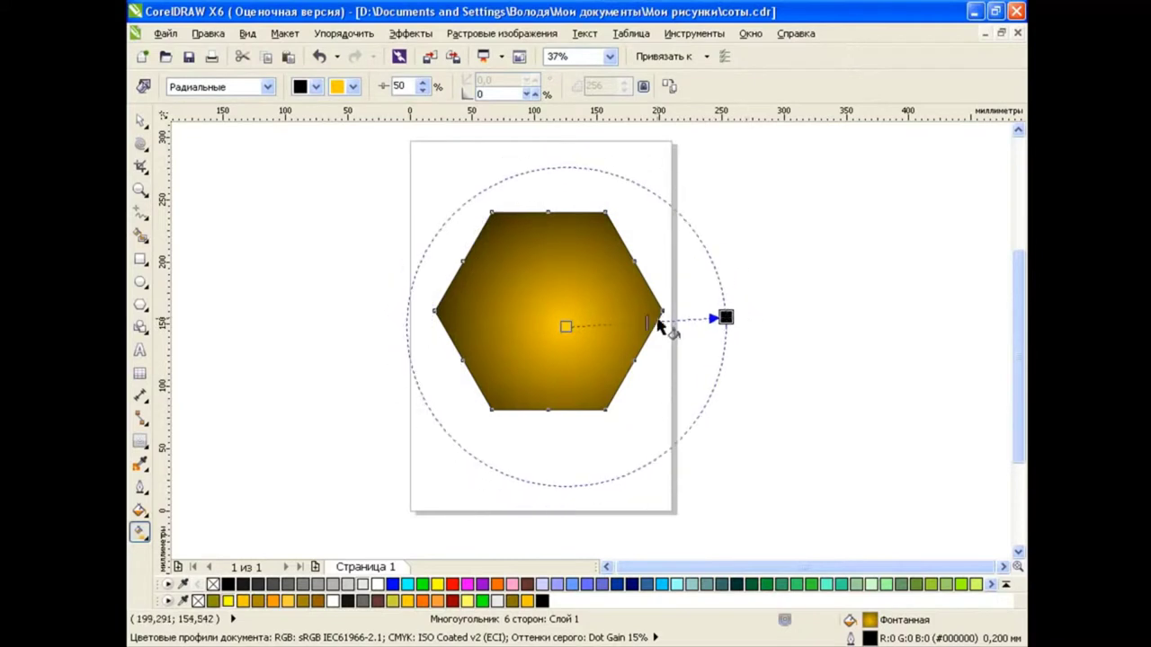
drag(646, 321, 657, 324)
drag(565, 326, 532, 282)
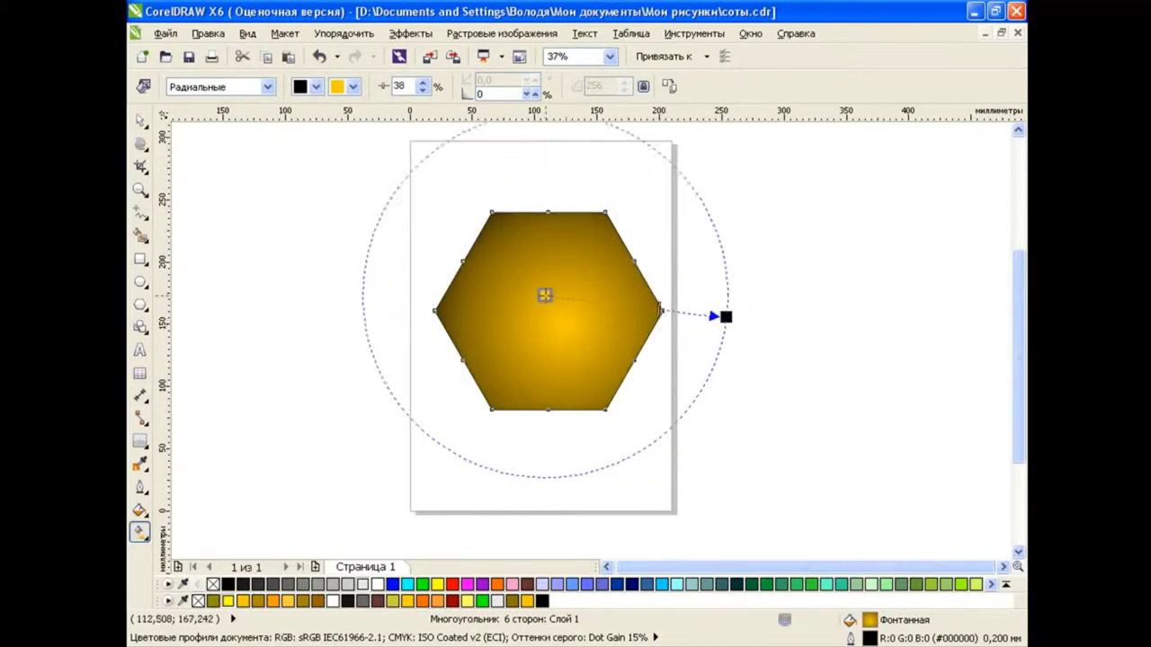
drag(725, 317, 676, 300)
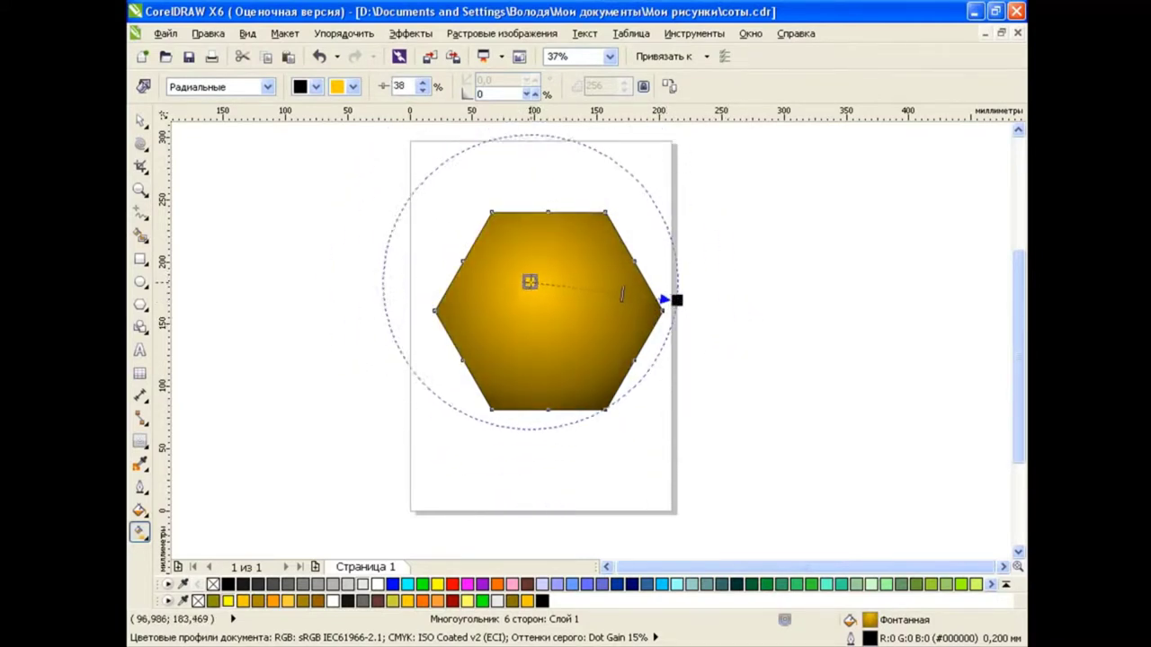
click(140, 119)
click(325, 357)
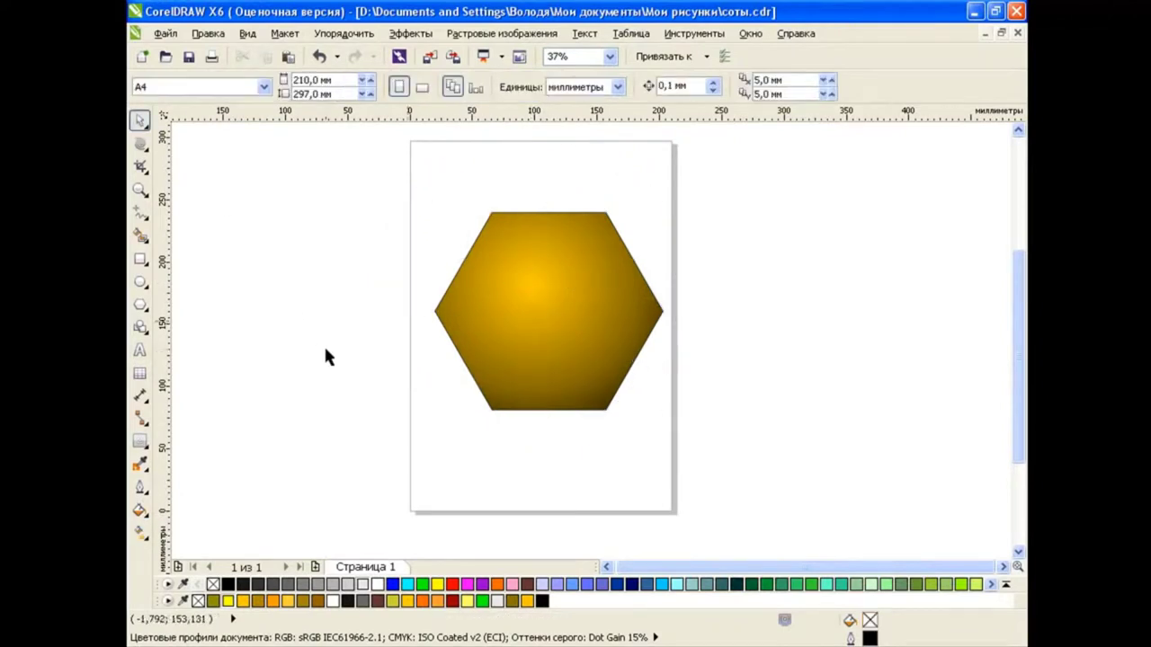
Draw a bent polyline from the hexagon's left corner to its top-right corner.
click(142, 218)
click(176, 327)
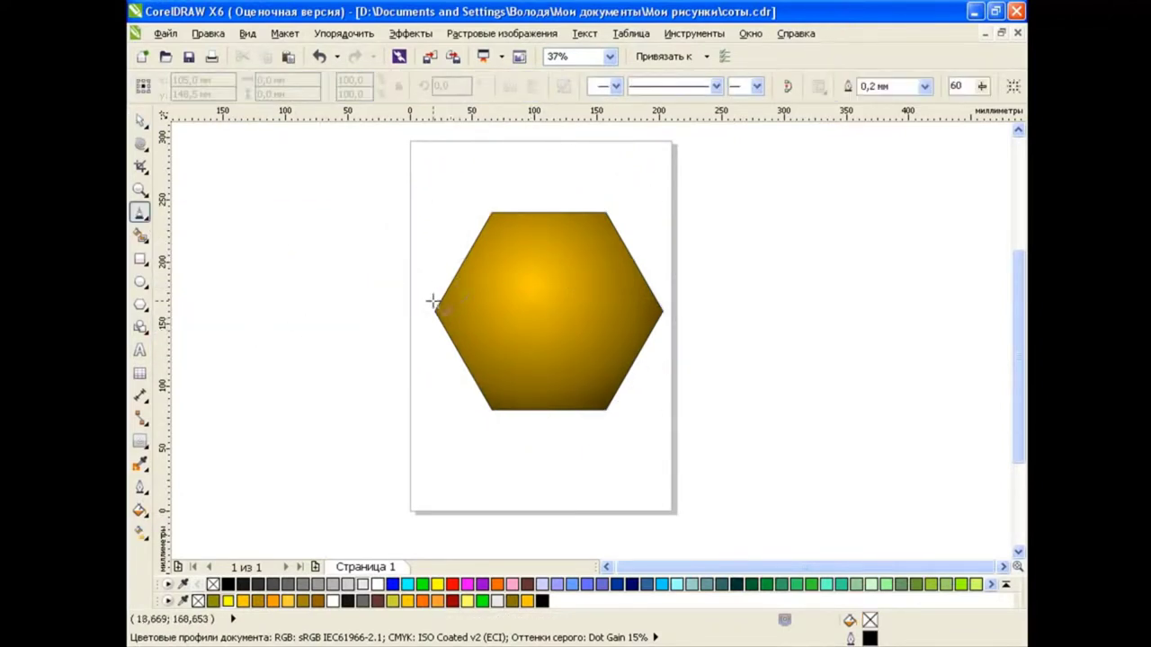
click(432, 301)
click(495, 229)
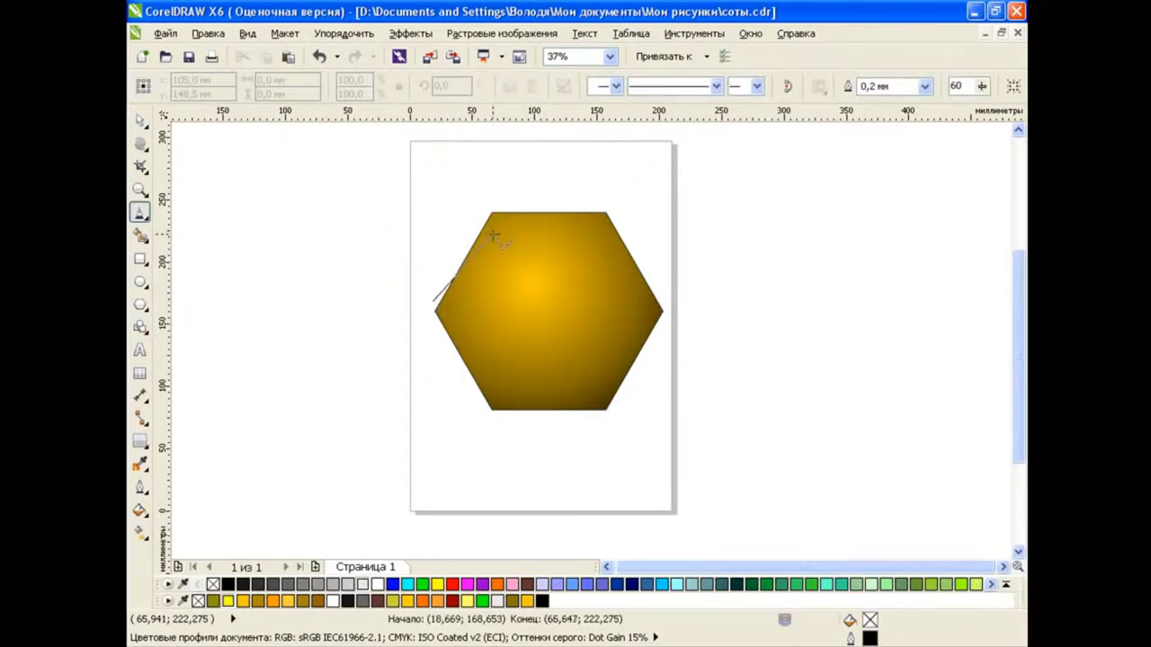
double_click(620, 211)
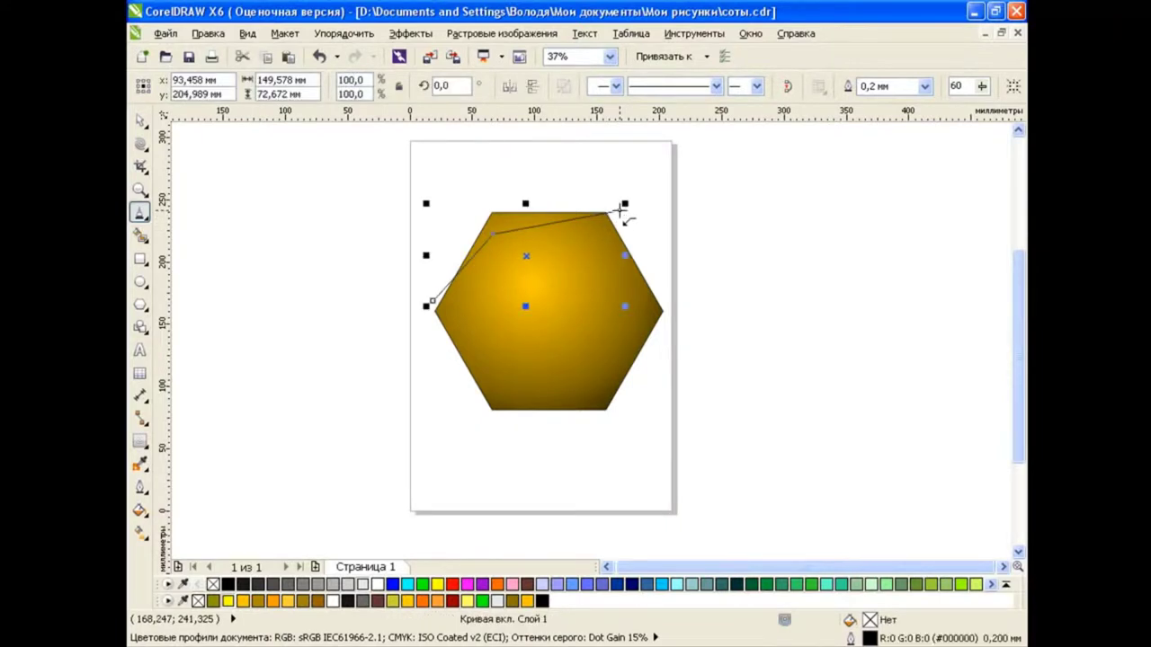
click(140, 143)
click(180, 144)
drag(490, 236, 498, 231)
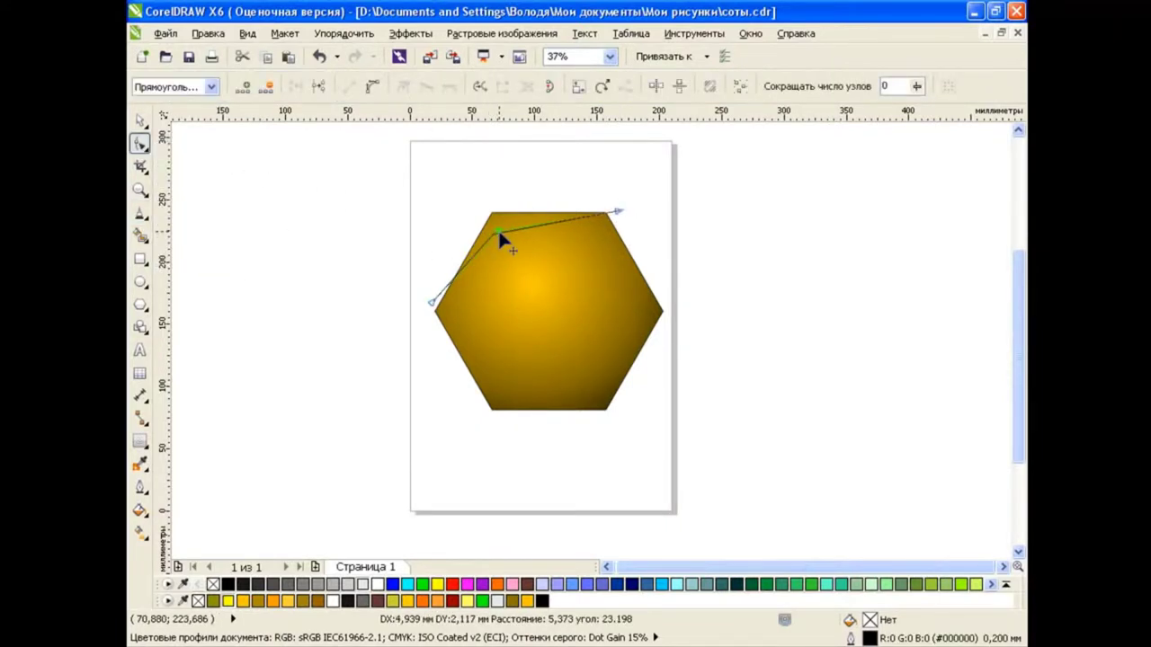
Smart Fill the area above the polyline white, then delete the polyline.
click(140, 234)
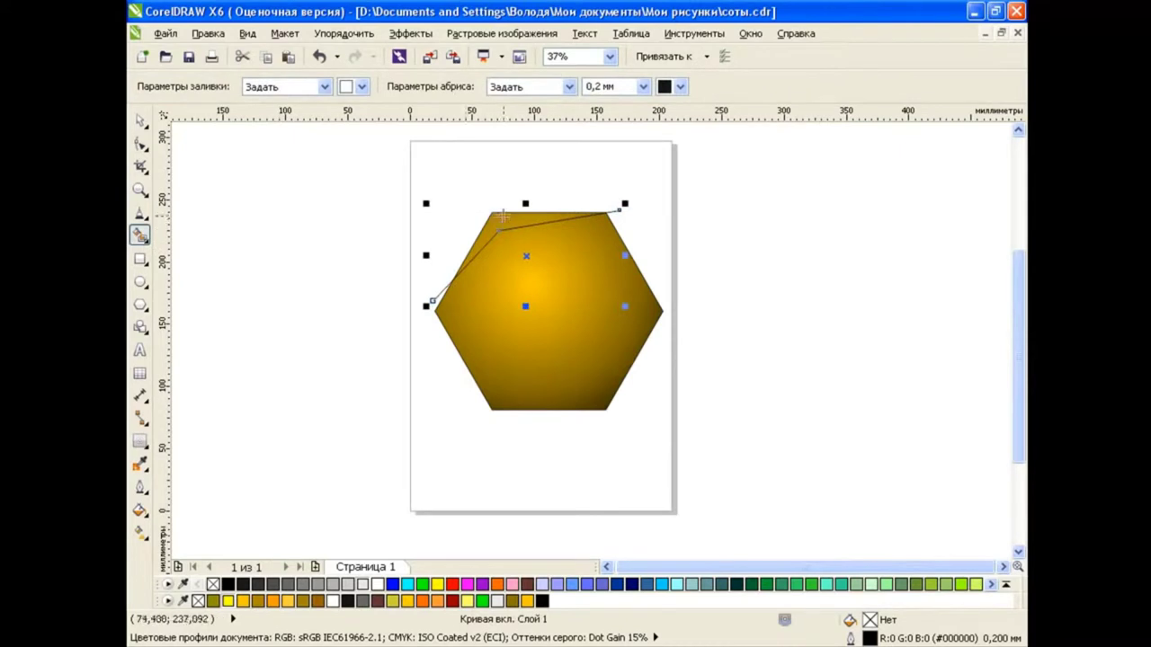
click(504, 218)
click(139, 119)
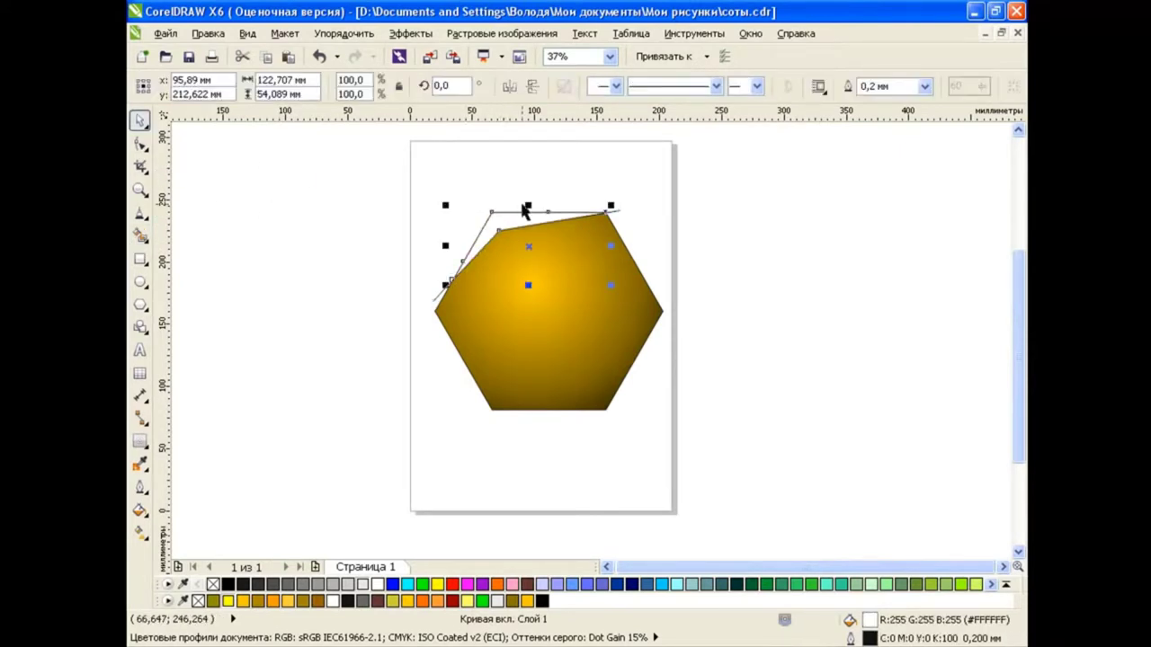
key(Escape)
click(617, 218)
key(Delete)
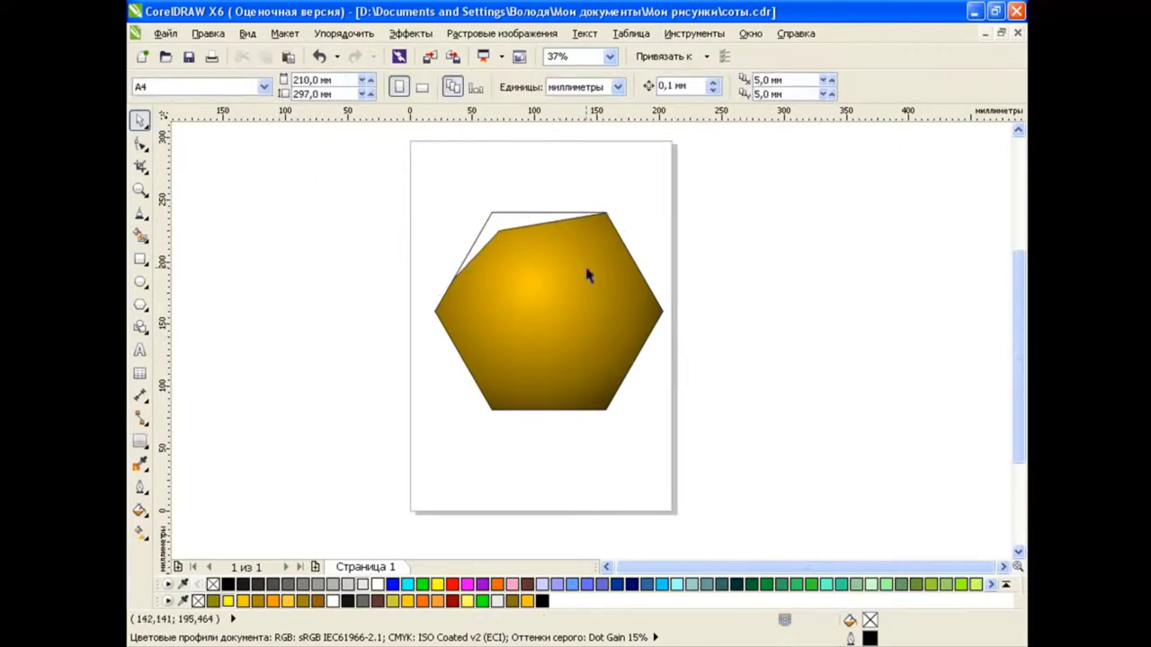
Move the white wedge's top-right node left to leave a thin gold rim.
click(521, 223)
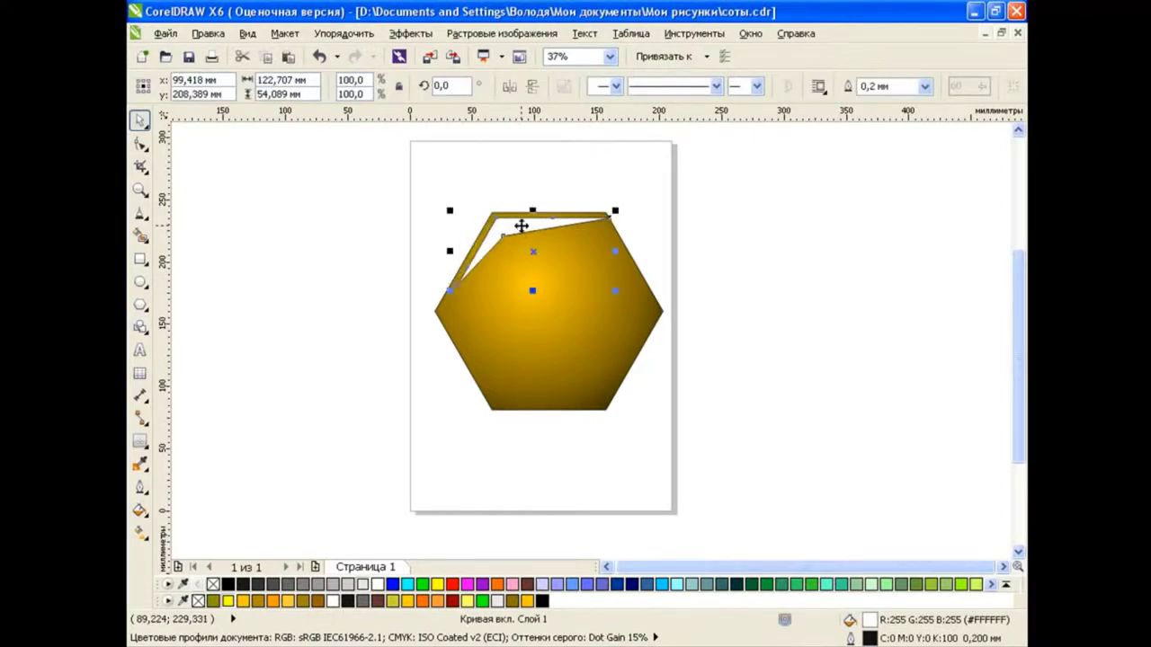
click(139, 143)
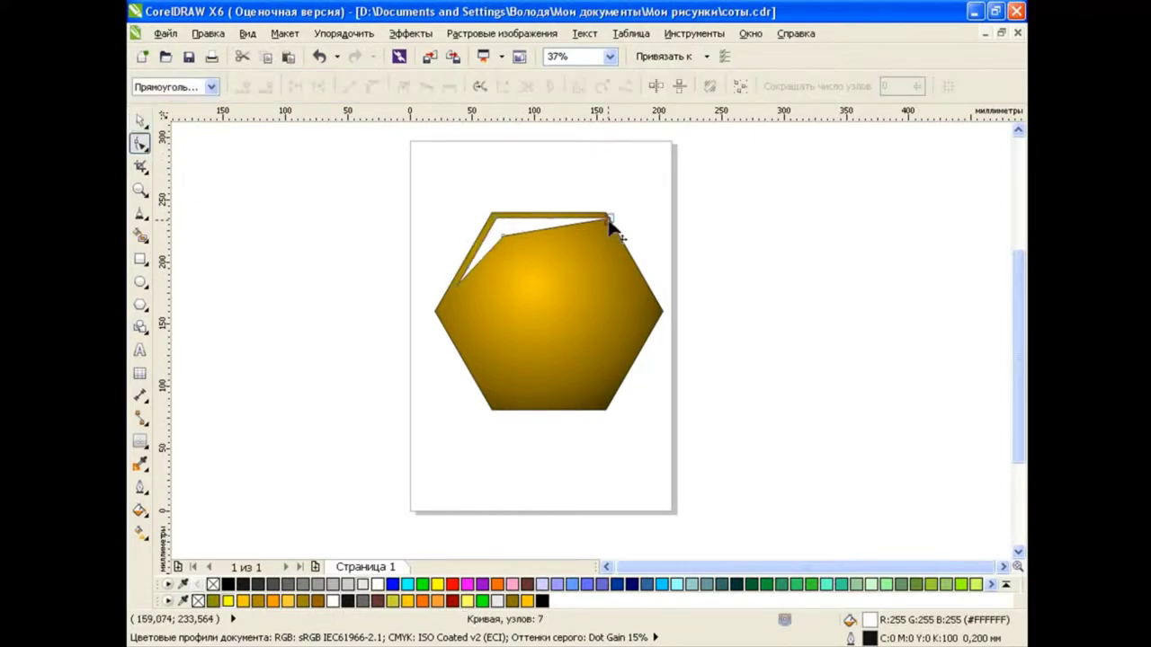
scroll(613, 220, up, 3)
drag(617, 183, 595, 179)
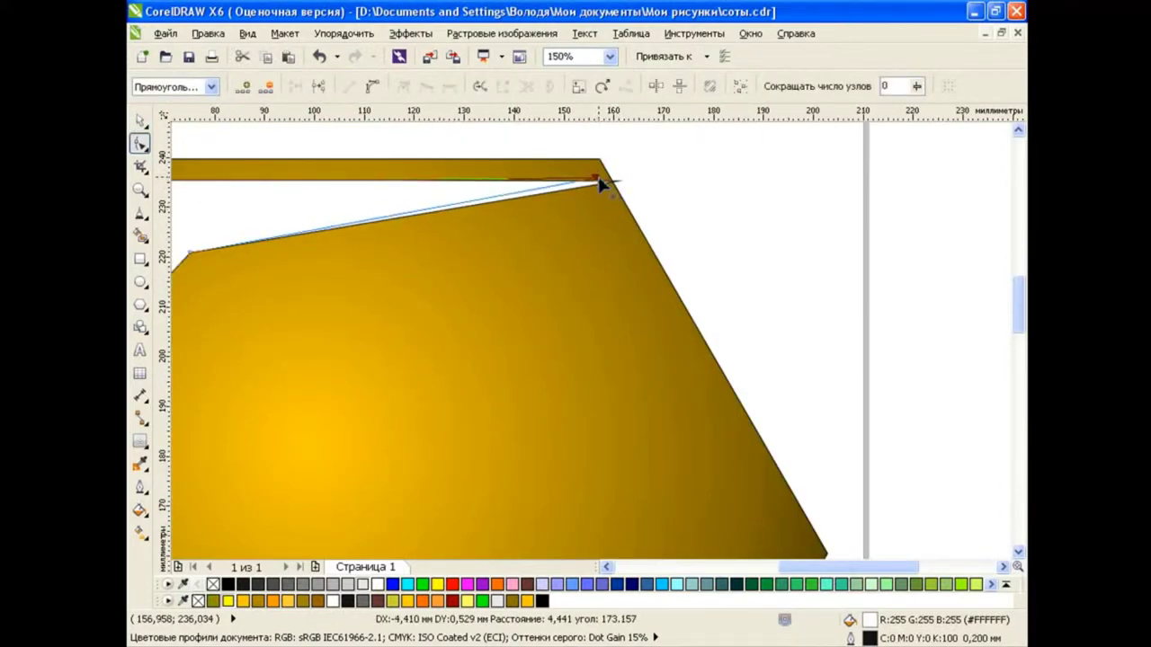
scroll(374, 355, down, 2)
scroll(364, 296, left, 3)
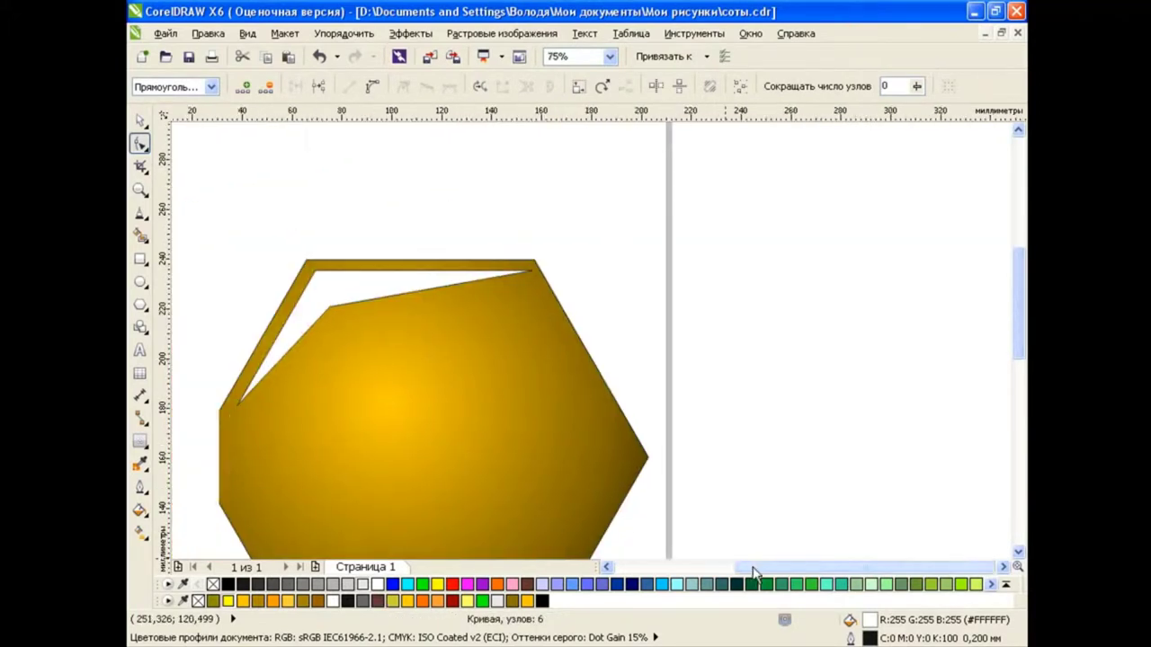
click(139, 120)
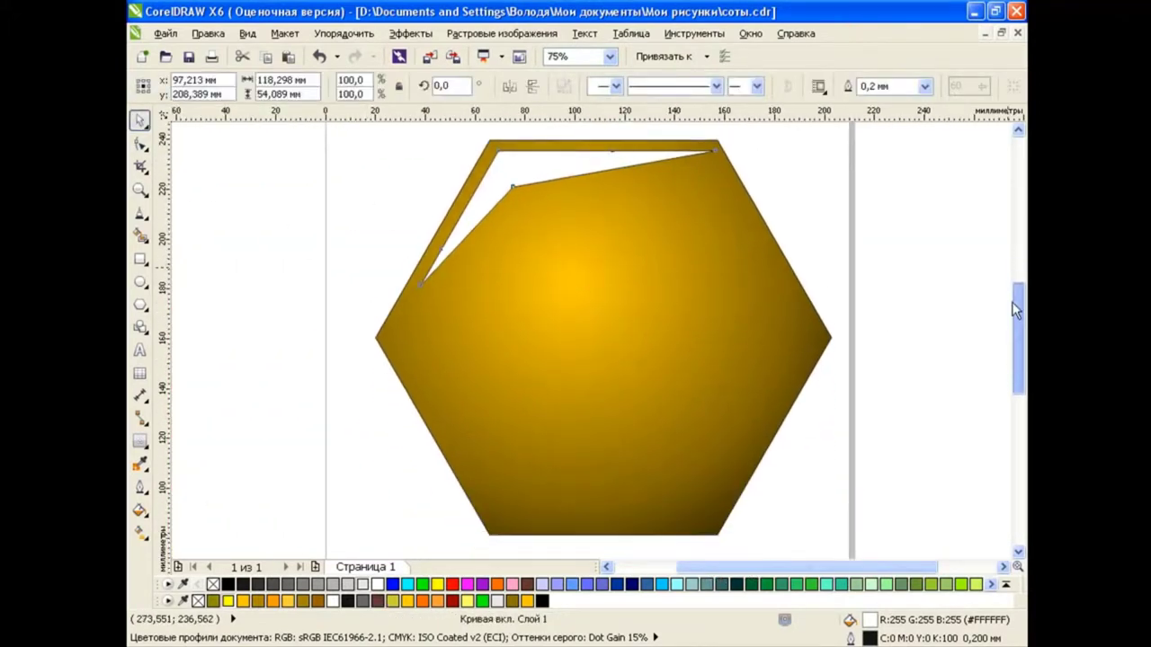
scroll(681, 314, down, 3)
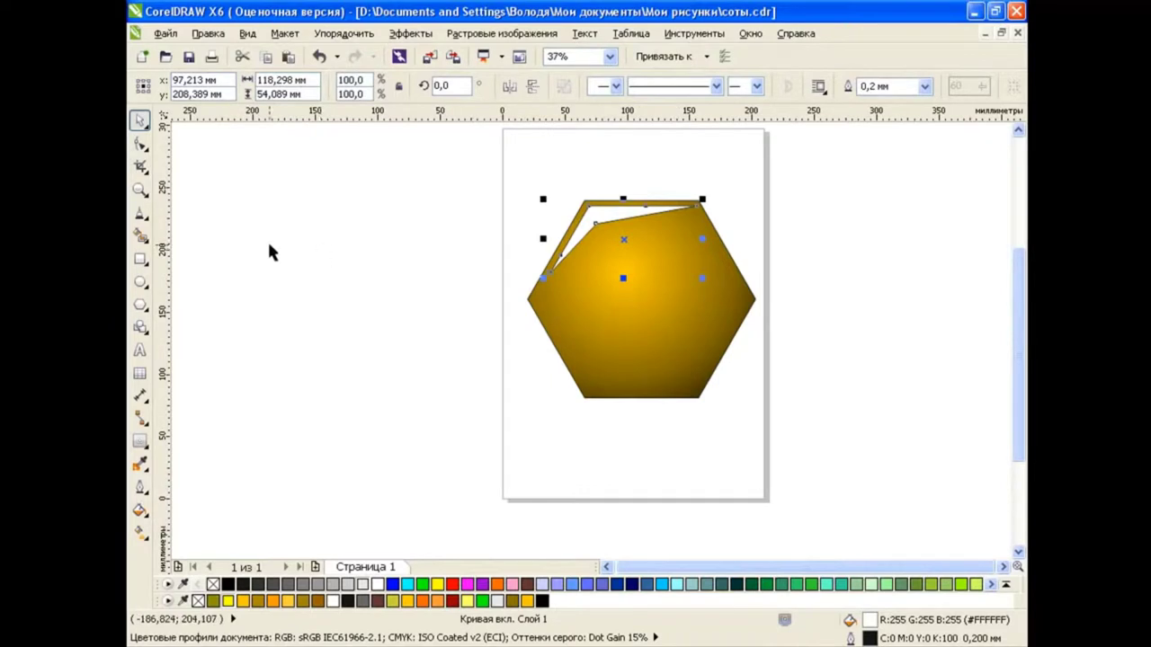
Draw a curve across the hexagon's lower half and shape its ends and bend.
click(140, 212)
click(221, 246)
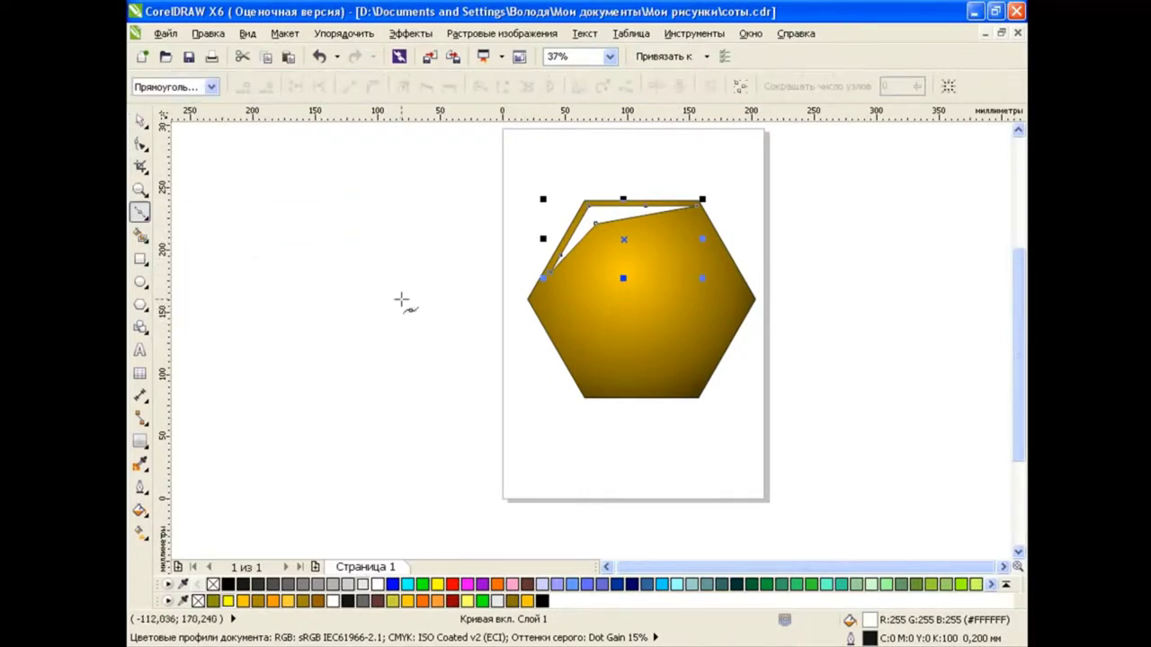
click(534, 355)
drag(763, 247, 791, 172)
key(F10)
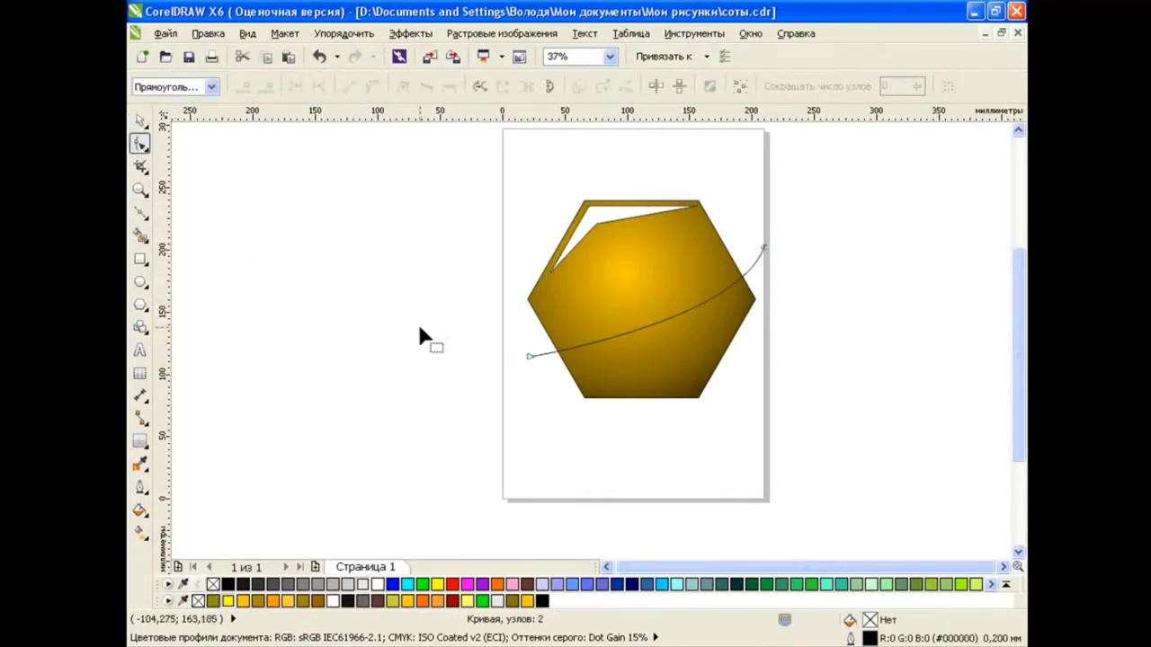
drag(595, 349, 612, 357)
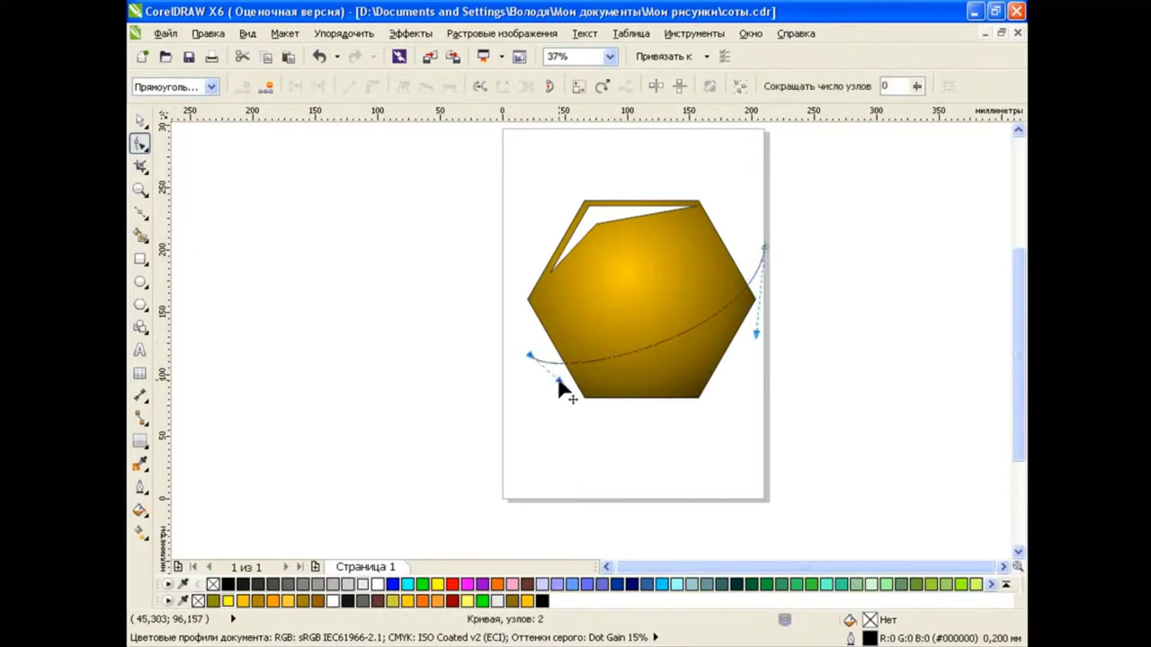
click(762, 256)
drag(762, 260, 761, 226)
drag(753, 314, 761, 316)
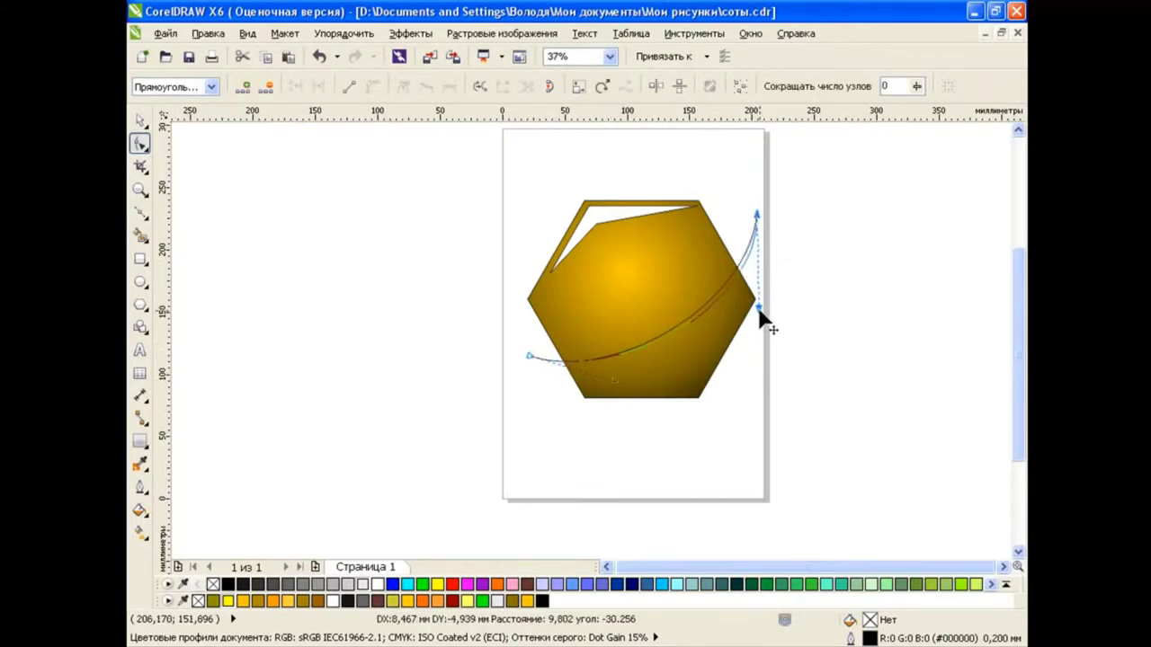
drag(529, 356, 509, 378)
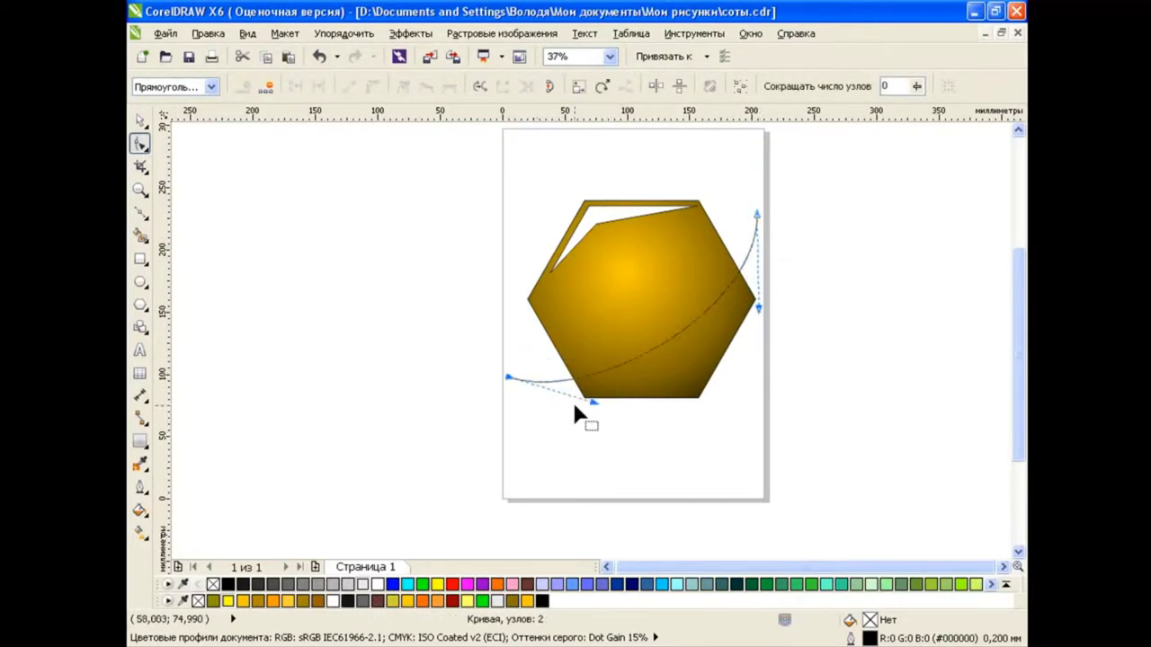
Smart Fill the hexagon area below the curve, then delete the guide curve.
click(140, 234)
click(668, 371)
key(space)
click(435, 403)
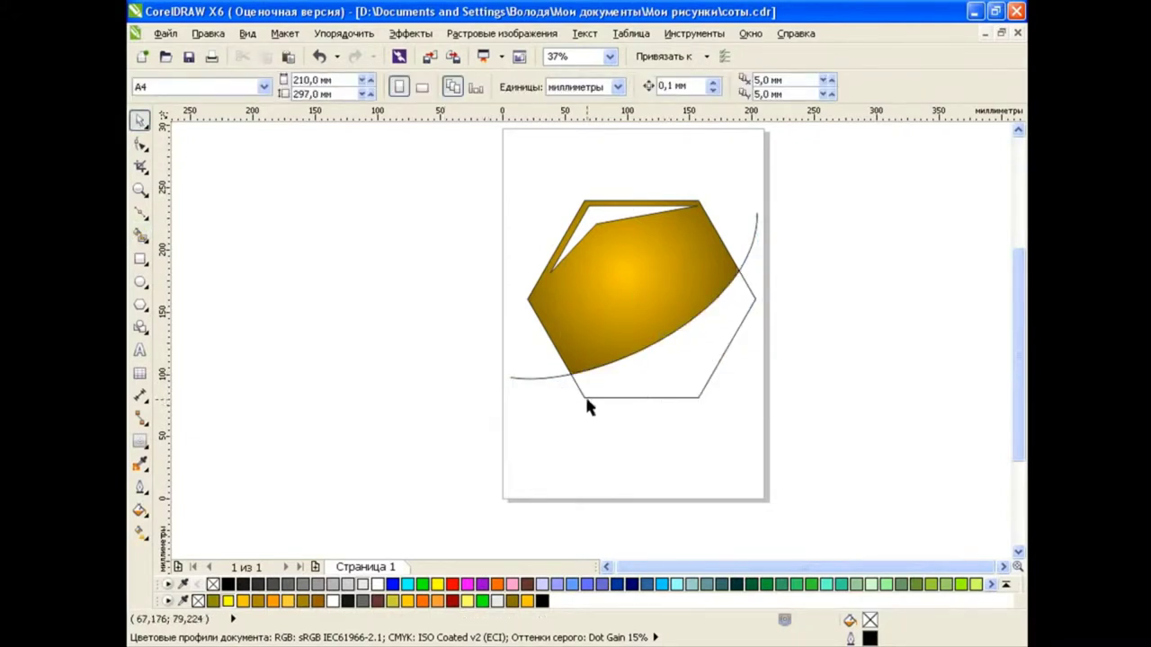
click(756, 242)
key(Delete)
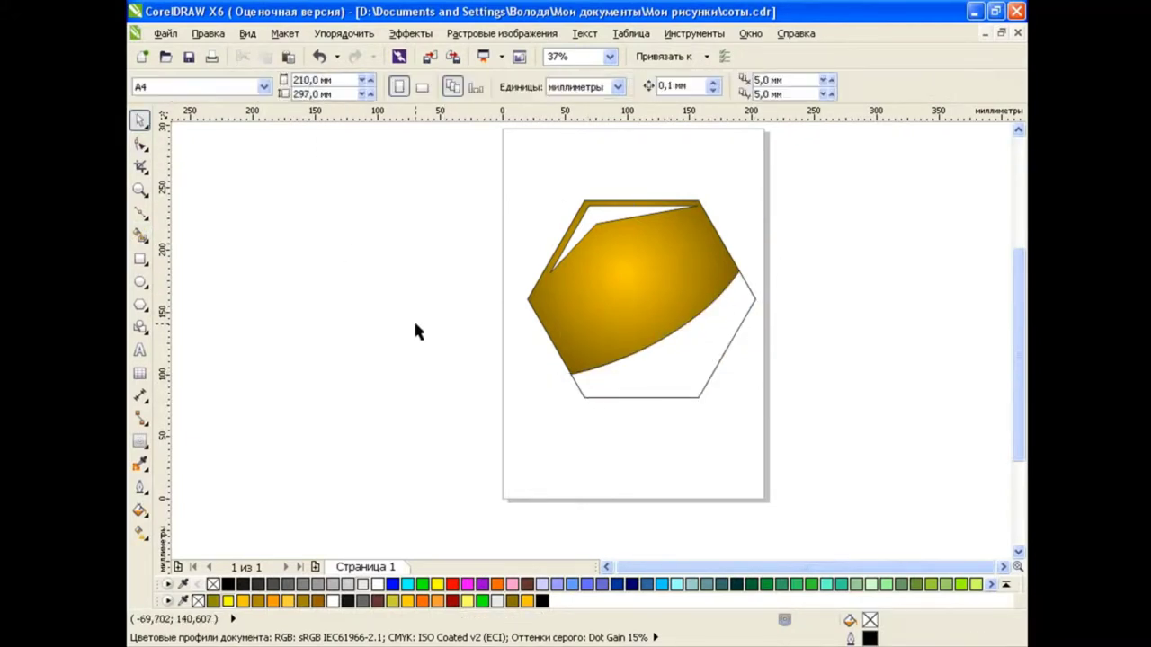
Fill the lower shape grey and fade it with a linear transparency.
click(639, 362)
click(140, 144)
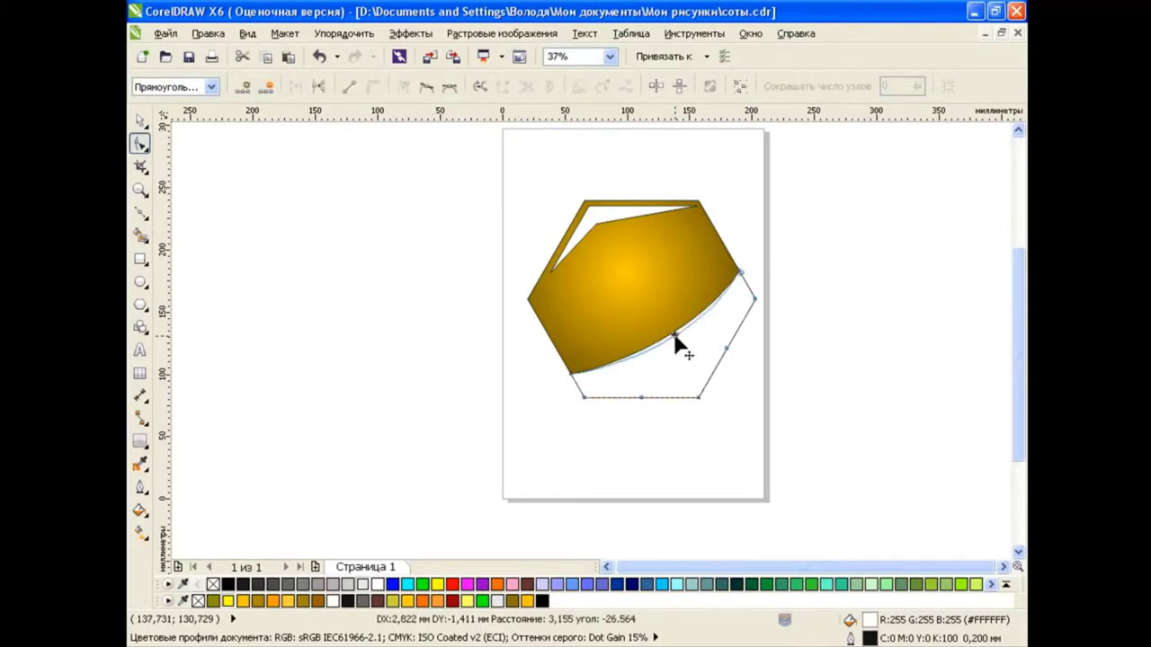
key(space)
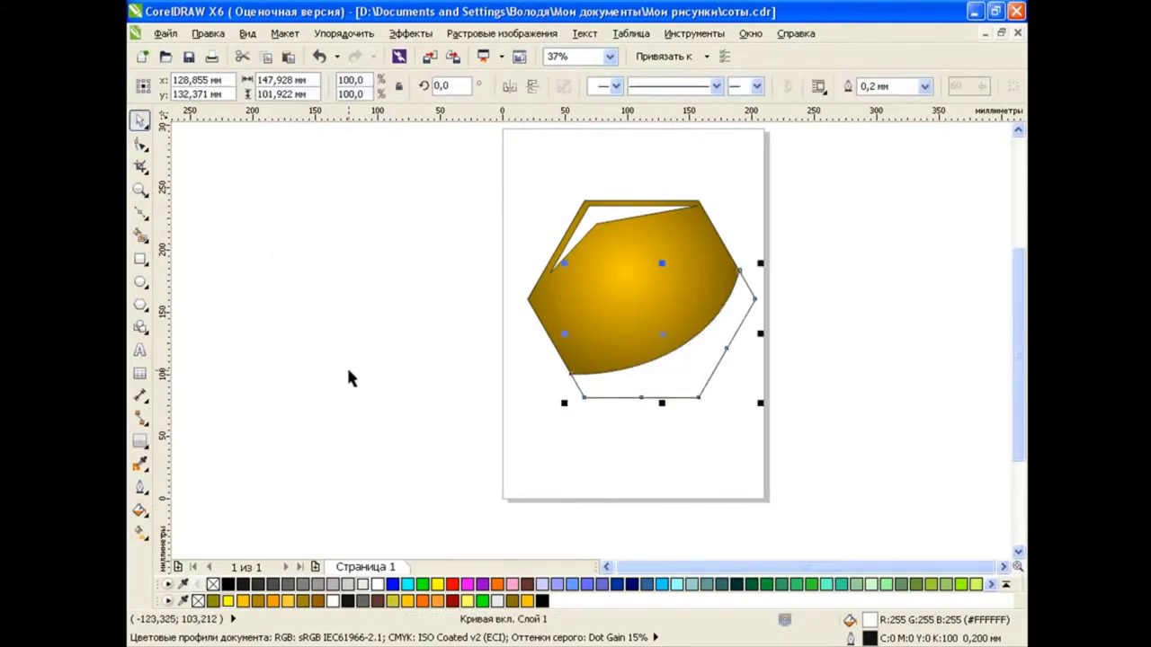
click(1004, 566)
click(280, 587)
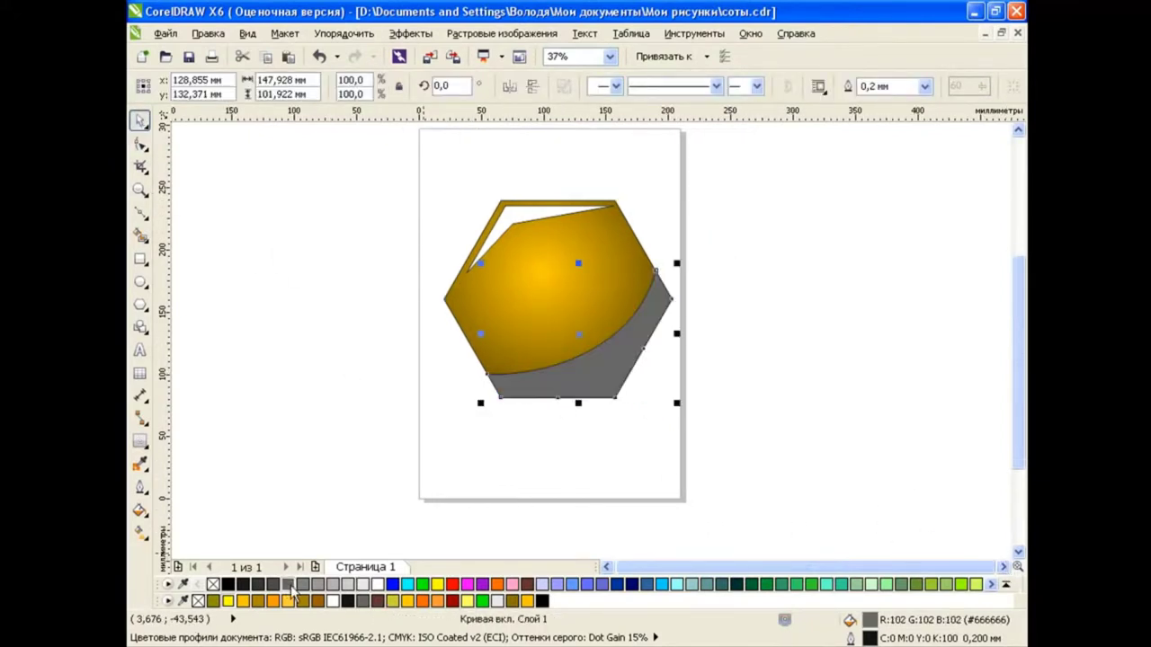
click(141, 441)
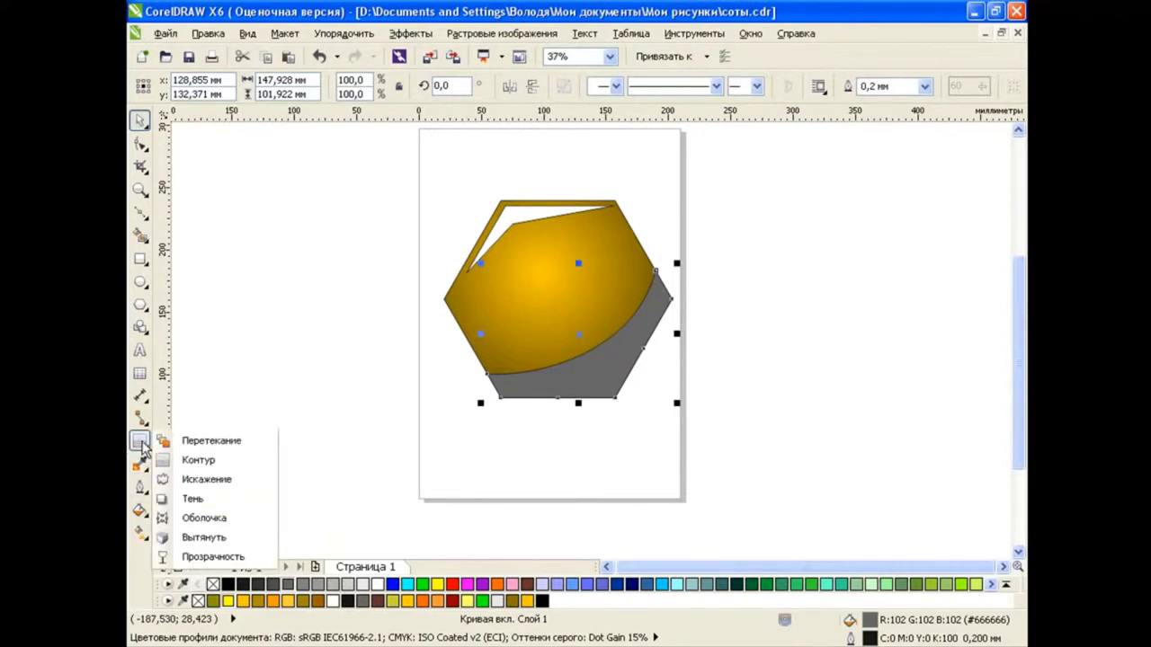
click(193, 554)
drag(582, 339, 565, 313)
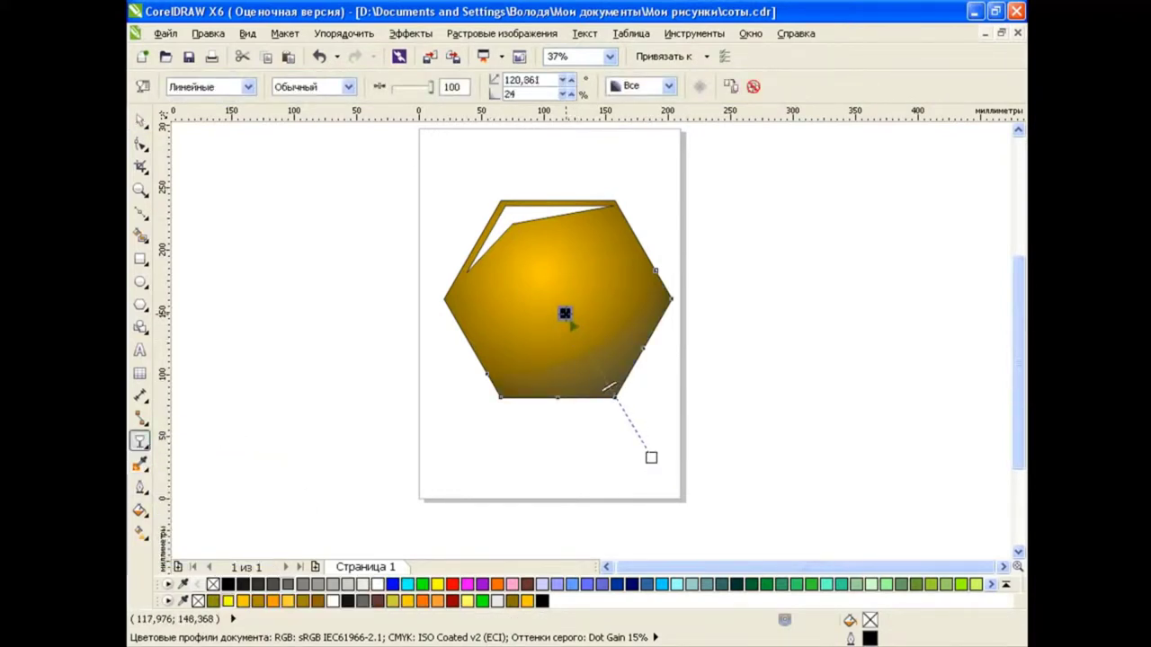
Make the top highlight uniformly transparent at 50%.
click(531, 225)
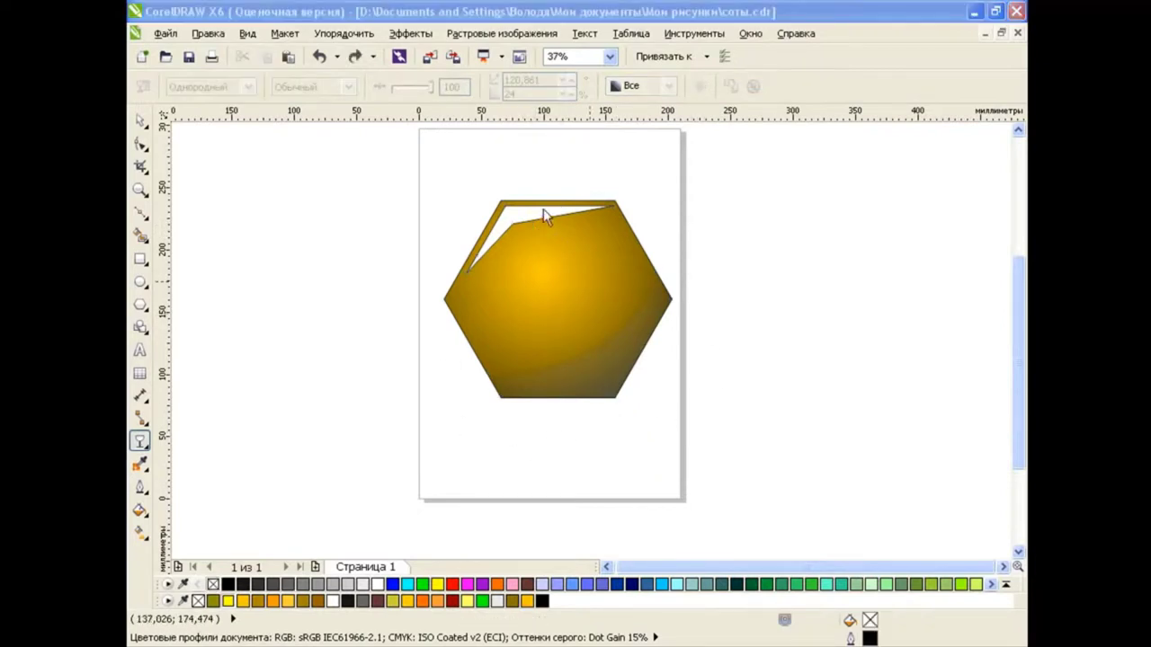
click(247, 86)
click(200, 109)
click(439, 87)
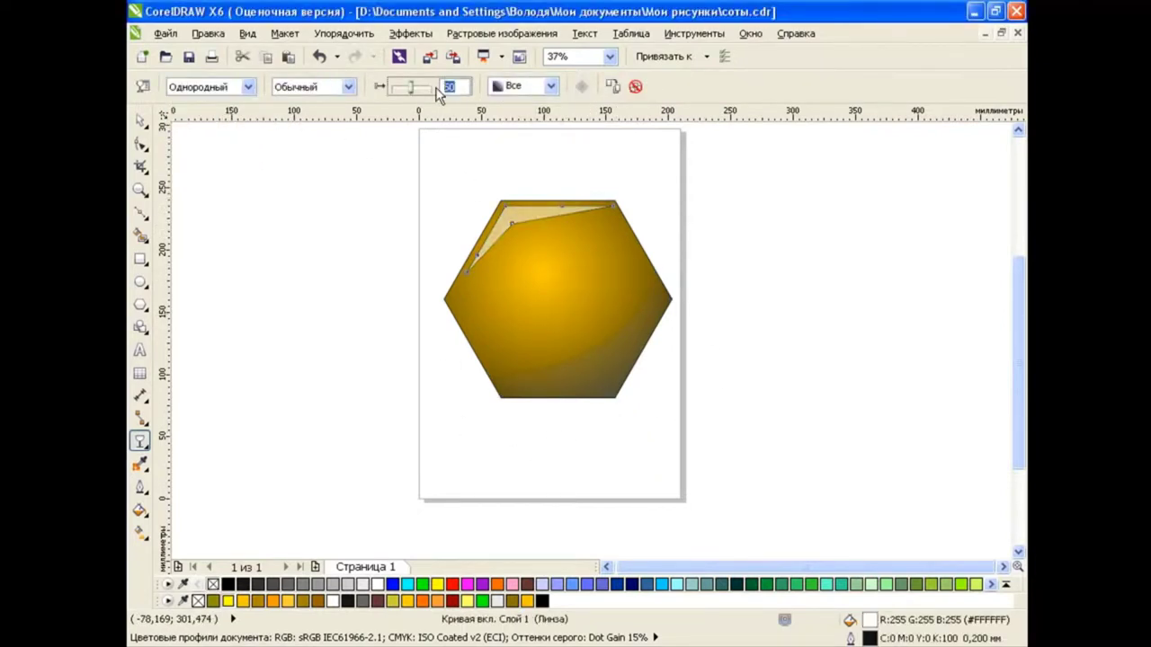
key(space)
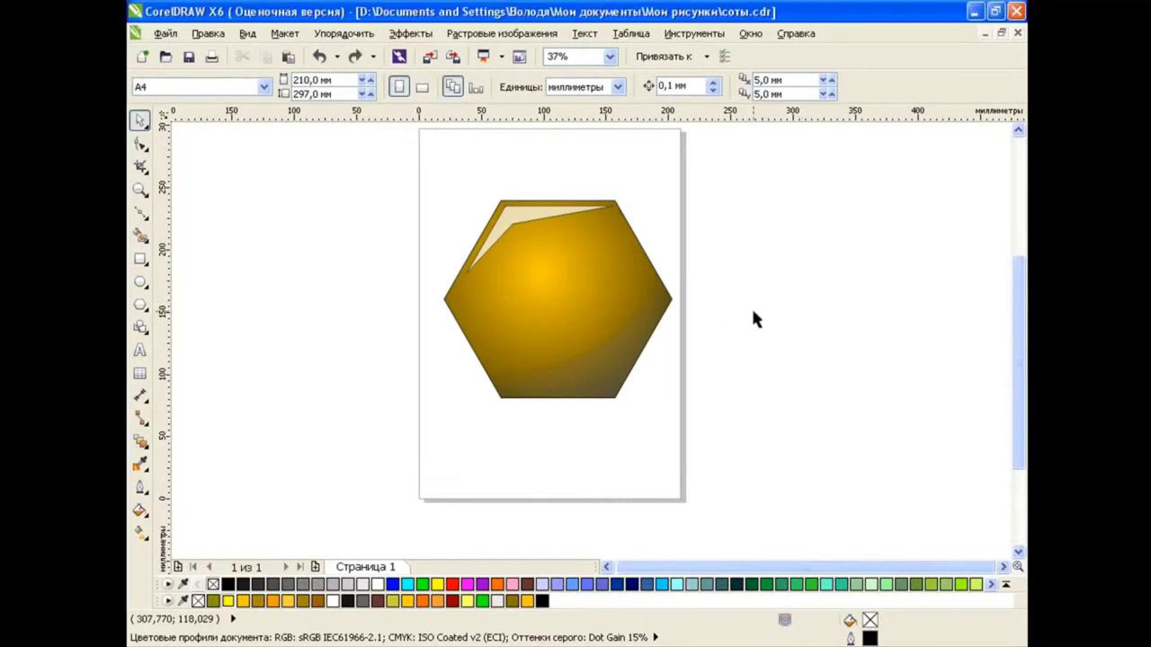
Copy the whole cell twice to form a row of three hexagons.
key(ctrl+a)
drag(576, 273, 378, 200)
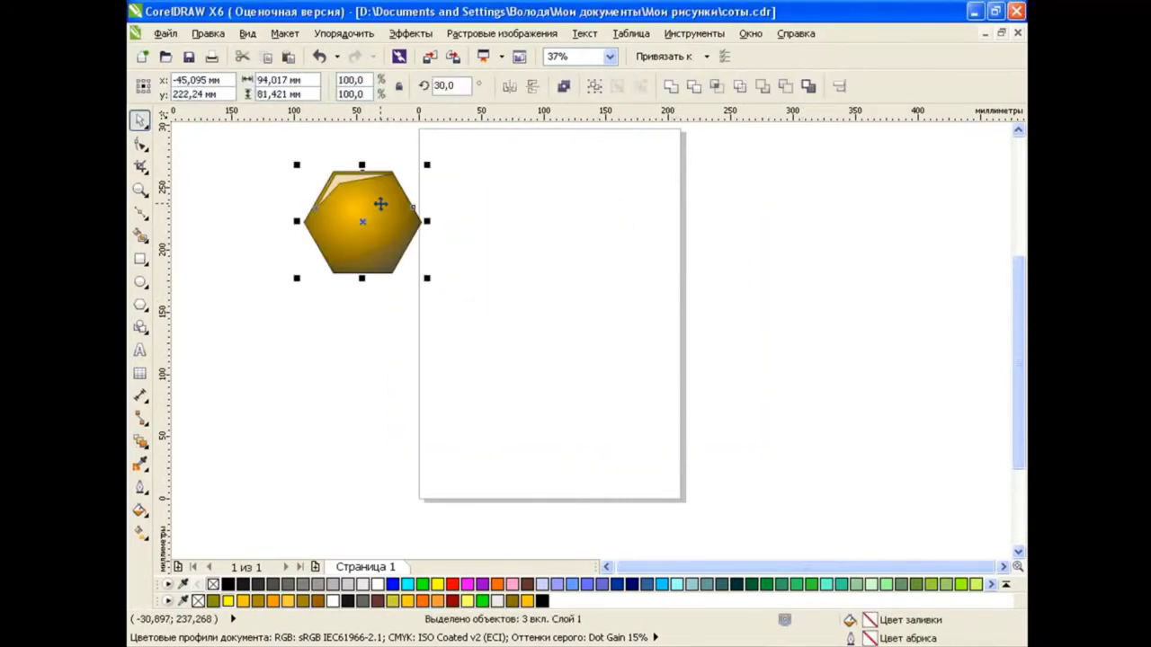
click(552, 232)
drag(500, 223, 666, 220)
click(693, 219)
click(789, 324)
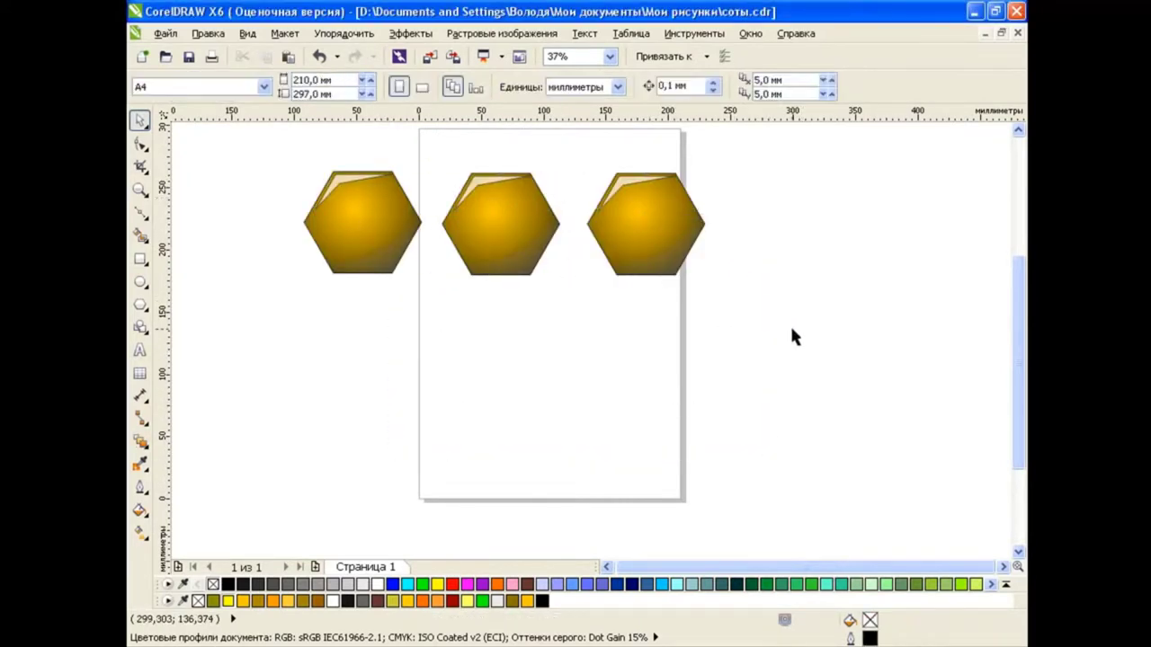
click(533, 238)
drag(532, 239, 589, 185)
key(ctrl+z)
Change the middle hexagon's fountain fill end colour to a darker gold.
click(139, 509)
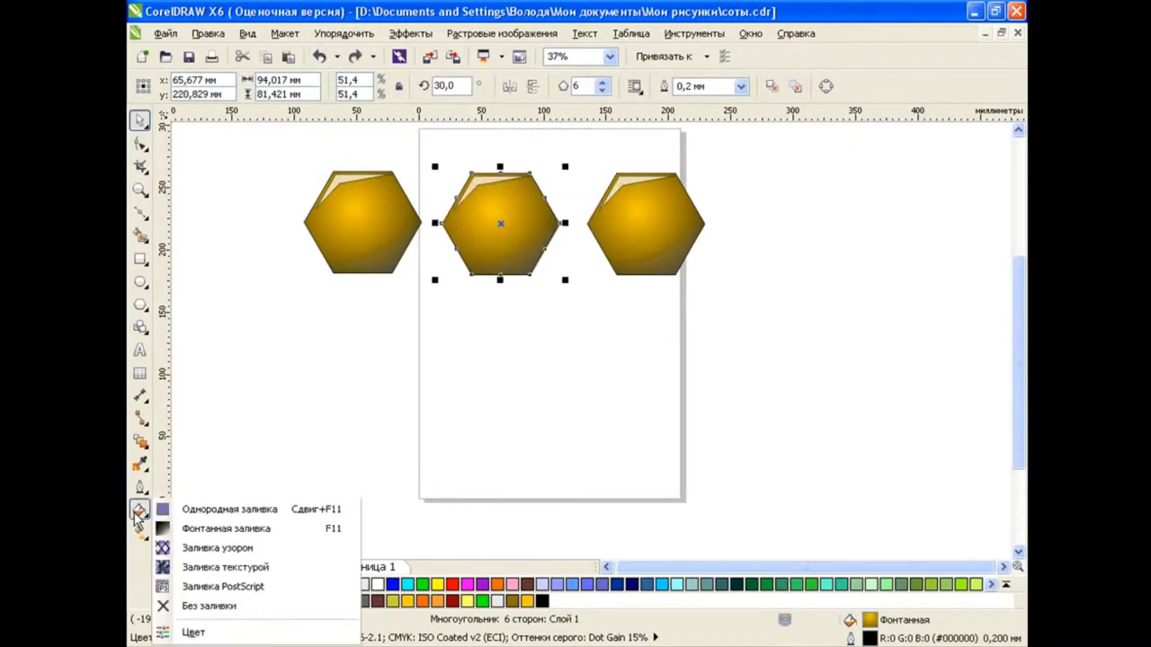
click(238, 533)
click(475, 368)
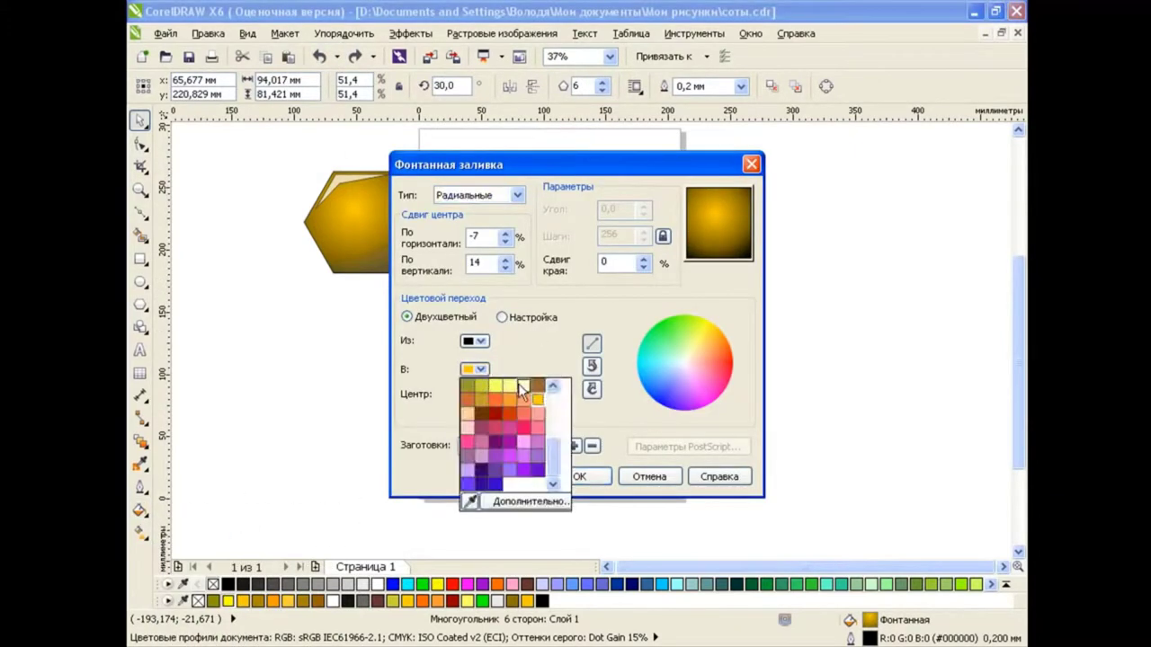
click(504, 395)
click(475, 341)
click(475, 368)
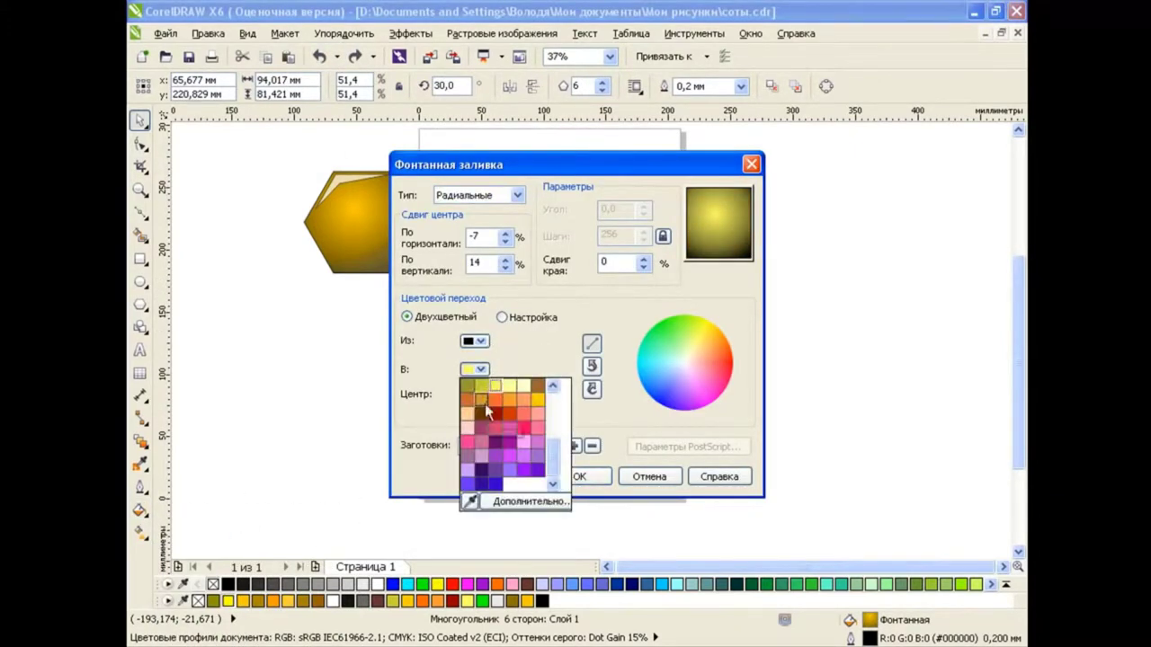
click(485, 403)
click(579, 476)
Try orange, then pale yellow, as the right hexagon's gradient end colour.
click(642, 225)
click(139, 509)
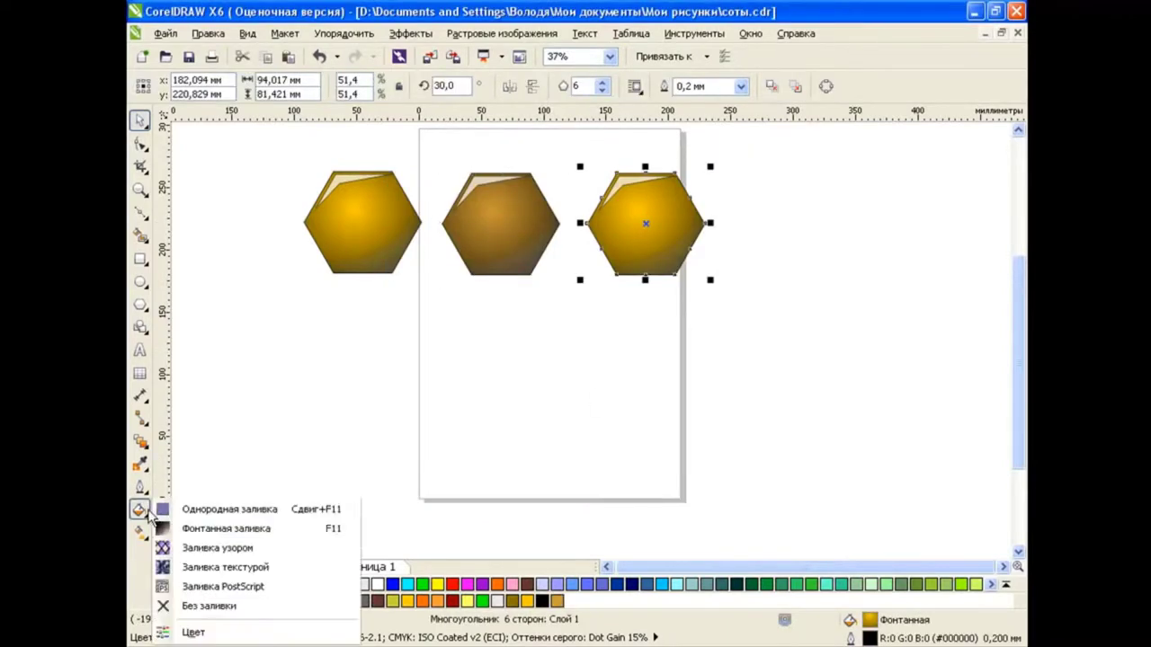
click(207, 532)
click(480, 372)
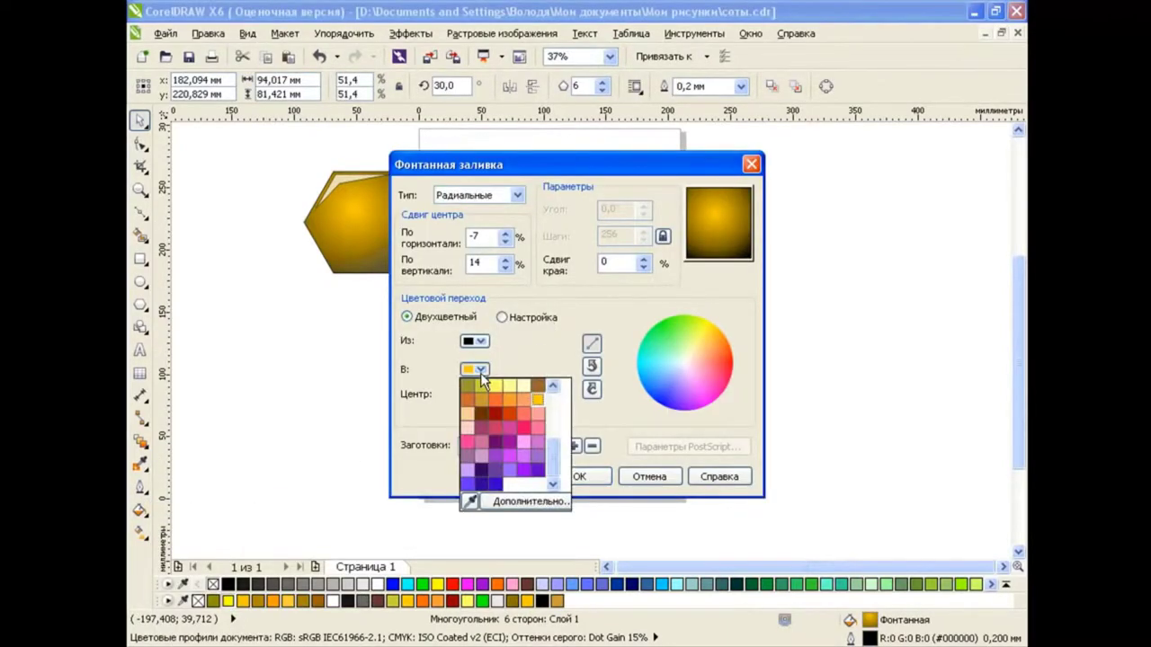
click(488, 401)
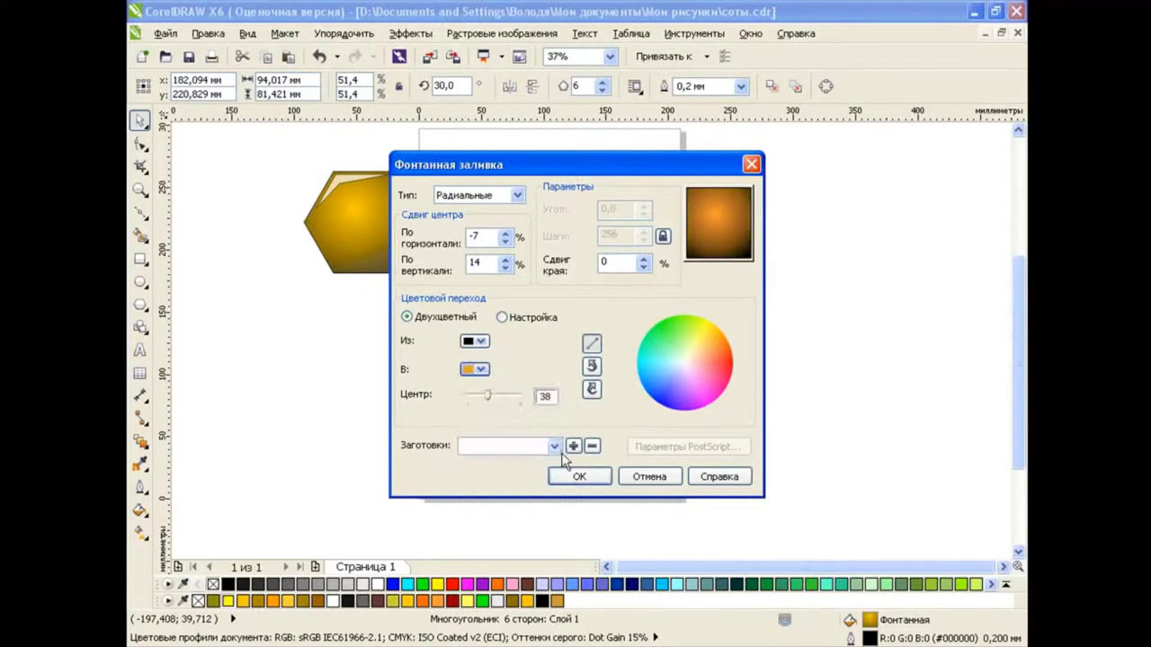
click(475, 369)
scroll(544, 441, up, 2)
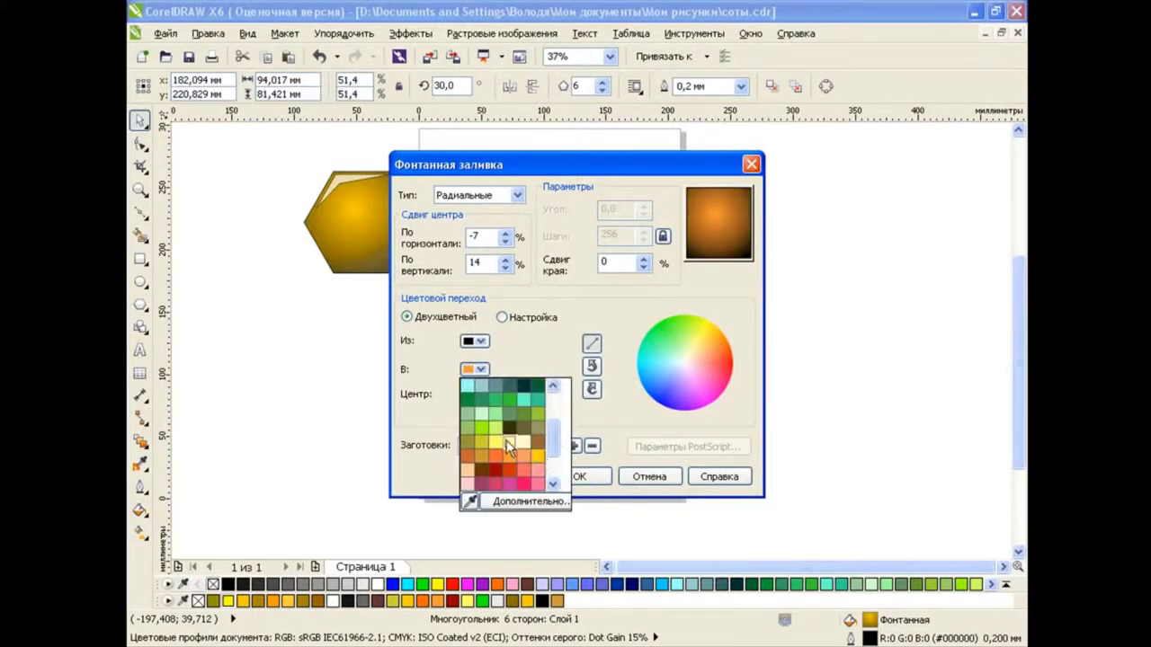
click(508, 444)
click(578, 477)
click(568, 355)
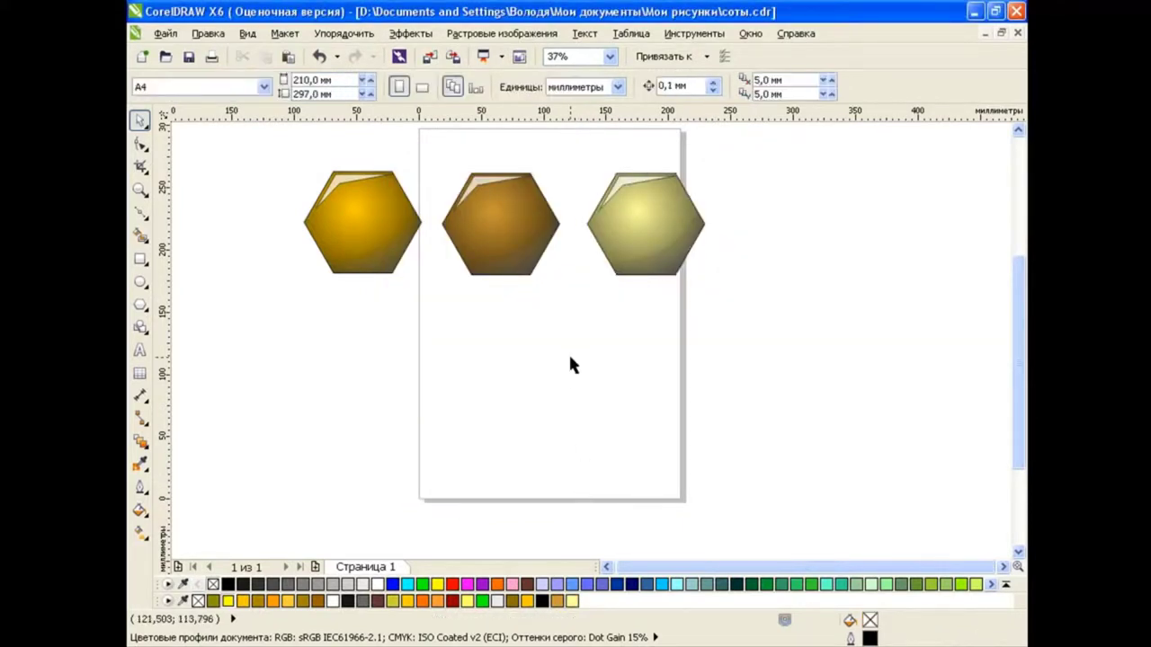
Set the right hexagon's fountain fill end colour to red.
click(616, 265)
click(140, 510)
click(180, 526)
click(475, 370)
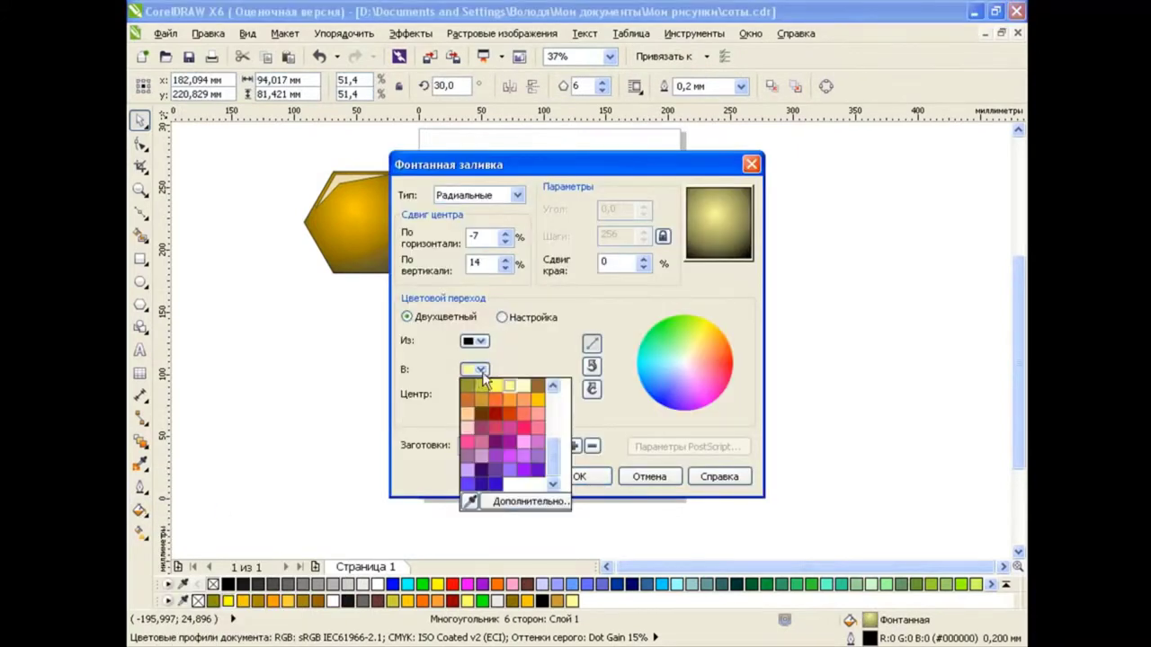
click(511, 398)
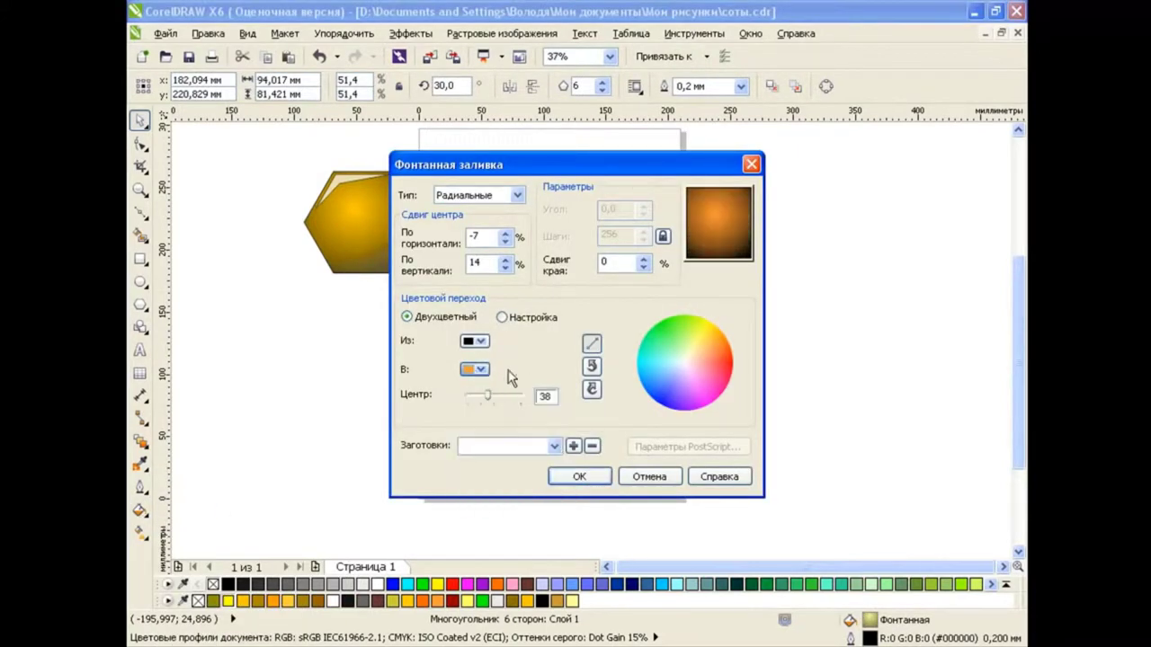
click(475, 368)
click(485, 388)
click(475, 369)
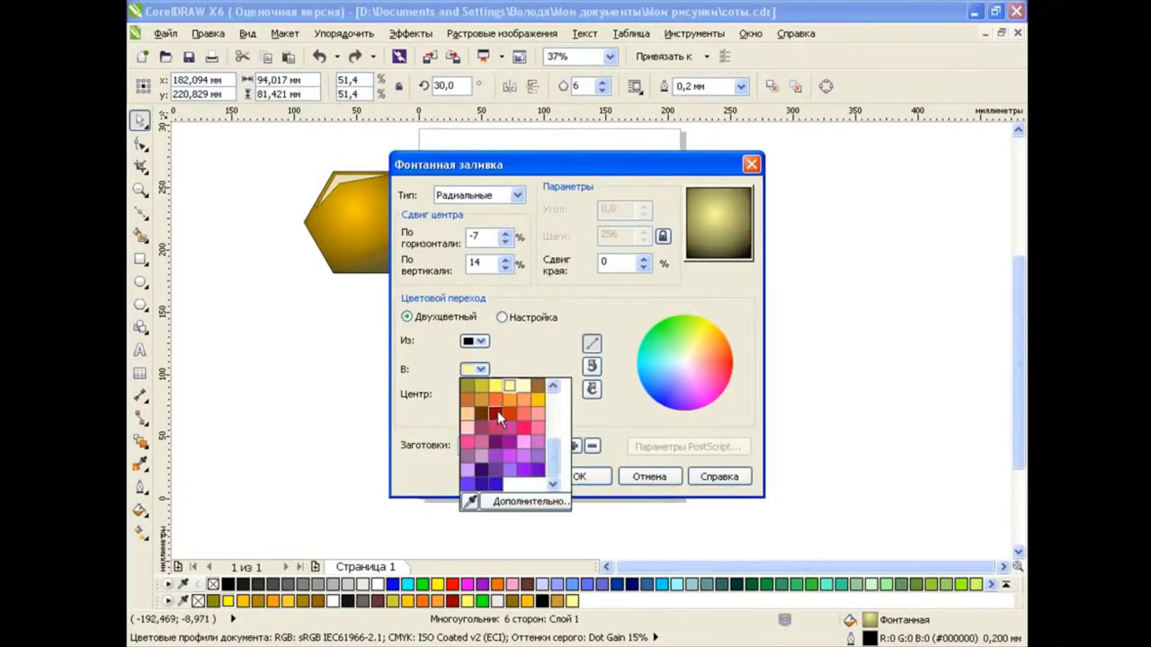
click(497, 411)
click(579, 476)
click(579, 362)
Group the parts of the yellow, brown and red hexagons into three groups.
click(310, 199)
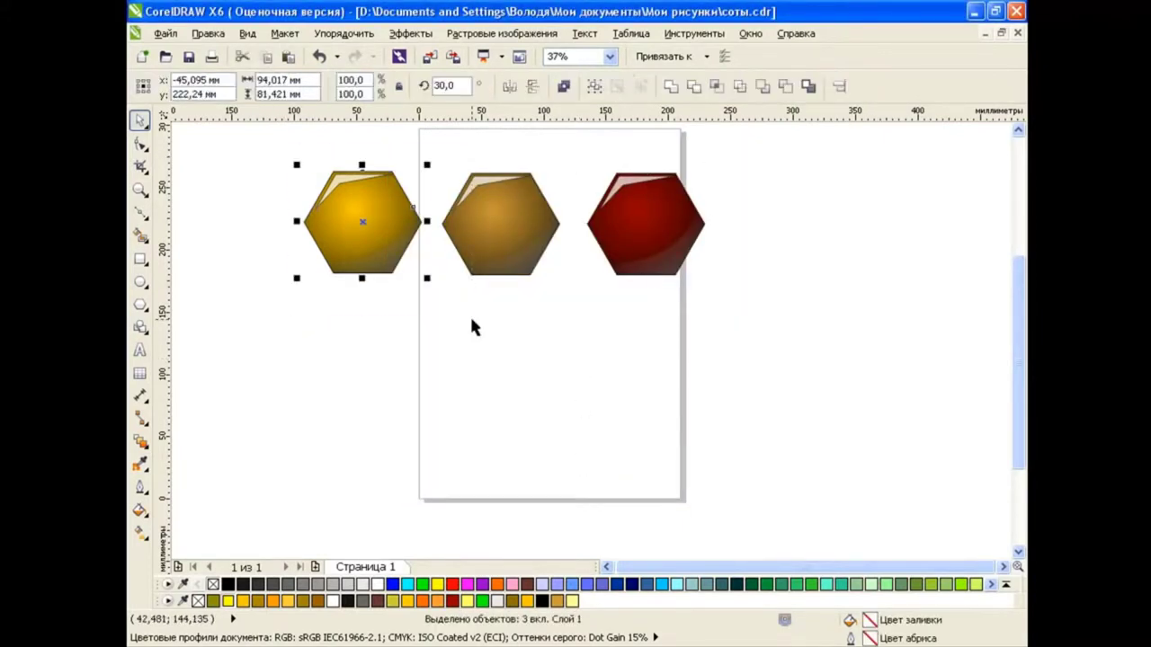
click(595, 87)
drag(606, 359, 419, 135)
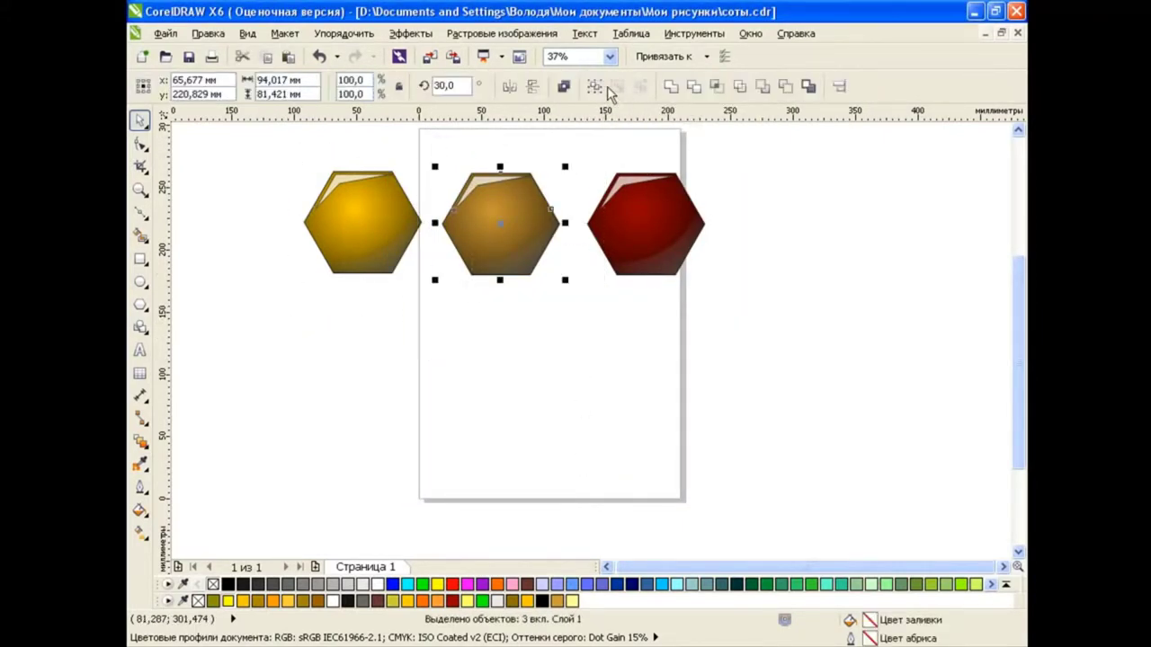
click(596, 86)
drag(757, 324, 605, 179)
click(596, 86)
click(405, 165)
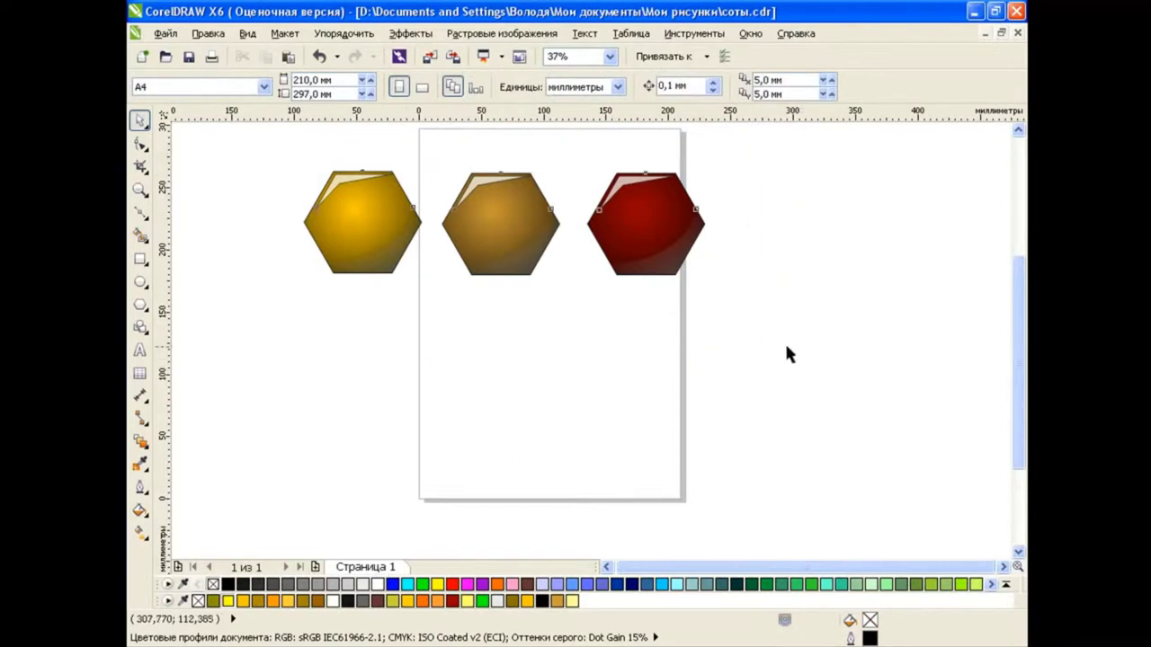
Shrink all three hexagons to about half size and move them off the page top-left.
key(ctrl+a)
drag(704, 276, 517, 230)
drag(410, 198, 304, 168)
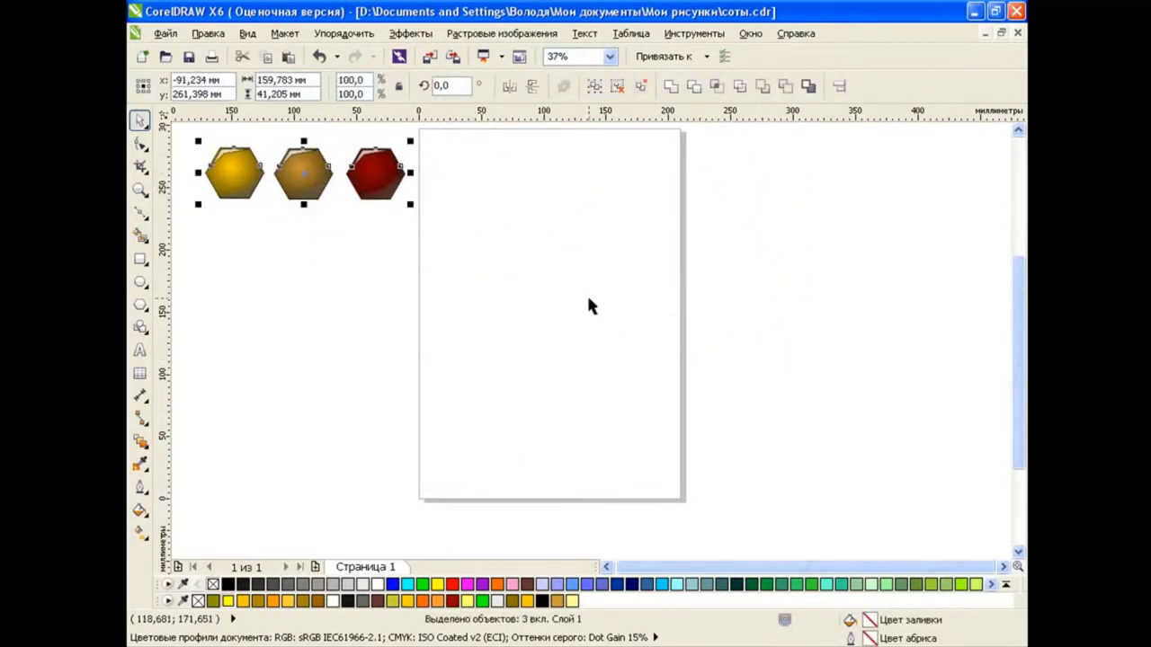
click(620, 368)
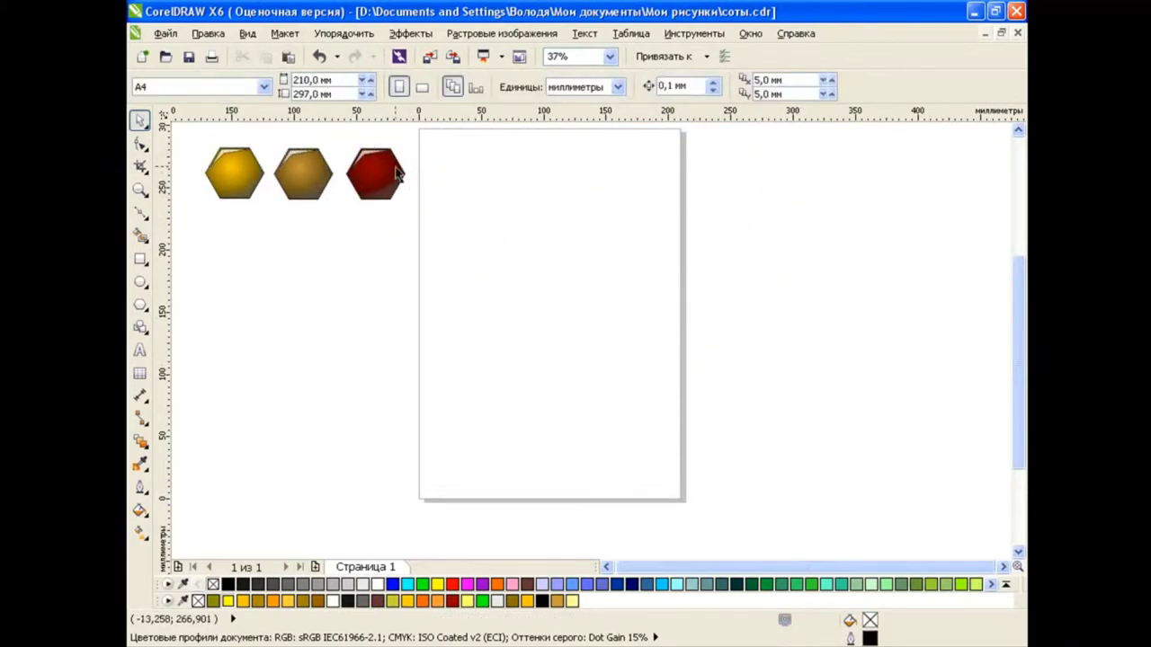
Stack copies down the page: red, brown, yellow, brown, then yellow cells at the bottom.
drag(398, 174, 513, 176)
click(566, 192)
drag(322, 180, 509, 245)
click(566, 262)
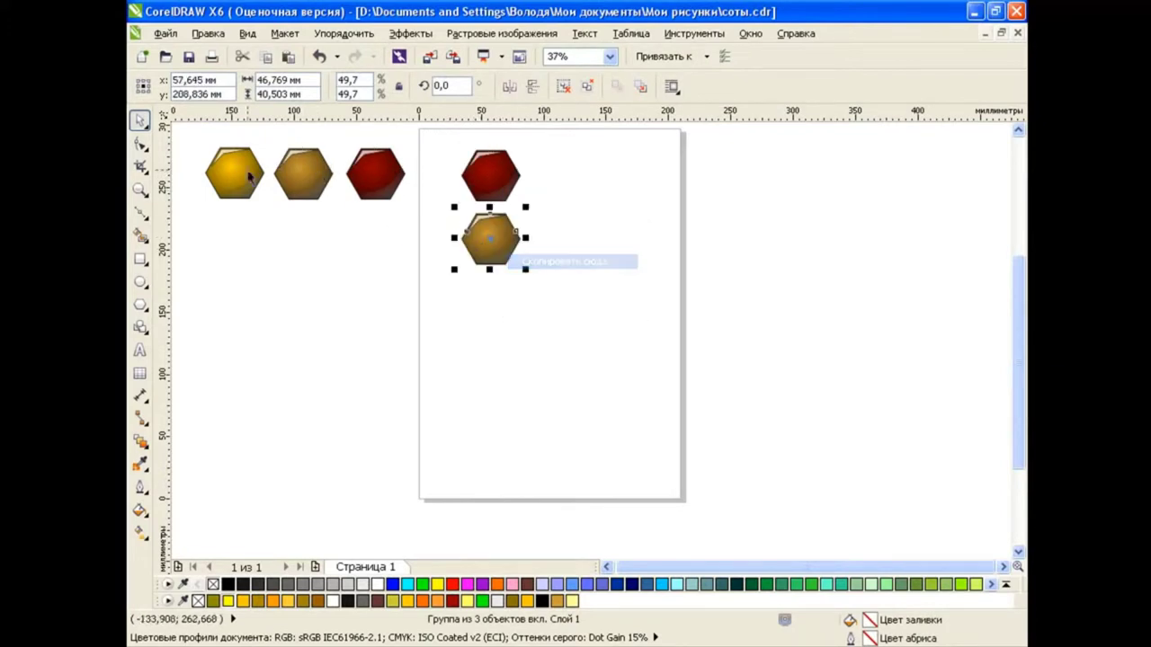
drag(250, 177, 483, 300)
click(539, 316)
drag(303, 170, 505, 370)
click(565, 393)
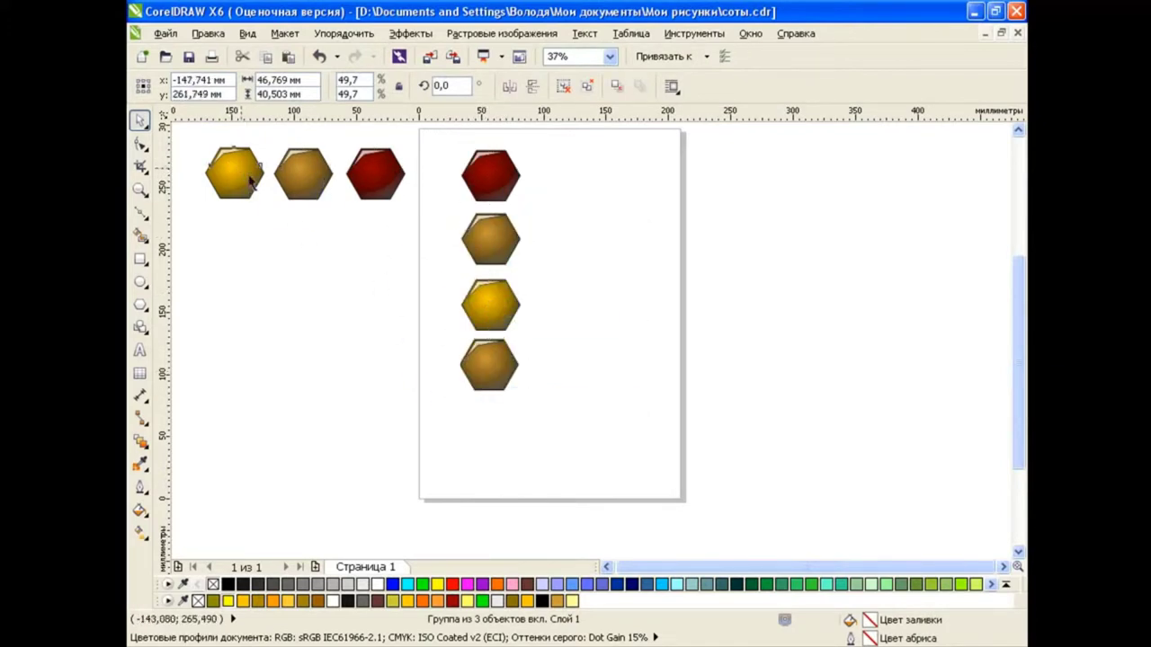
mouse_move(252, 180)
mouse_down()
mouse_move(495, 420)
mouse_move(490, 504)
mouse_up()
click(552, 449)
click(553, 529)
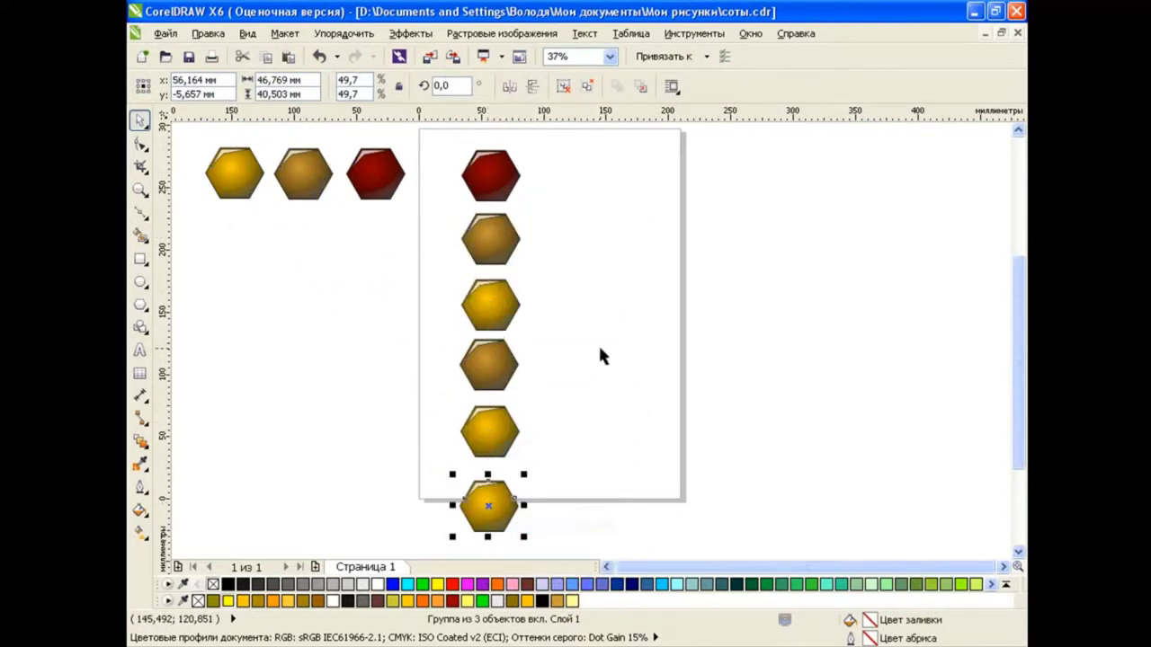
click(604, 348)
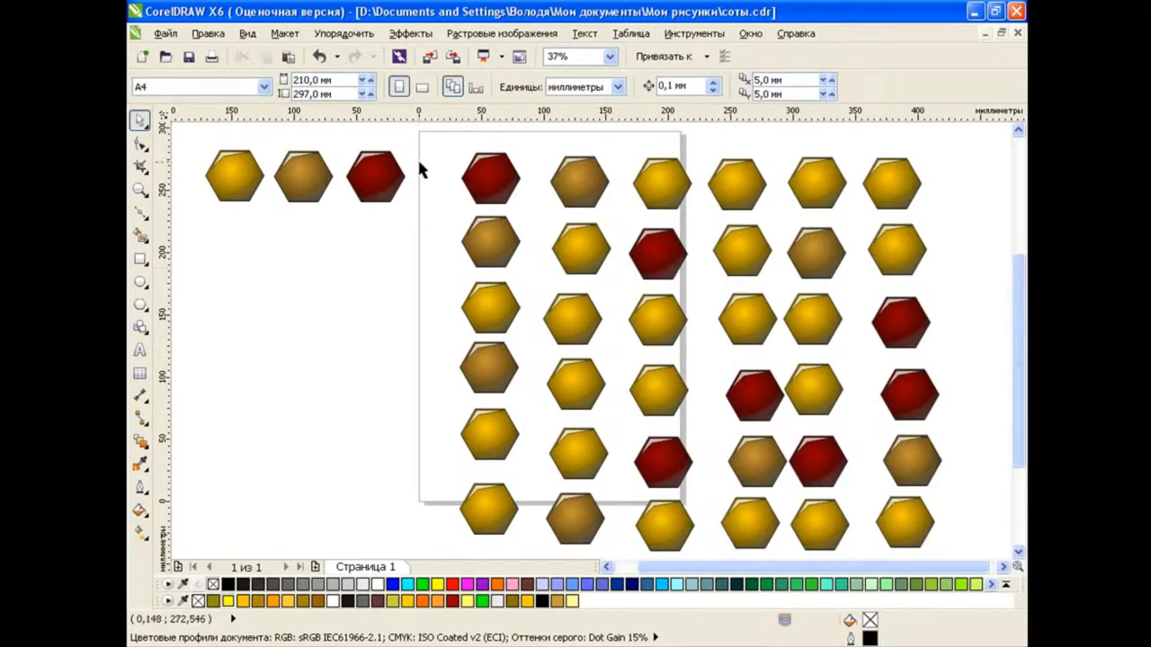
Distribute the six hexagons of the page column evenly by their centres and align them.
drag(421, 142, 538, 541)
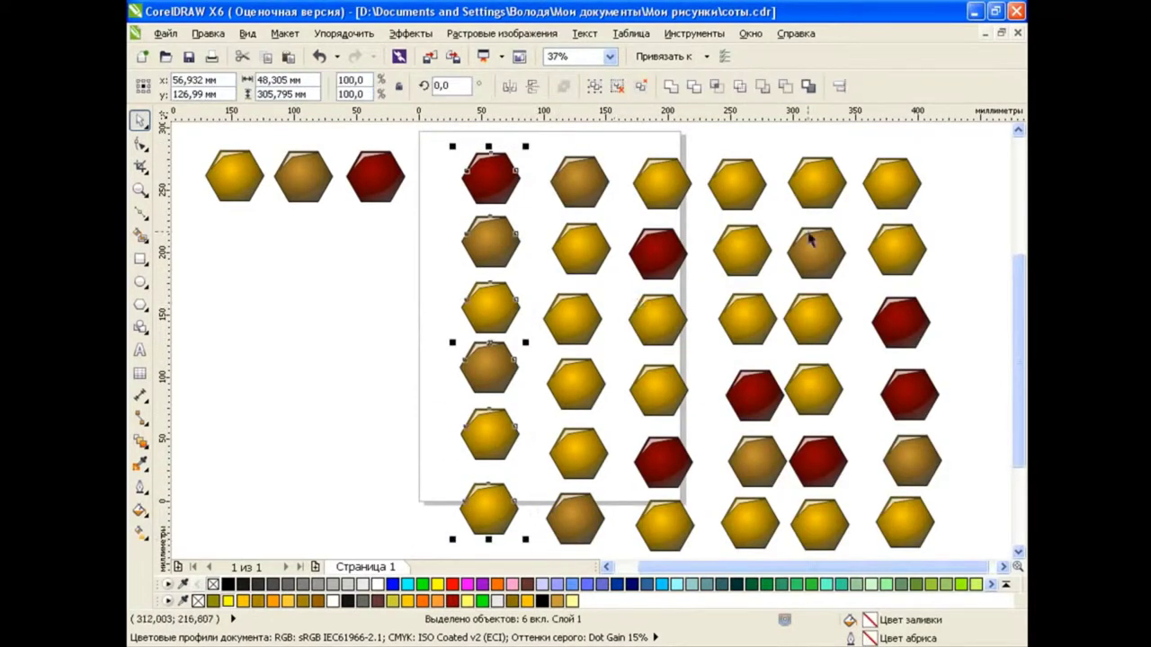
click(838, 86)
click(513, 272)
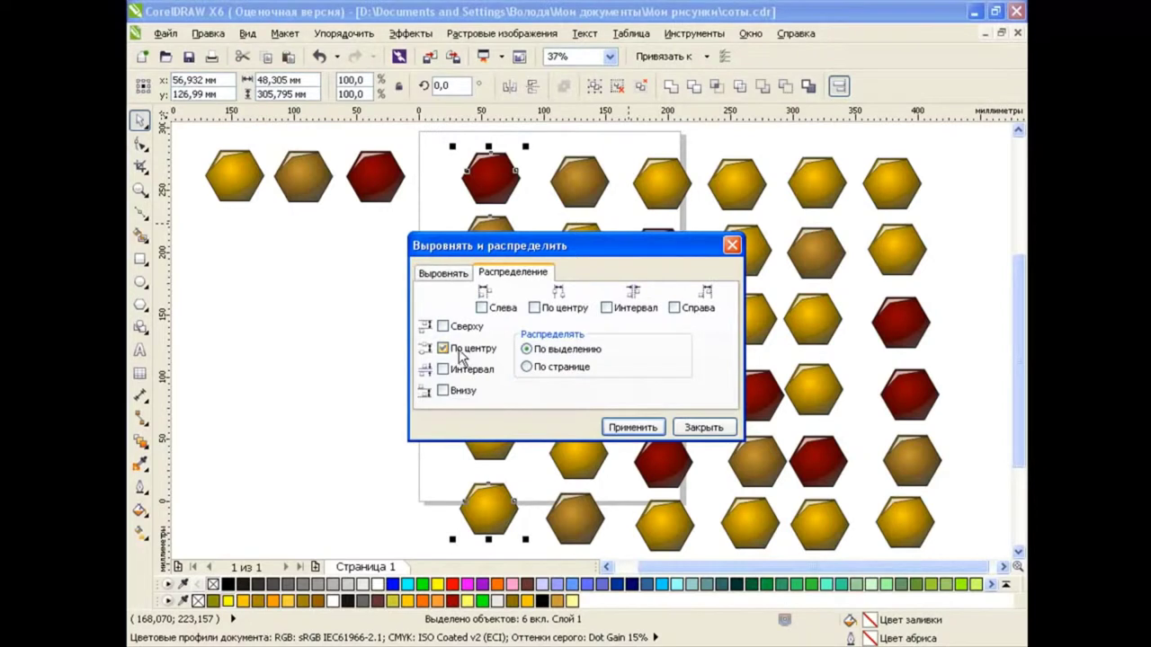
click(634, 428)
click(443, 272)
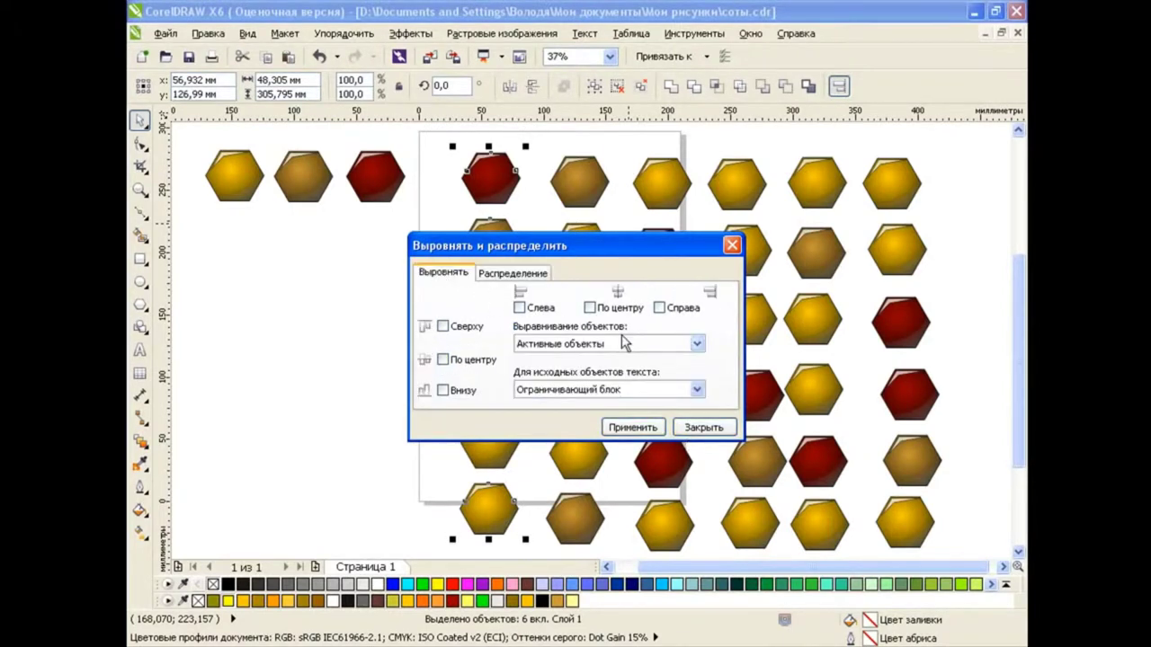
click(633, 428)
click(704, 427)
click(395, 412)
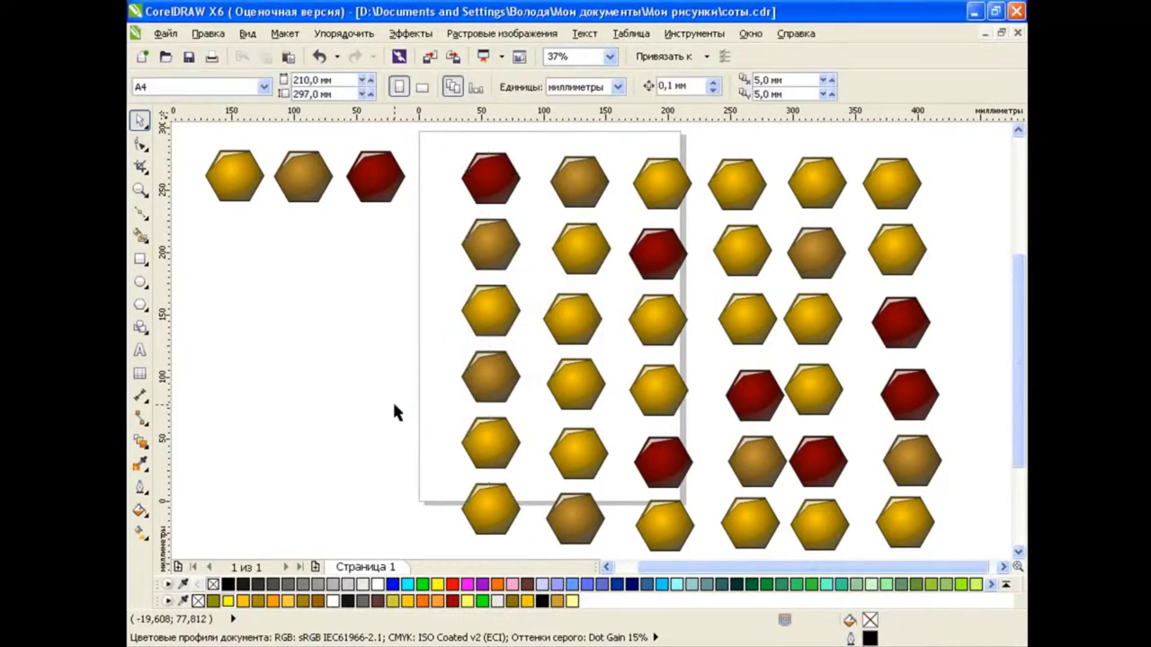
Group the column, move it to the left of the page, and save the drawing.
drag(434, 133, 542, 550)
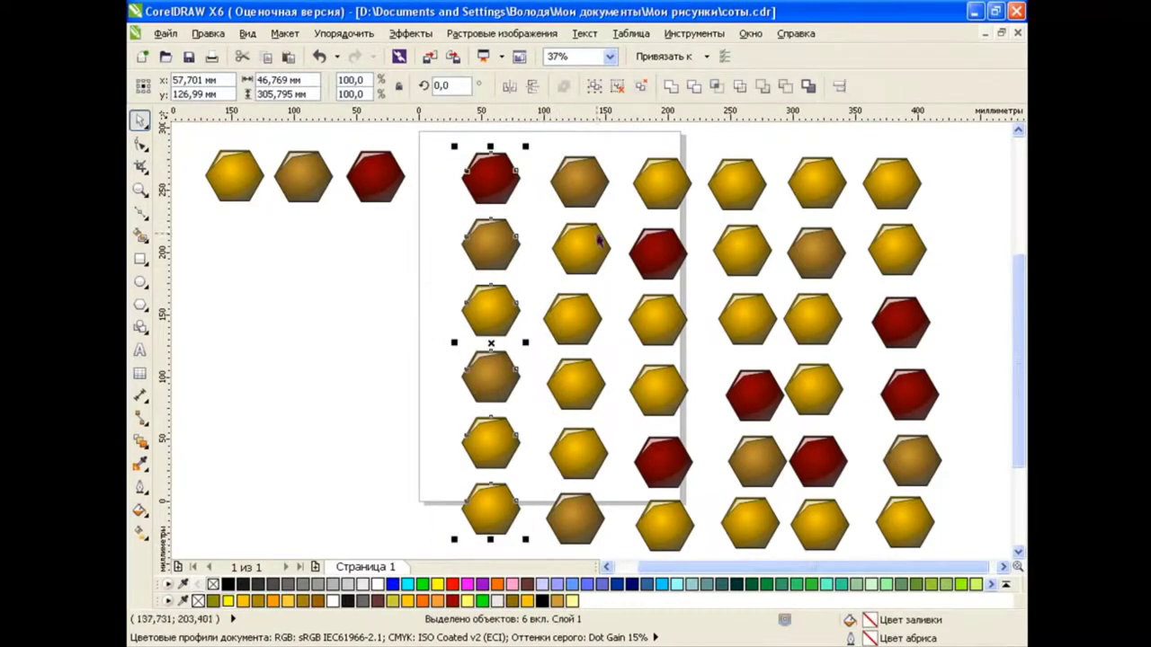
click(595, 85)
drag(490, 310, 443, 311)
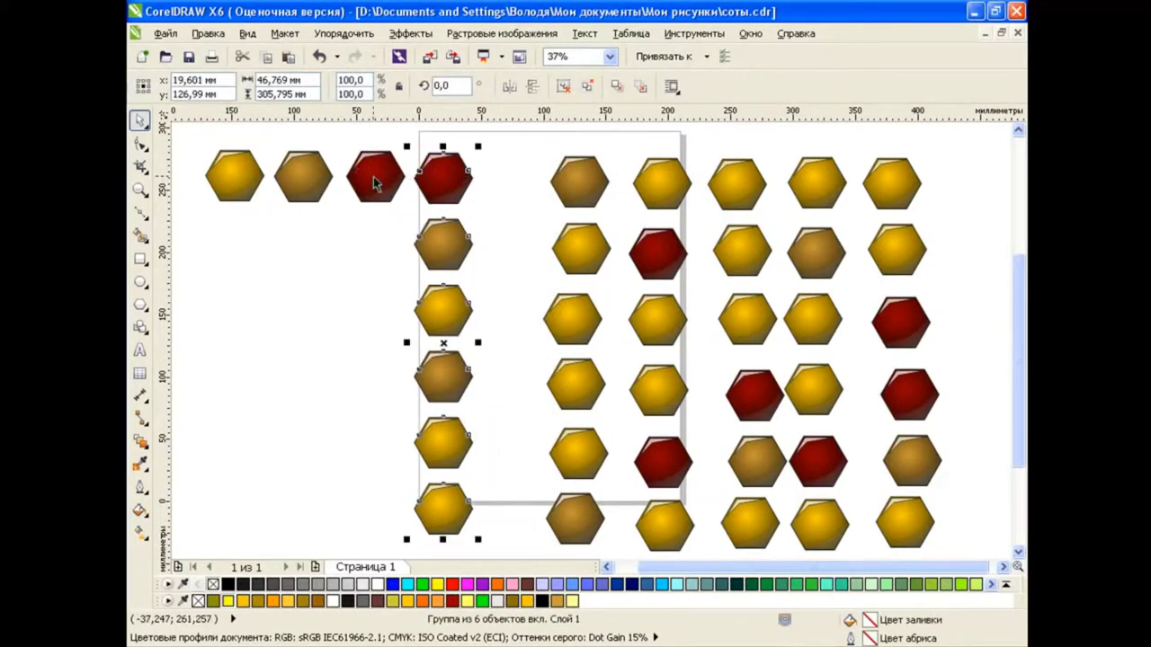
click(304, 180)
drag(455, 181, 360, 169)
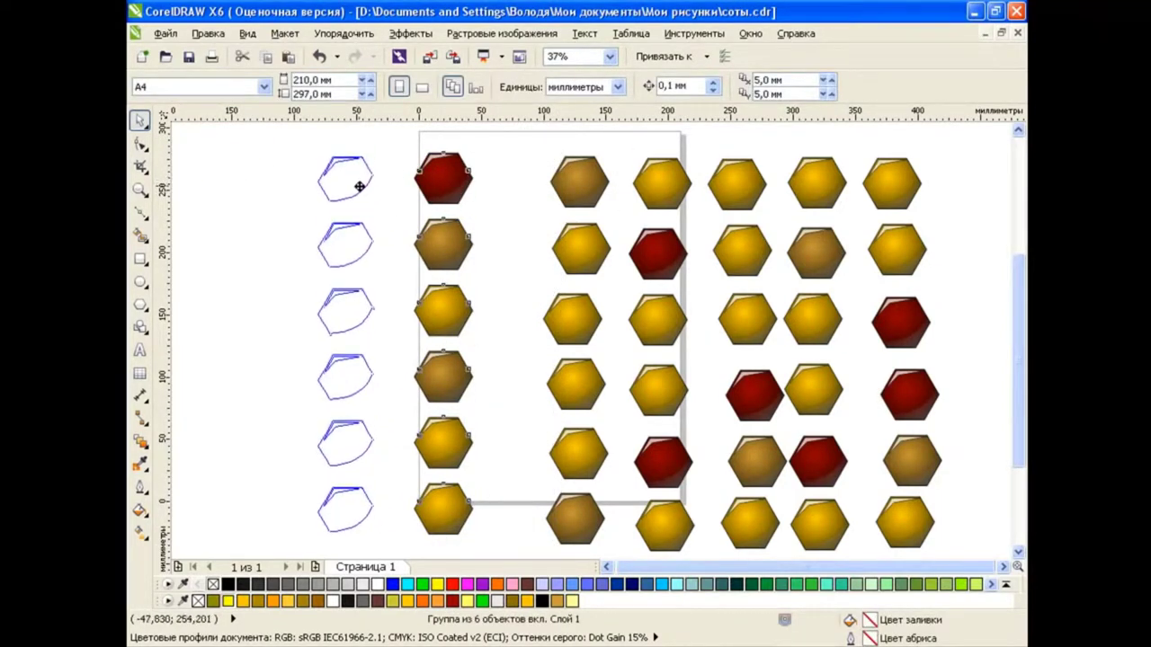
click(495, 319)
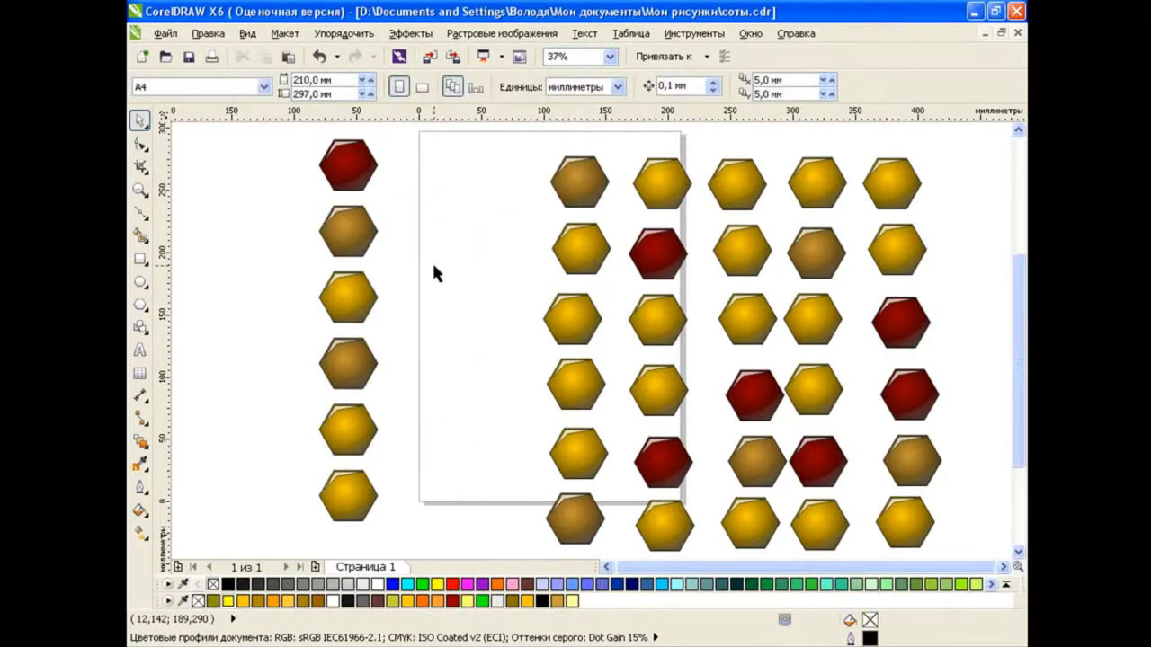
key(ctrl+s)
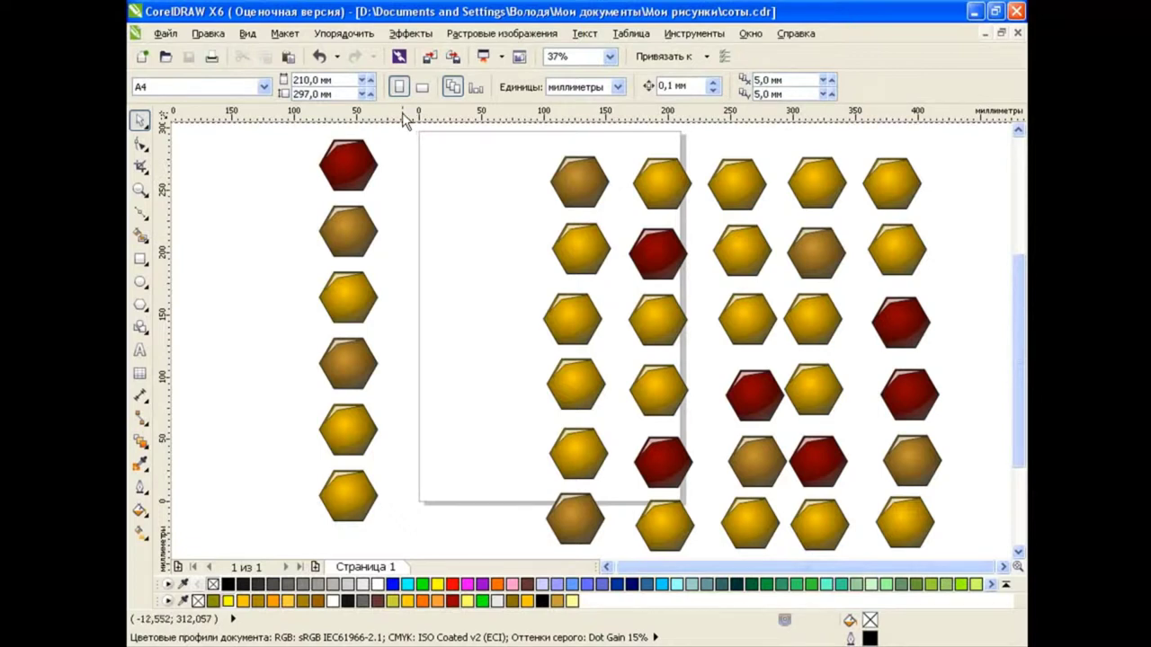
Place horizontal guidelines at the top and bottom hexagon rows, leaving snap to guidelines on.
drag(402, 113, 393, 138)
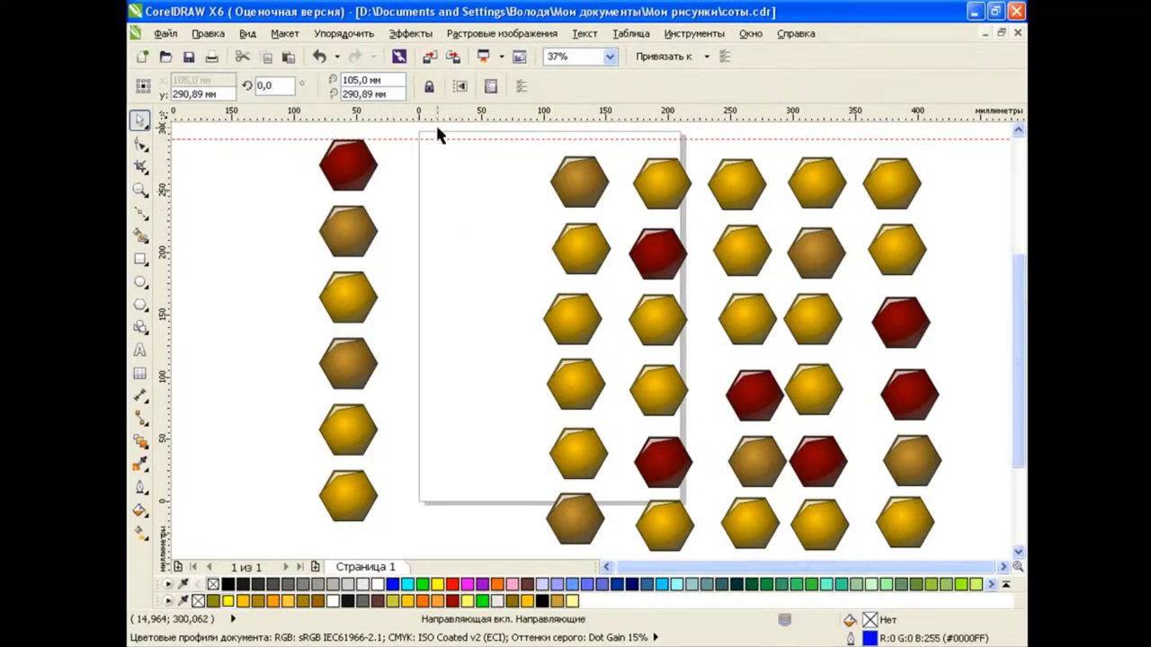
click(464, 254)
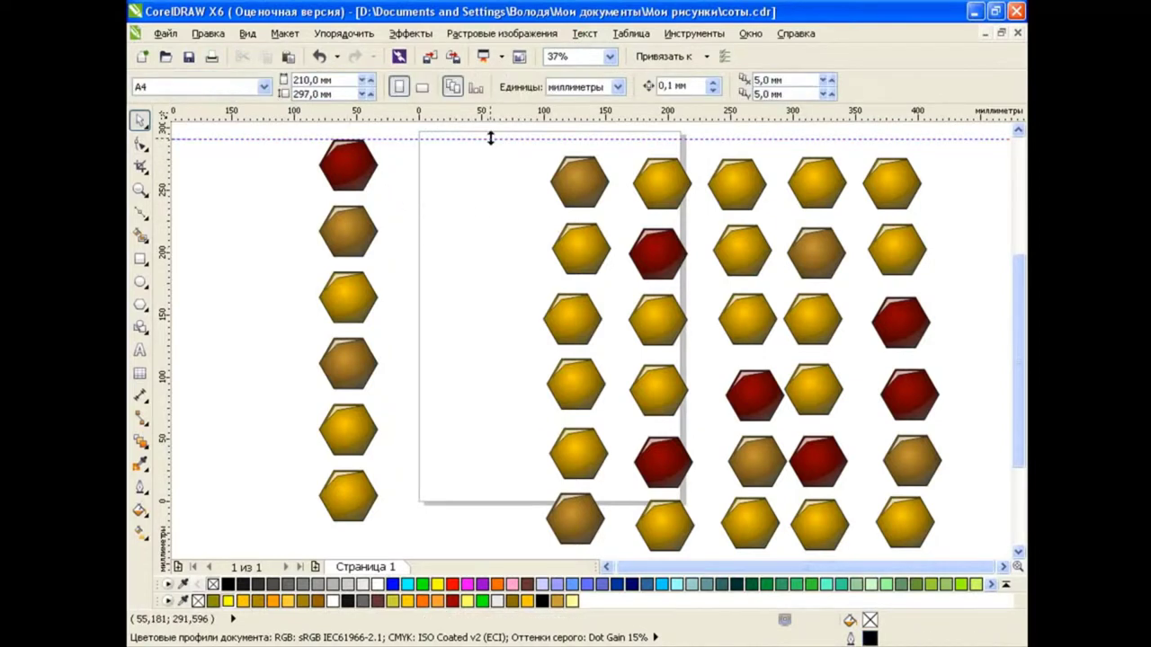
drag(427, 117, 428, 530)
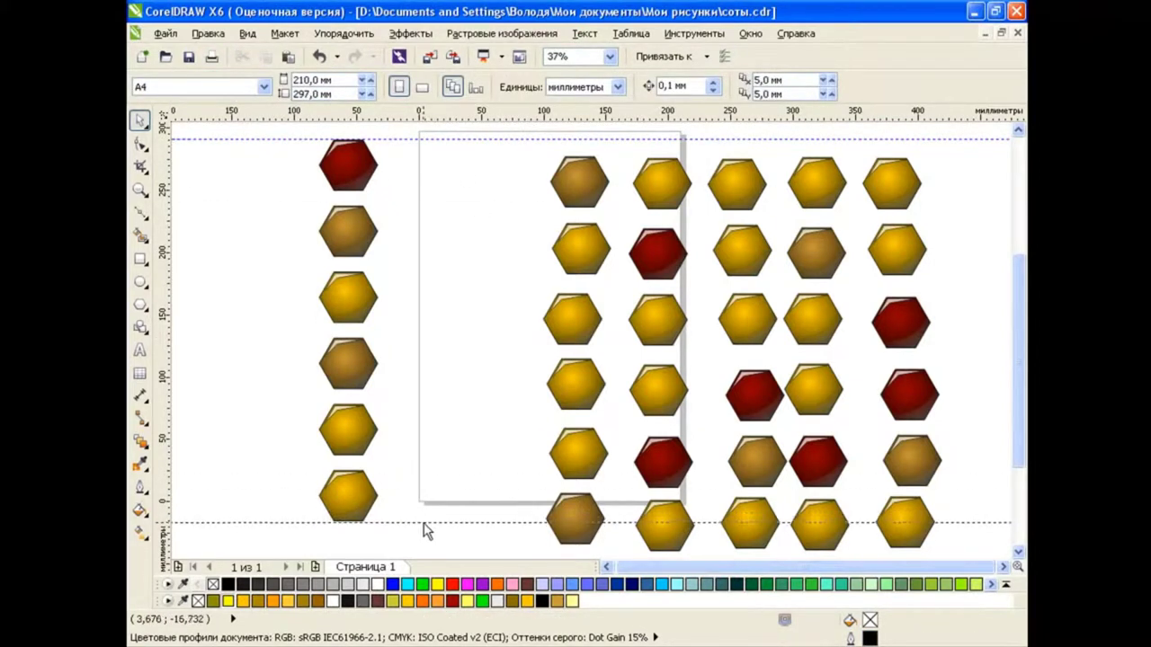
click(471, 330)
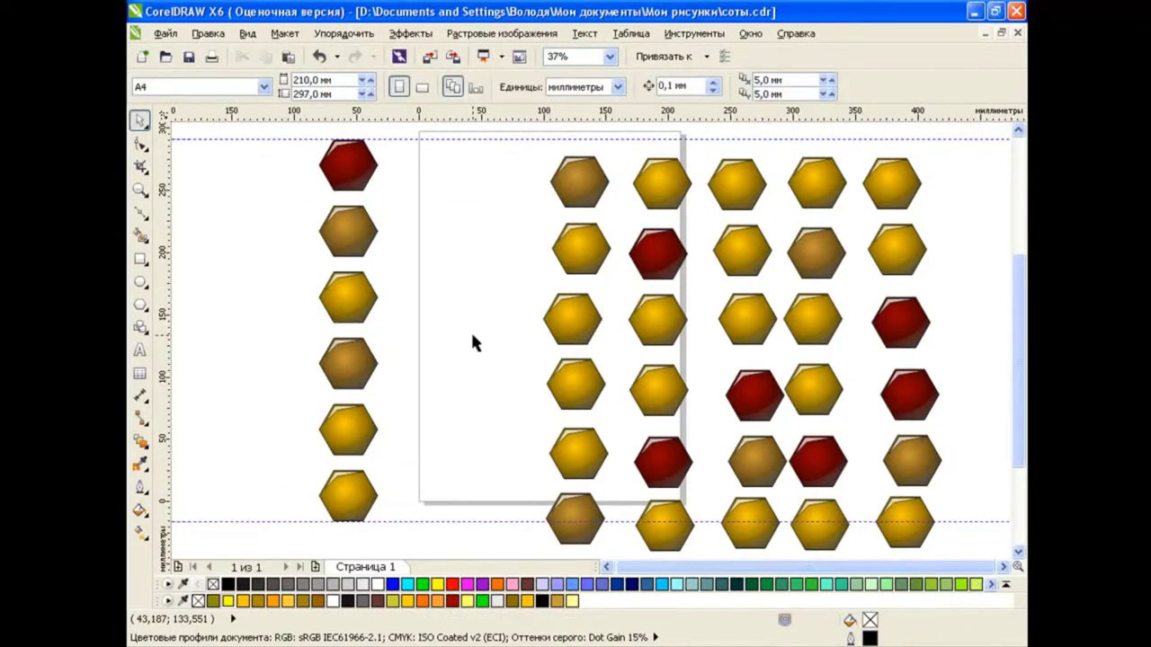
click(499, 140)
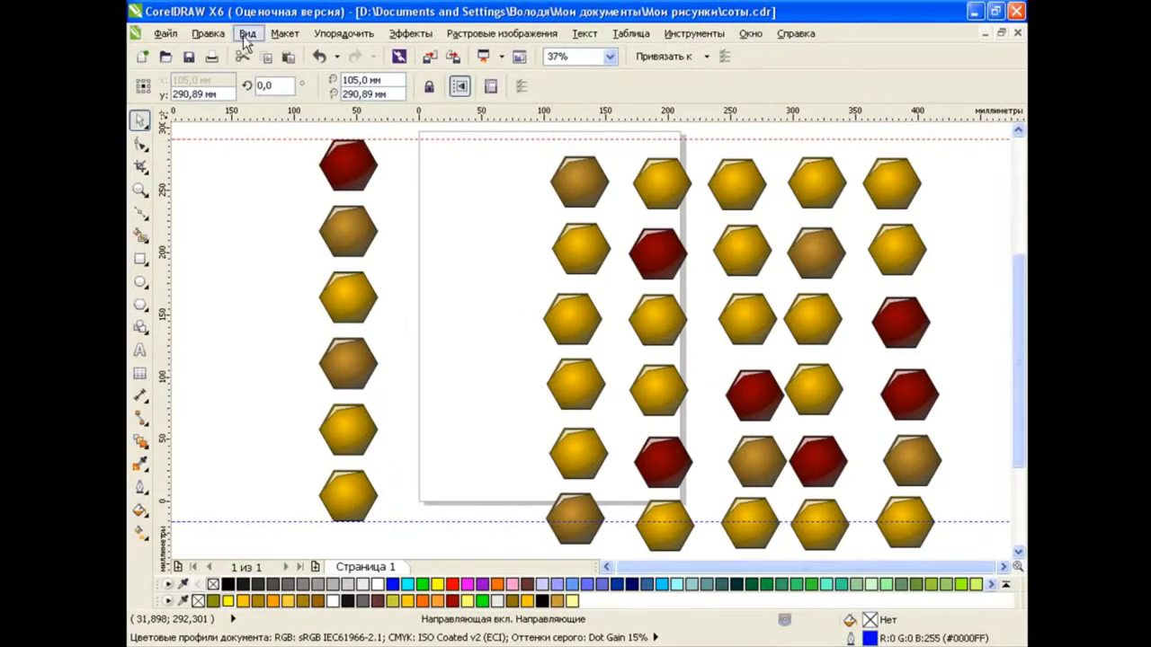
click(247, 33)
mouse_move(292, 410)
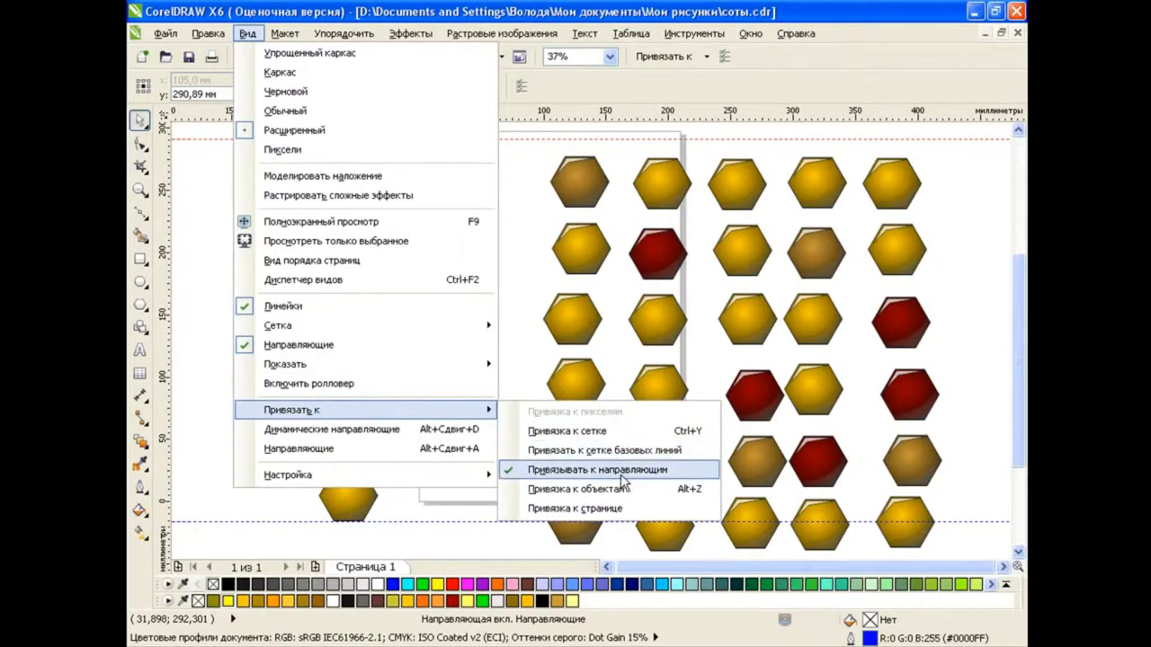
click(627, 279)
Move the second column's top and bottom brown hexagons onto the two guidelines.
click(578, 162)
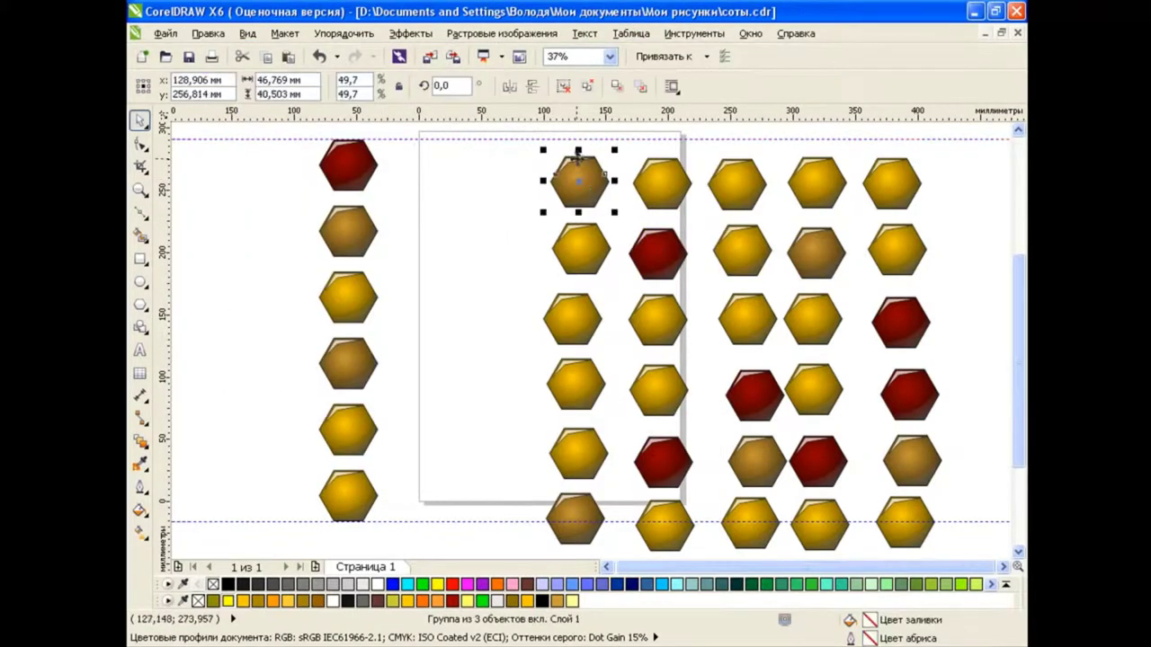
drag(578, 157, 577, 140)
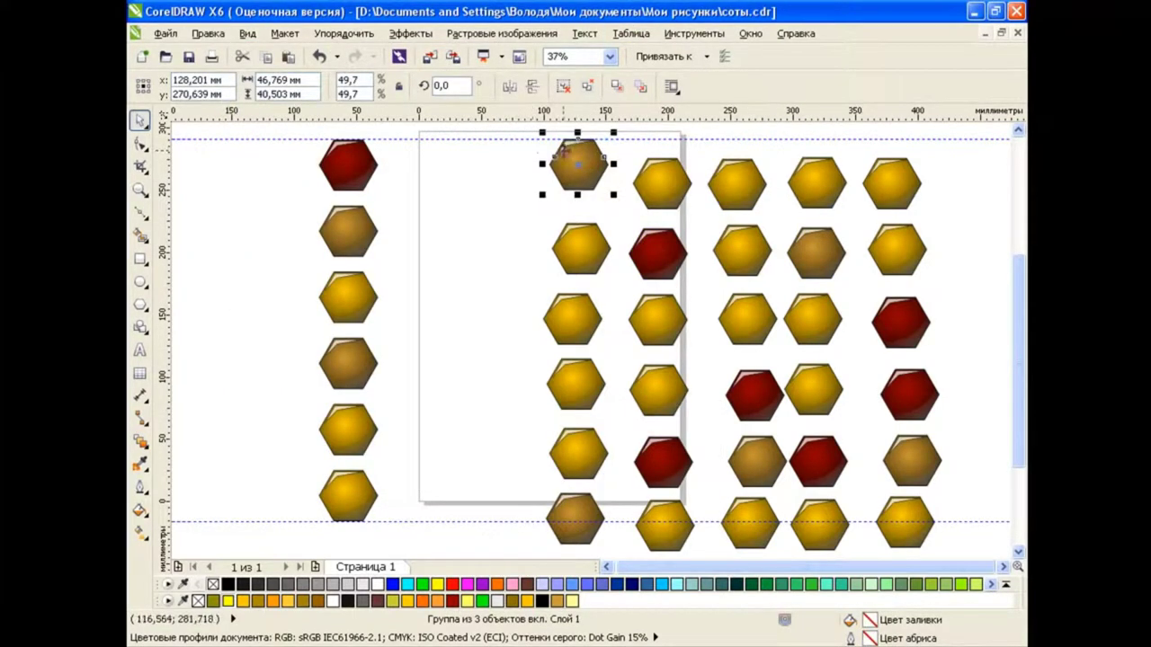
drag(576, 520, 576, 501)
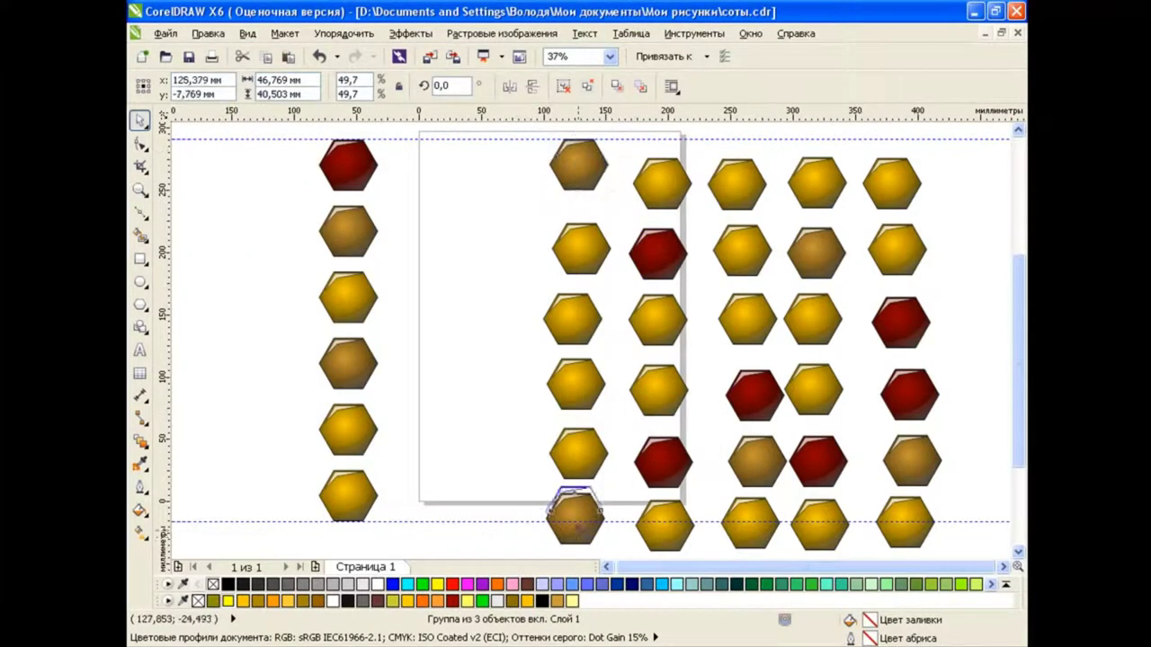
click(630, 538)
drag(582, 499, 582, 494)
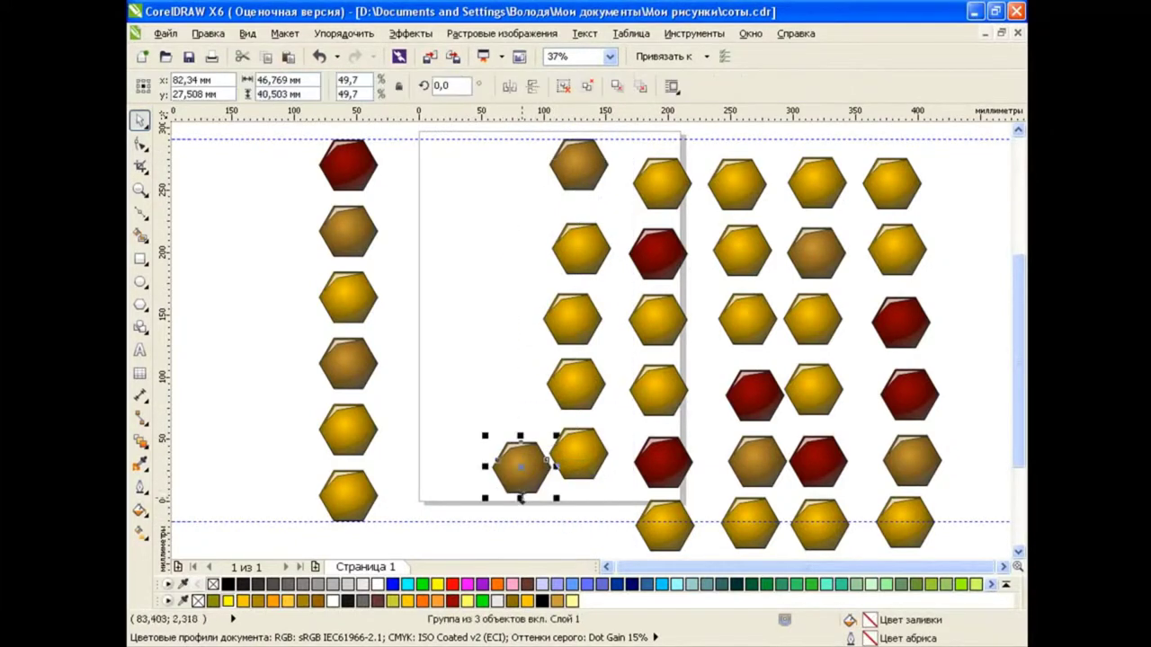
click(503, 177)
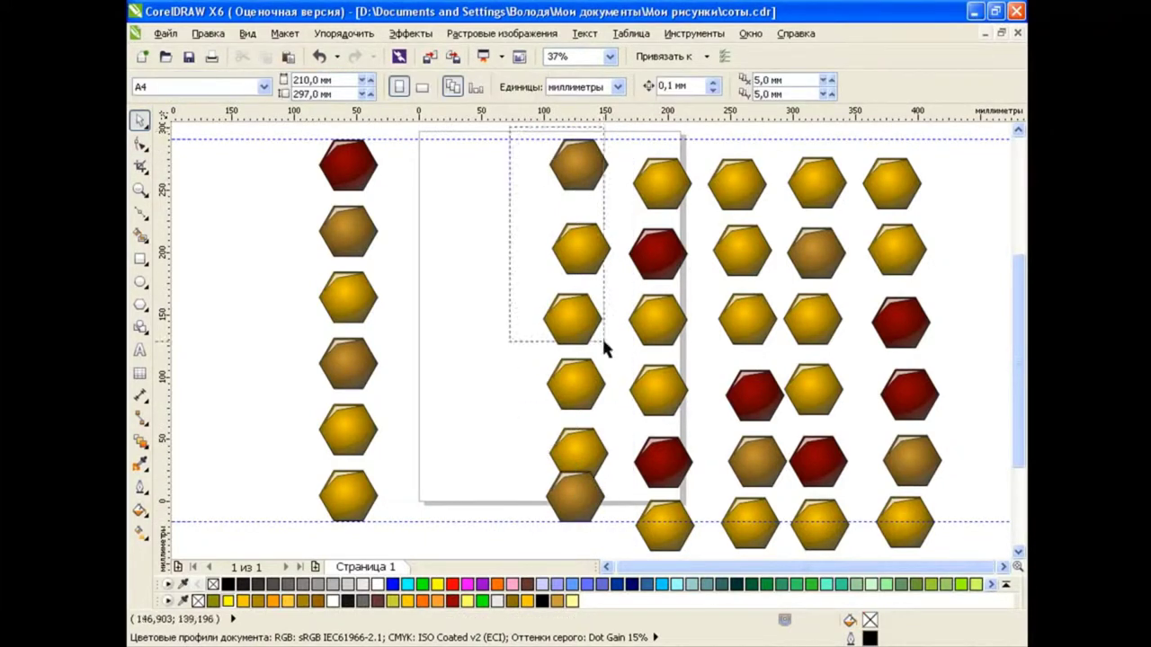
Align the second column's six hexagons on their centres and distribute them evenly.
drag(507, 132, 632, 508)
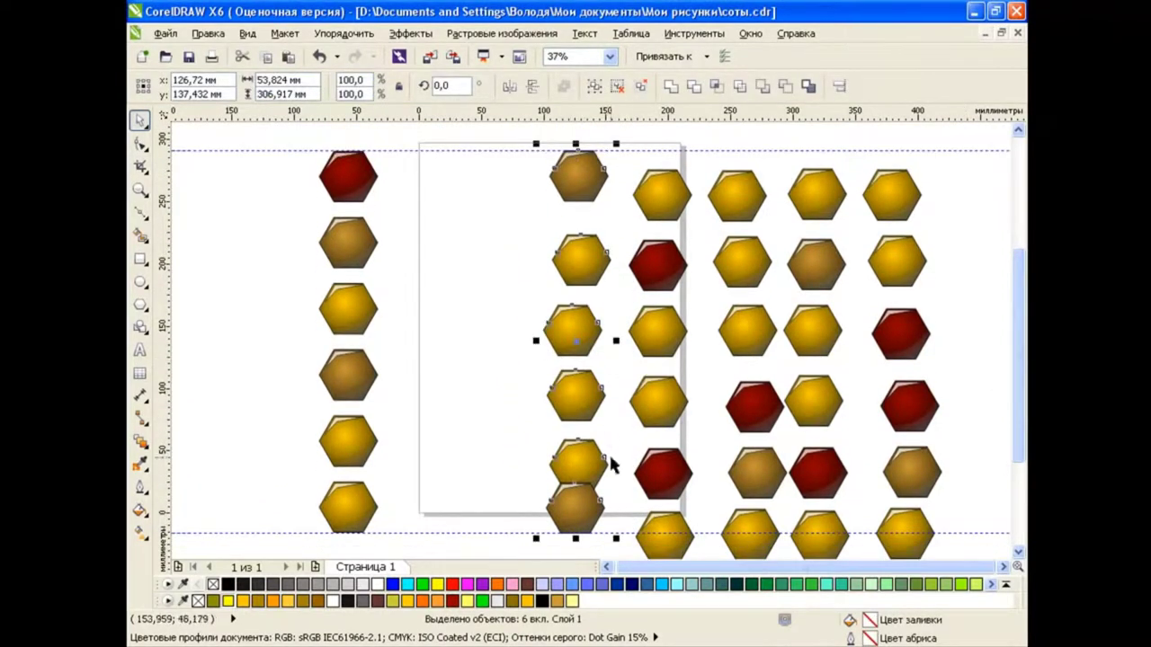
click(839, 85)
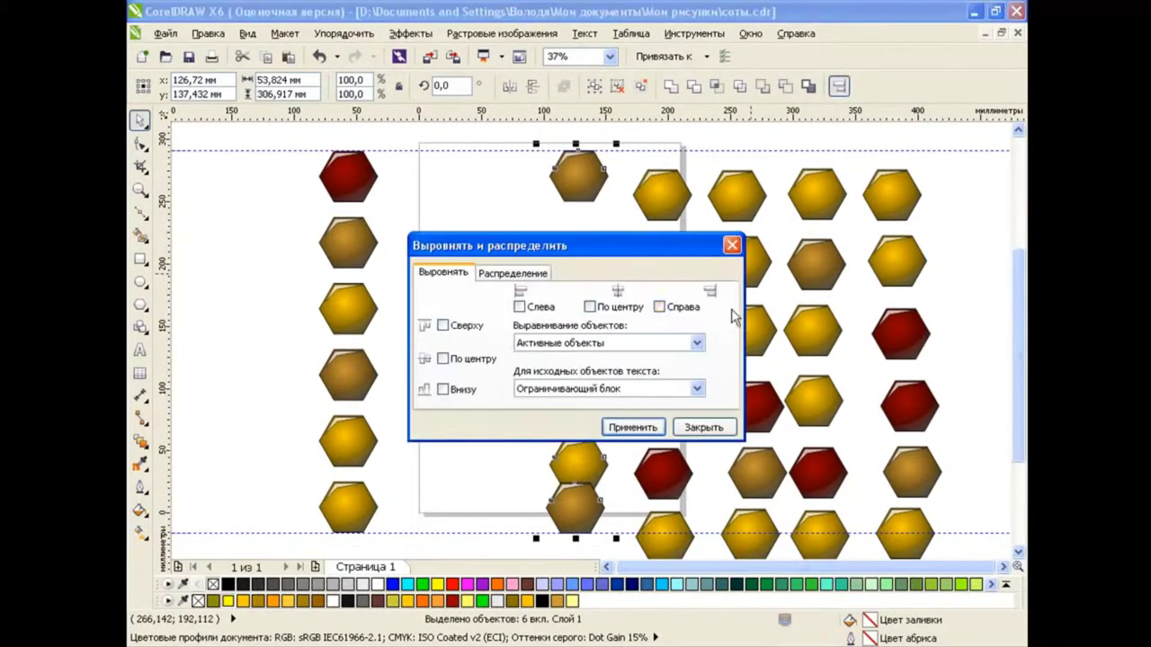
click(631, 428)
click(512, 273)
click(485, 357)
click(632, 428)
Group the second column with Ctrl+G, drag it beside the first column, then undo.
click(703, 428)
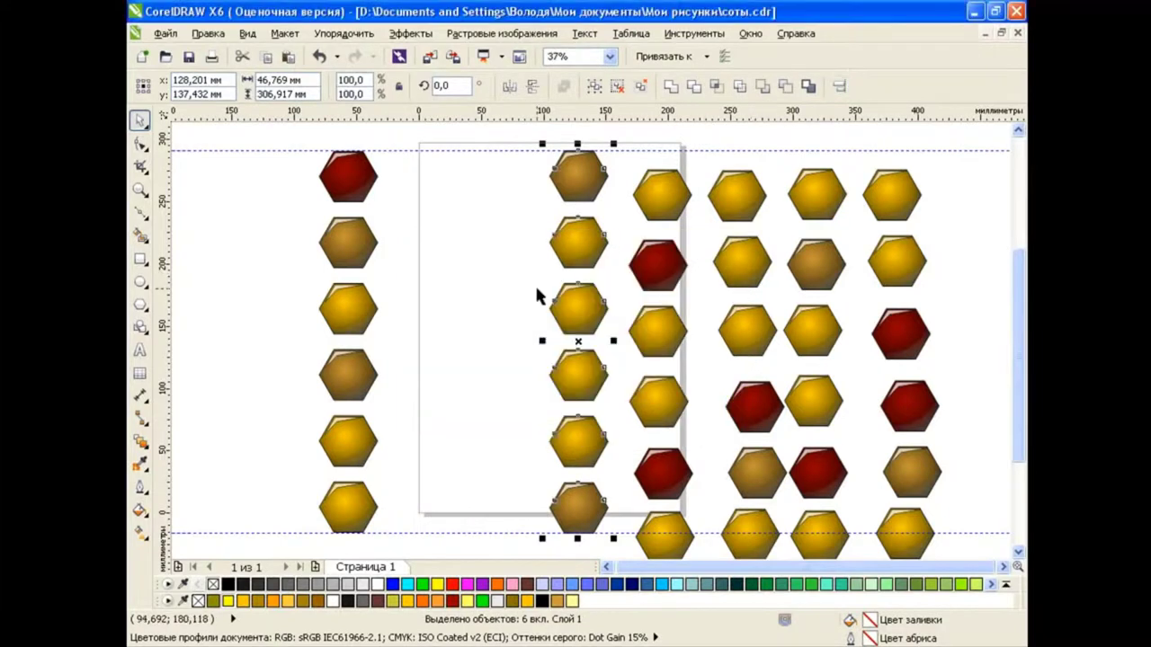
key(ctrl+g)
mouse_move(576, 308)
mouse_down()
mouse_move(419, 303)
mouse_move(408, 290)
mouse_move(432, 299)
mouse_up()
click(428, 133)
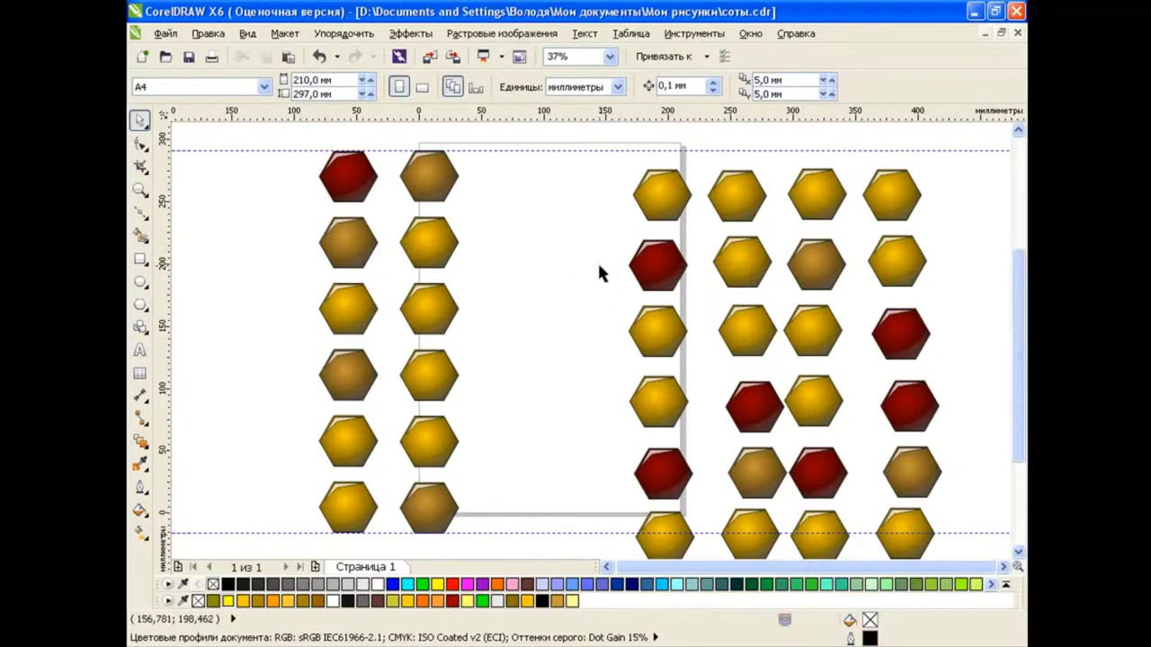
key(ctrl+z)
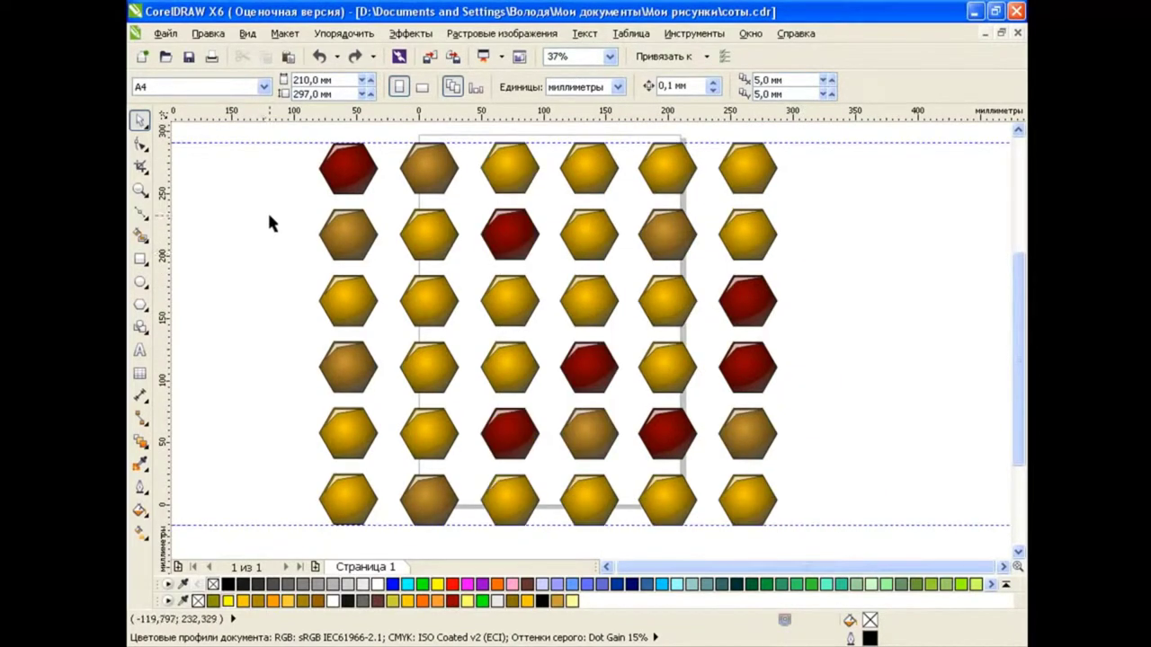
scroll(267, 210, up, 2)
Add a horizontal guide and vertical guides, nesting the second and third columns half a cell offset.
mouse_move(498, 200)
mouse_down()
mouse_move(499, 316)
mouse_move(482, 315)
mouse_up()
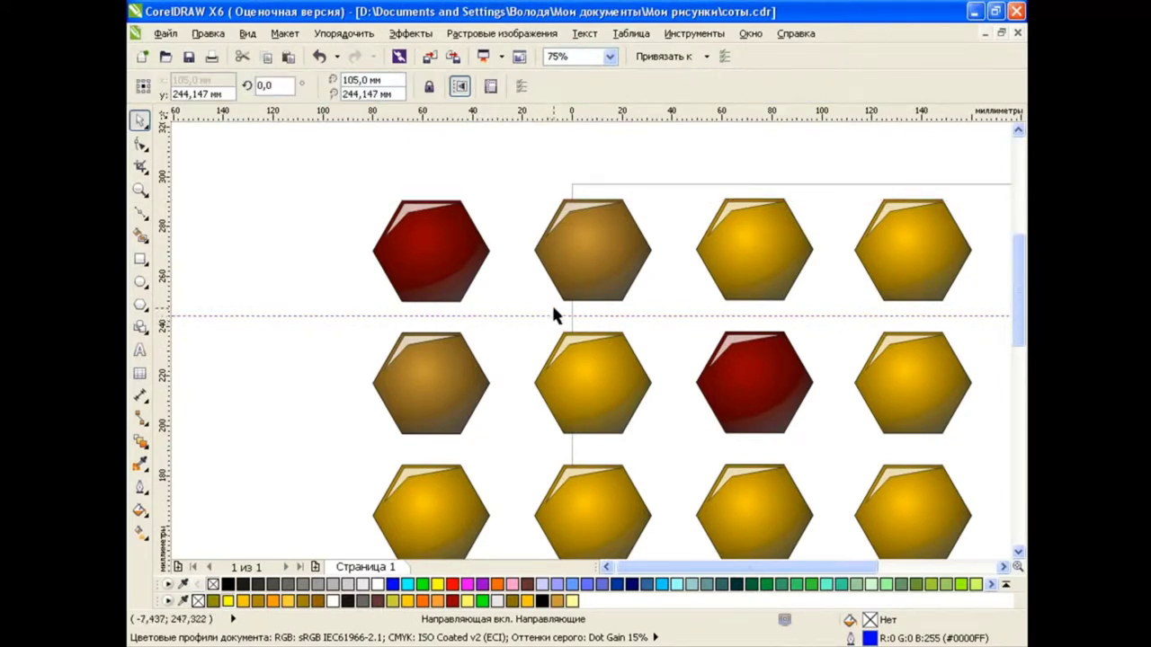
drag(165, 255, 490, 261)
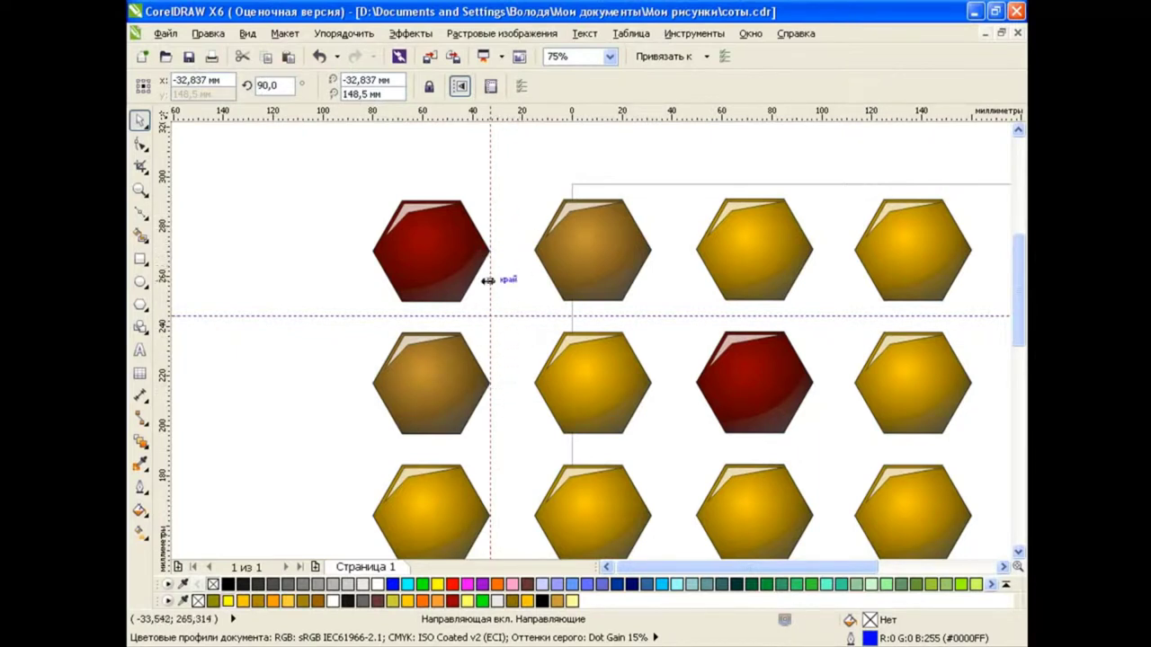
drag(545, 255, 508, 310)
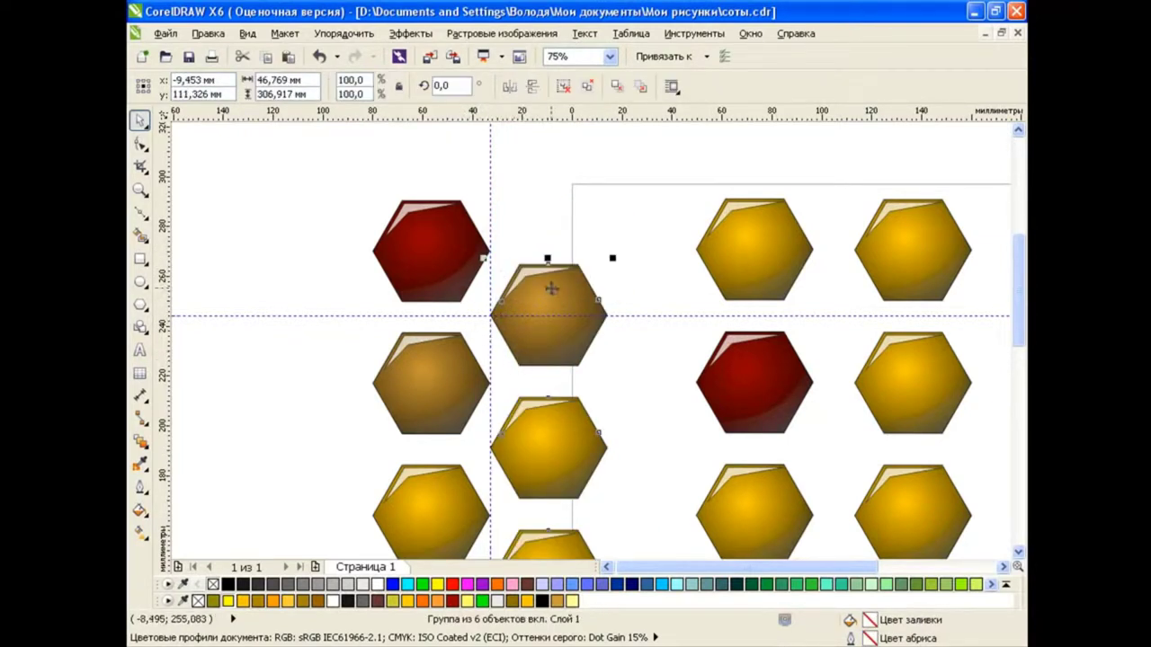
drag(161, 254, 607, 260)
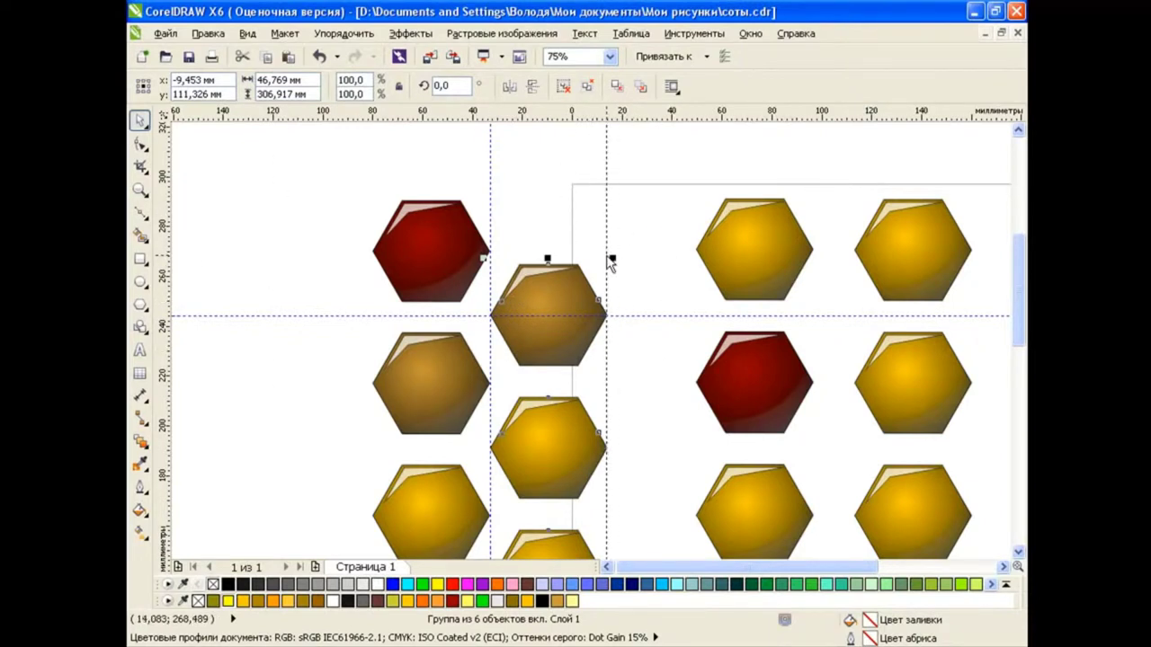
drag(749, 252, 662, 251)
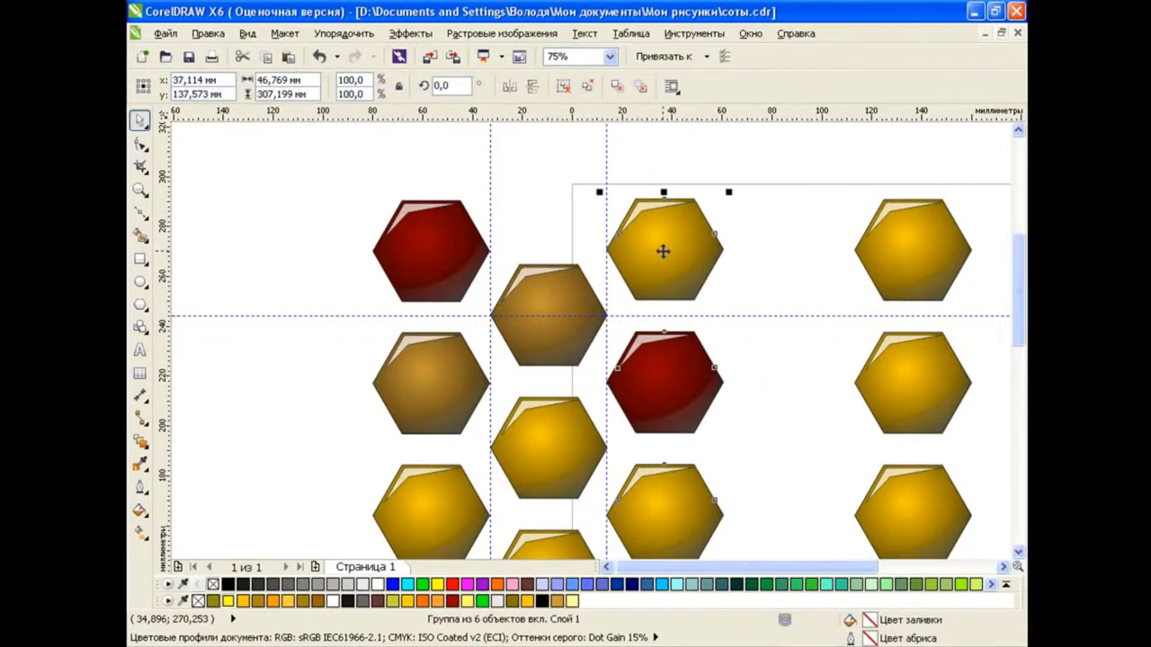
Reposition a vertical guide, snap the next column to it, and add another guide.
scroll(629, 270, right, 3)
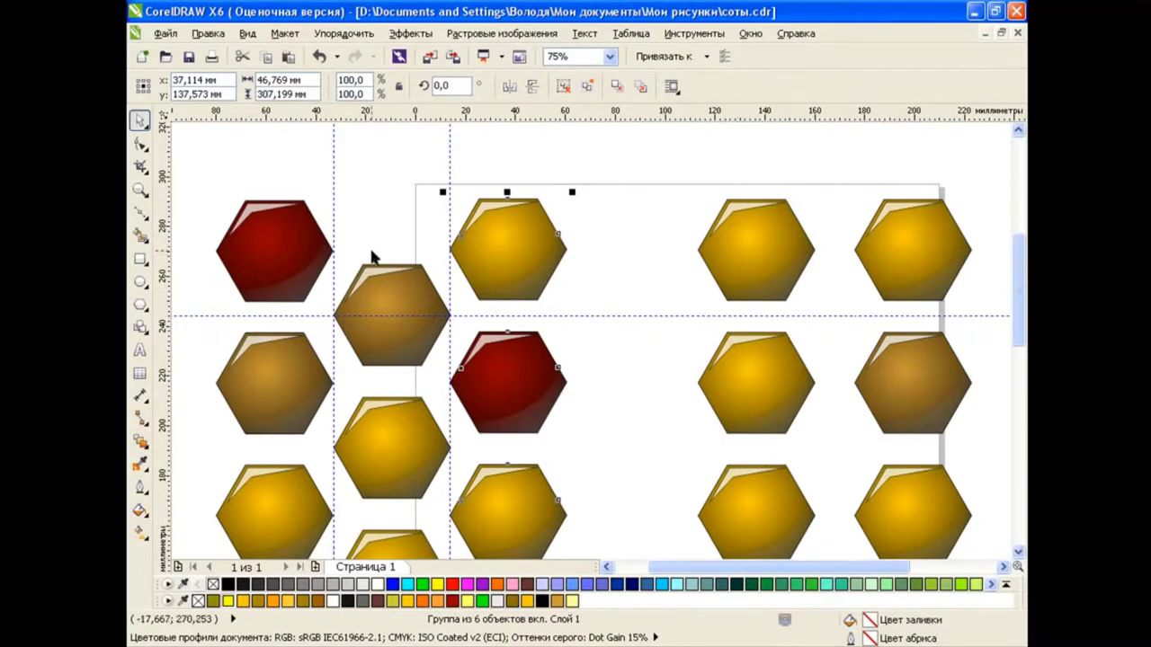
drag(355, 261, 566, 263)
drag(736, 256, 602, 313)
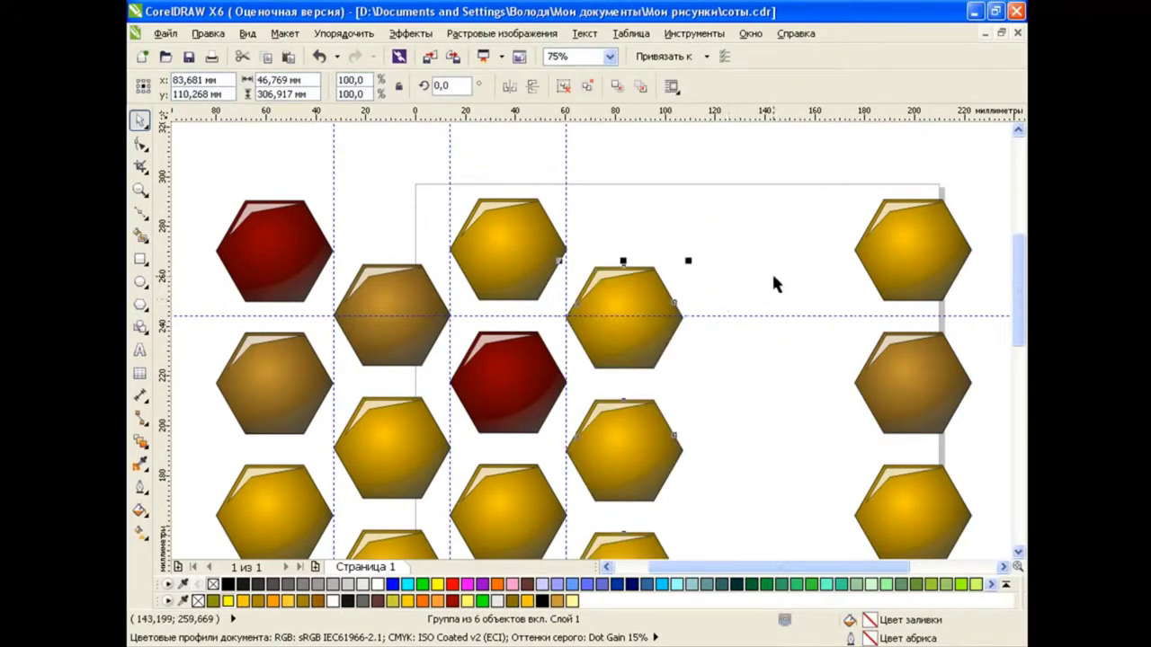
drag(166, 257, 684, 252)
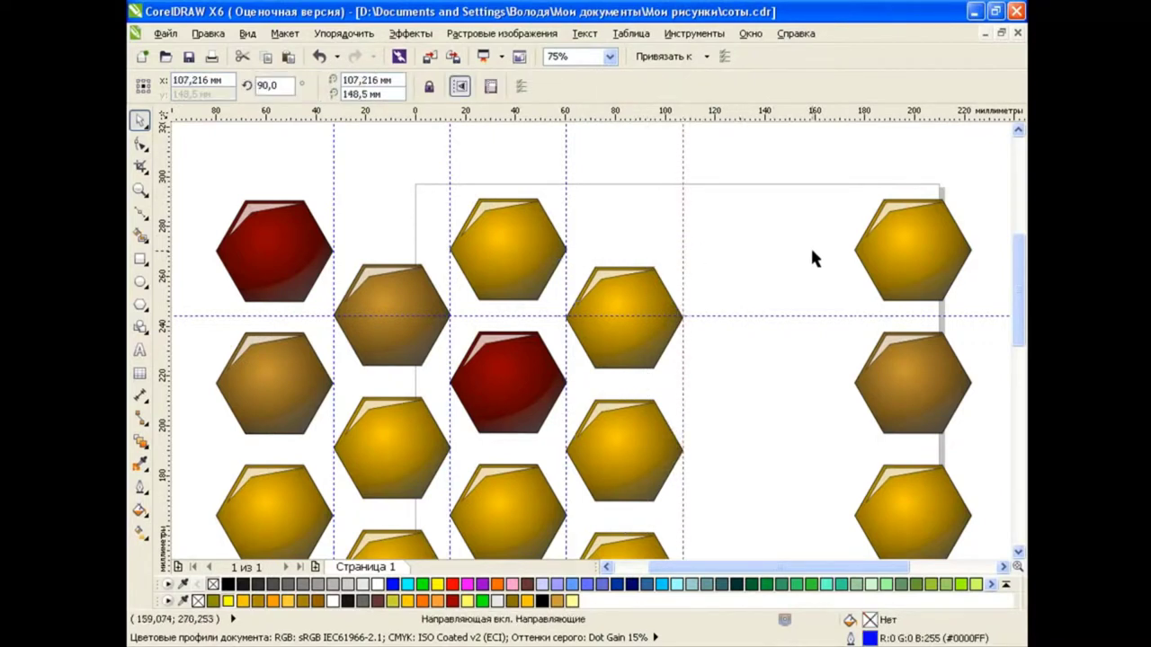
drag(889, 255, 717, 256)
scroll(481, 333, right, 5)
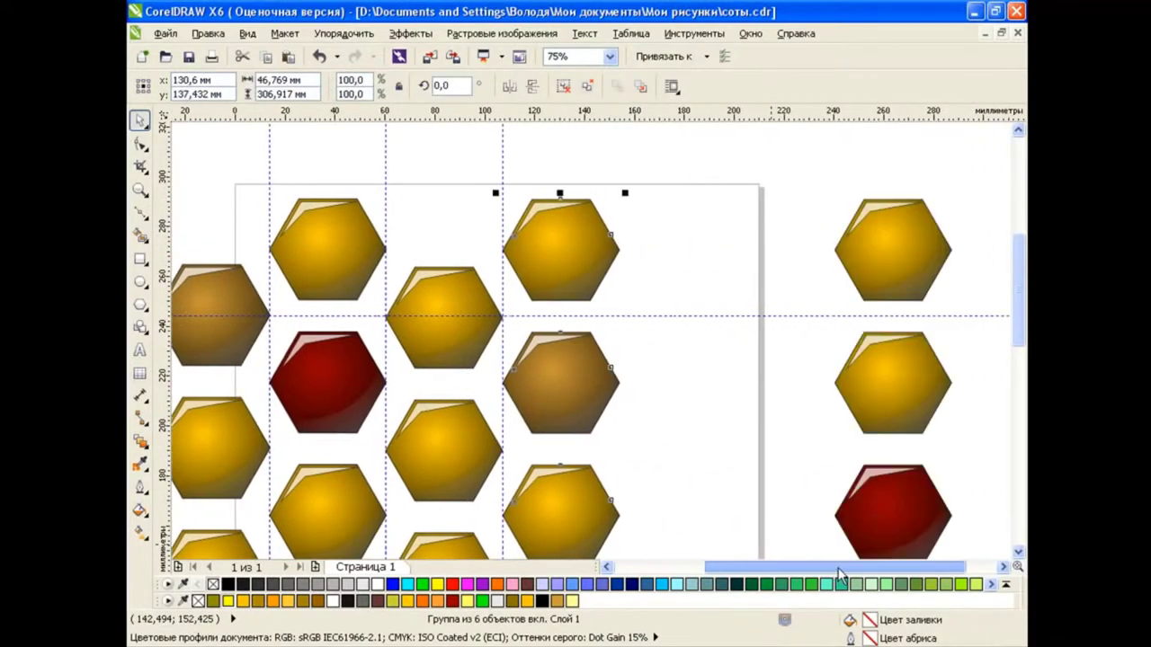
Snap the last hexagon column to a new guide and delete the horizontal guideline.
drag(165, 261, 543, 261)
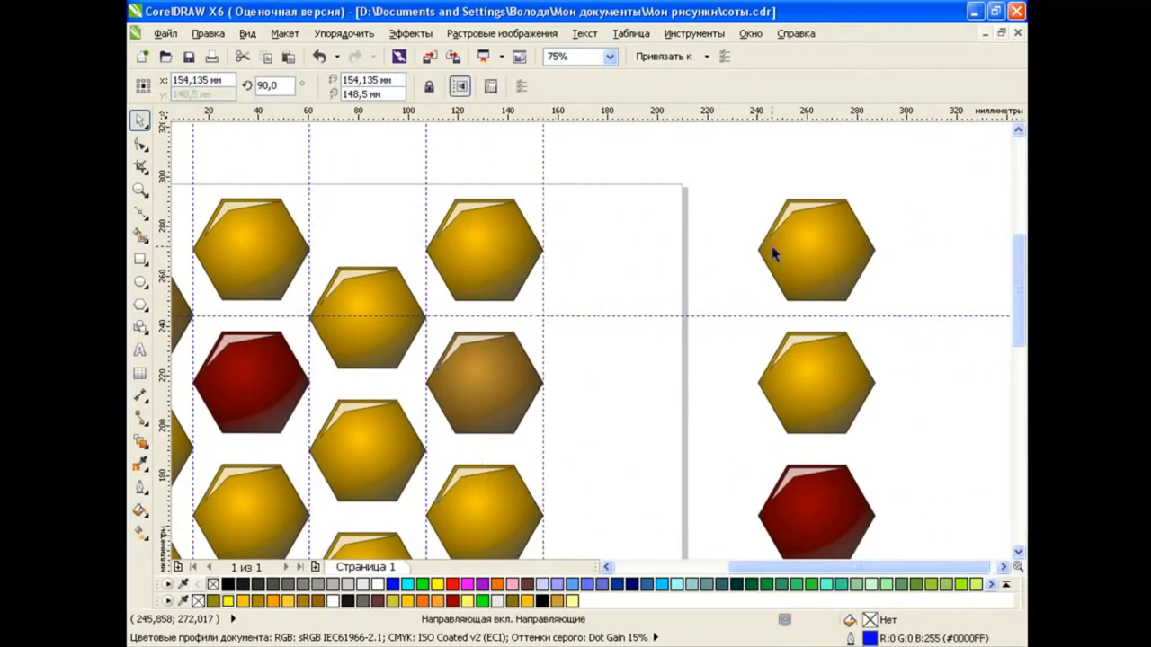
drag(770, 245, 545, 312)
scroll(557, 312, up, 4)
scroll(544, 312, down, 6)
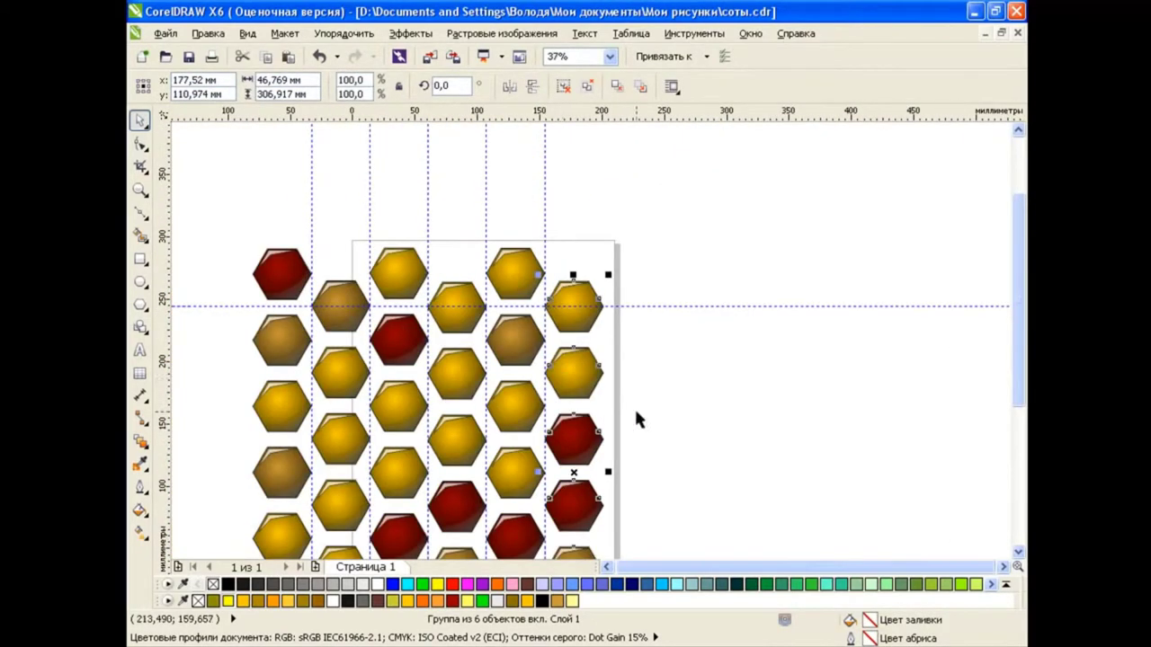
drag(1022, 351, 1022, 398)
scroll(826, 291, left, 3)
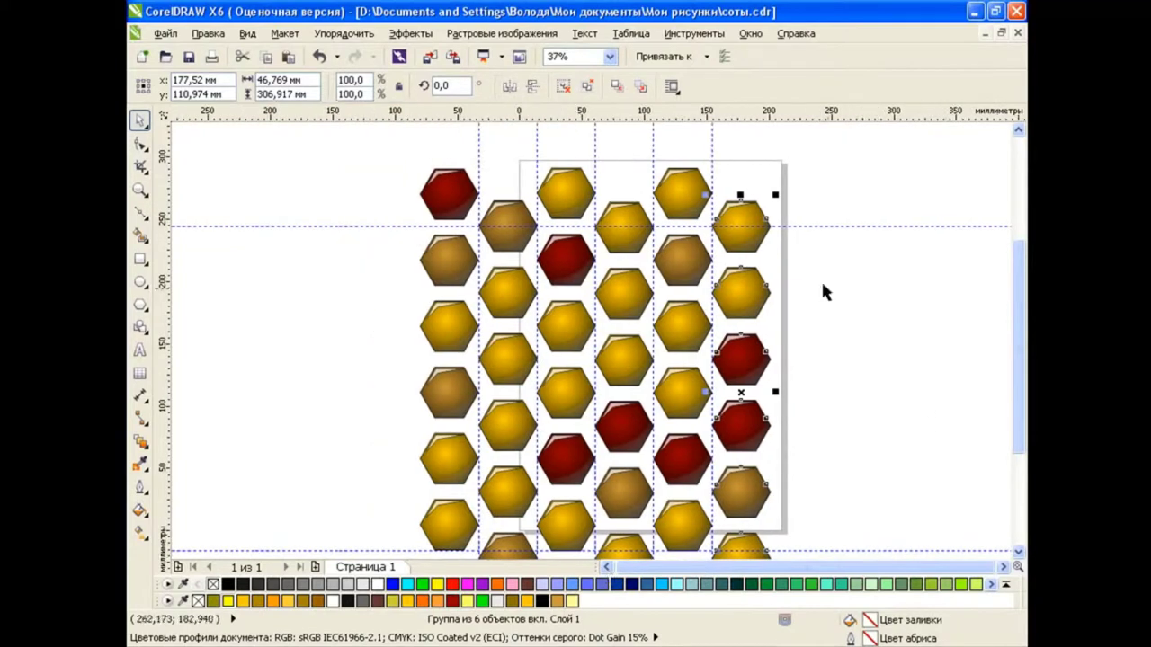
drag(822, 226, 808, 386)
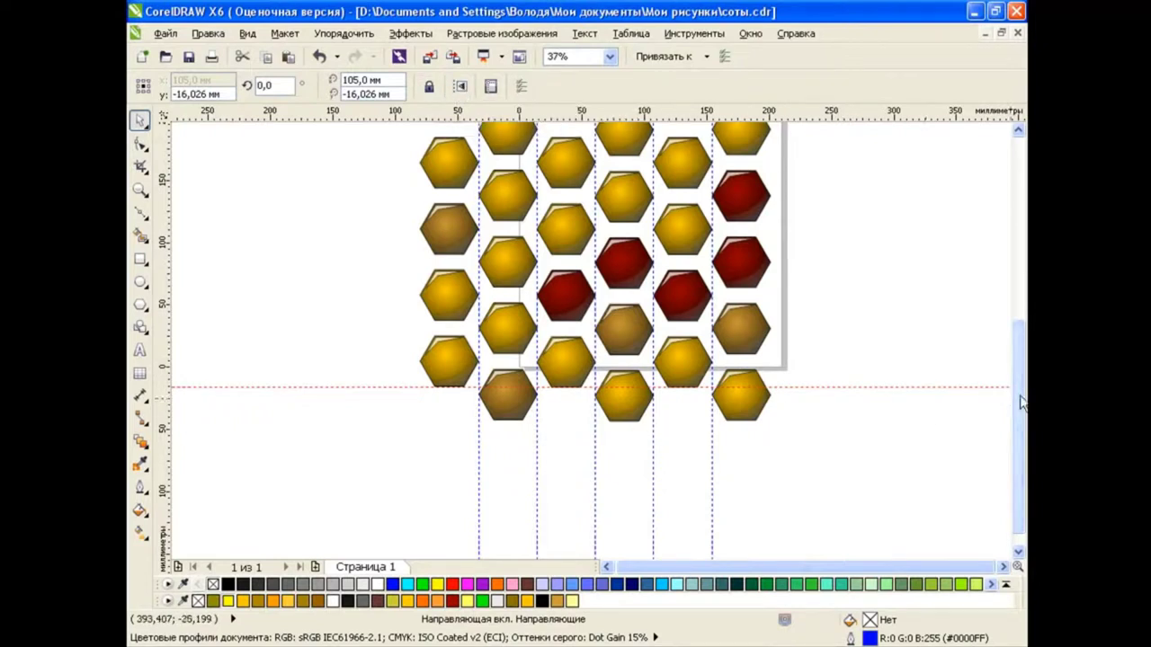
key(Delete)
scroll(1007, 338, up, 3)
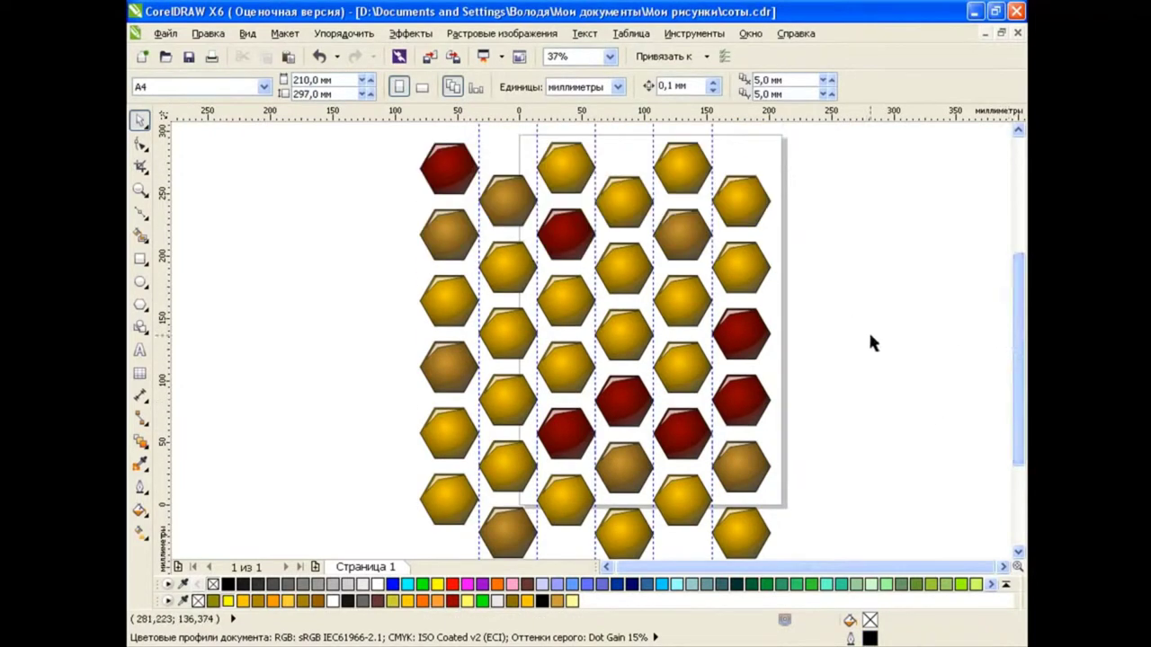
Sketch a rough freehand outline of the final honeycomb shape, then delete it.
click(1005, 567)
click(733, 247)
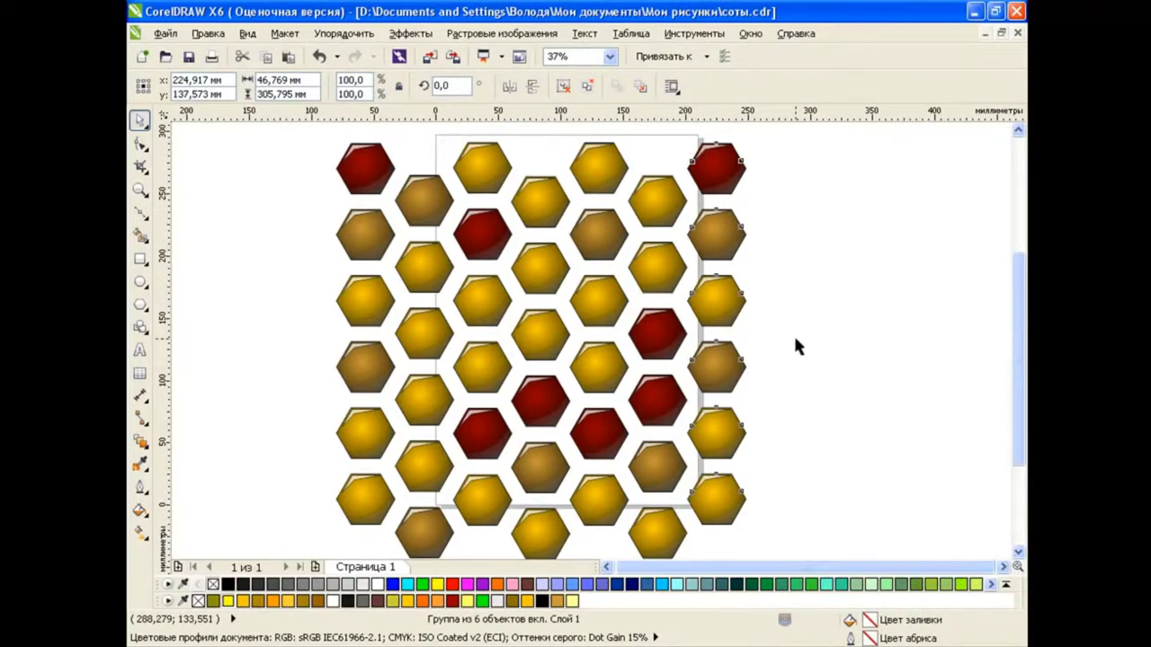
click(140, 211)
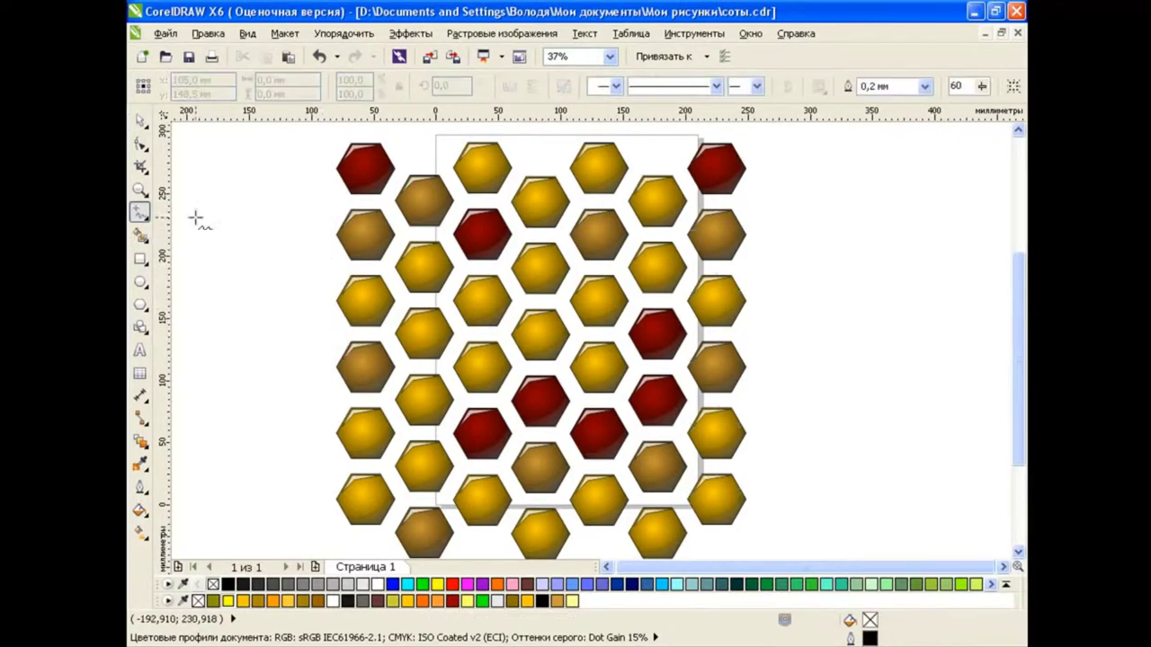
mouse_move(330, 436)
mouse_down()
mouse_move(584, 540)
mouse_move(329, 443)
mouse_up()
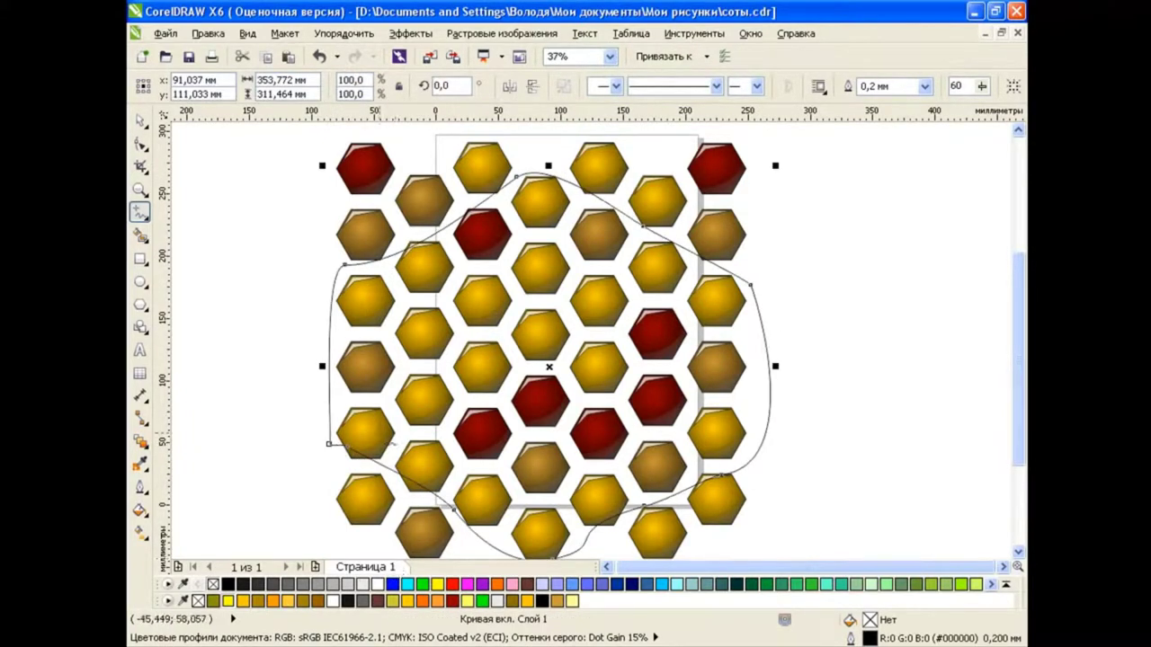
click(139, 120)
key(Delete)
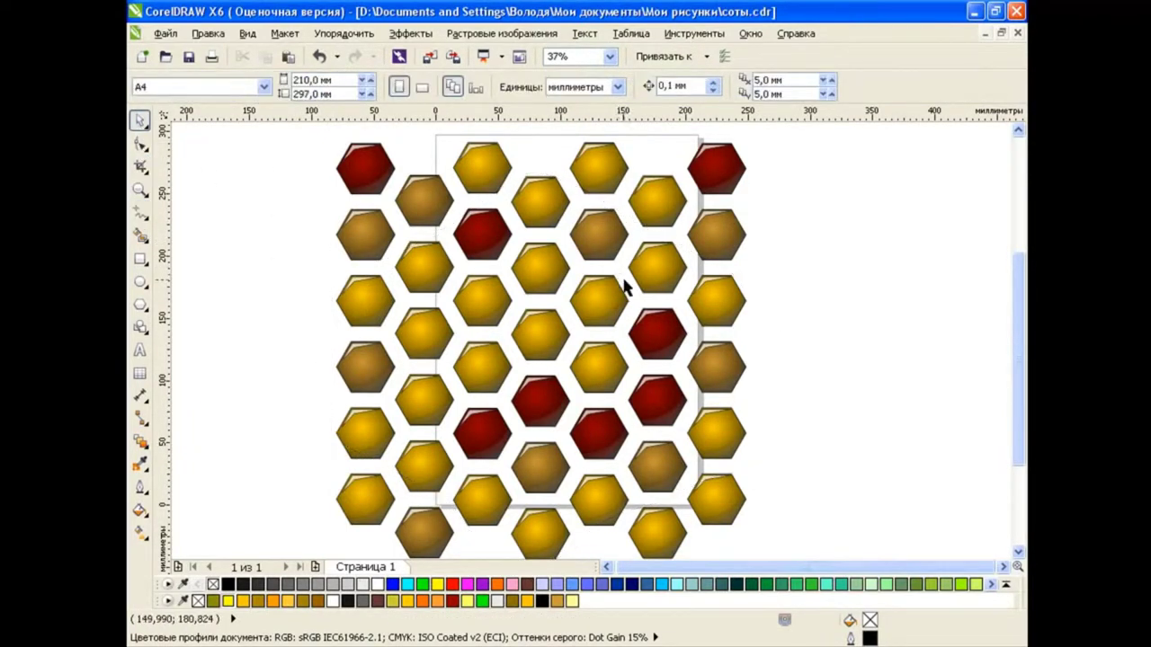
Ungroup the right column and delete the four surplus top-right and bottom-right hexagons.
click(711, 233)
key(ctrl+u)
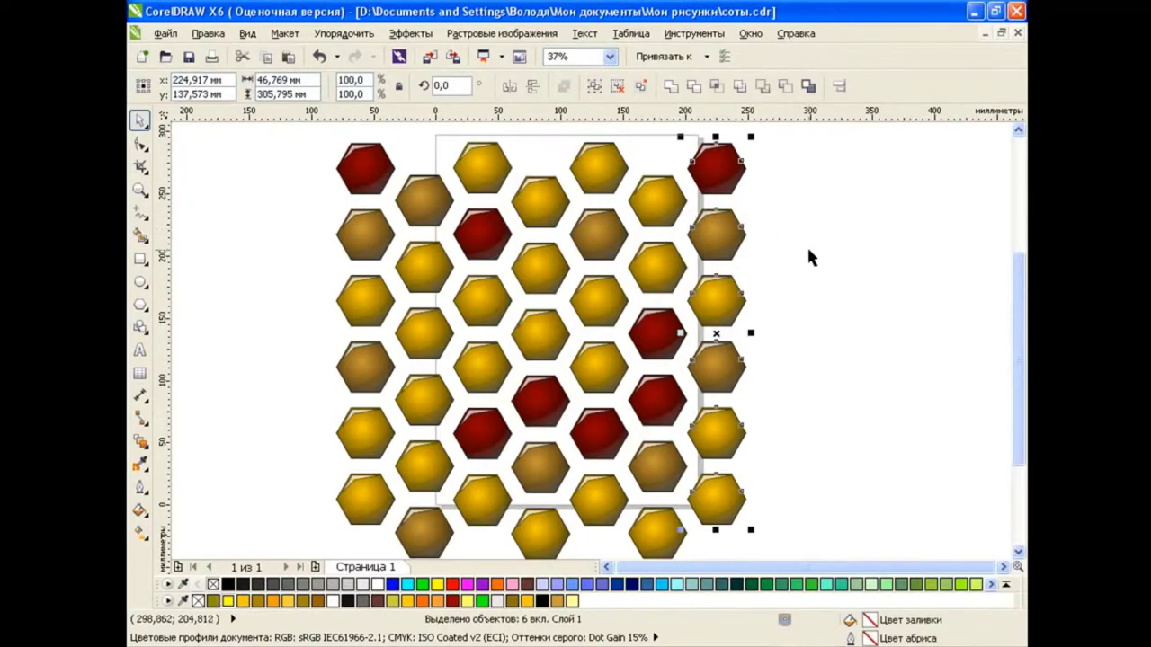
click(733, 180)
key(Delete)
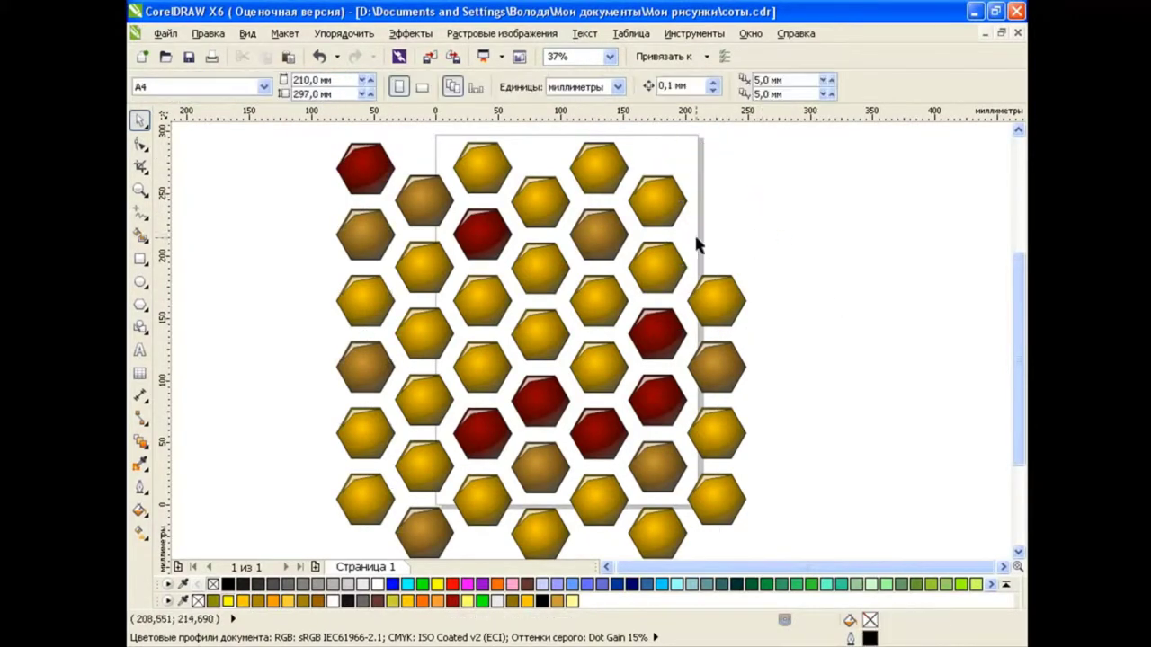
click(683, 225)
key(Delete)
click(717, 499)
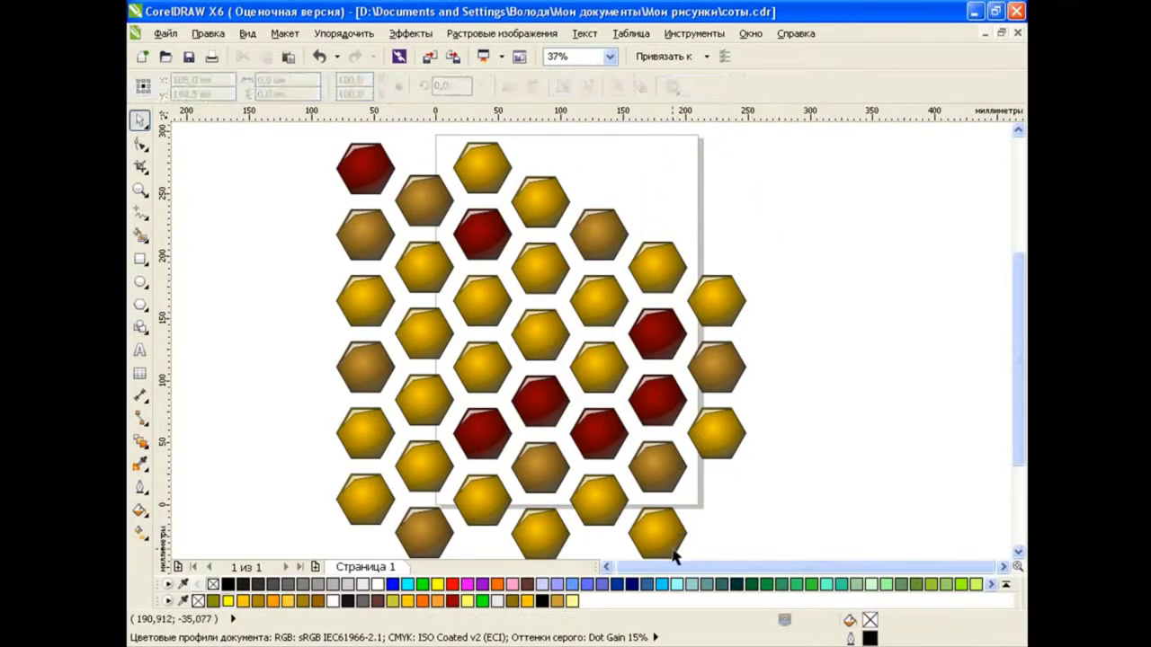
key(Delete)
click(657, 532)
key(Delete)
Delete the surplus hexagons on the left and top-left of the cluster.
key(Delete)
click(425, 198)
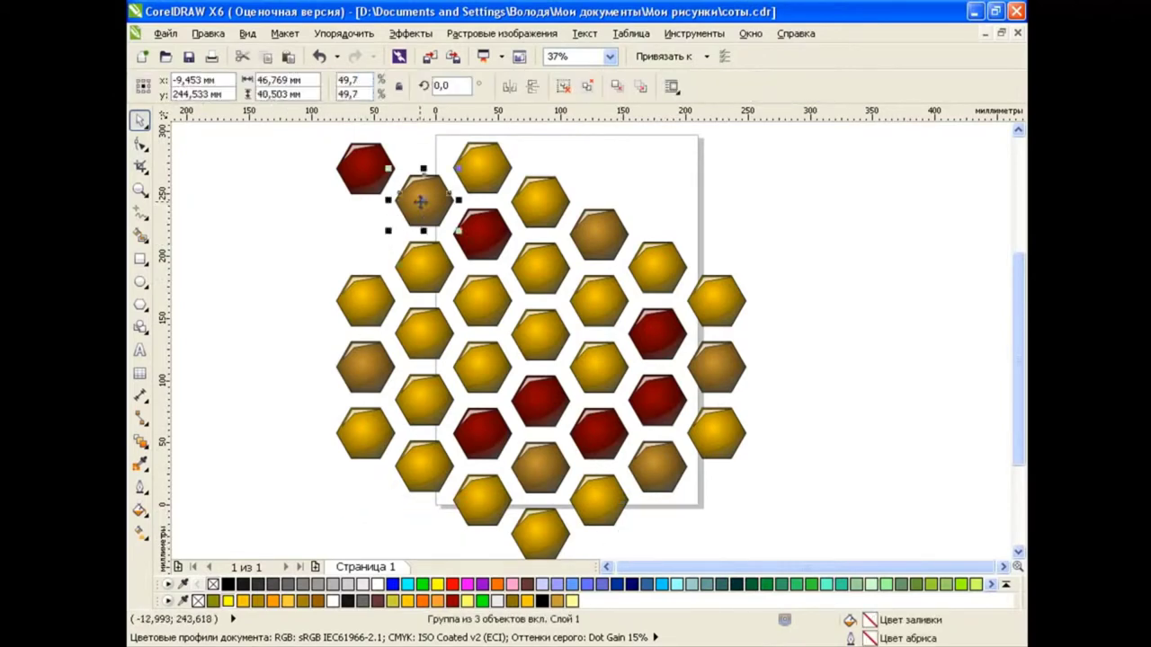
key(Delete)
click(482, 166)
key(Delete)
click(365, 167)
key(Delete)
scroll(296, 141, down, 1)
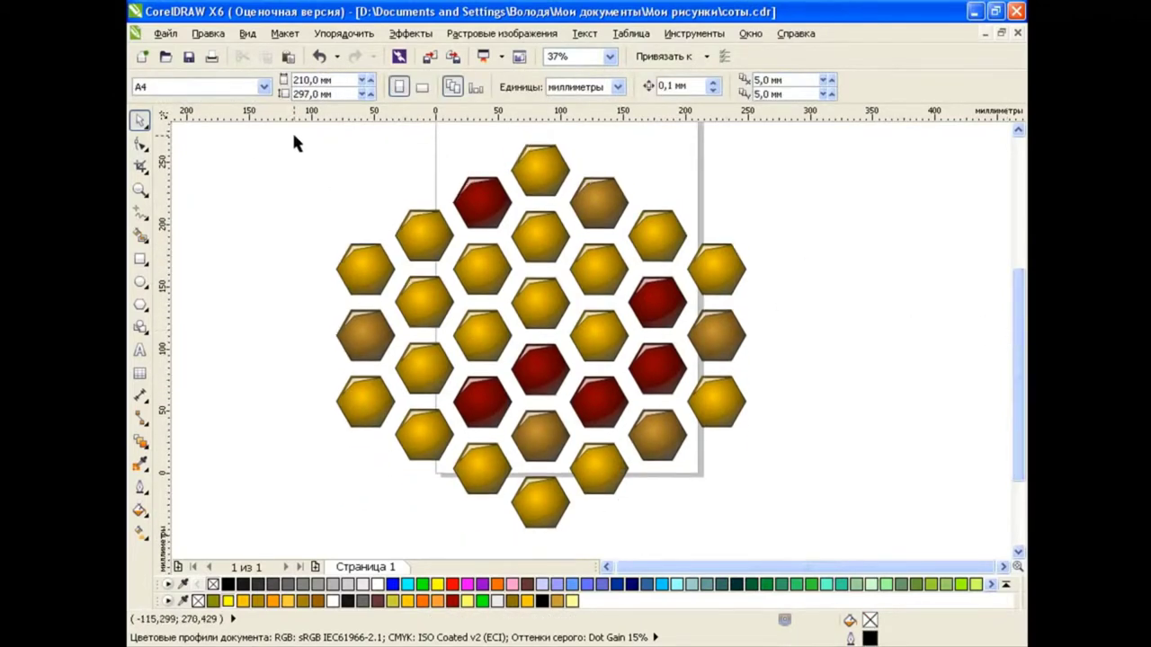
Move the 30 hexagons onto the page, group them, and combine them into one curve.
drag(300, 130, 781, 532)
drag(540, 301, 597, 259)
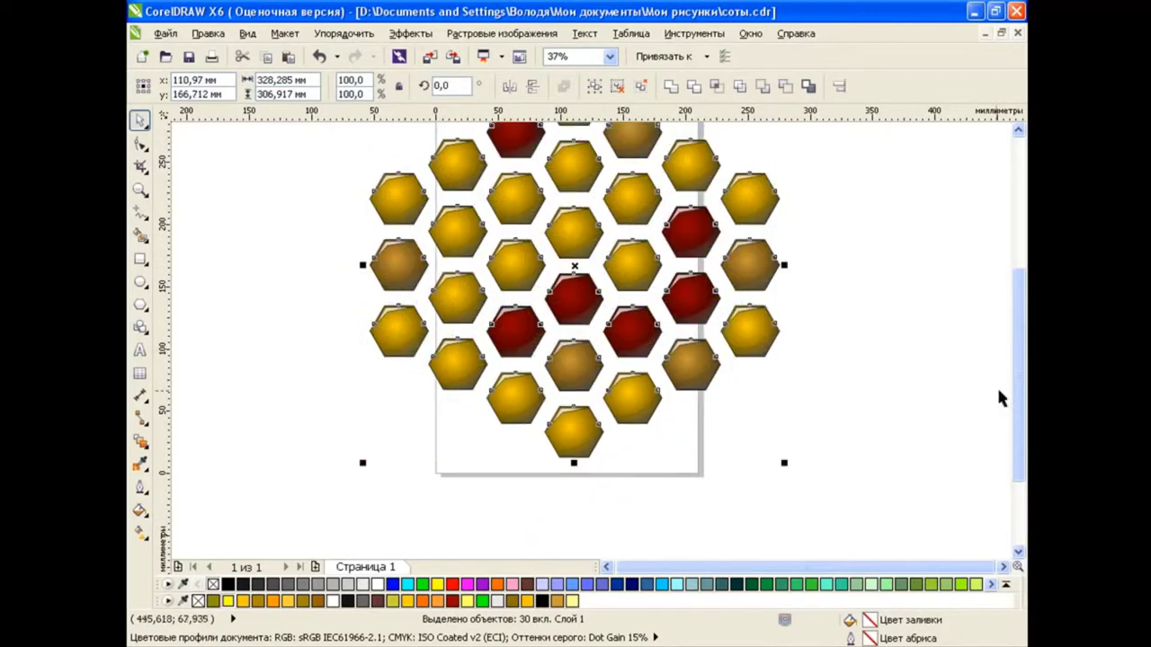
click(594, 86)
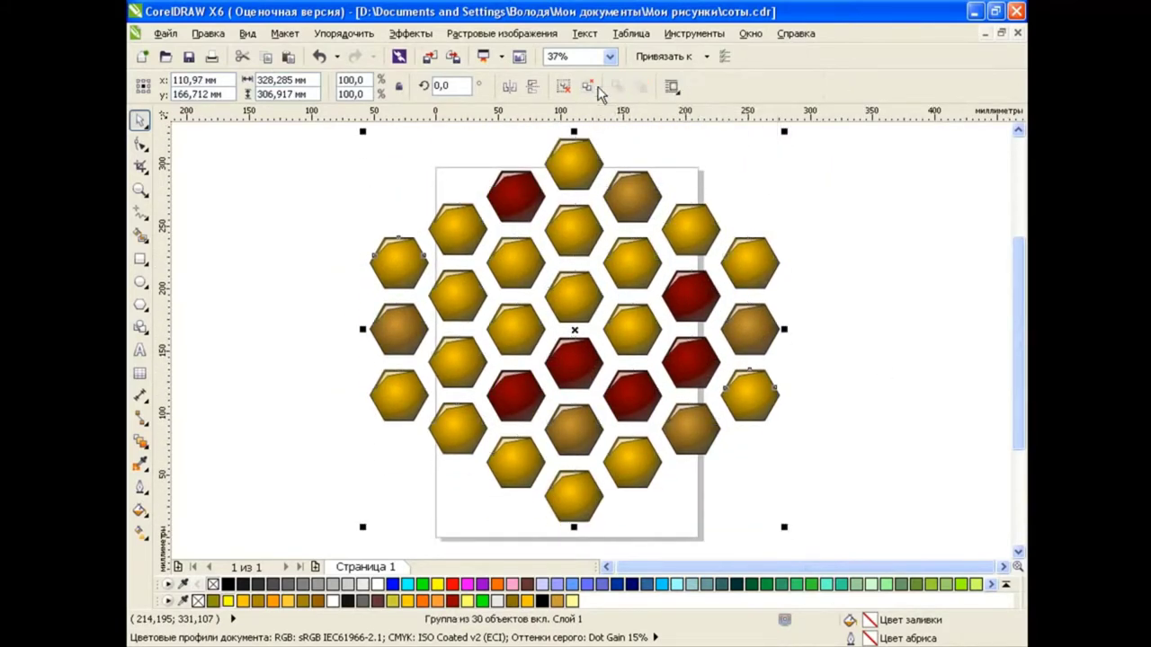
click(863, 335)
scroll(635, 293, down, 1)
click(586, 302)
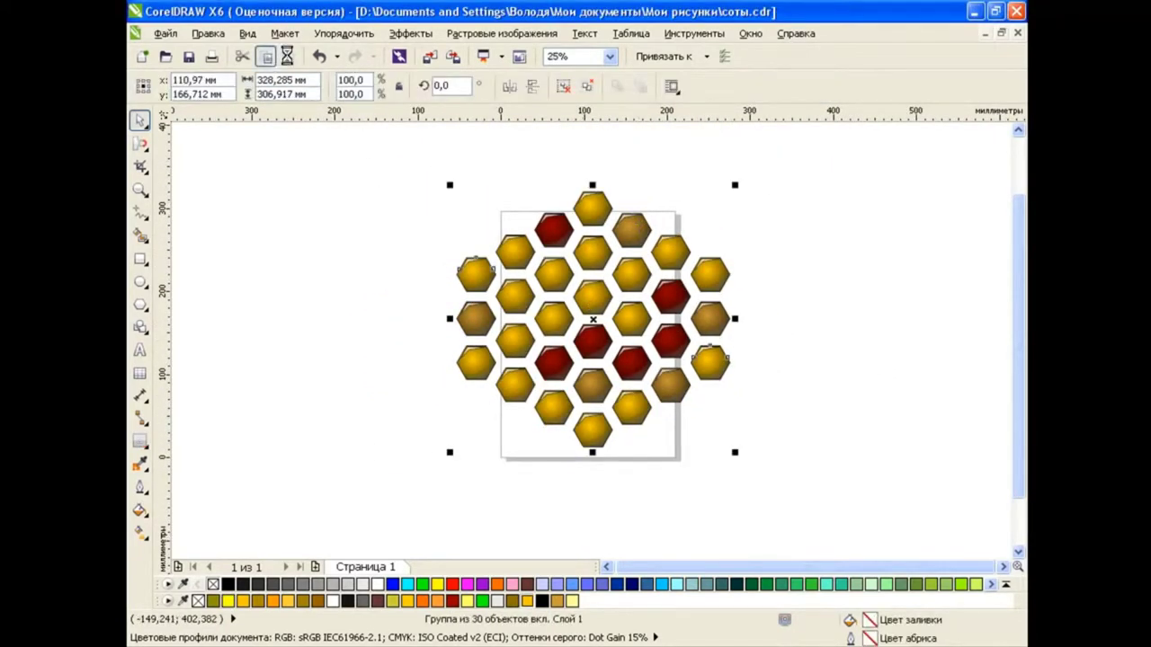
drag(708, 274, 763, 239)
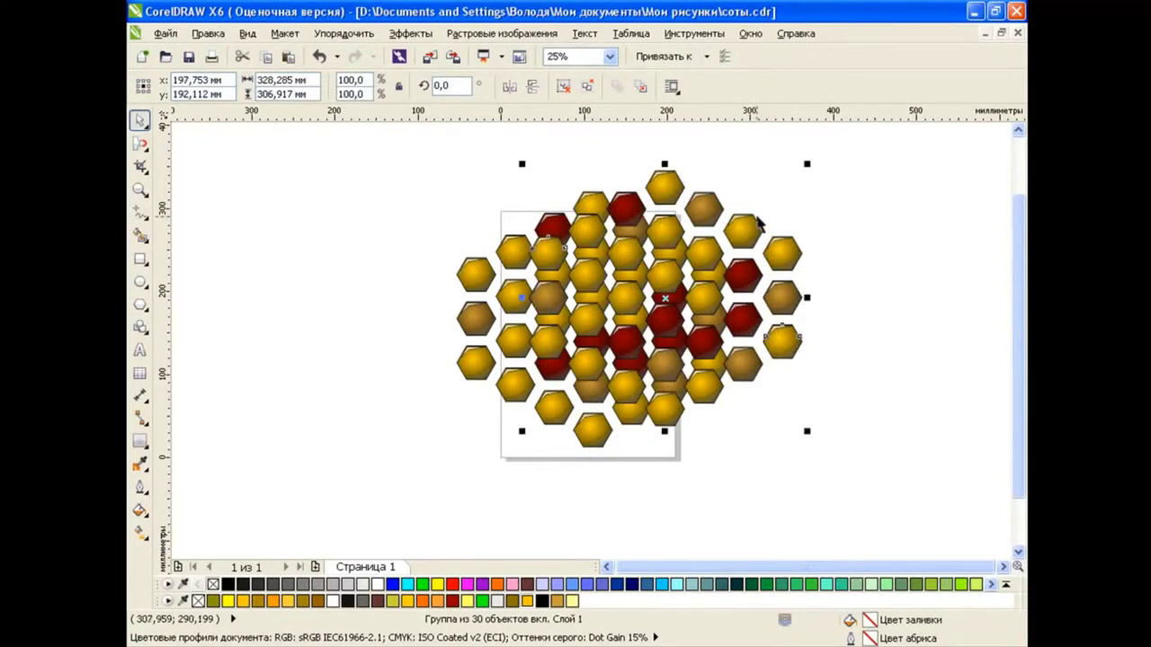
click(319, 56)
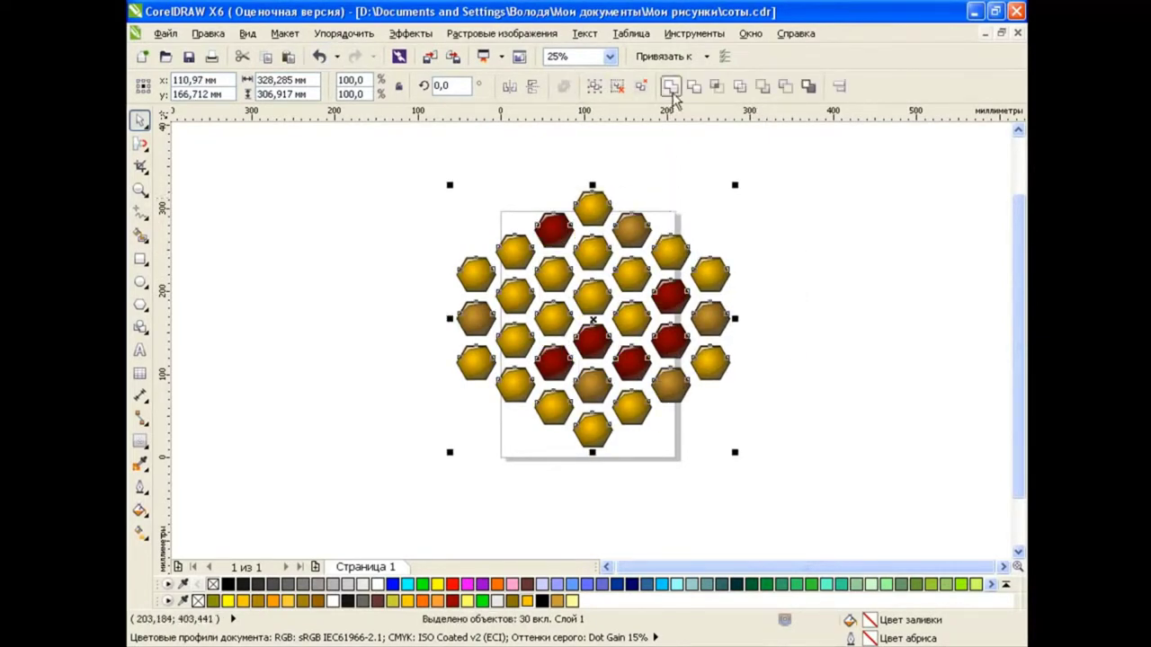
click(672, 85)
key(Escape)
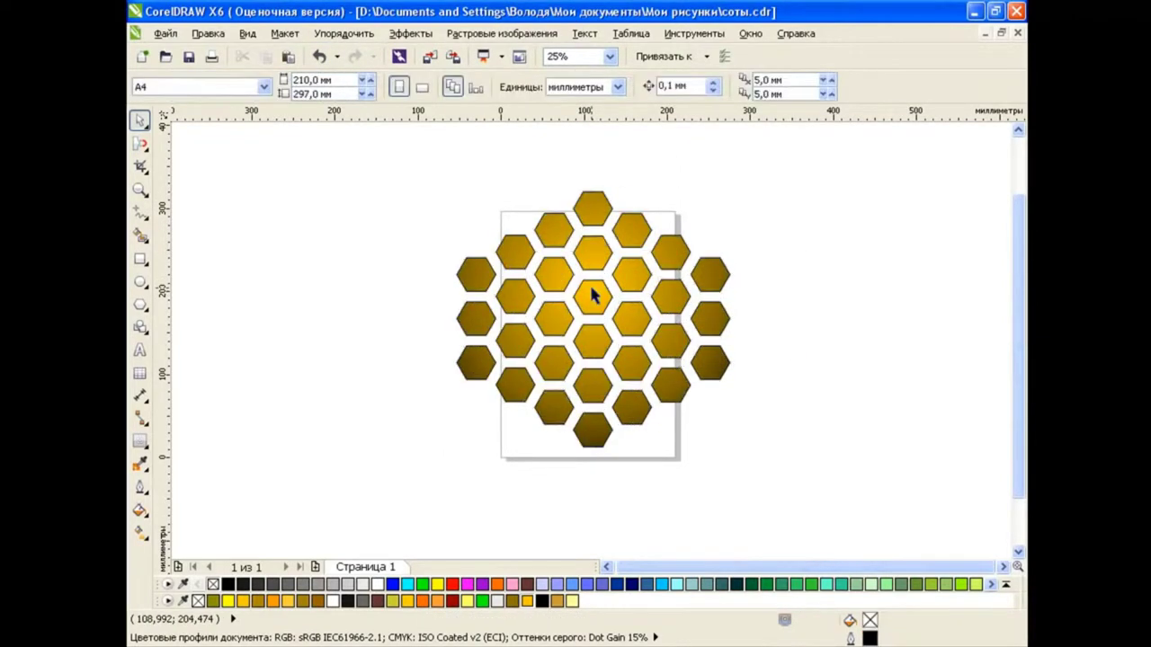
Try a dark contour effect on the honeycomb, then clear the selection.
click(148, 446)
click(211, 466)
click(467, 363)
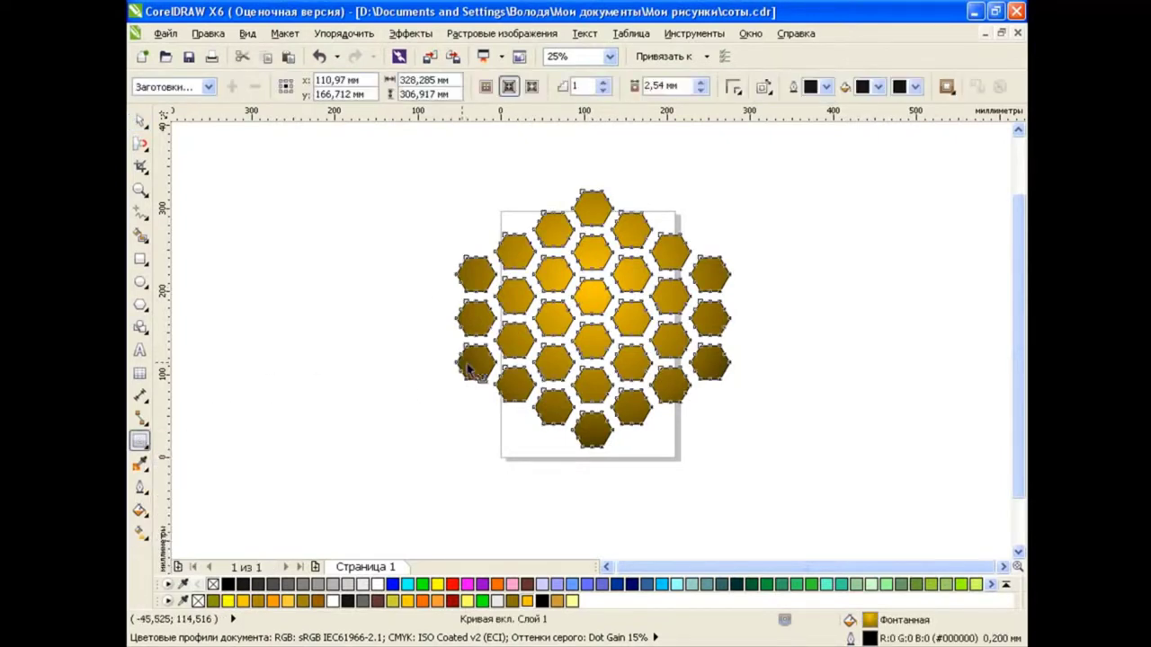
drag(448, 319, 451, 378)
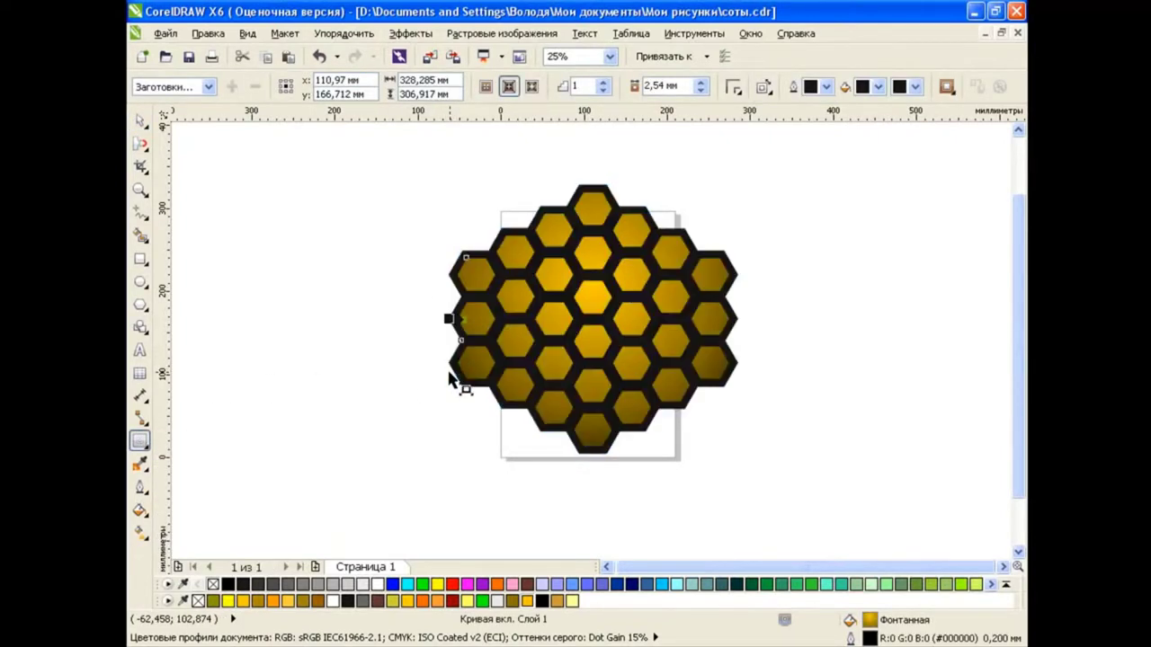
key(space)
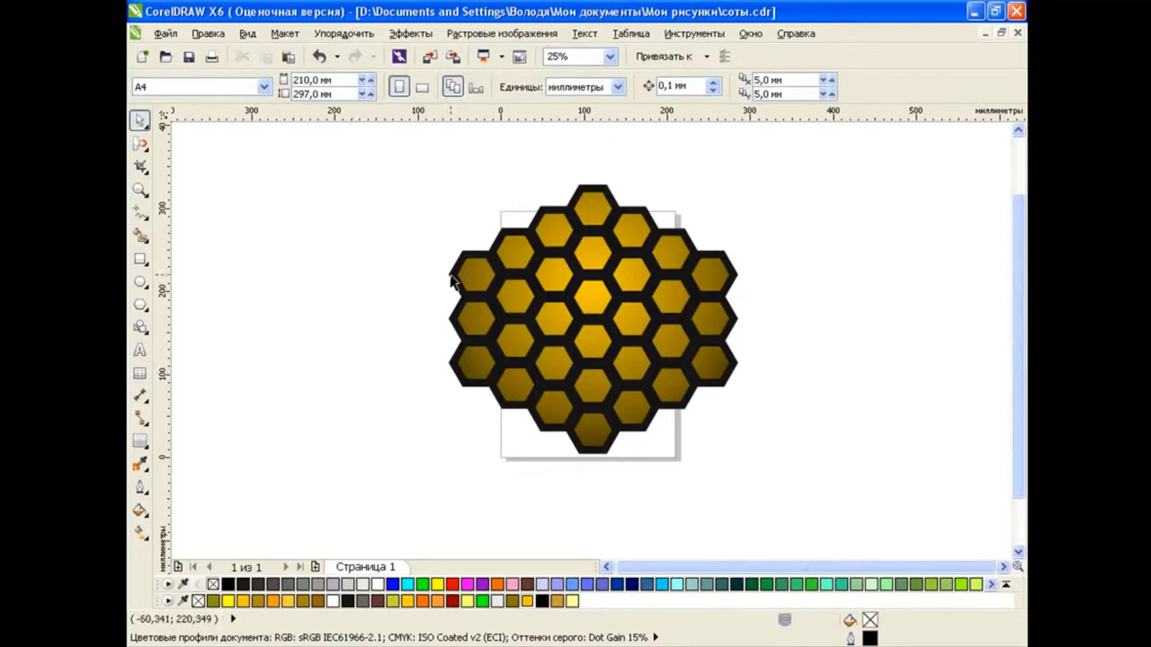
click(453, 284)
click(361, 42)
click(427, 225)
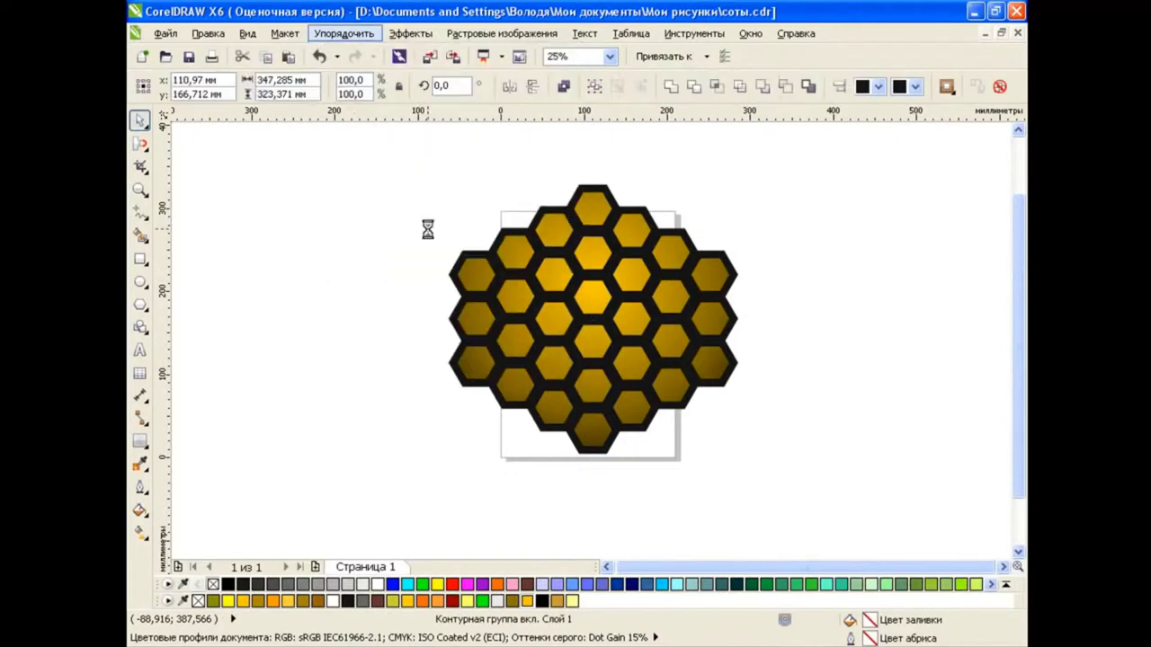
click(552, 210)
key(Escape)
click(607, 213)
click(325, 328)
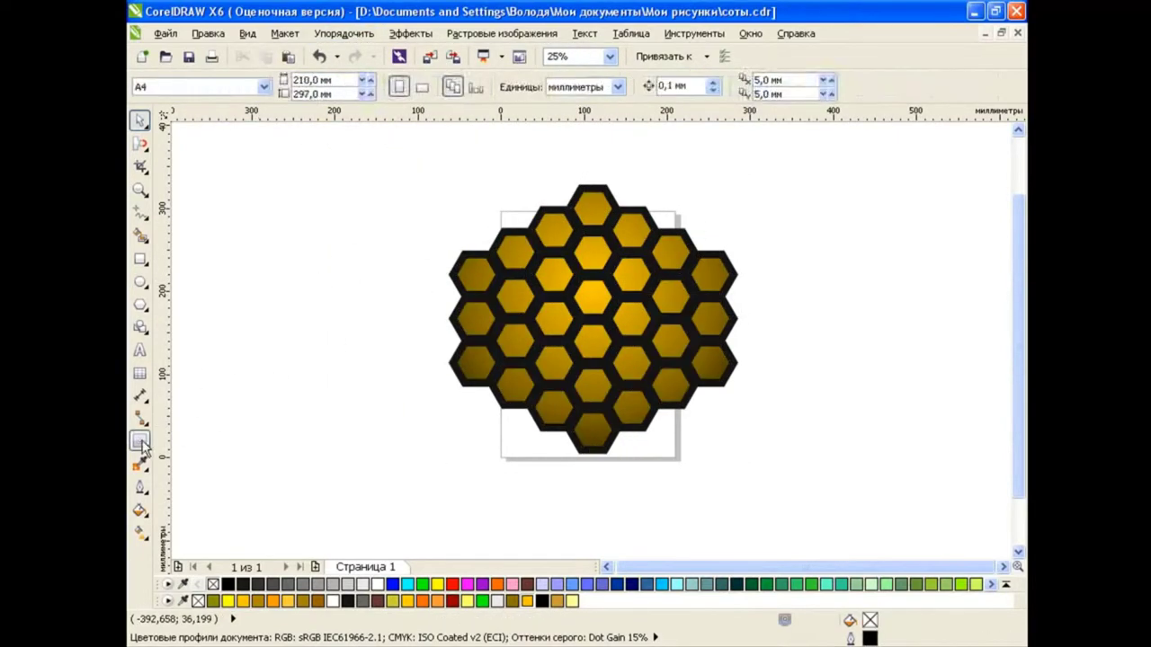
Add a grey outward contour around the honeycomb and break the contour group apart.
click(141, 443)
click(481, 370)
drag(468, 382, 446, 376)
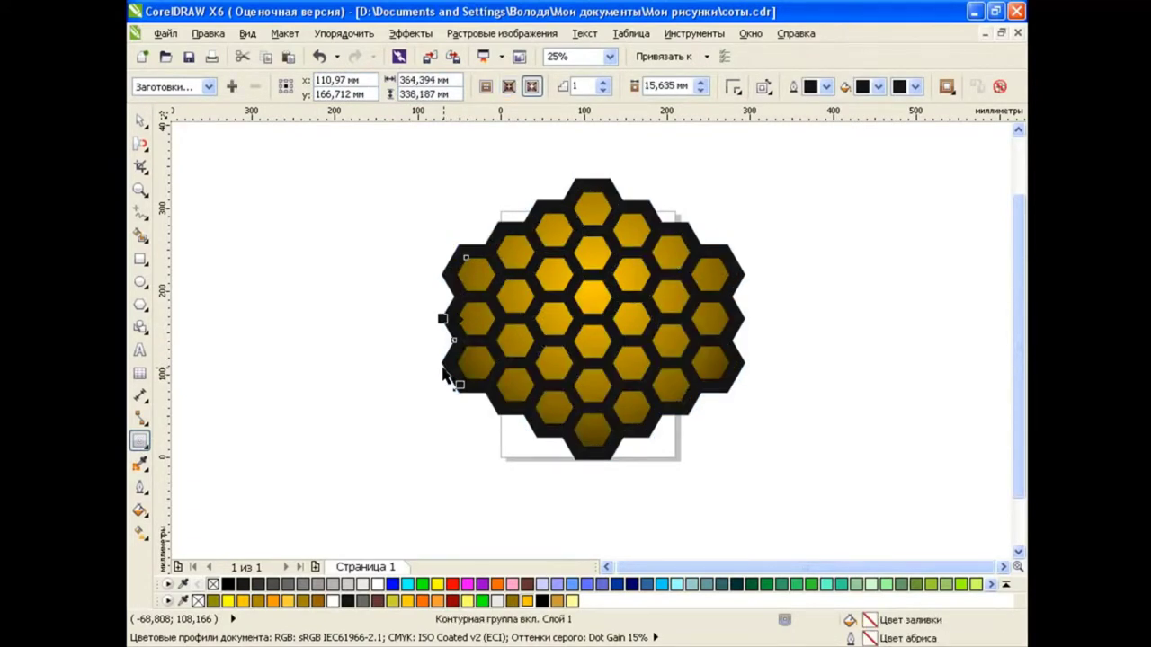
click(877, 87)
click(878, 126)
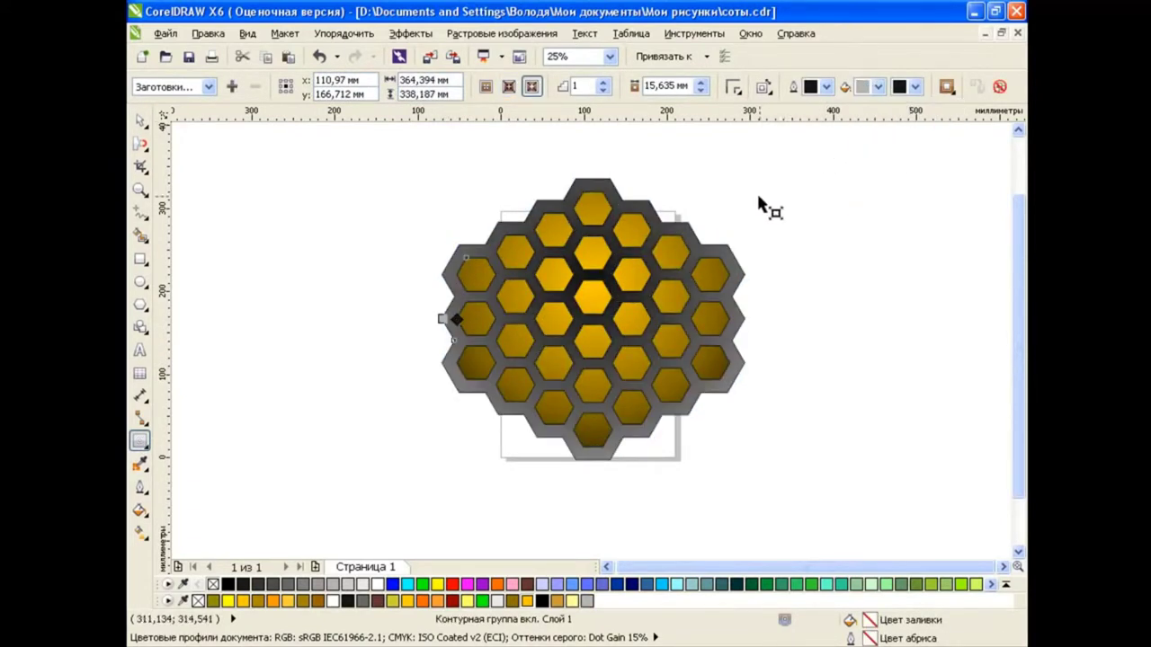
click(343, 34)
click(395, 94)
Drag the old yellow hexagon group off the grey base and delete it.
key(Escape)
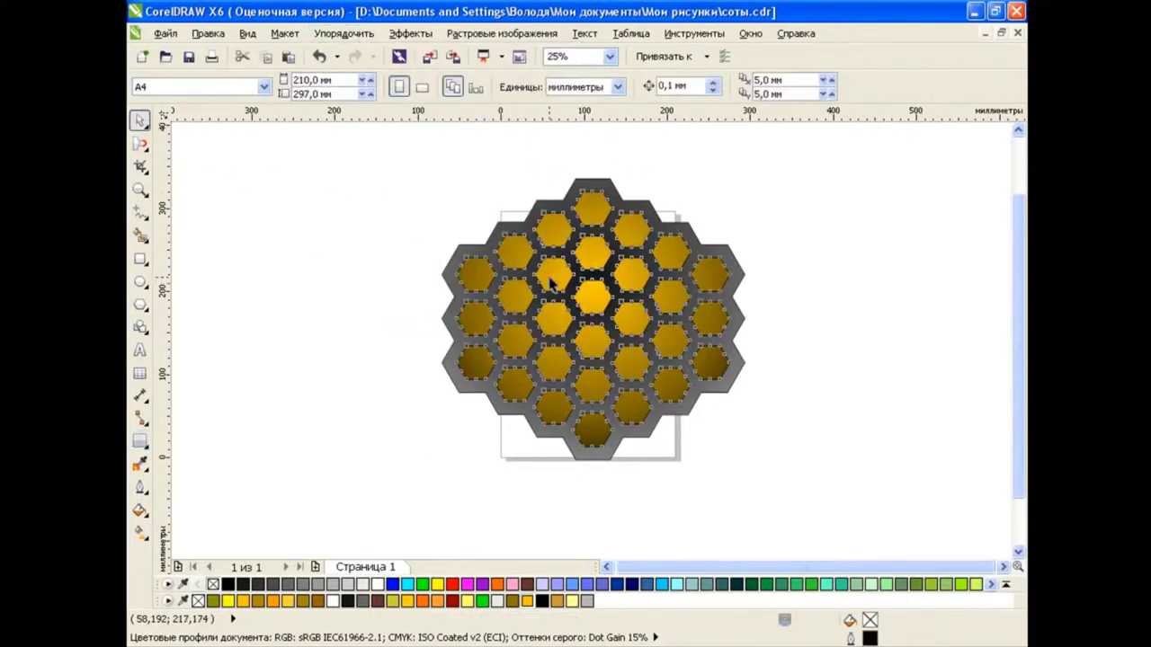
drag(552, 284, 761, 228)
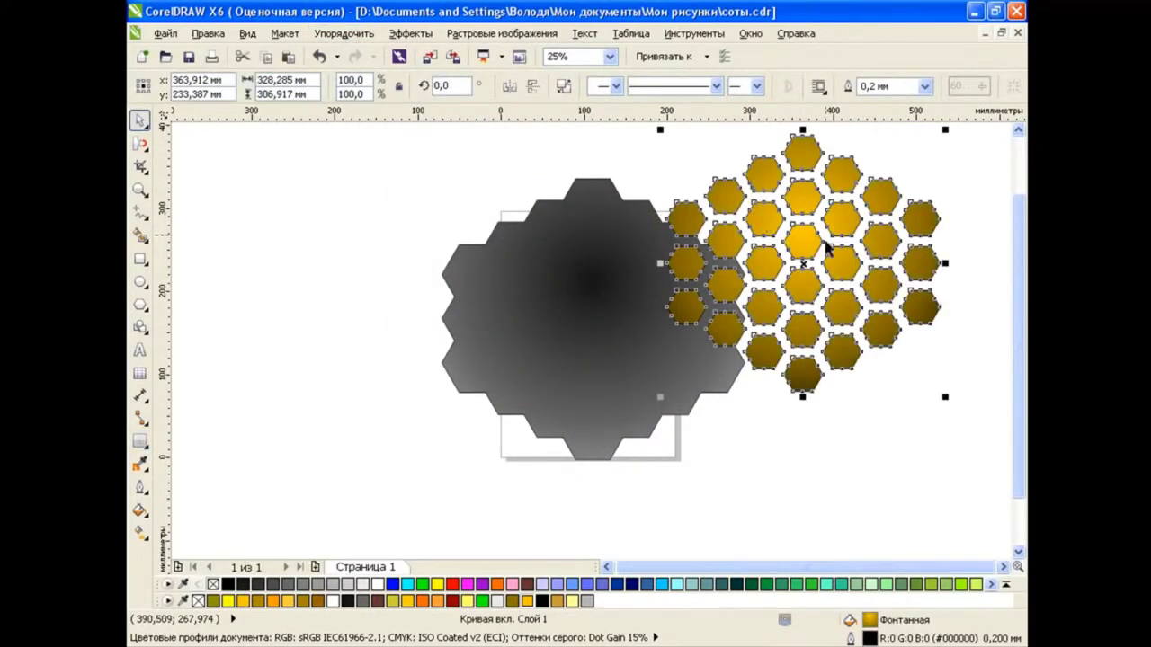
key(Delete)
click(672, 277)
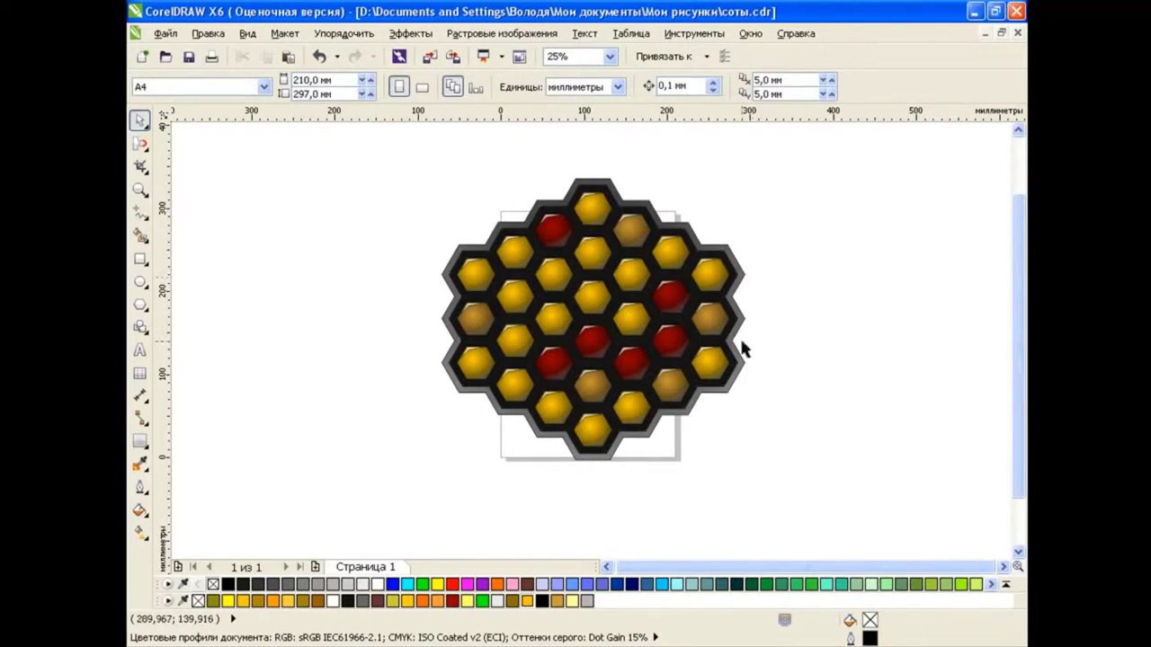
Fill the honeycomb shape orange-yellow and give it a dark gold outline.
click(568, 387)
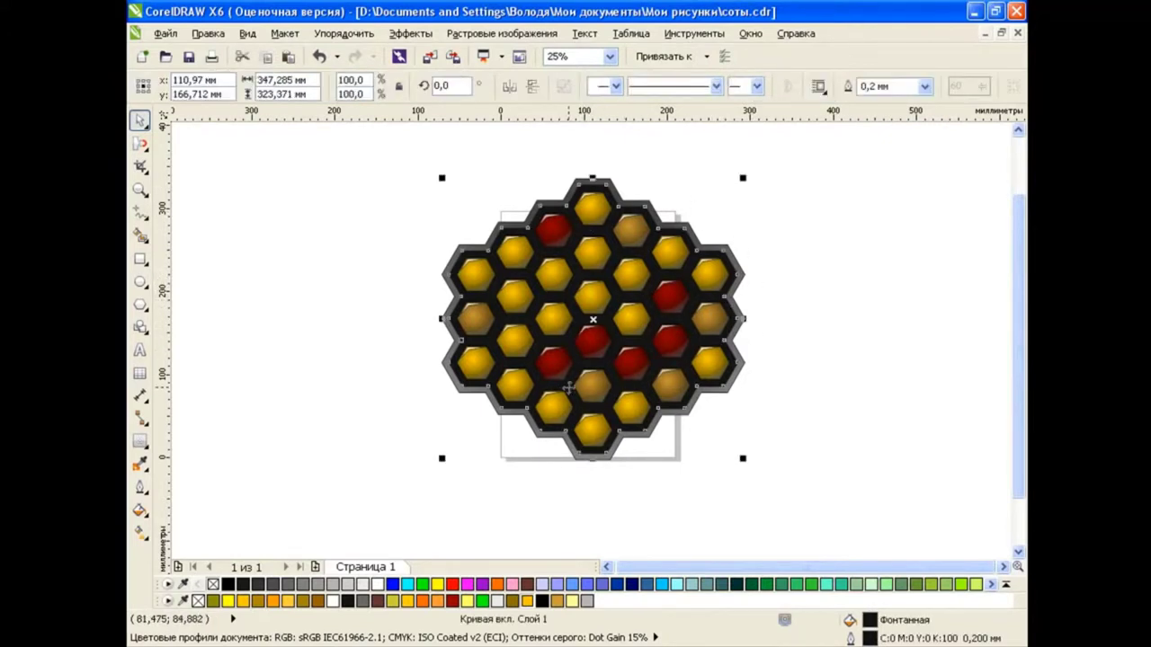
click(525, 598)
click(637, 505)
click(622, 438)
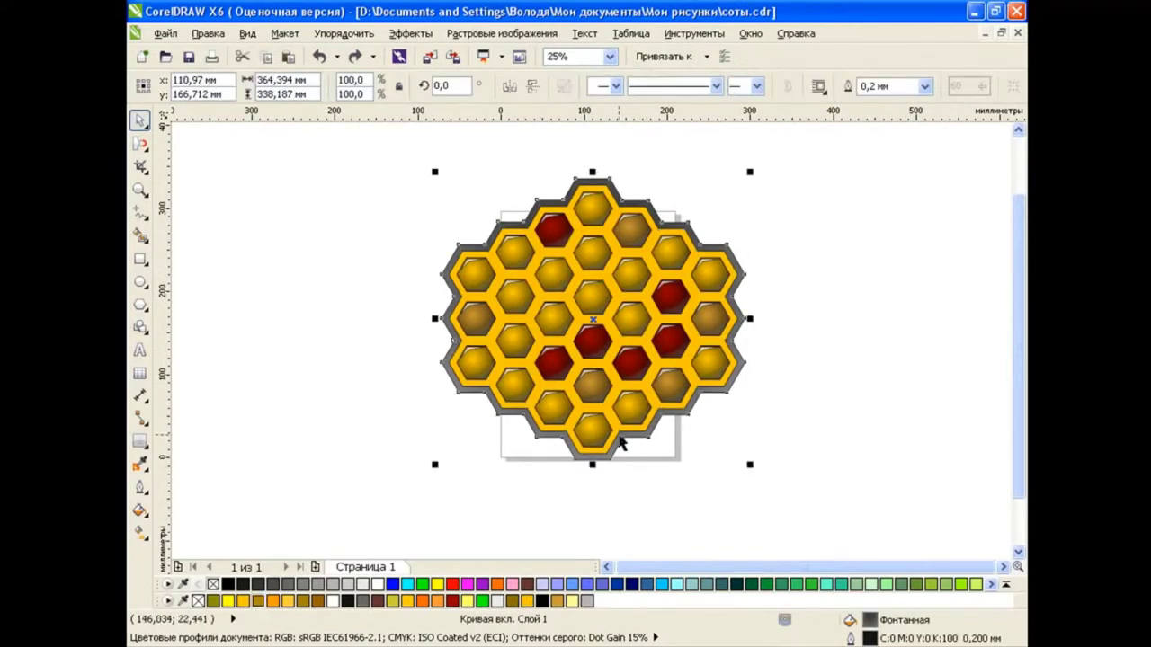
right_click(257, 600)
click(410, 412)
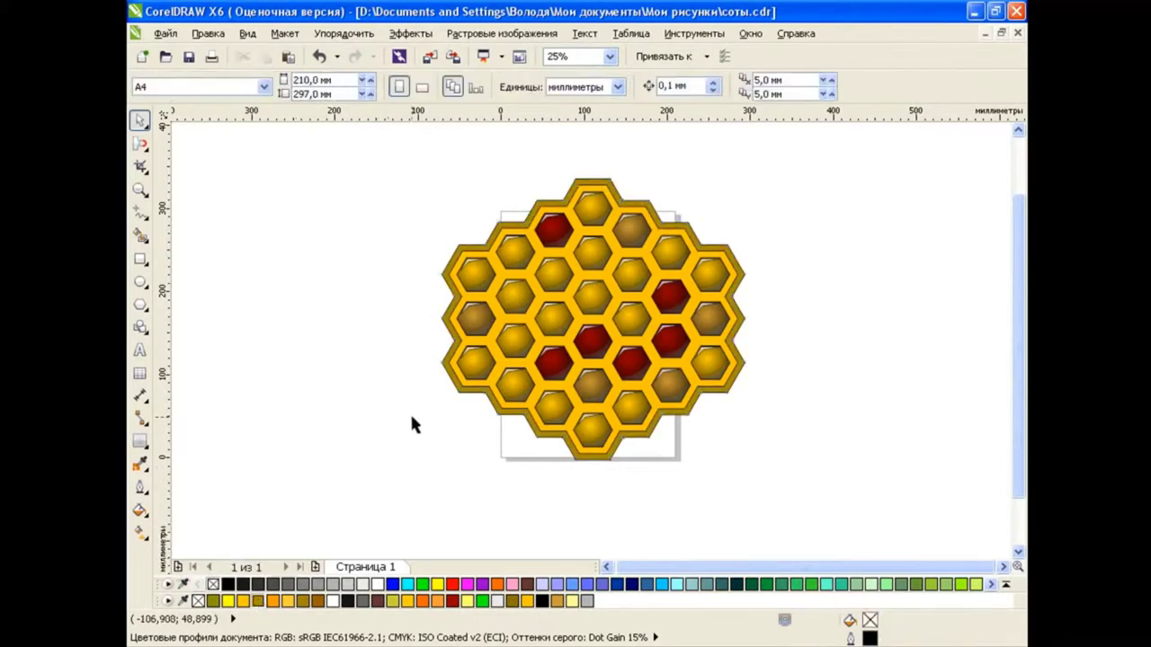
click(463, 252)
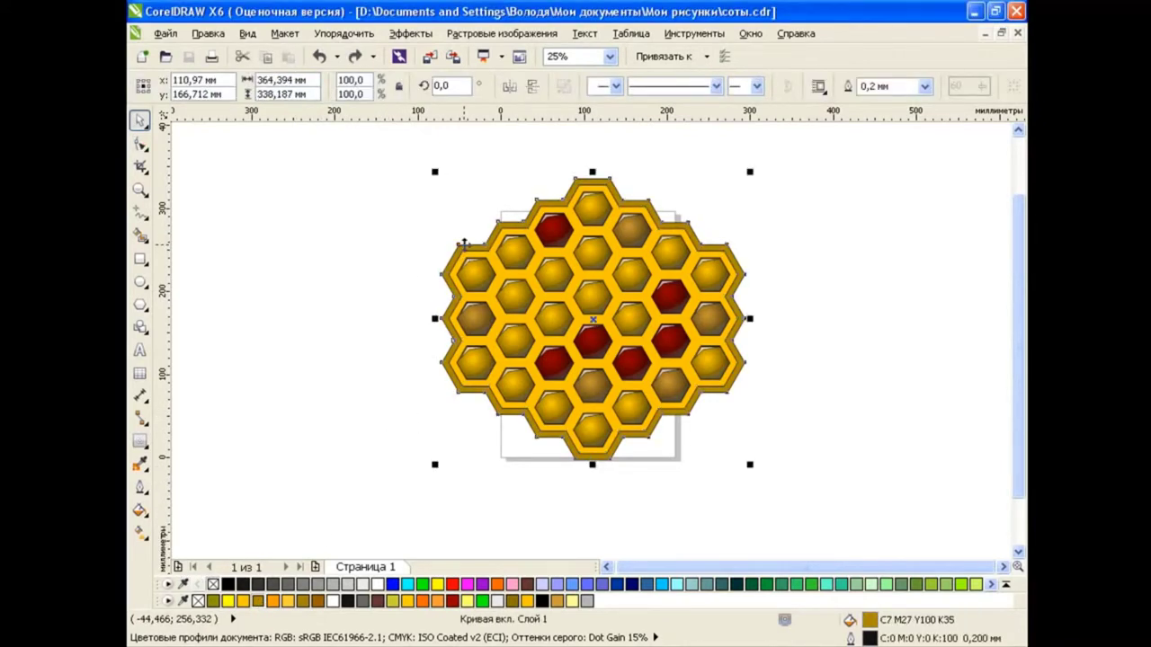
Select all of the honeycomb's nodes and make them smooth.
click(140, 144)
drag(455, 134, 740, 442)
drag(390, 150, 745, 411)
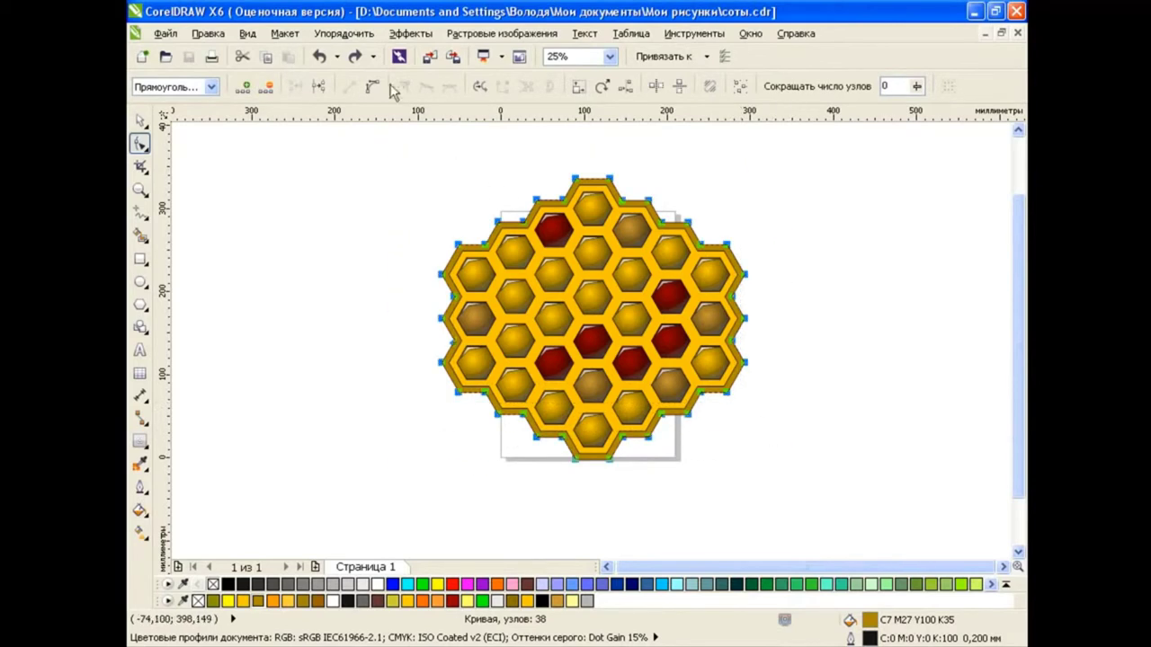
click(426, 88)
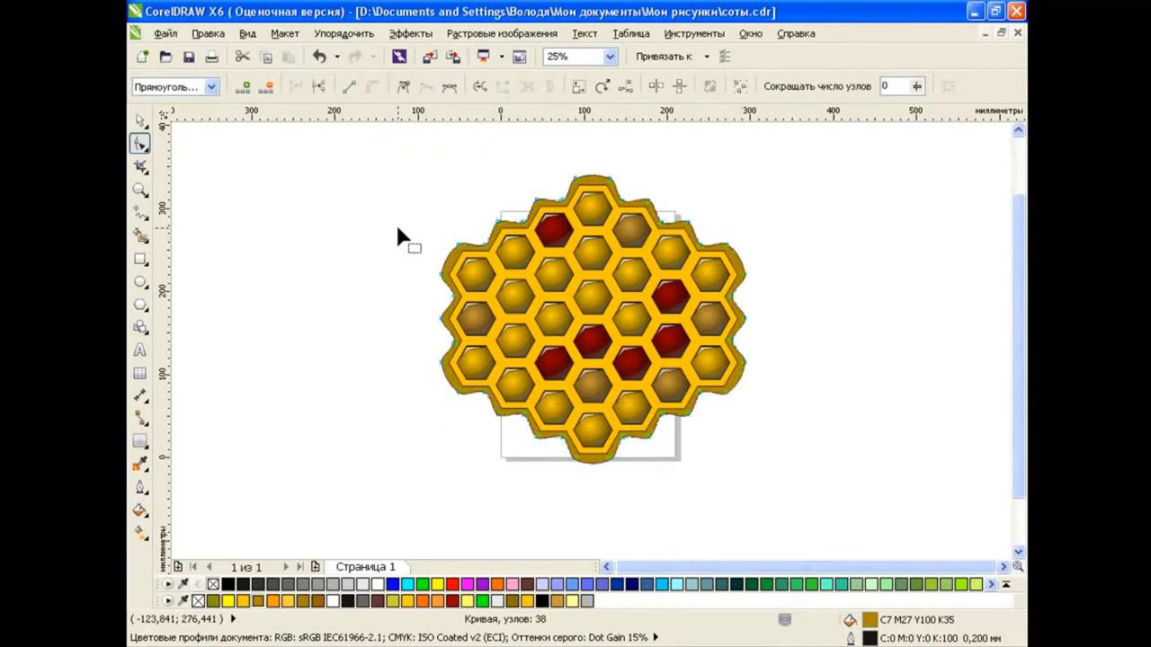
click(139, 143)
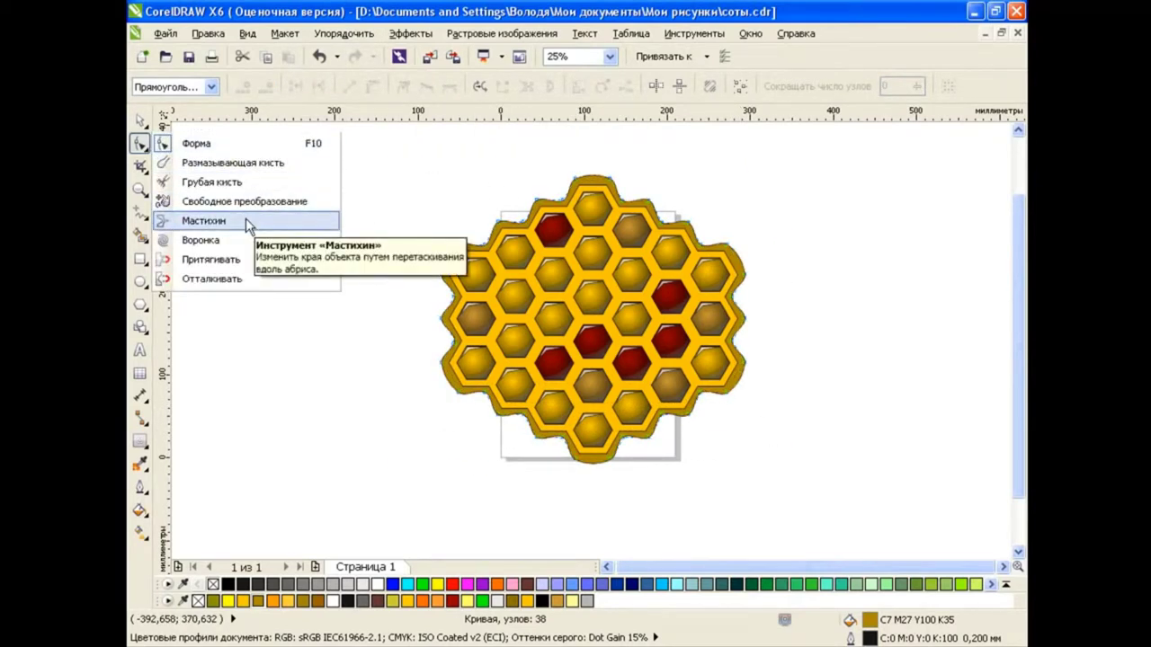
Smudge several honey drips and bulges down from the honeycomb's lower edge.
click(203, 221)
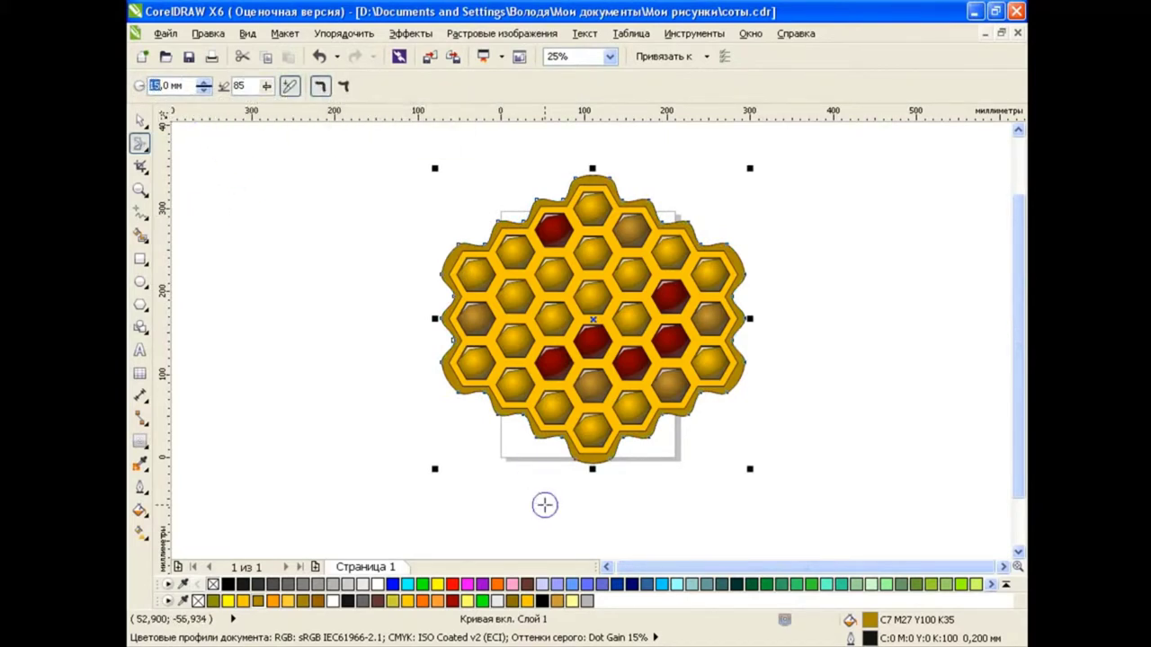
drag(582, 451, 582, 481)
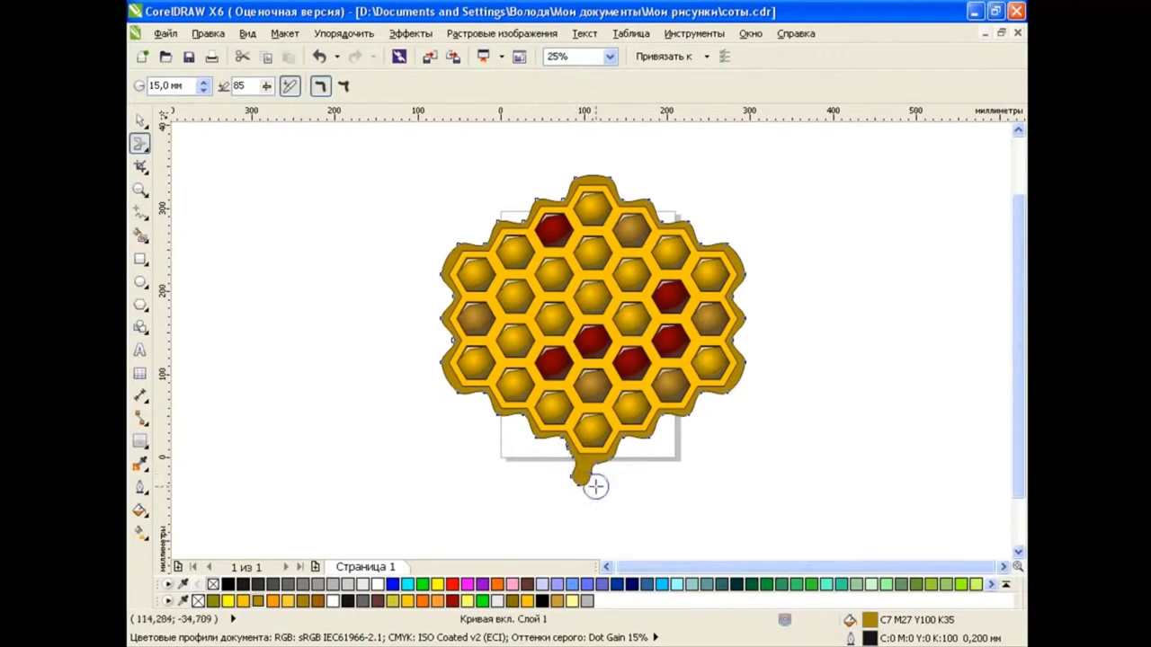
drag(578, 470, 583, 477)
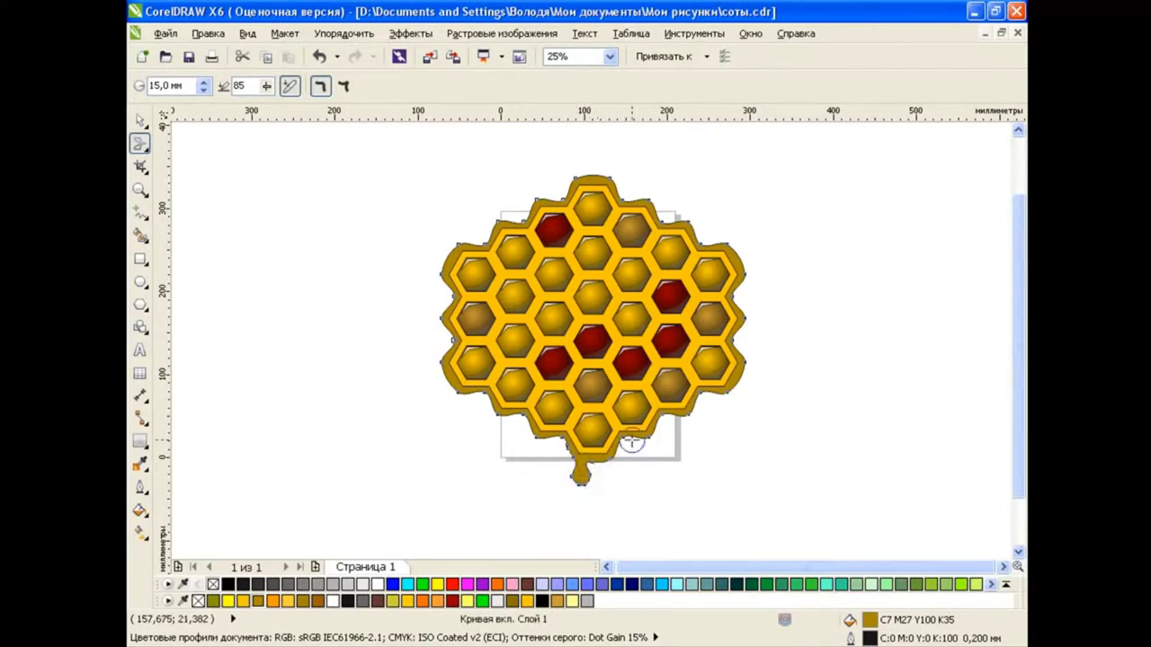
drag(631, 441, 636, 454)
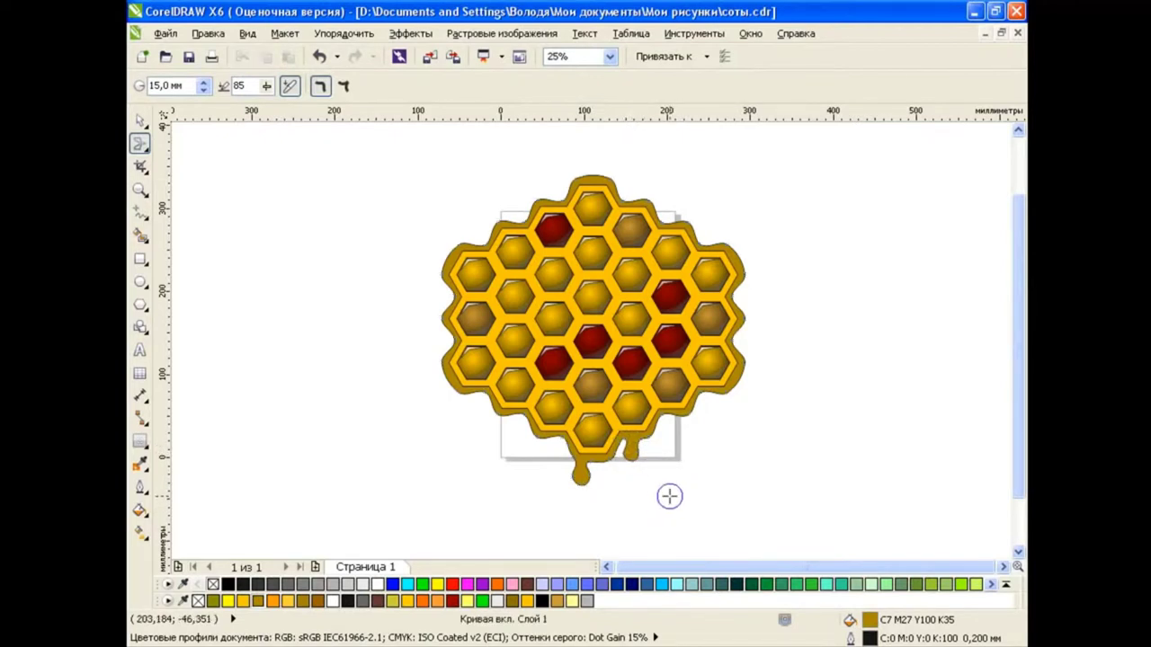
drag(640, 462, 629, 454)
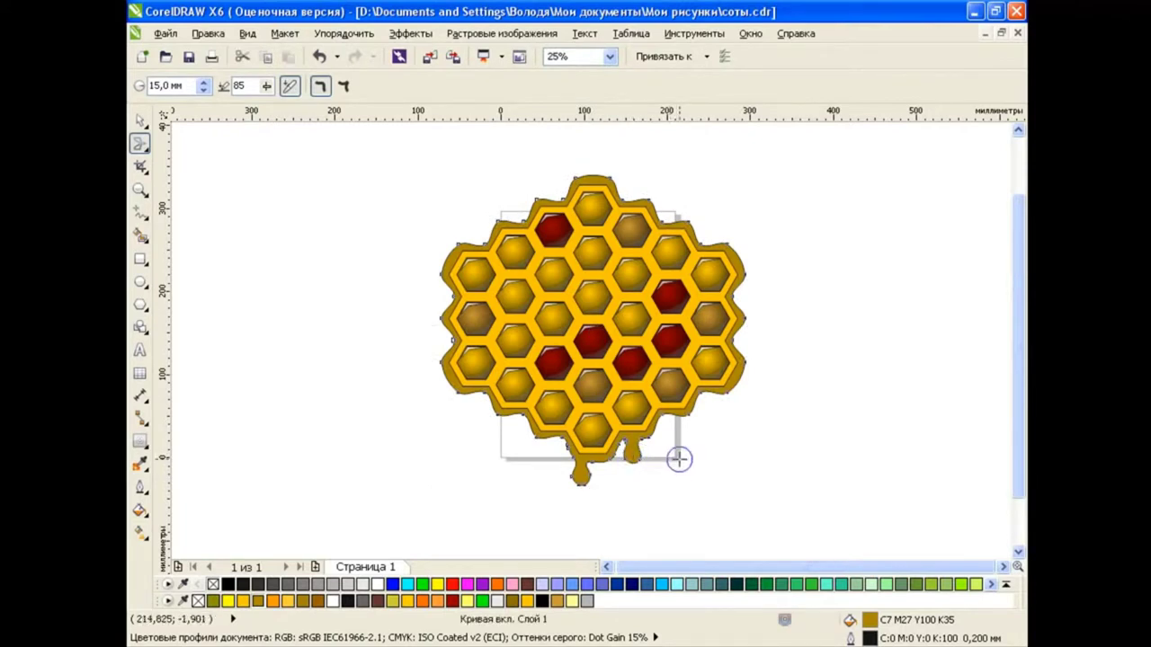
drag(680, 426, 681, 433)
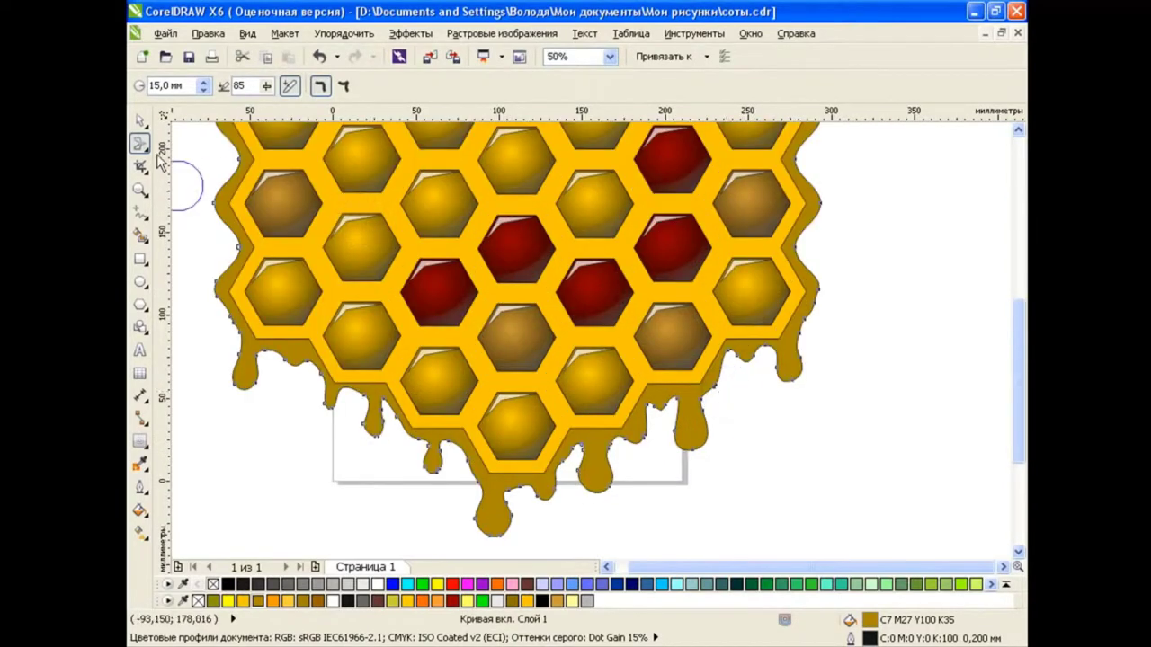
click(139, 120)
Fill the dripping honeycomb with a custom dark-gold fountain gradient ending in yellow on the right.
scroll(528, 284, down, 3)
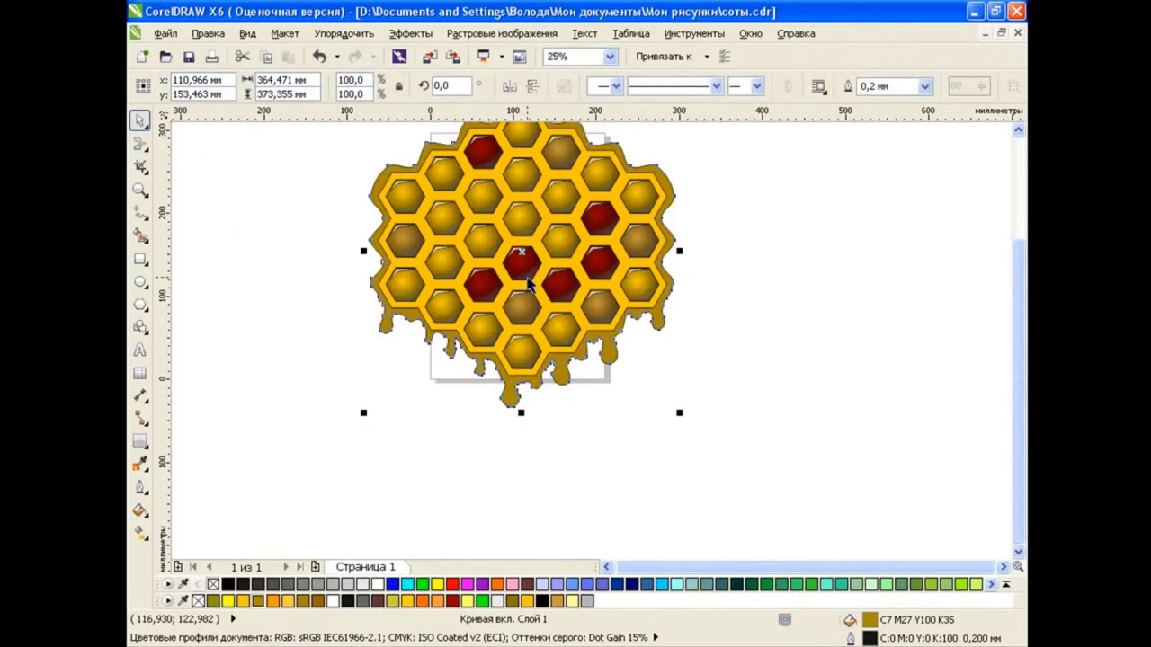
click(783, 454)
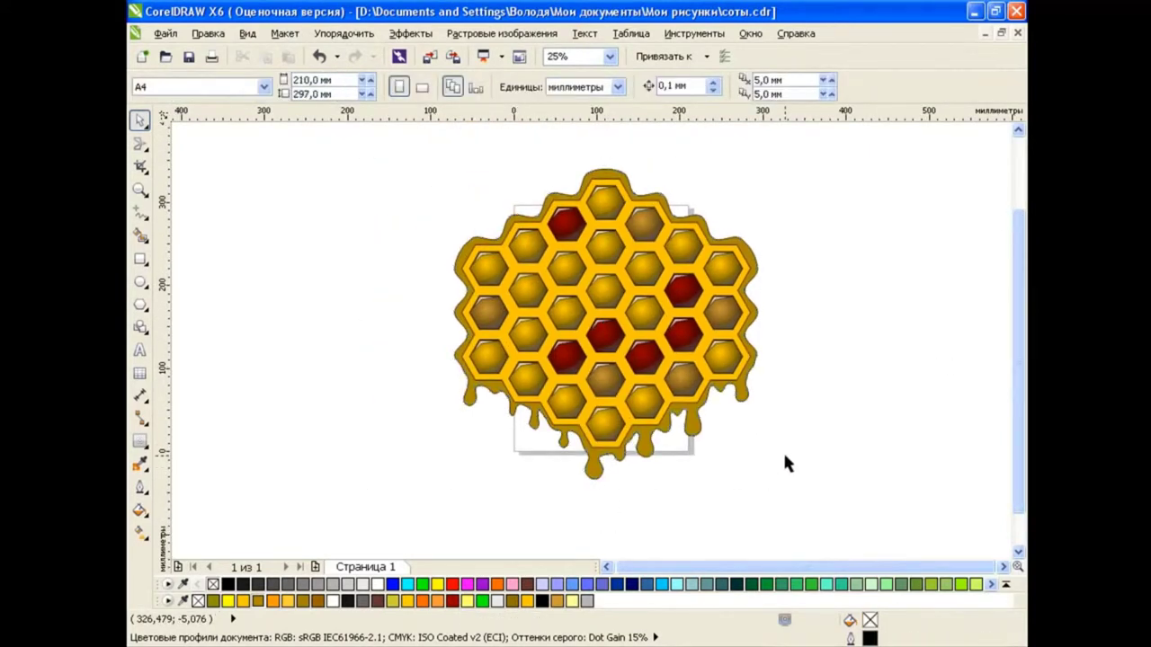
click(644, 447)
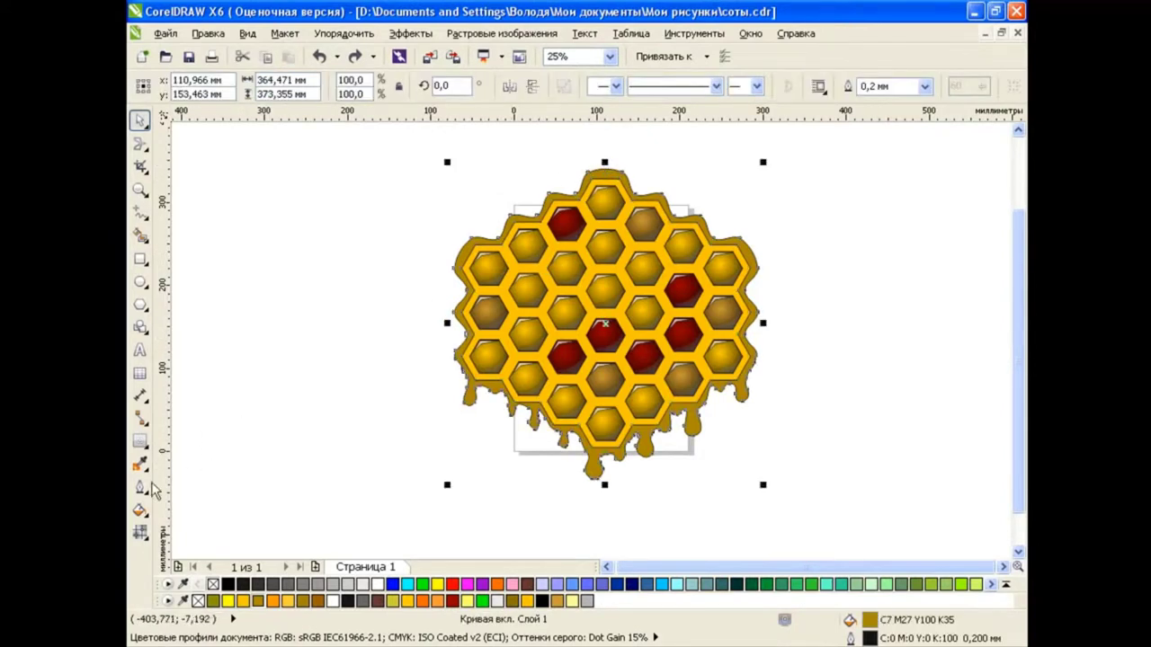
click(141, 510)
click(259, 531)
click(519, 321)
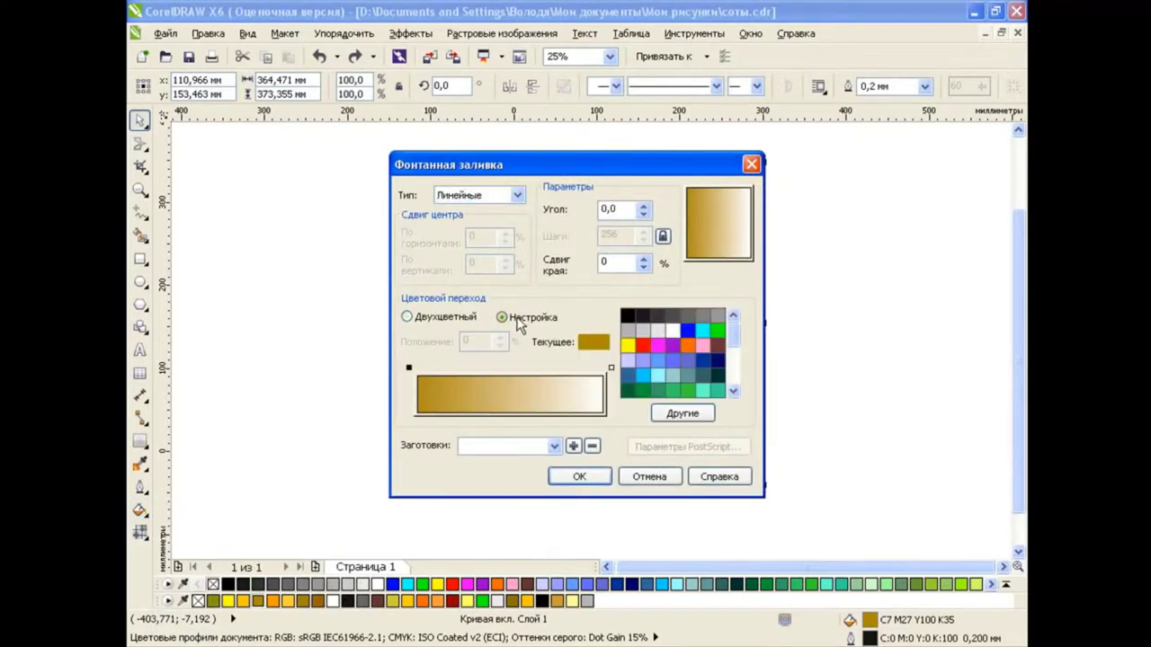
click(610, 368)
click(628, 345)
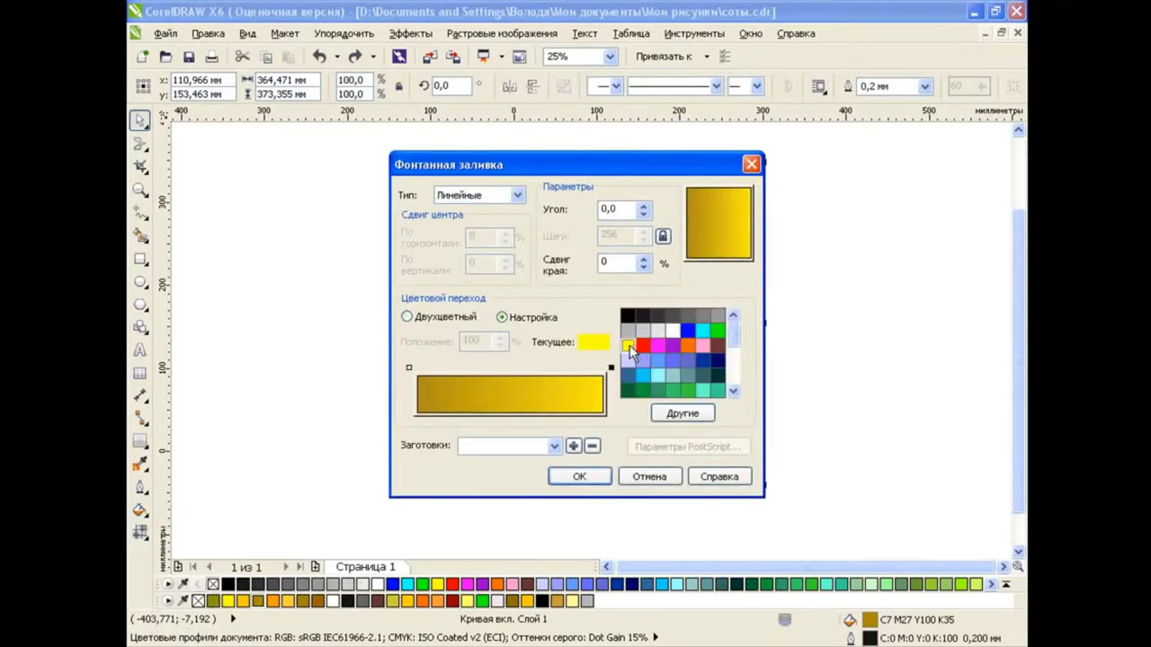
click(579, 476)
Angle the gradient diagonally, pushing the yellow end and midpoint toward the upper left.
click(139, 531)
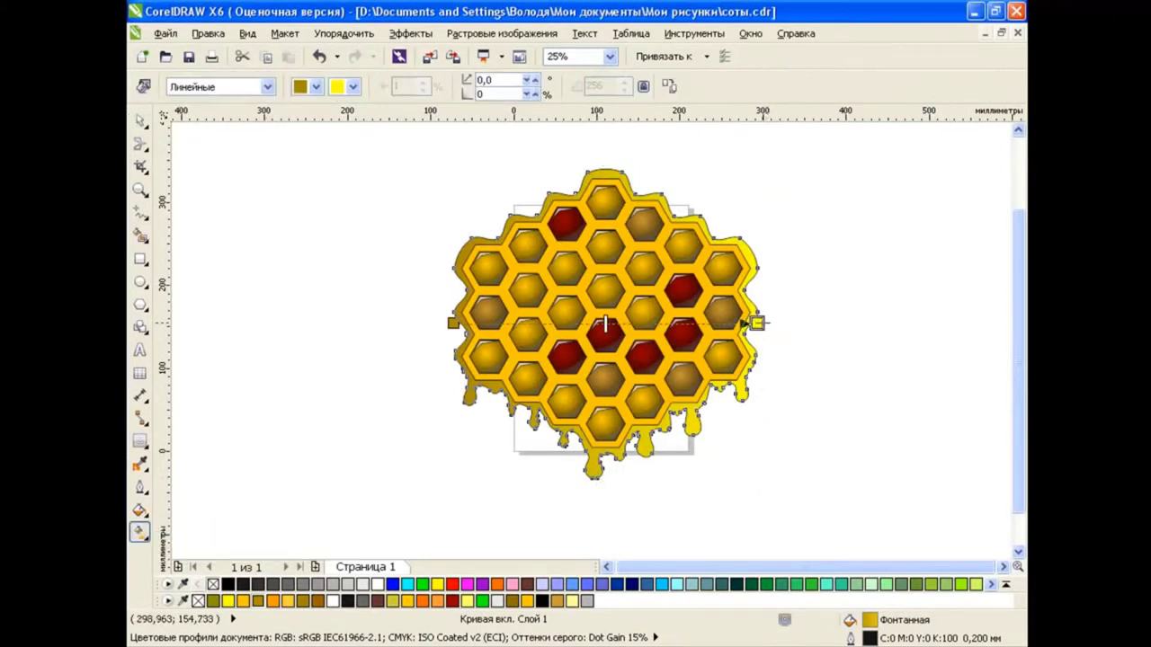
drag(757, 322, 492, 187)
drag(454, 323, 690, 419)
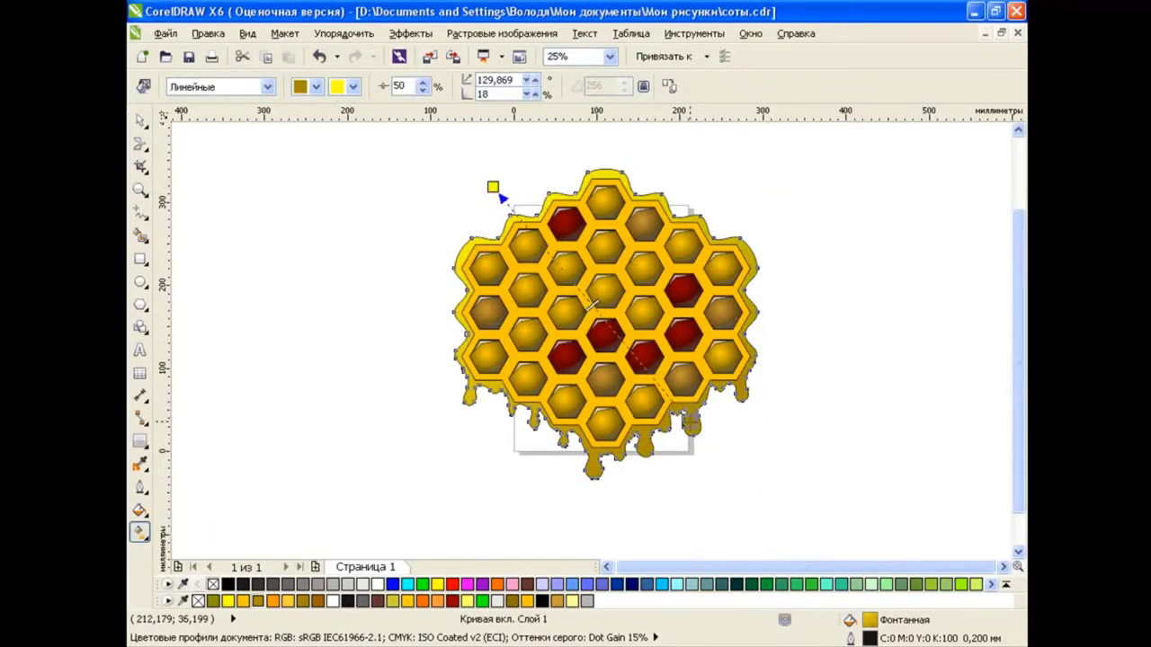
drag(495, 186, 469, 153)
drag(510, 198, 496, 182)
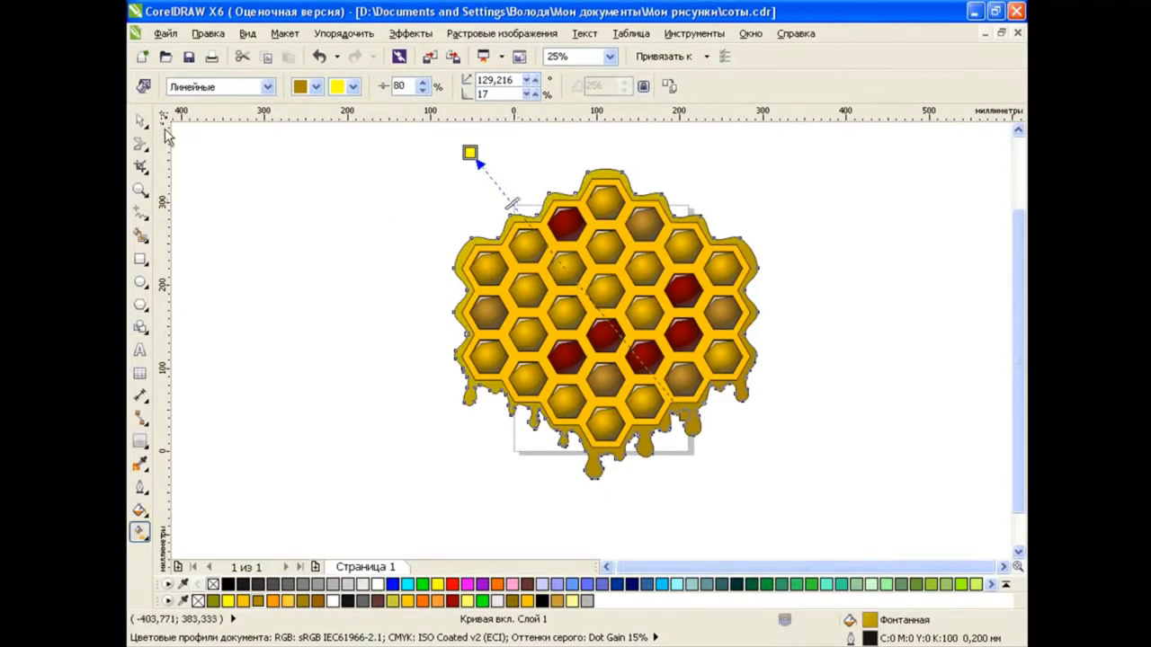
click(139, 120)
click(594, 219)
click(140, 511)
Reapply the custom fountain gradient with a yellow colour stop chosen from the colour models.
click(193, 530)
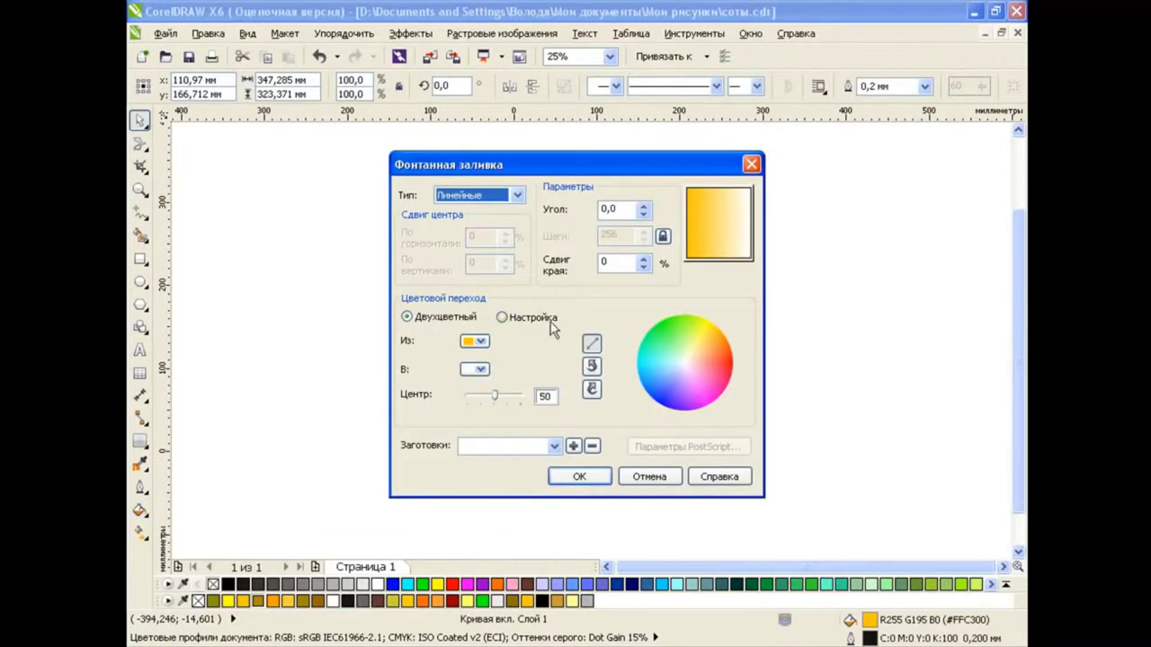
click(551, 326)
click(627, 356)
click(683, 419)
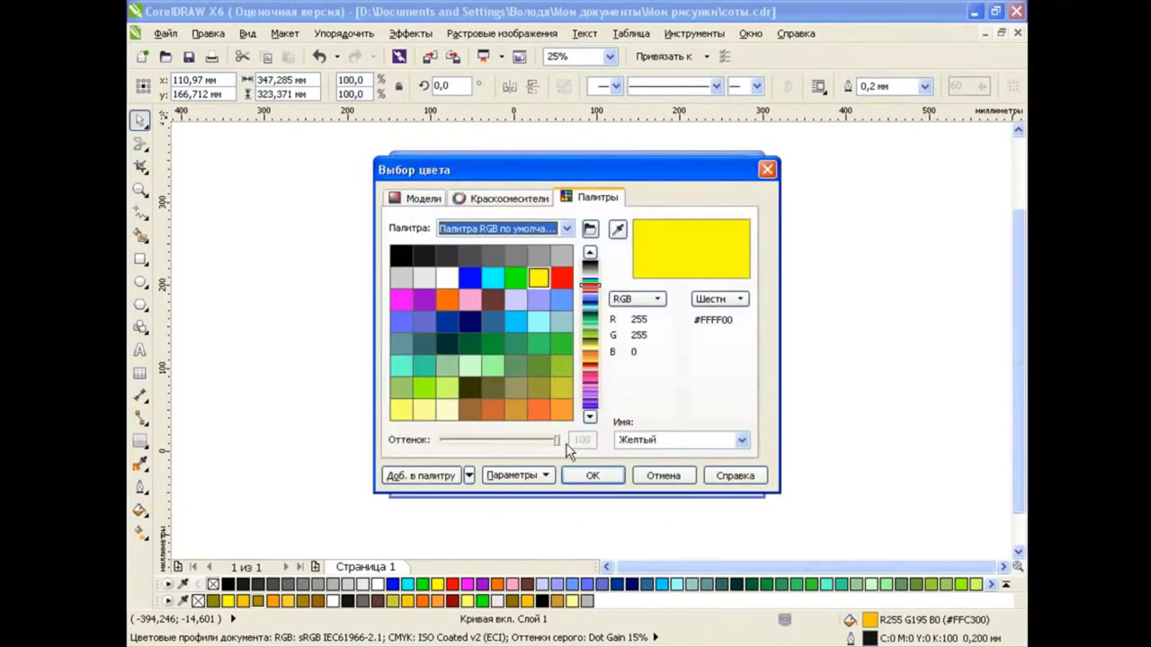
click(423, 199)
click(592, 475)
click(593, 405)
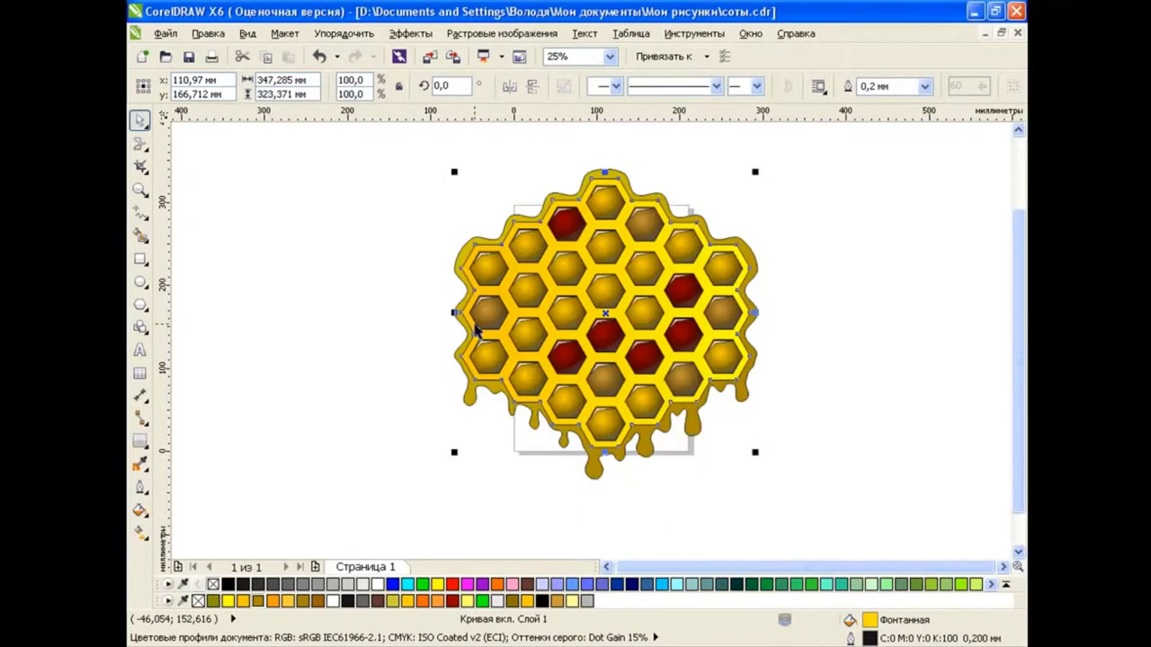
Drag the gradient handles so the linear gradient runs diagonally from the upper left, then deselect.
click(139, 532)
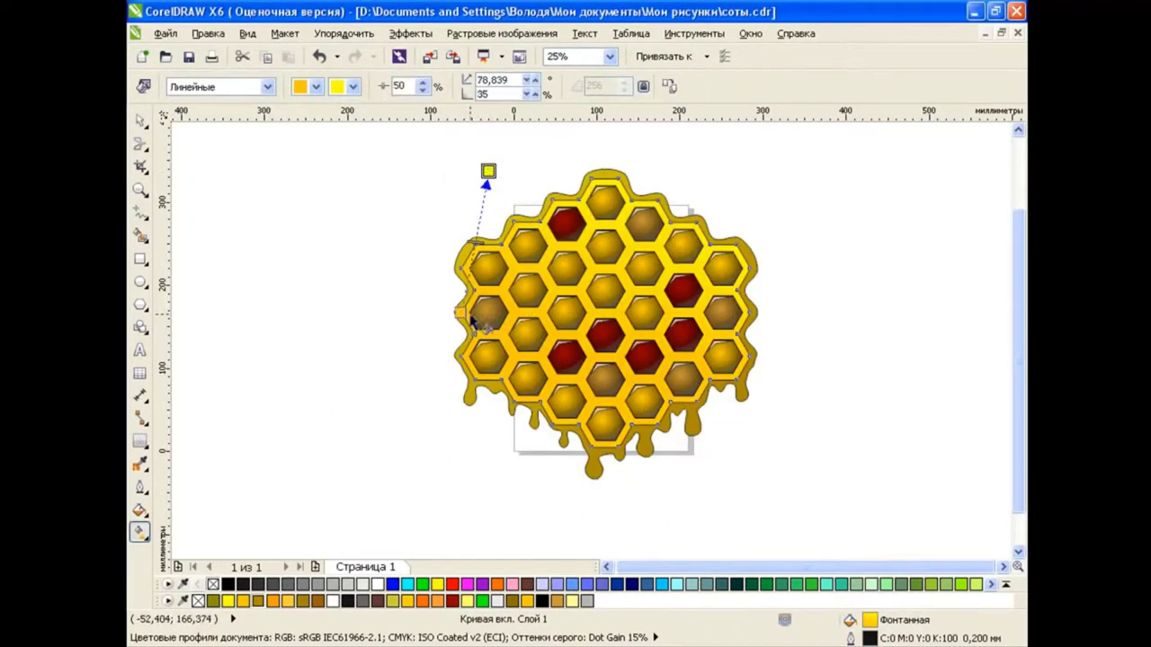
drag(647, 382, 611, 348)
drag(488, 170, 463, 135)
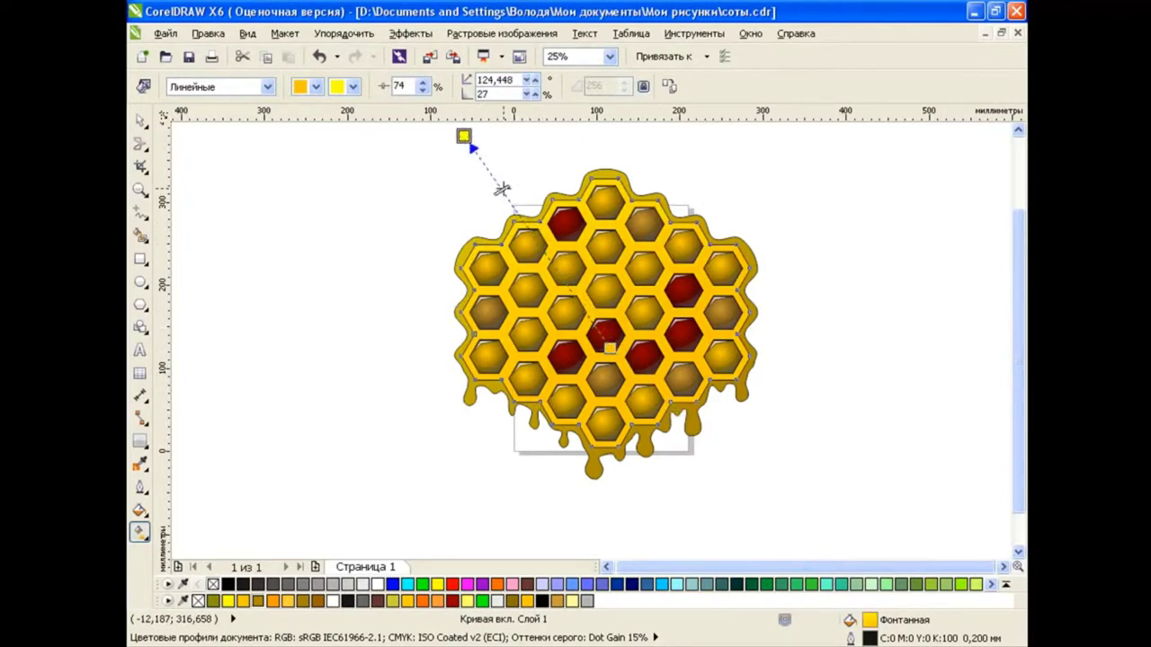
click(140, 120)
click(403, 413)
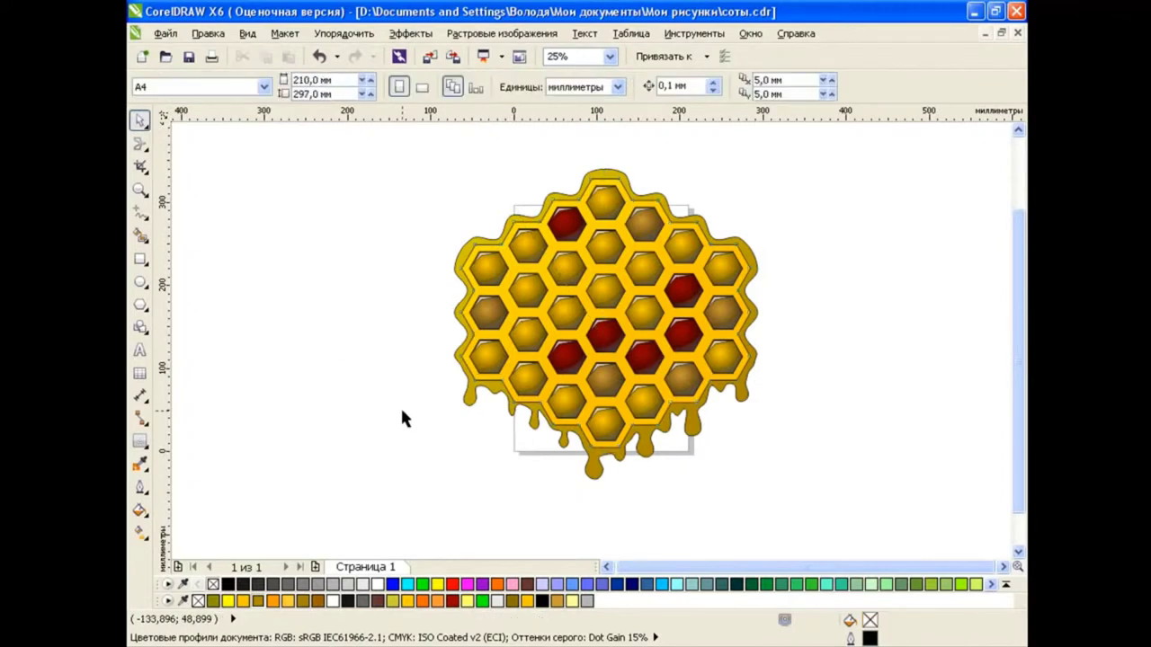
Draw a Bezier curve across the honey drip below the central cell.
scroll(586, 502, up, 3)
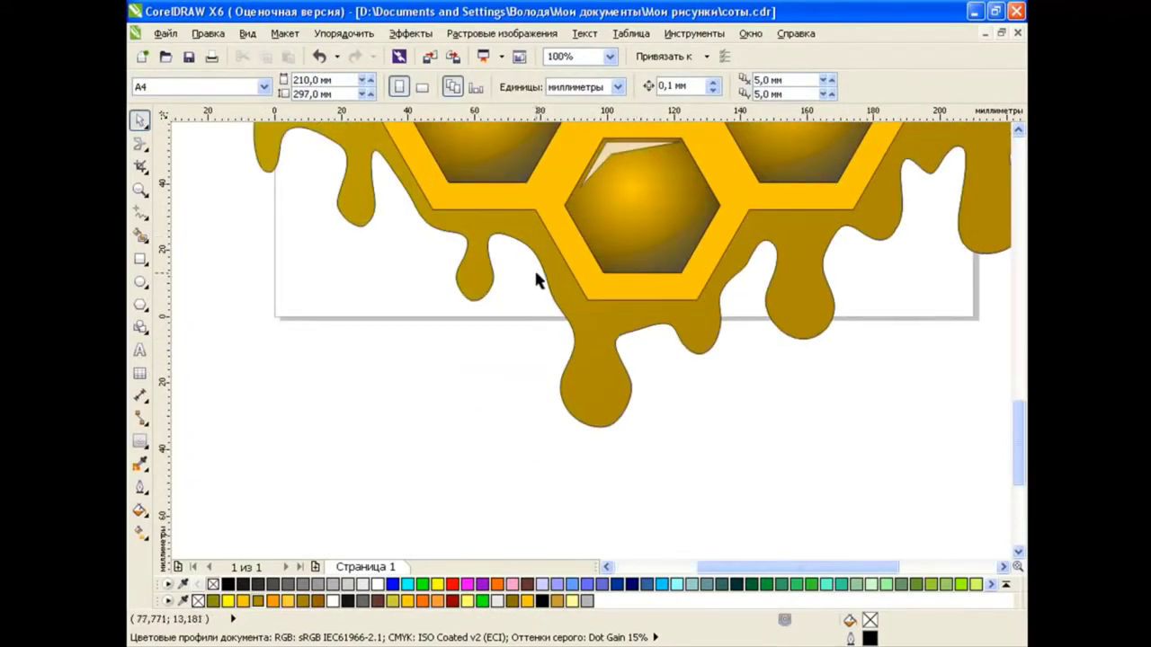
click(140, 212)
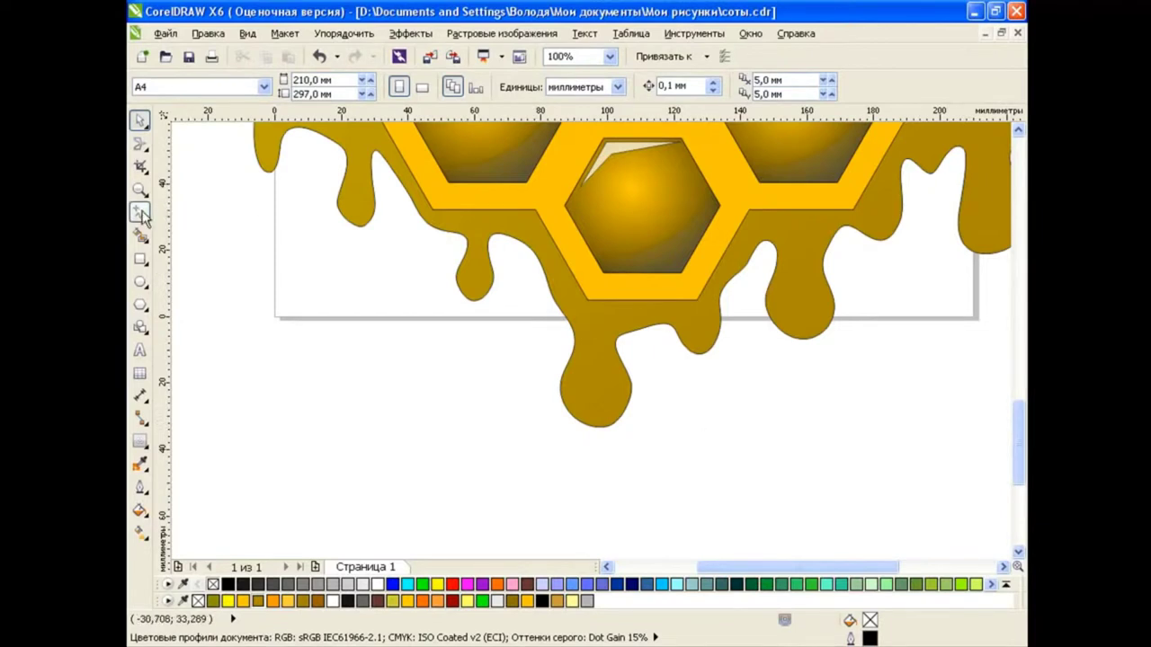
click(185, 249)
click(524, 256)
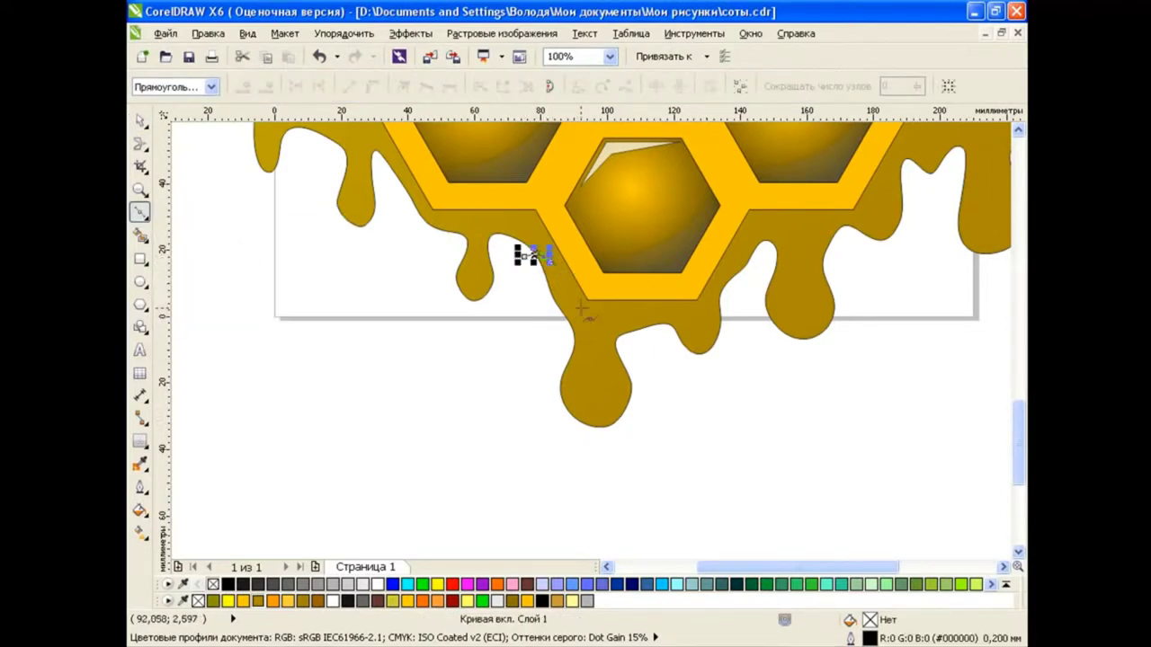
mouse_move(596, 319)
mouse_down()
mouse_move(629, 351)
mouse_move(667, 351)
mouse_up()
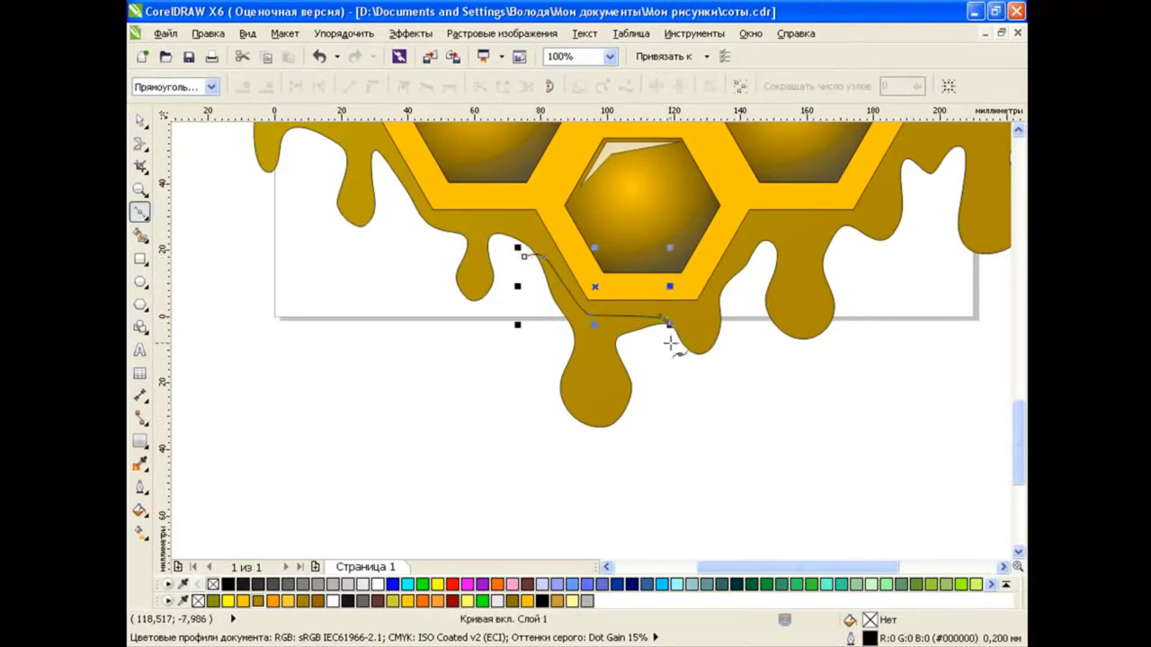
Smart Fill the enclosed drip area into a new shape and select it.
click(141, 235)
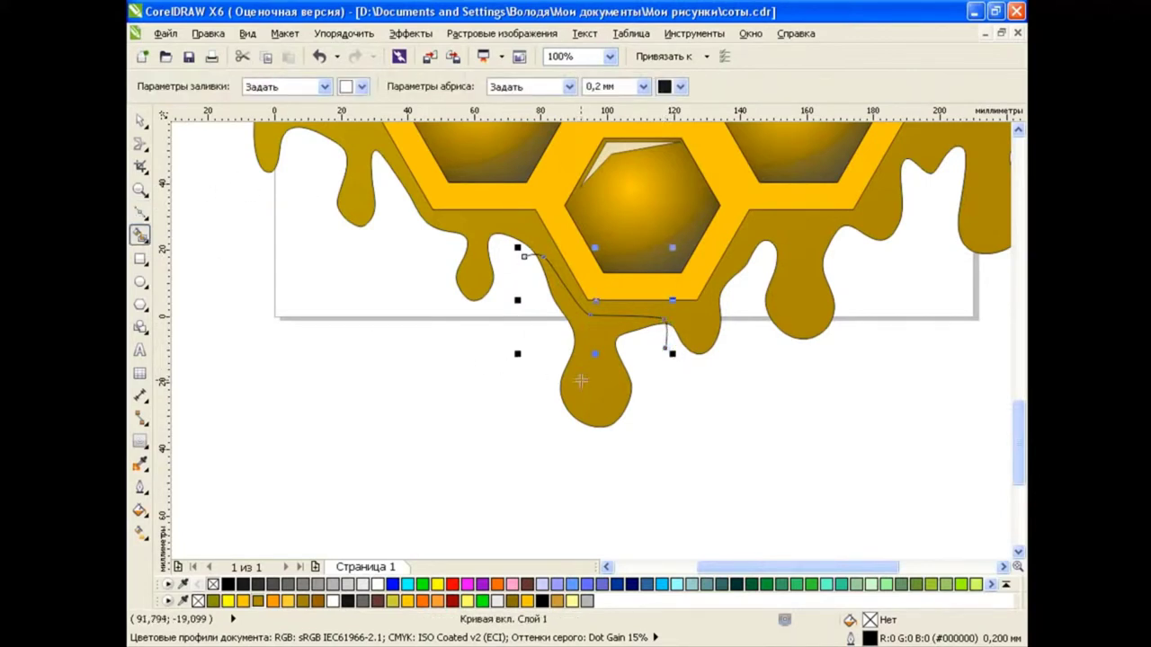
click(588, 372)
key(space)
click(359, 338)
click(559, 387)
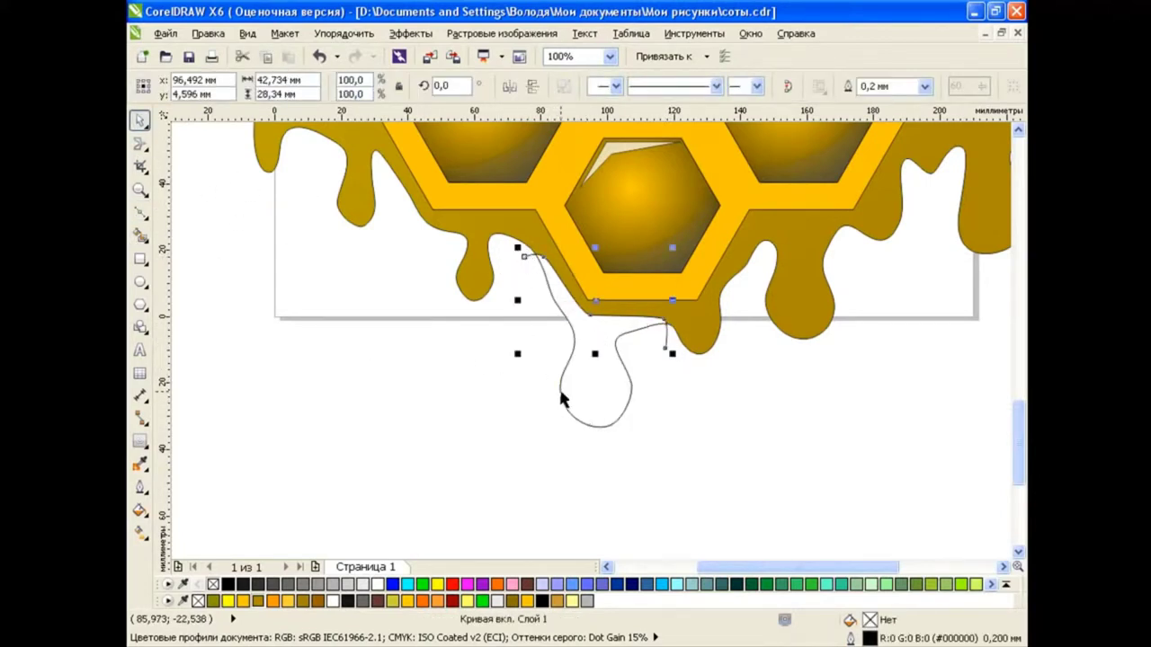
Apply a mesh fill to the drip and colour all its nodes light brown.
click(140, 509)
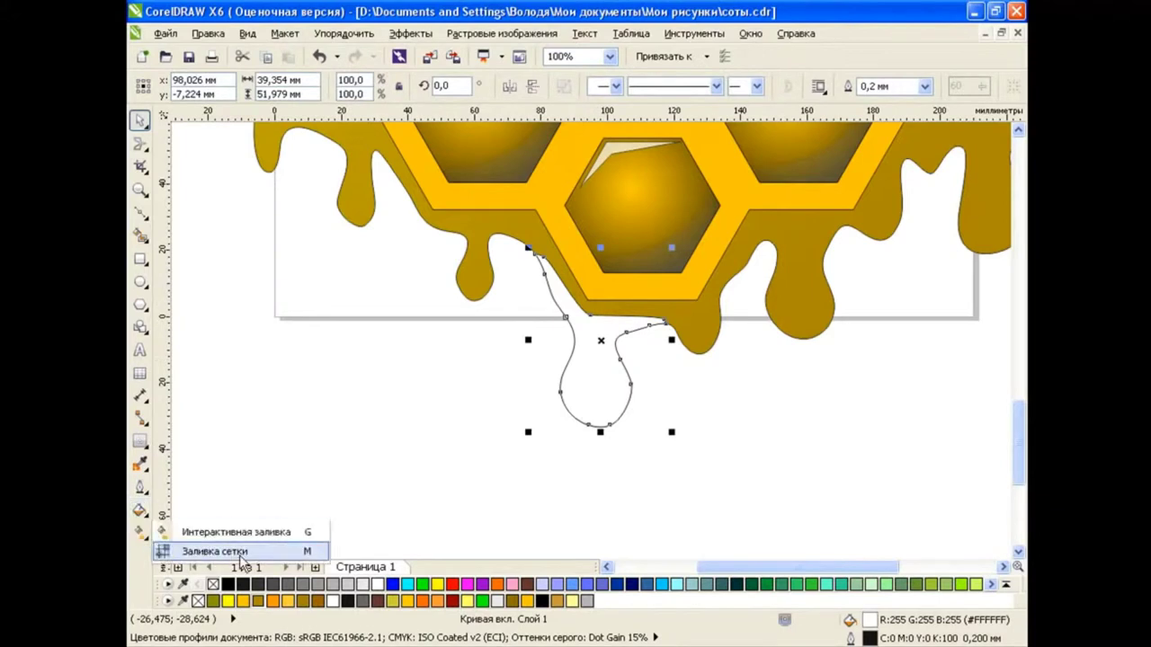
click(218, 547)
scroll(602, 329, up, 1)
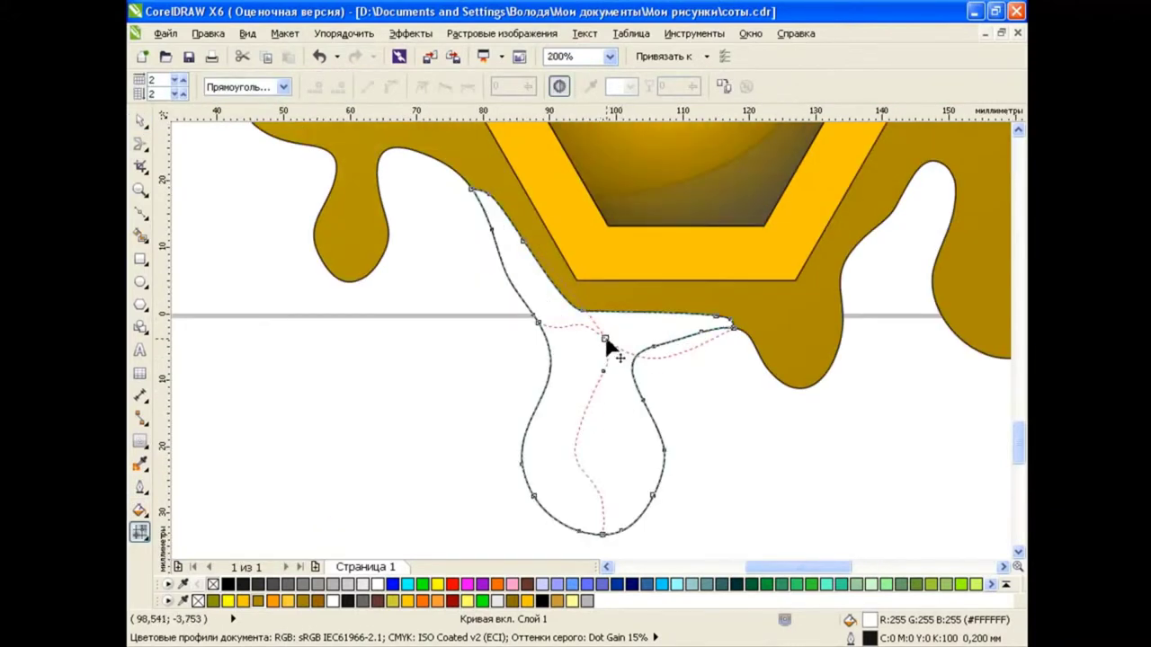
drag(460, 193, 799, 526)
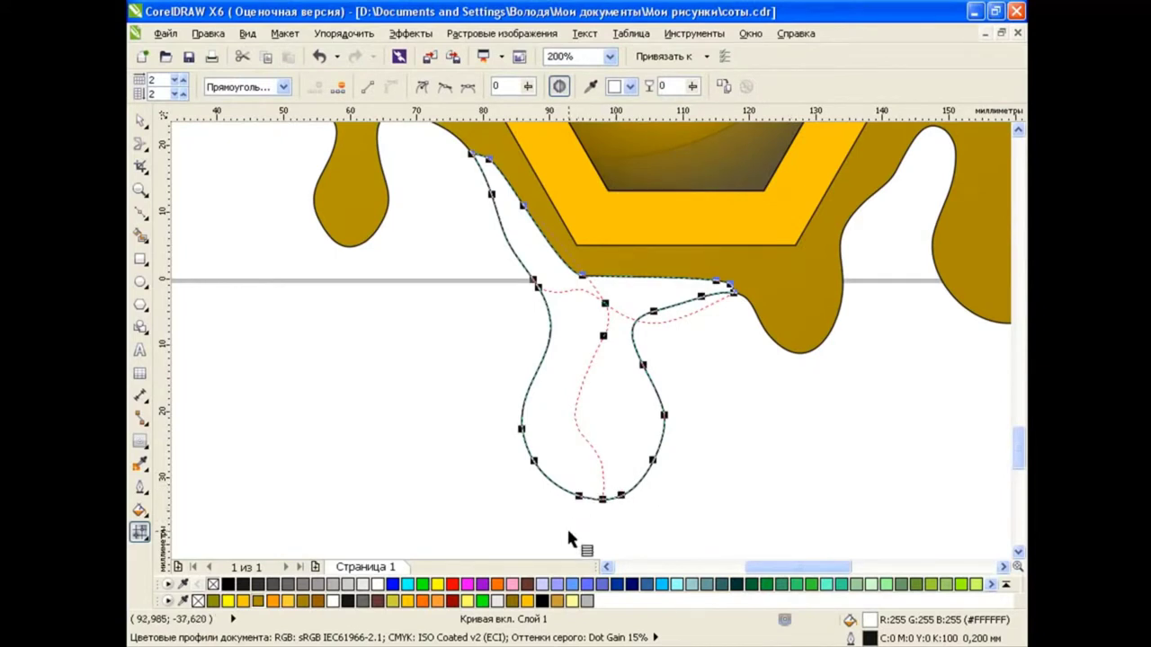
click(529, 602)
click(557, 603)
click(514, 604)
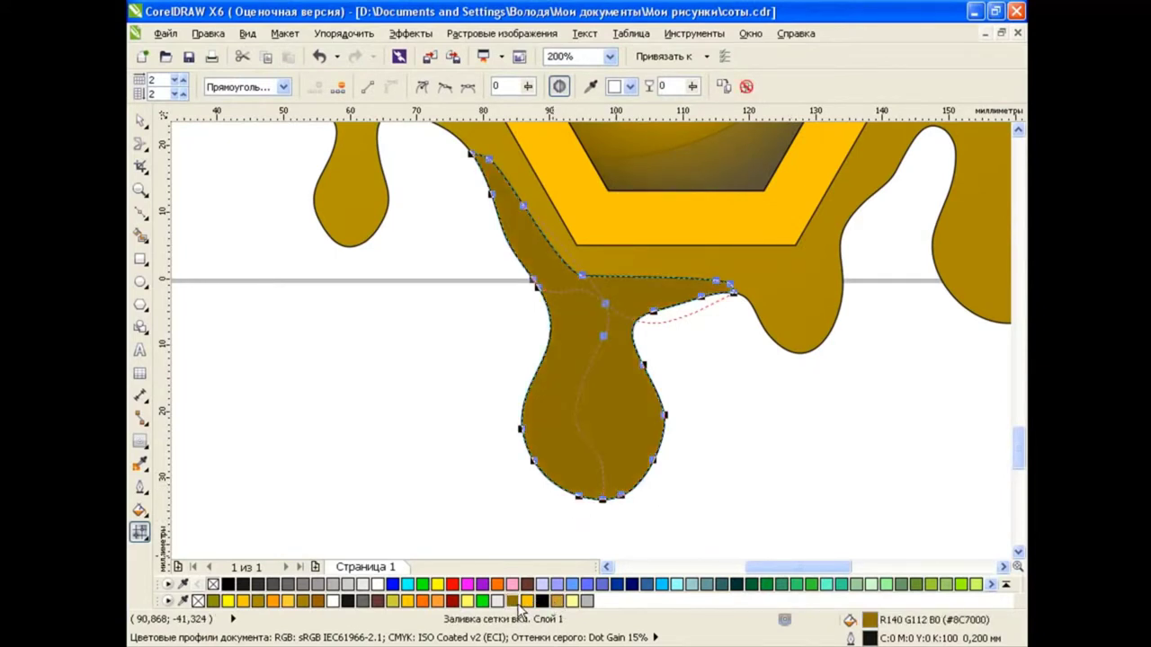
click(522, 602)
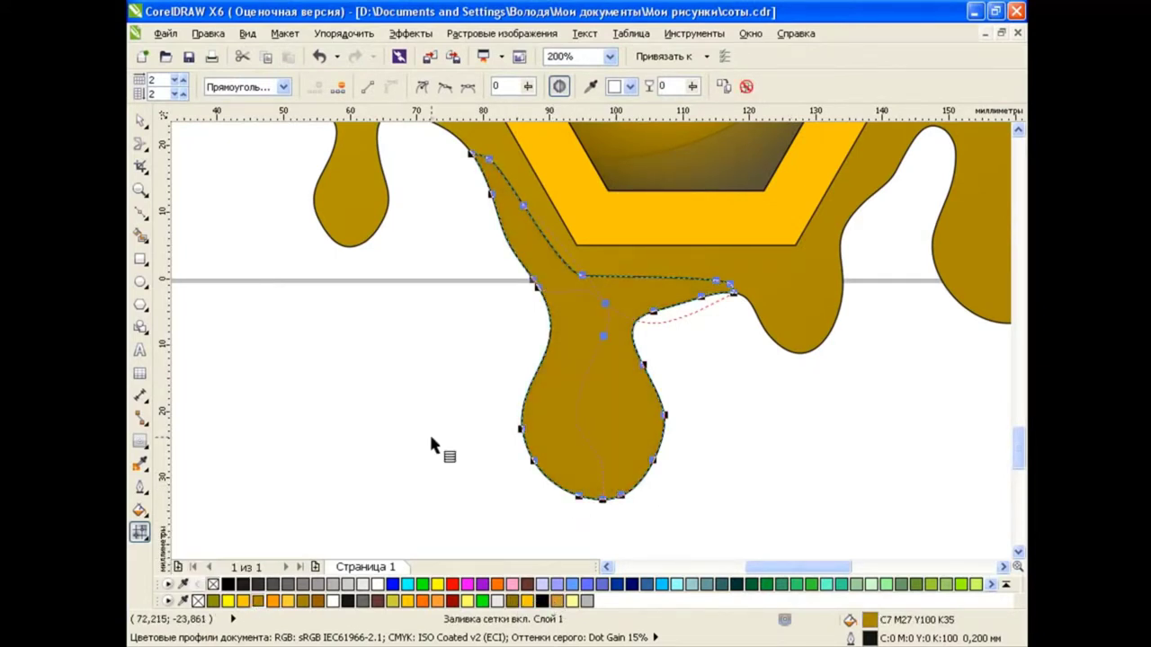
Reshape the mesh shading by moving a node and turning a node handle.
mouse_move(603, 300)
mouse_down()
mouse_move(603, 331)
mouse_move(590, 311)
mouse_up()
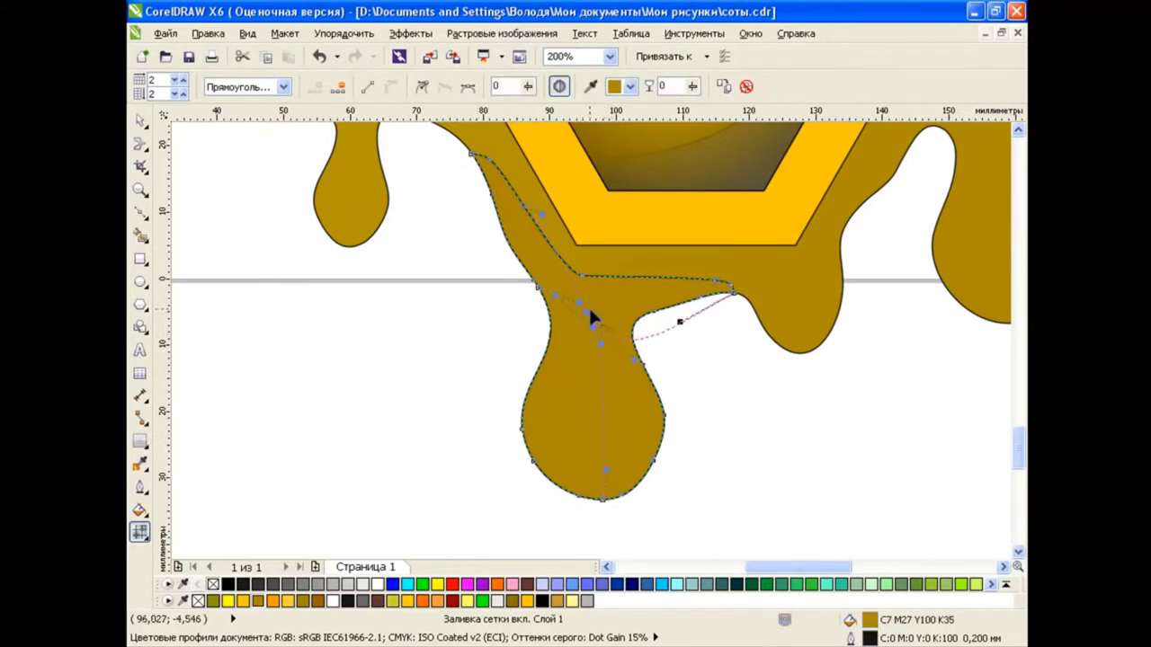
scroll(604, 310, up, 1)
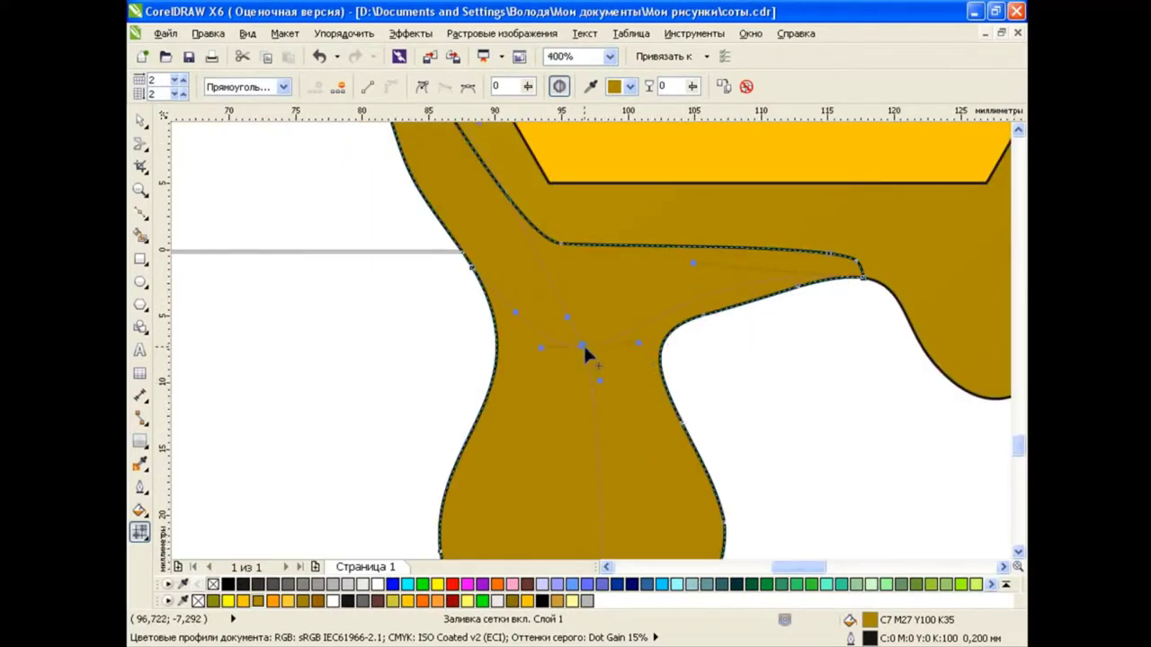
scroll(609, 280, up, 3)
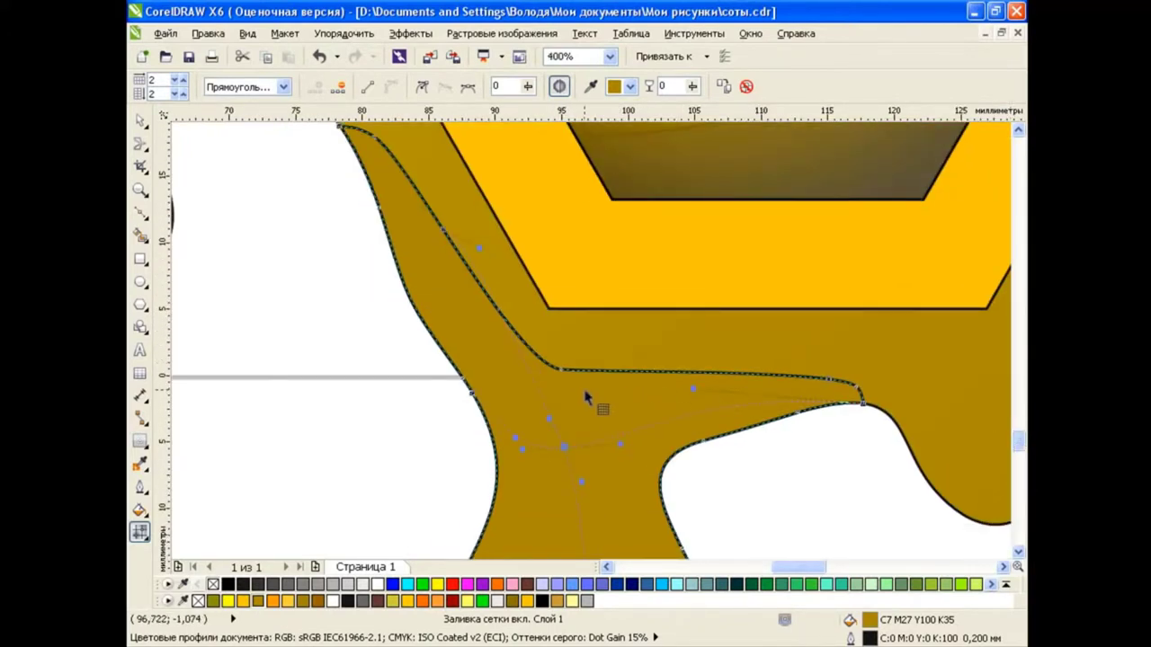
click(478, 249)
drag(550, 415, 564, 411)
scroll(680, 374, down, 5)
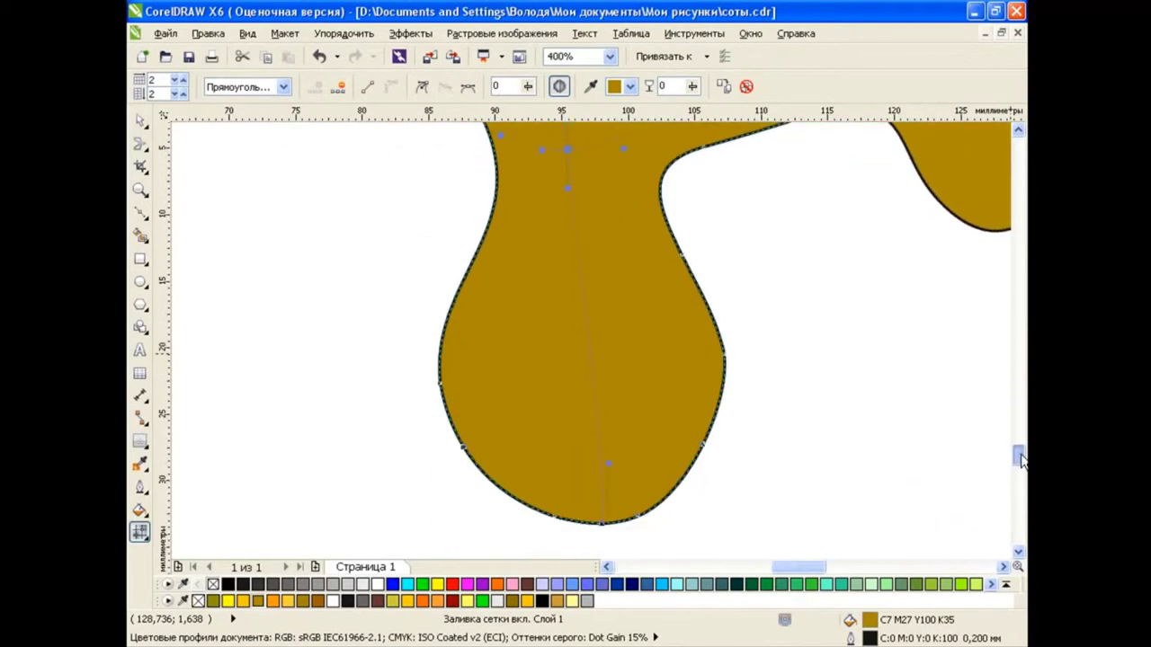
scroll(623, 411, up, 5)
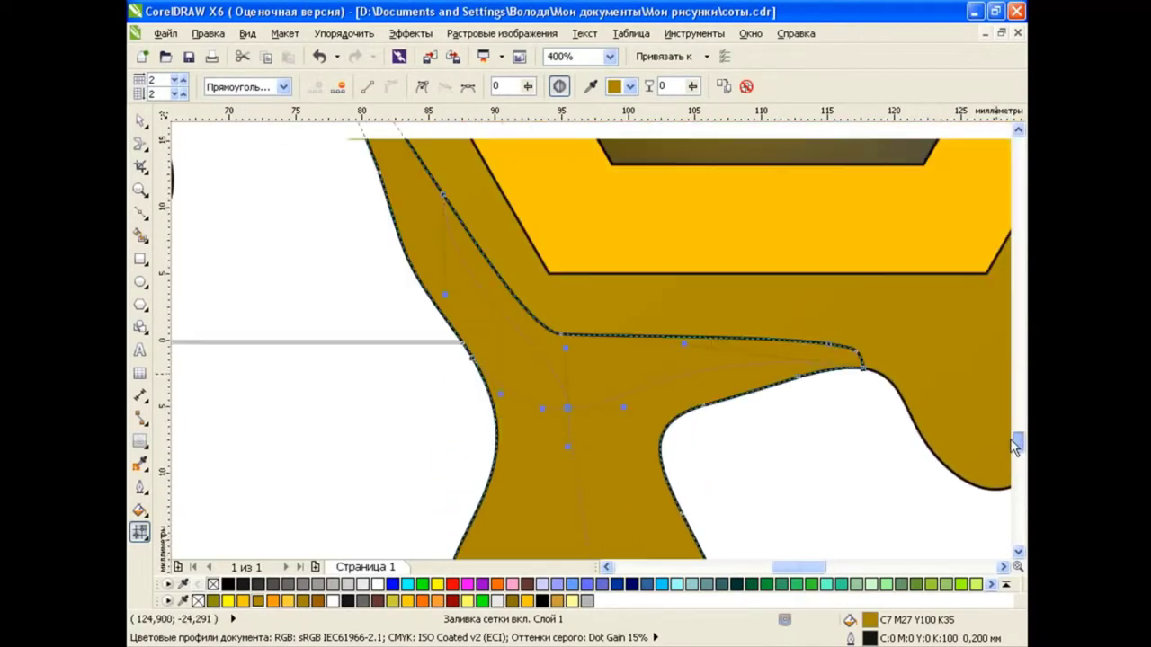
Add new mesh rows and columns at the drip junction and through the bulb bottom.
double_click(539, 354)
click(538, 353)
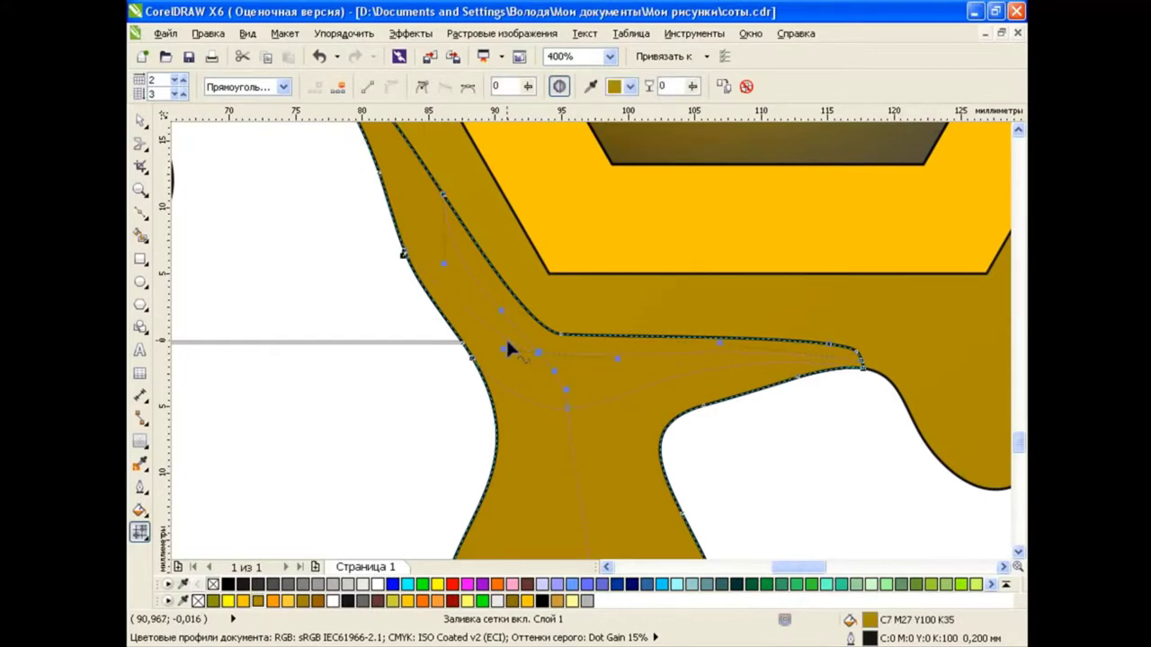
scroll(406, 246, up, 2)
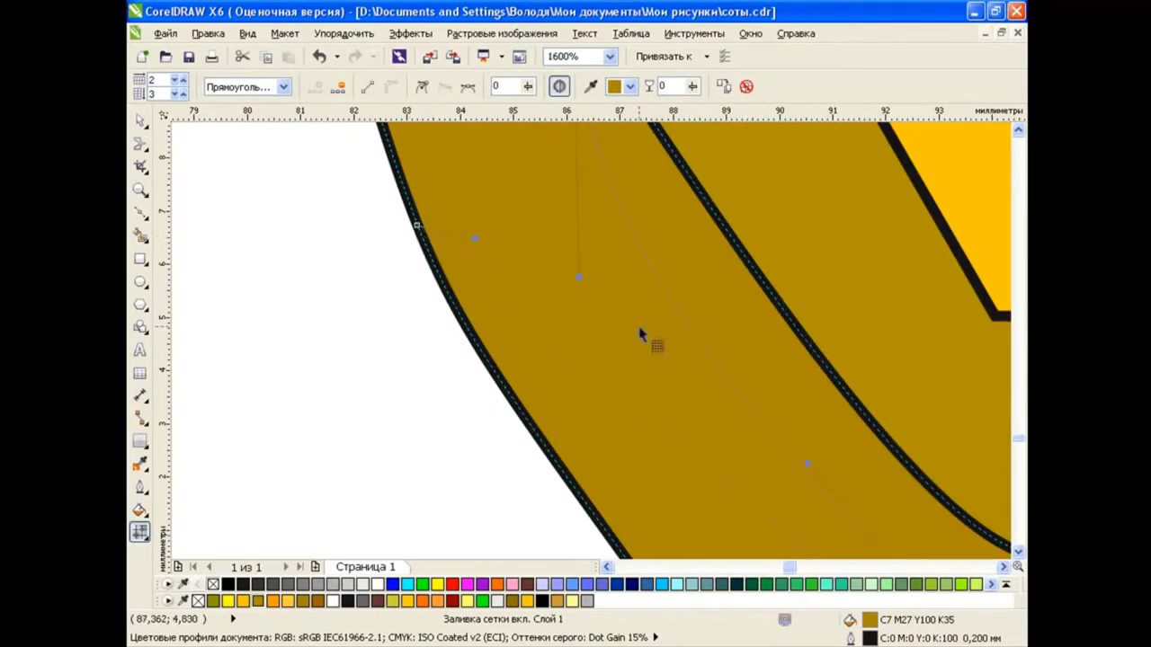
scroll(641, 335, down, 1)
scroll(607, 357, down, 1)
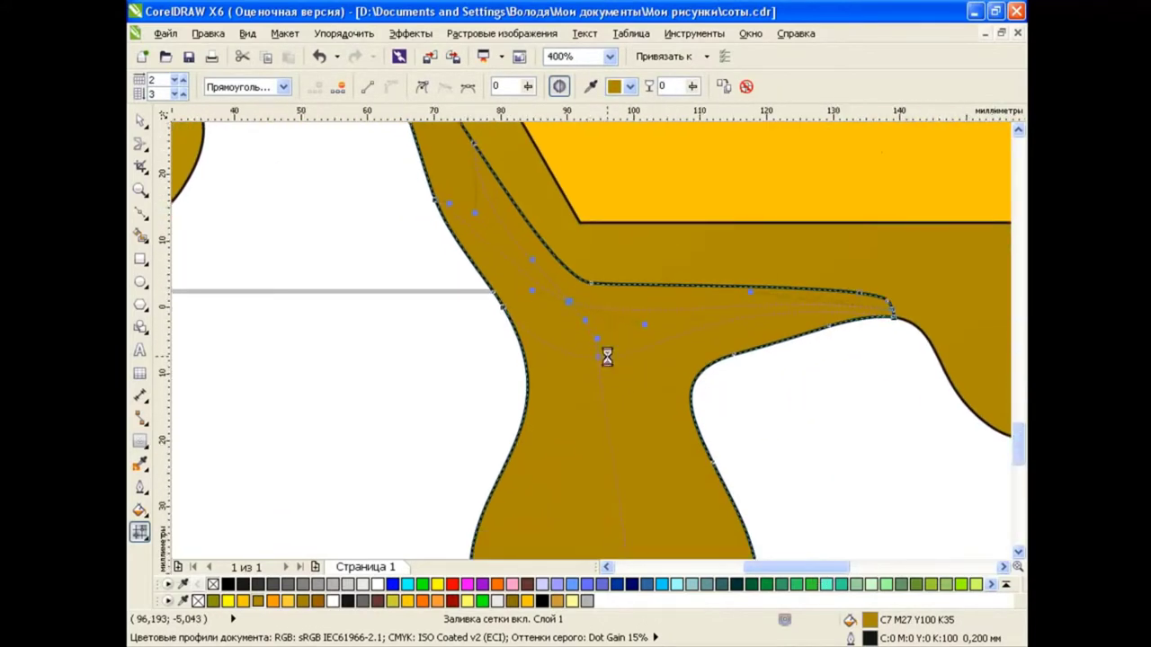
scroll(607, 357, down, 1)
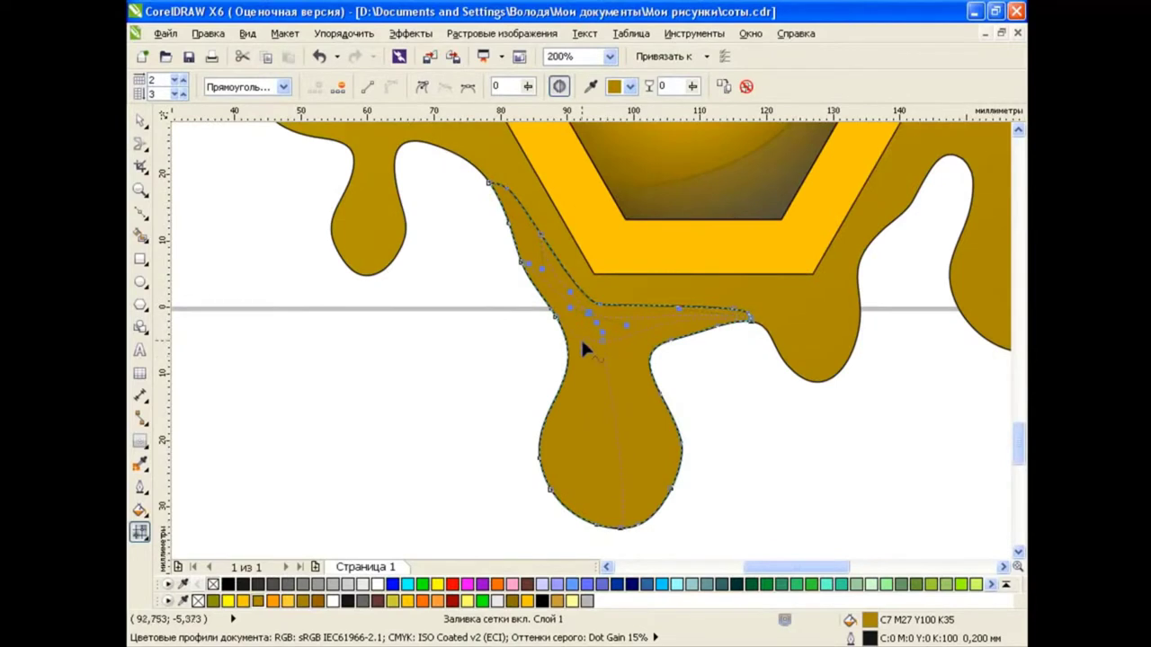
double_click(621, 480)
scroll(627, 490, up, 1)
Colour two bulb nodes bright yellow as a glossy highlight, then deselect the drip.
click(591, 419)
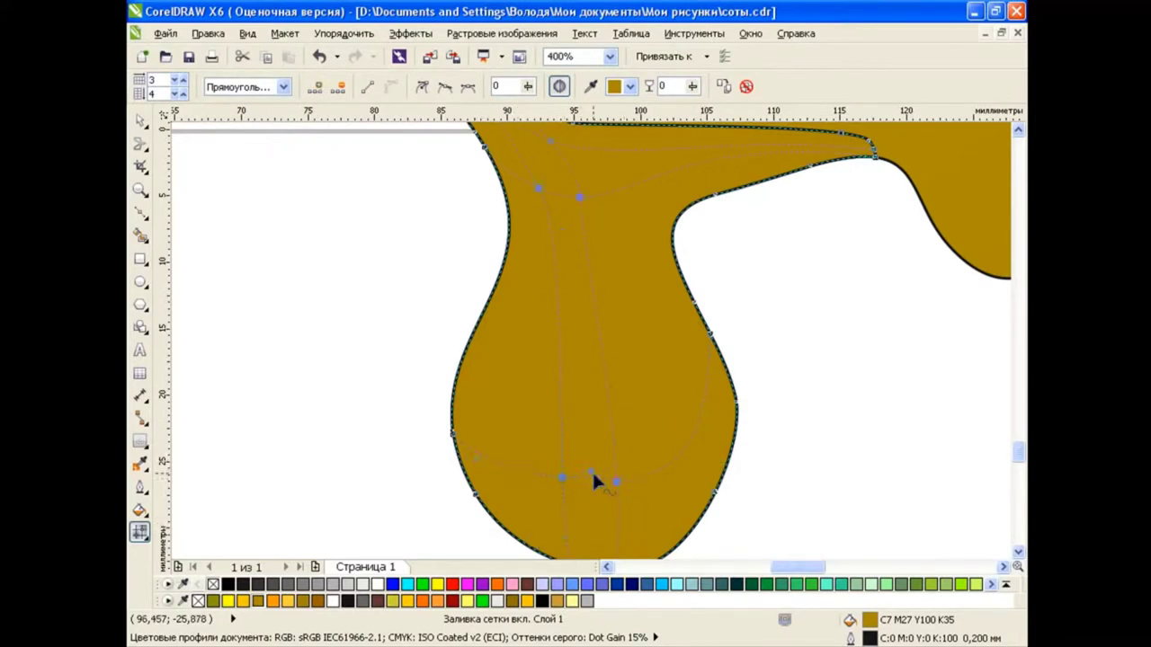
click(616, 482)
drag(1018, 454, 1018, 445)
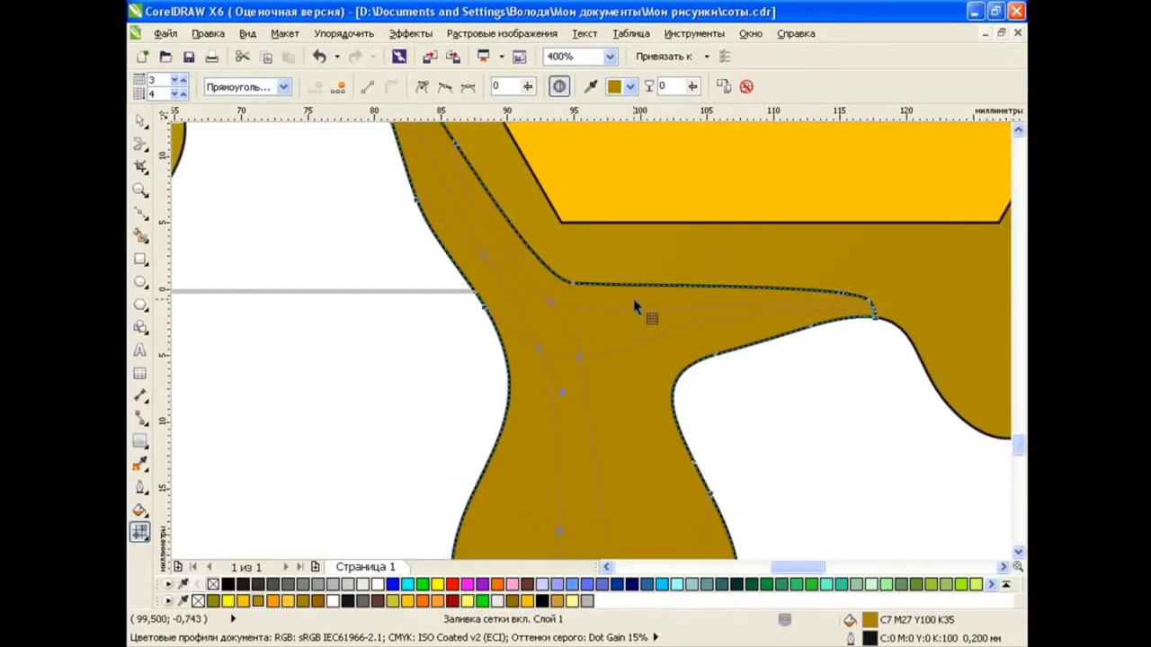
scroll(555, 315, up, 1)
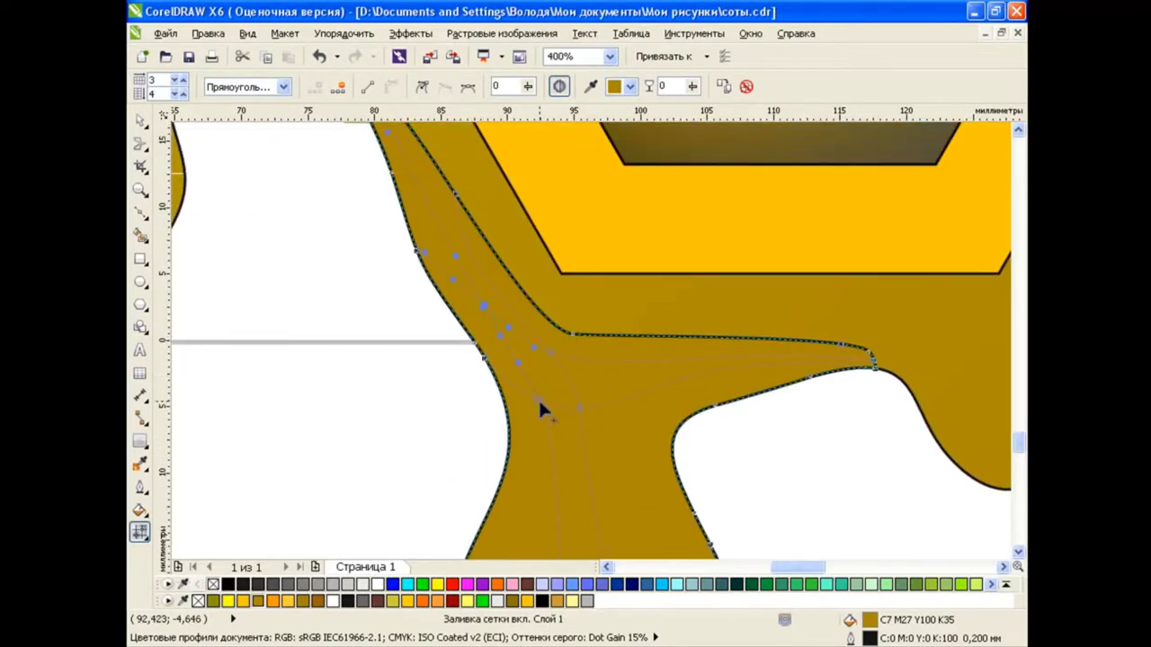
drag(1016, 444, 1016, 460)
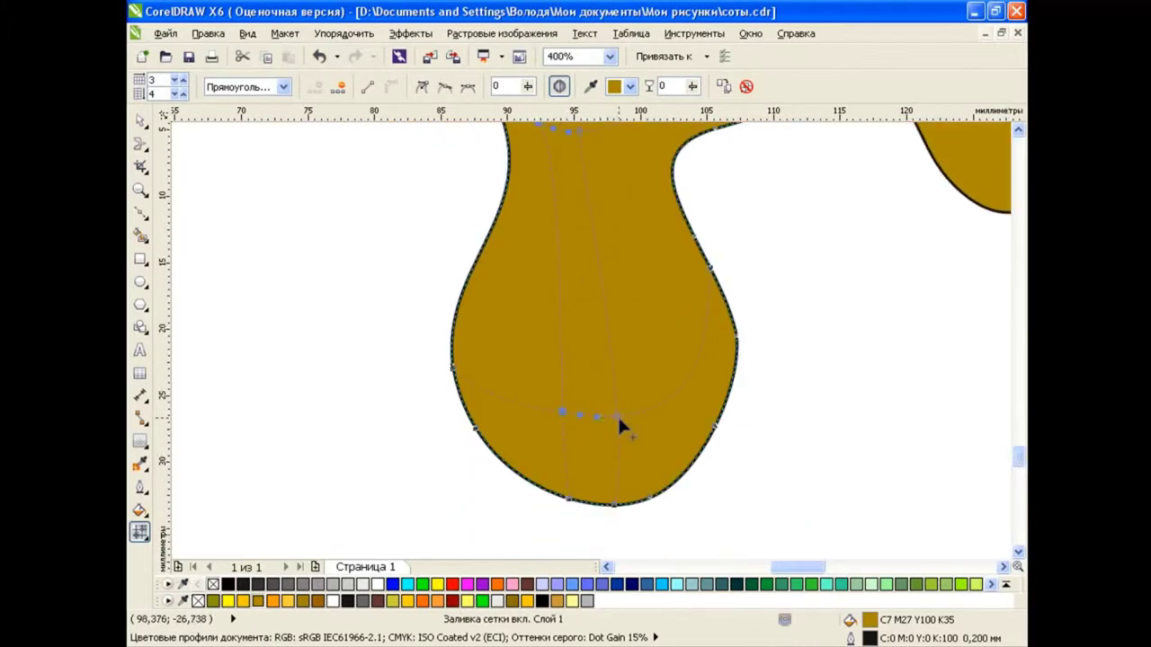
click(244, 601)
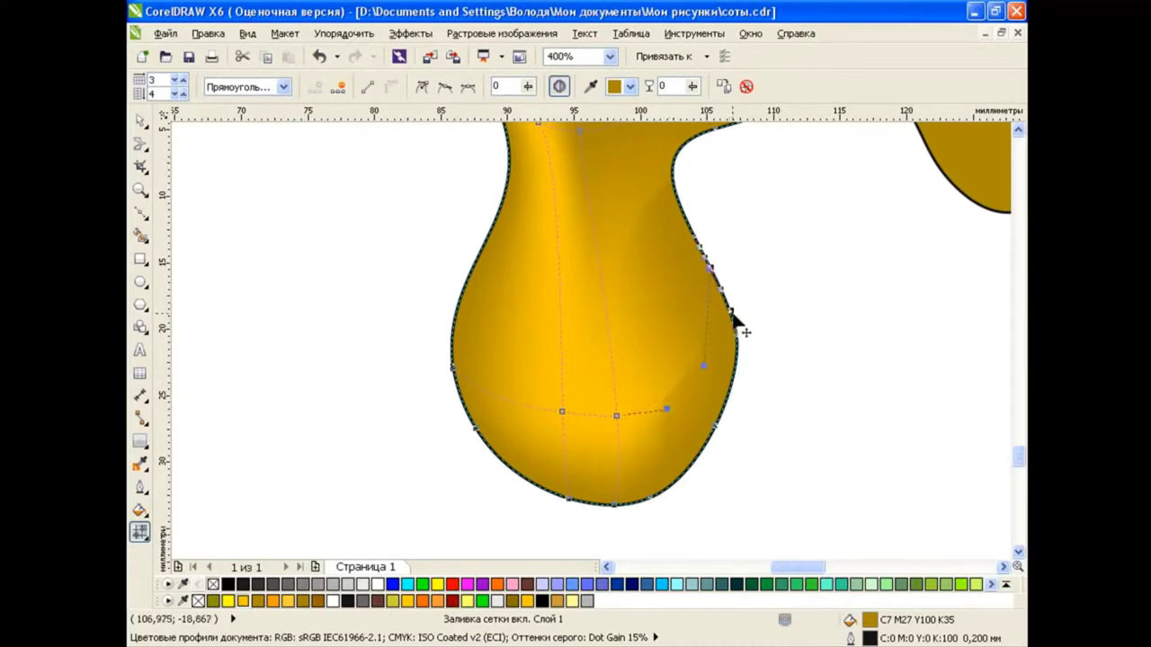
drag(1019, 461, 1014, 443)
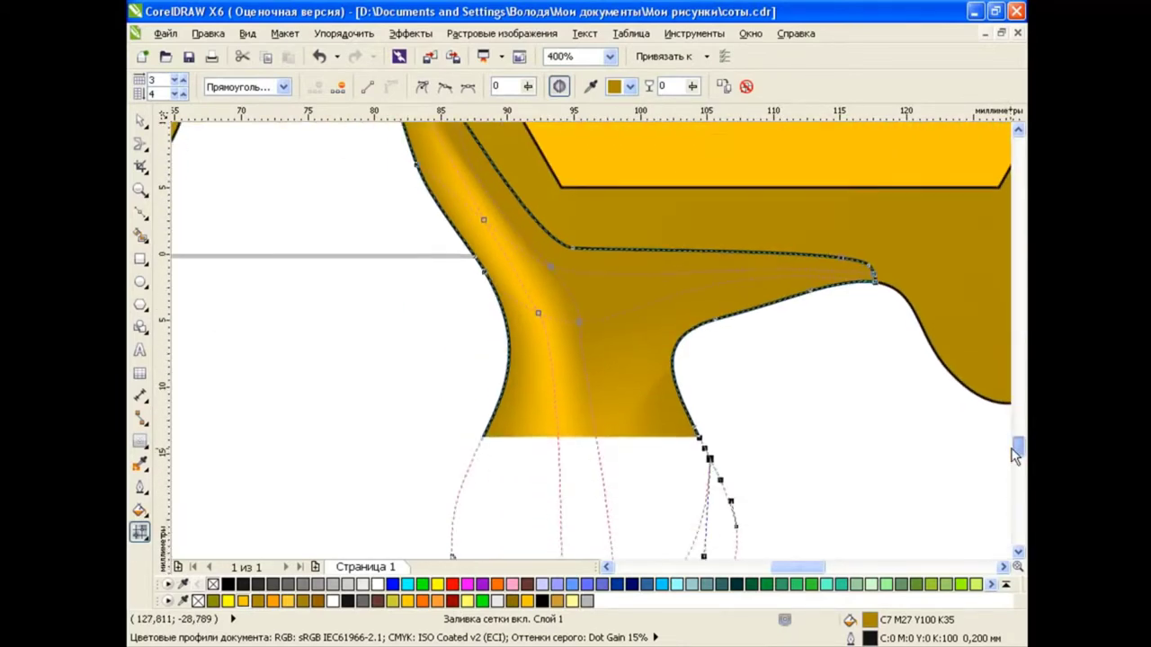
scroll(611, 396, down, 2)
click(139, 120)
click(948, 406)
Remove the outline from the long central honey drip and check it at different zooms.
scroll(693, 350, down, 1)
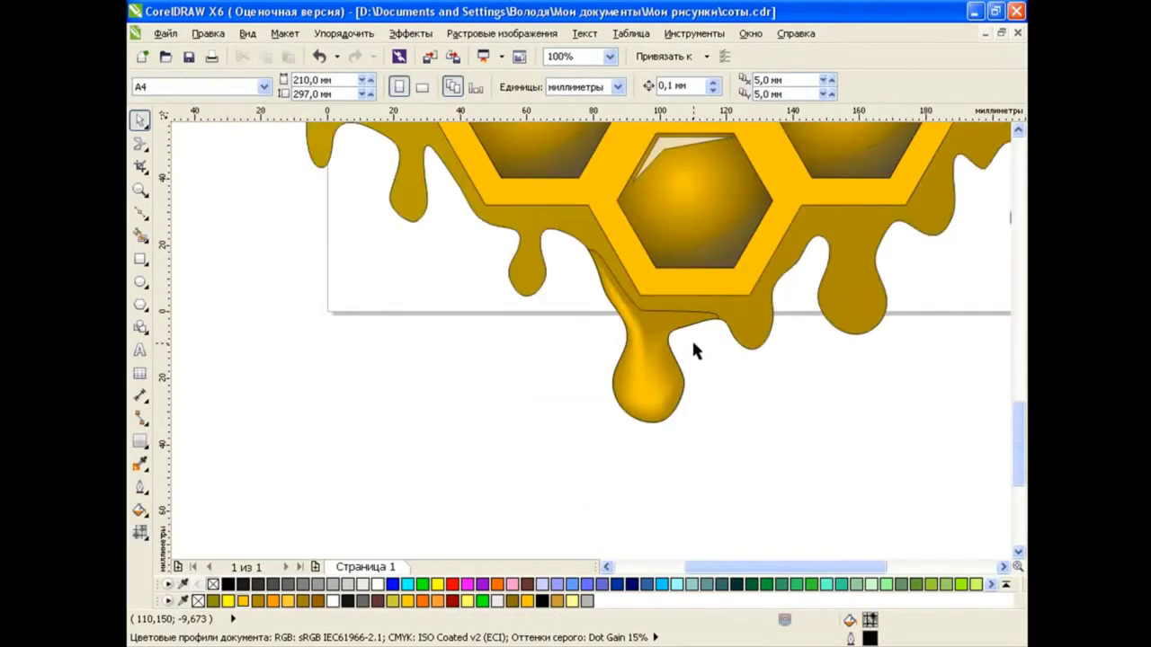
click(662, 362)
right_click(213, 584)
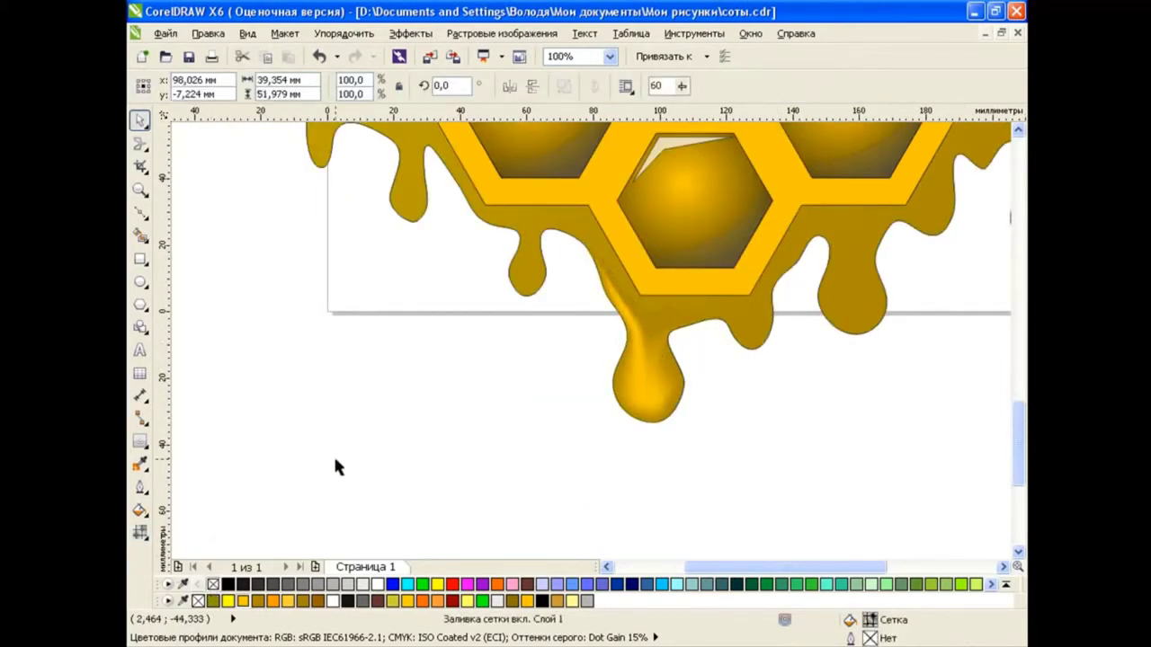
click(334, 463)
scroll(674, 323, up, 2)
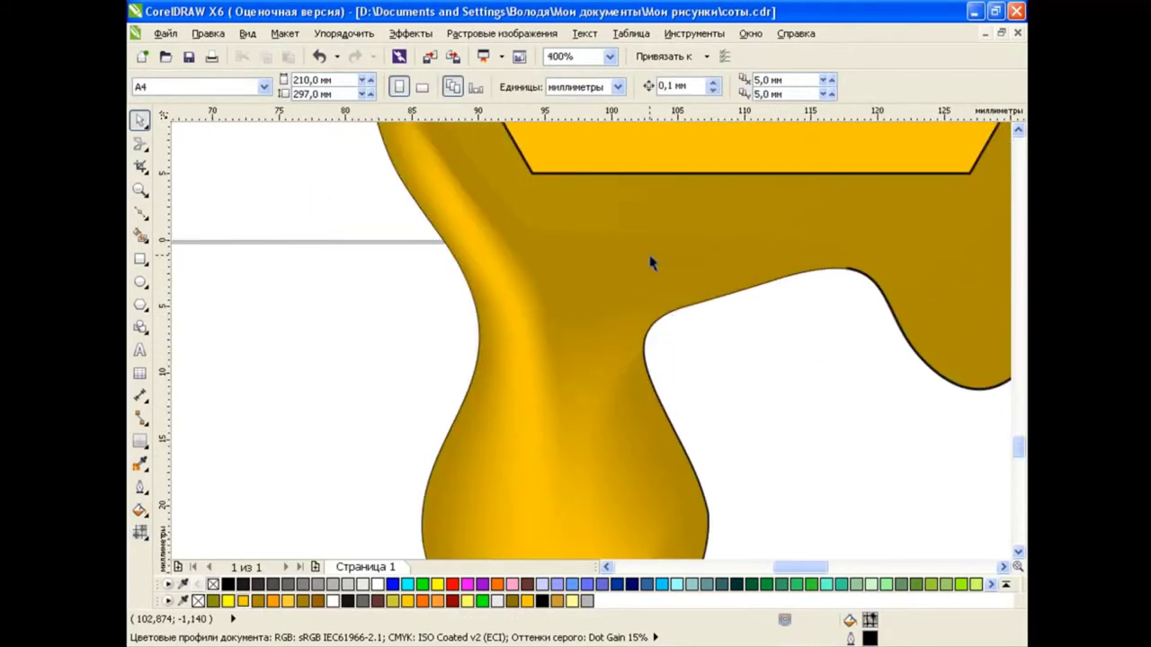
scroll(652, 262, down, 2)
scroll(650, 257, down, 1)
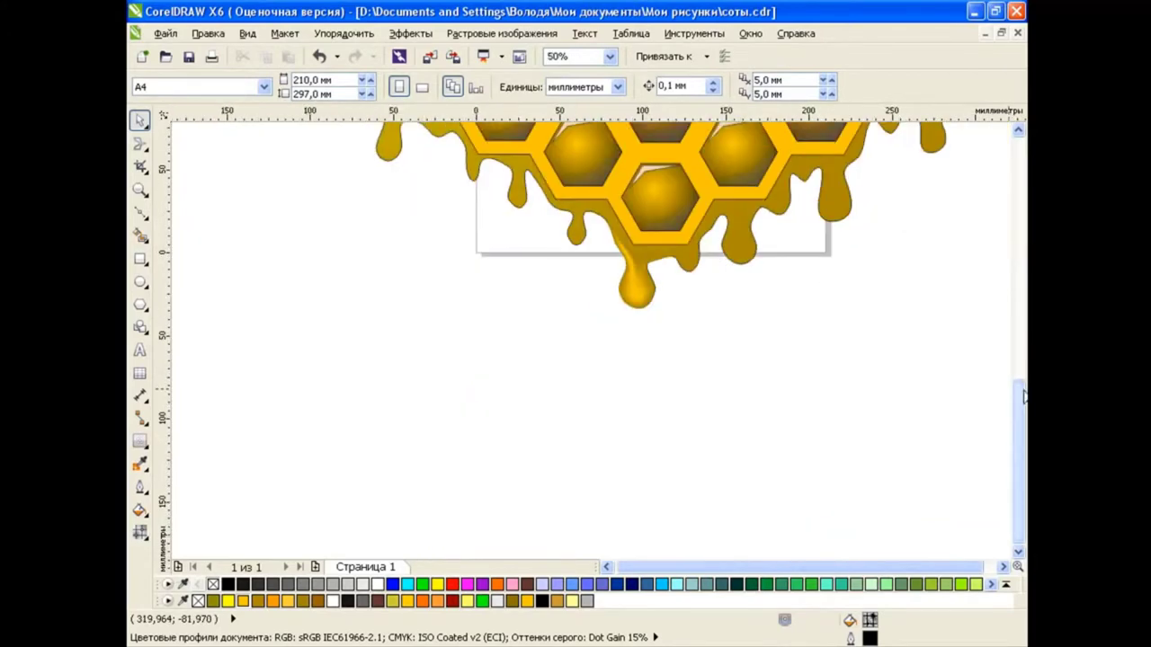
drag(1020, 418, 1020, 346)
scroll(685, 306, down, 1)
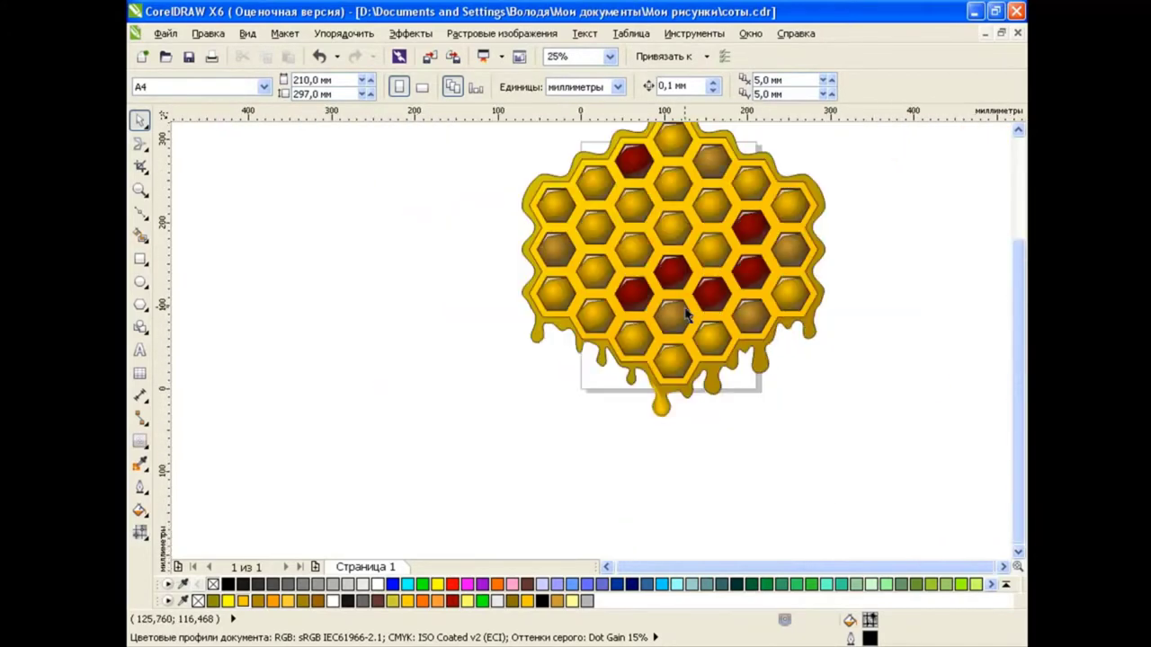
scroll(699, 262, up, 1)
drag(1019, 412, 1017, 433)
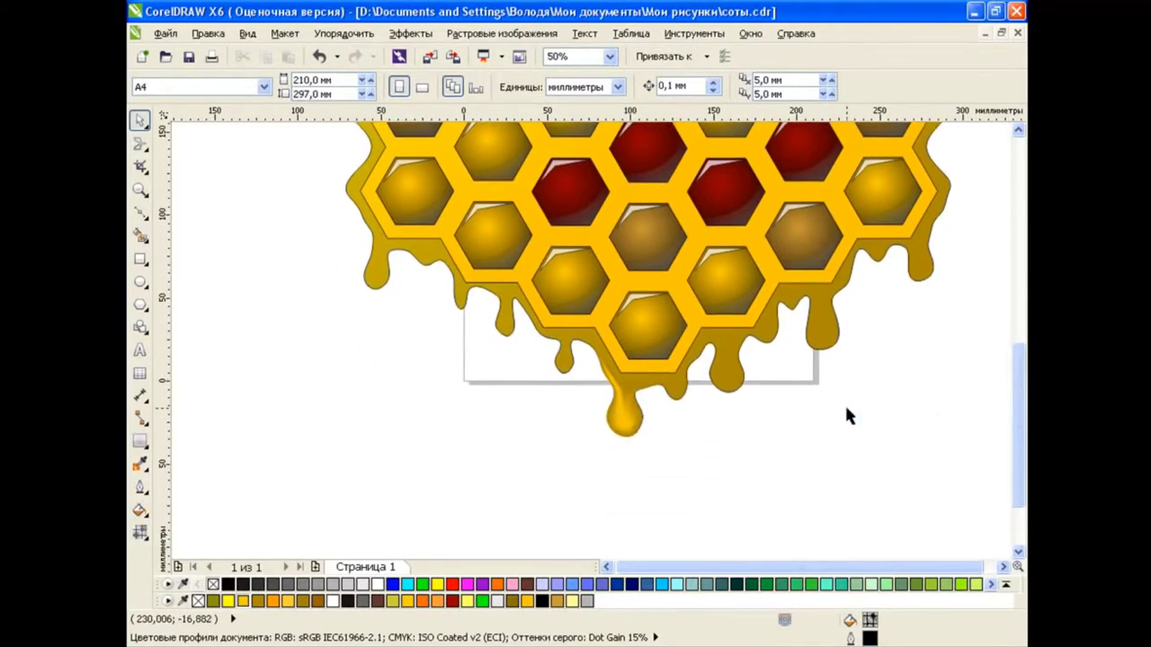
Try shifting the background honey shape left, undo the move, and deselect.
click(848, 457)
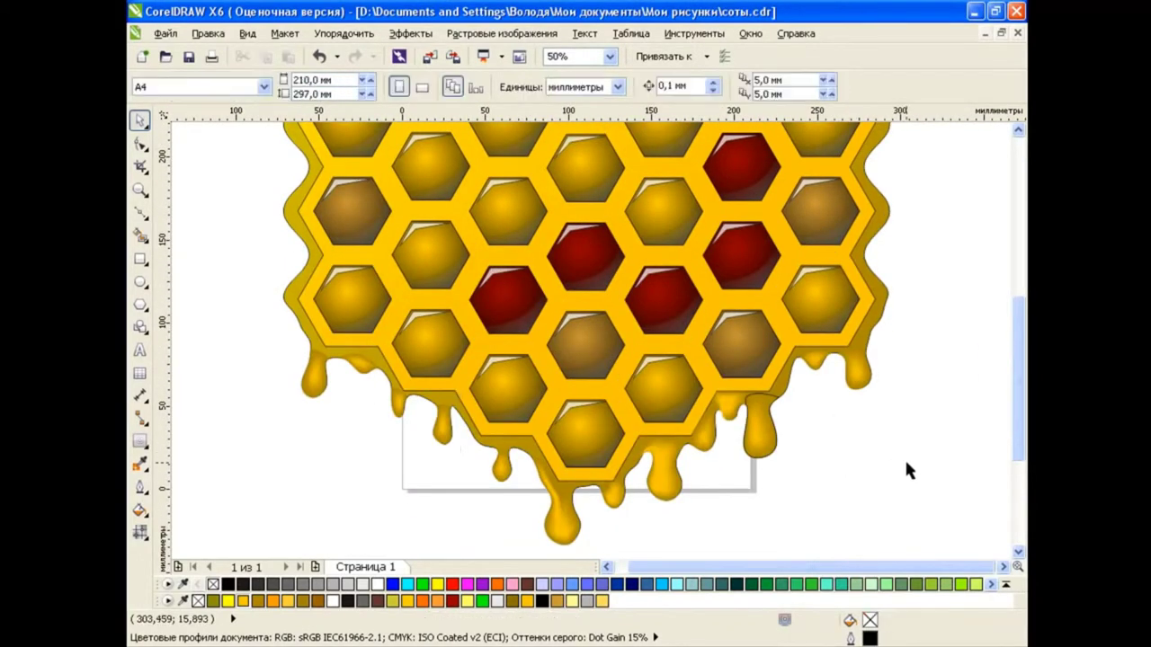
double_click(763, 426)
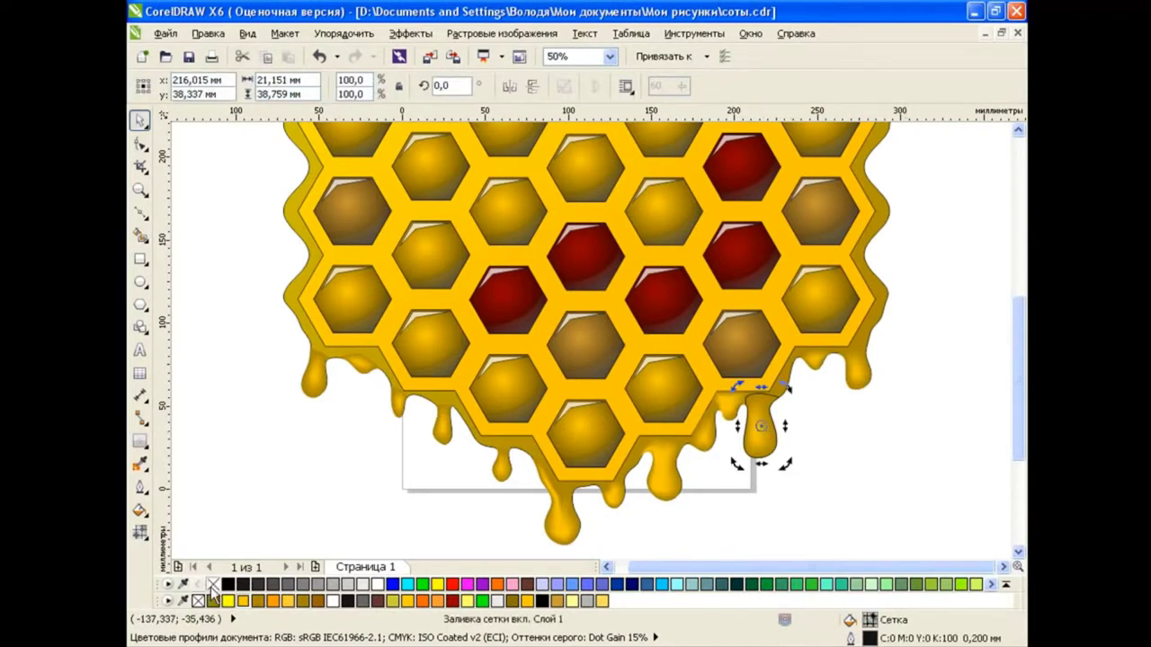
drag(296, 310, 272, 246)
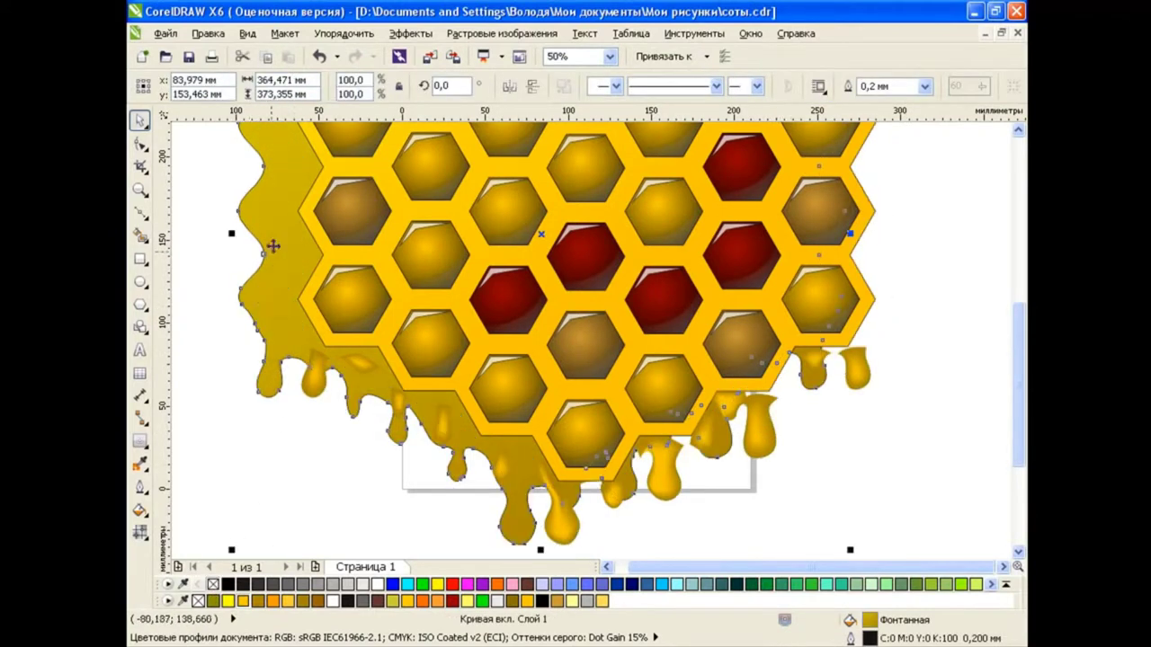
click(319, 56)
click(302, 489)
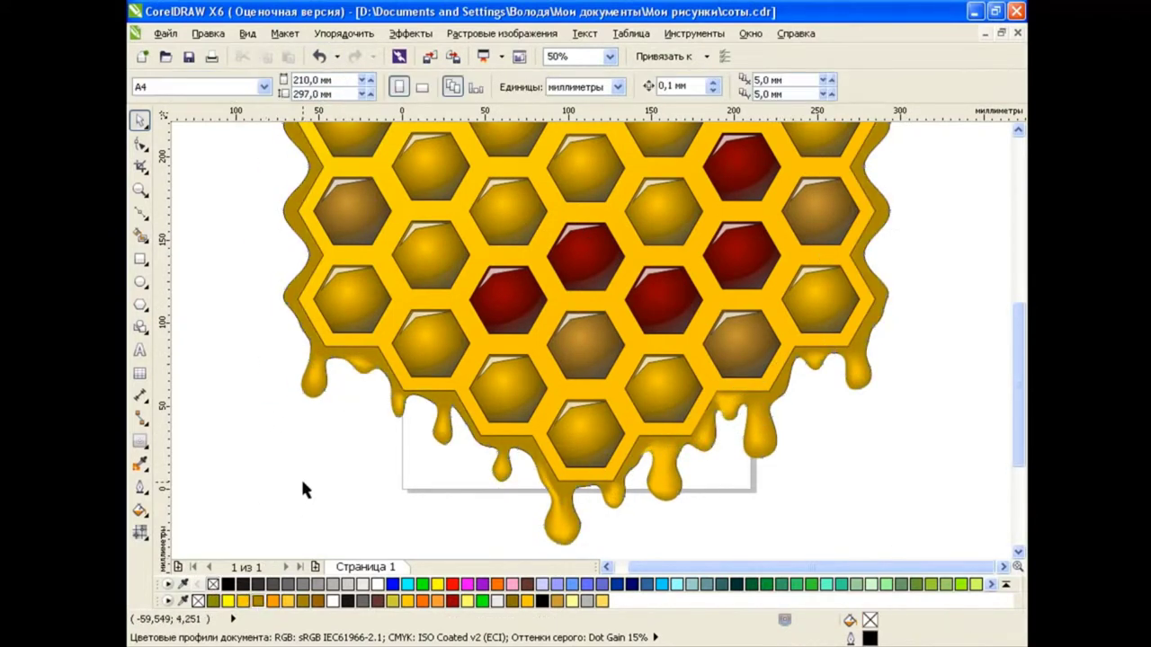
scroll(487, 342, down, 1)
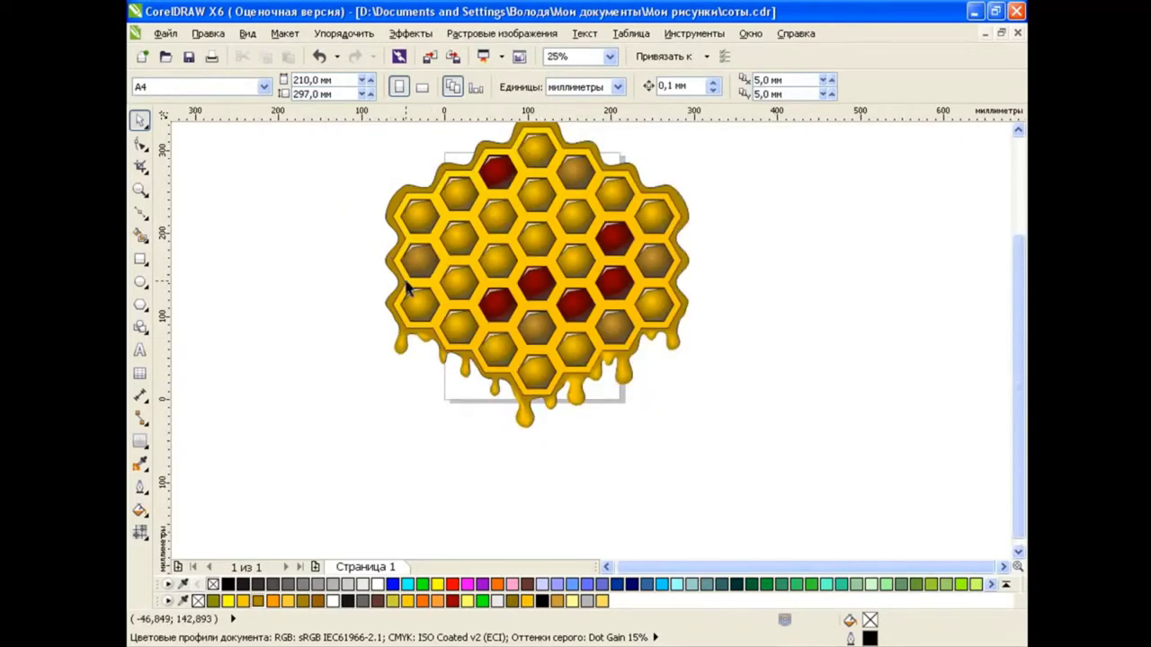
scroll(397, 302, up, 1)
scroll(750, 329, down, 1)
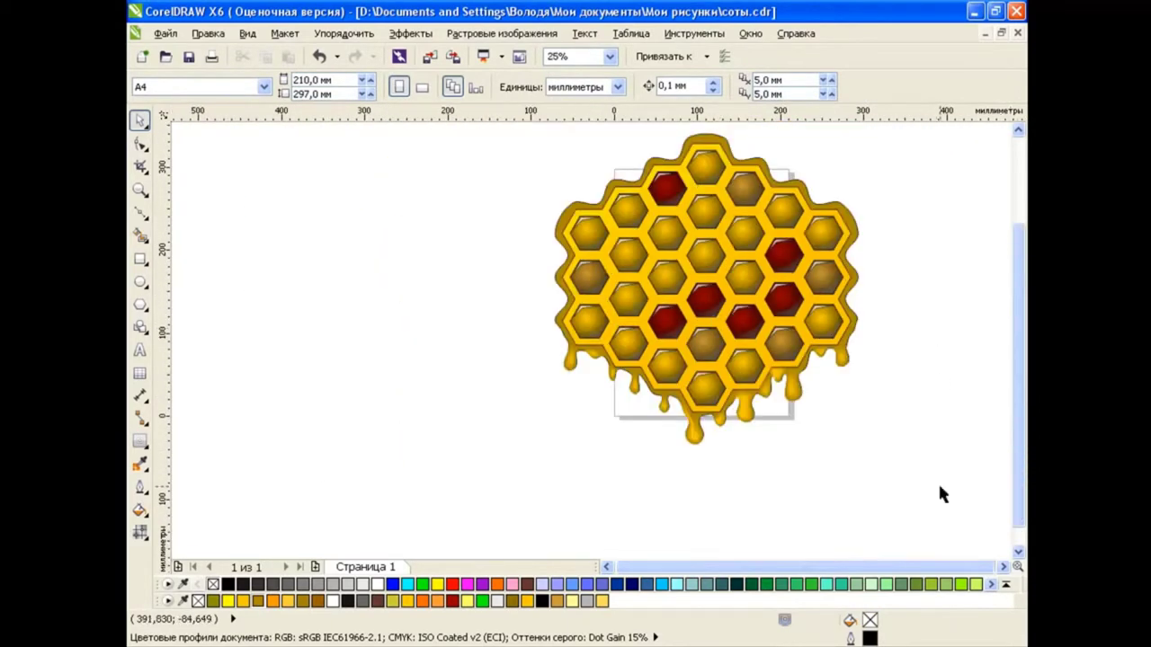
scroll(831, 418, up, 2)
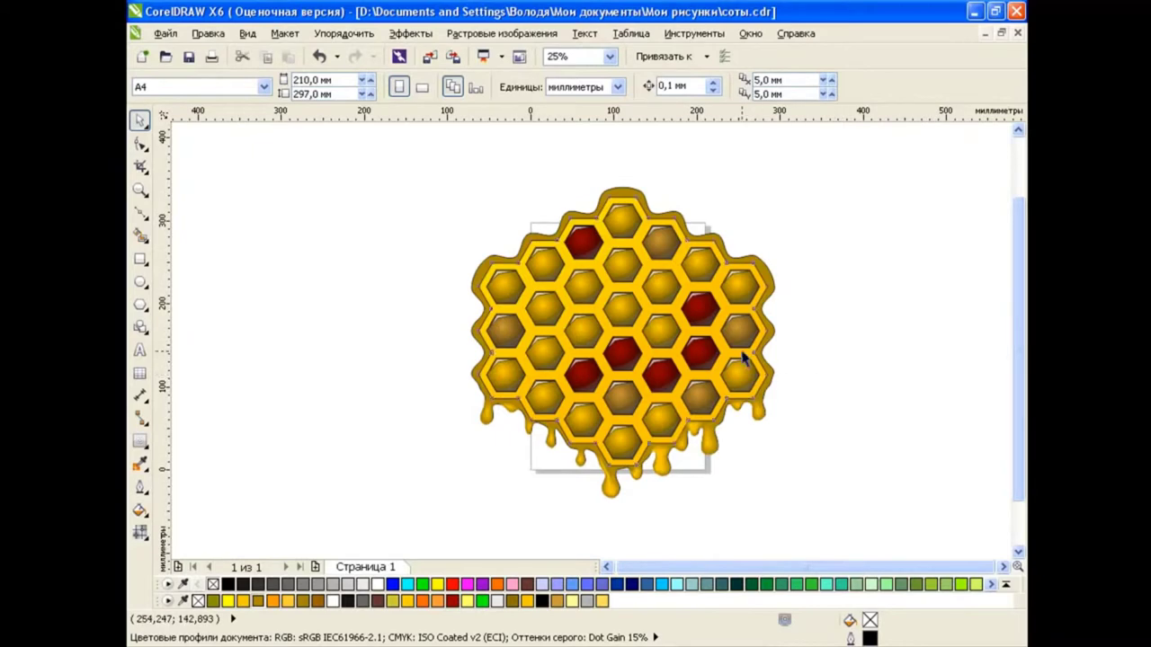
Put the honey shape back behind the honeycomb and give its fountain fill a lighter yellow stop.
key(ctrl+shift+z)
key(ctrl+z)
click(139, 510)
click(215, 463)
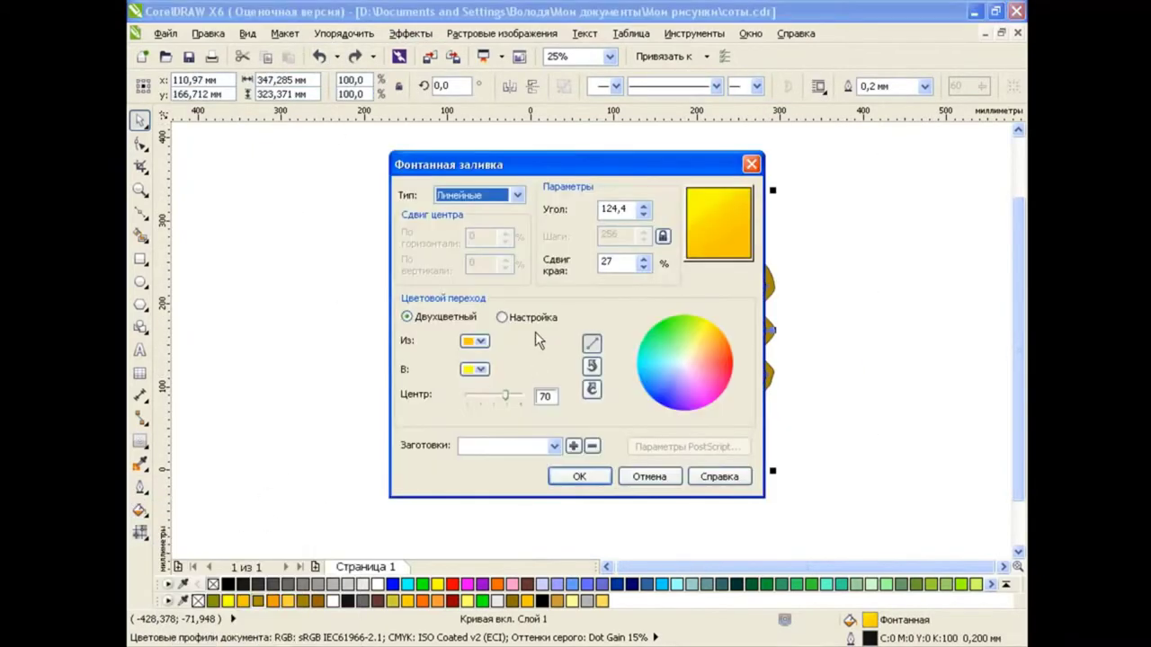
click(683, 413)
click(409, 195)
click(493, 247)
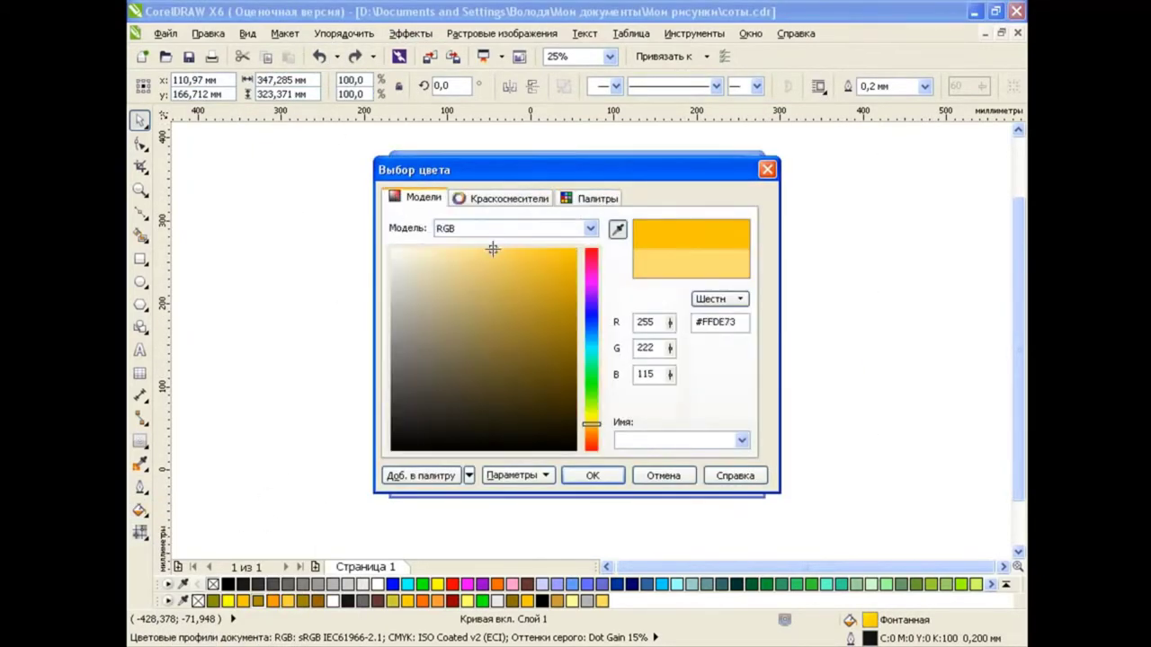
key(Return)
click(580, 477)
Change the honey shape's gradient angle by moving its start handle.
click(534, 487)
click(141, 532)
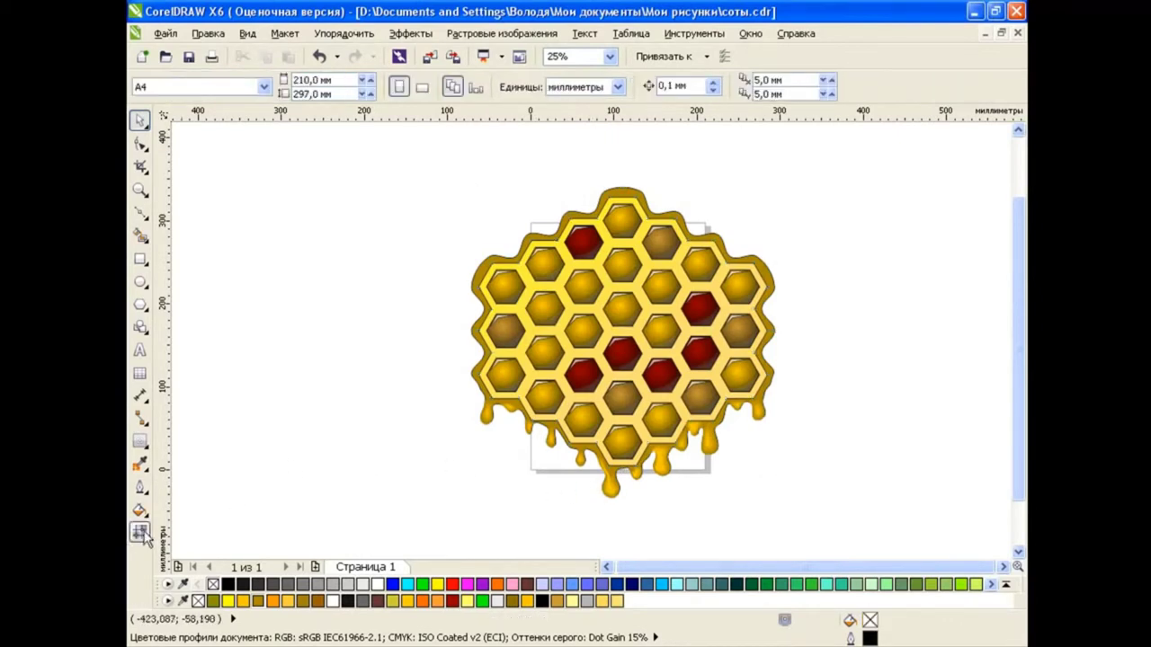
click(214, 532)
click(566, 253)
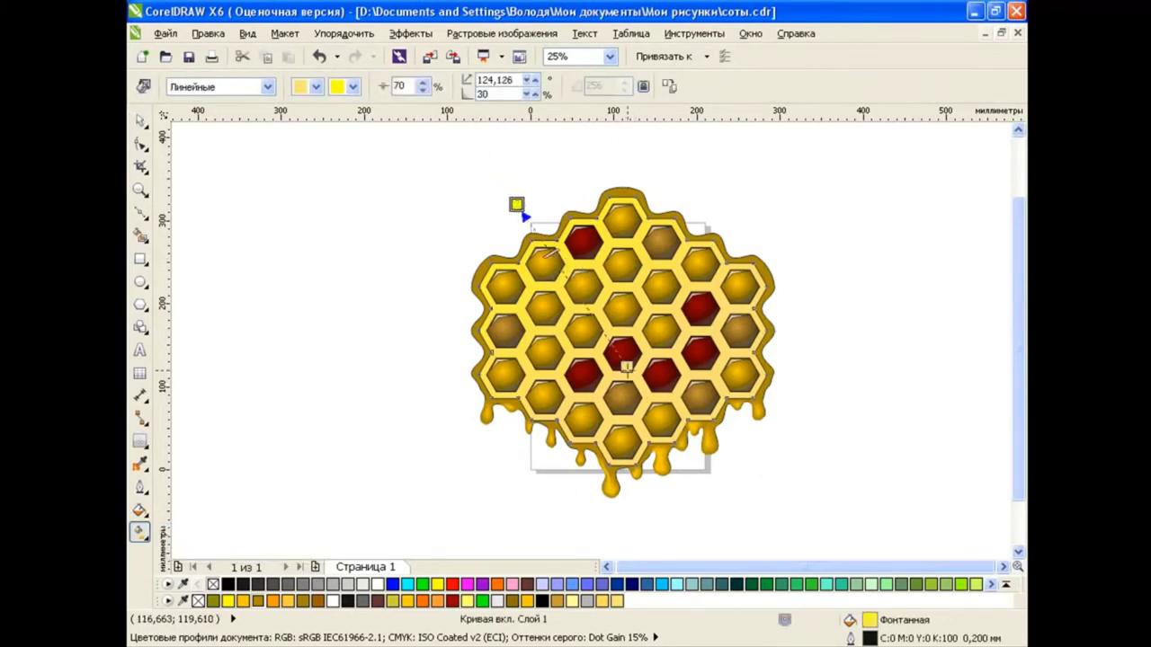
drag(516, 204, 541, 212)
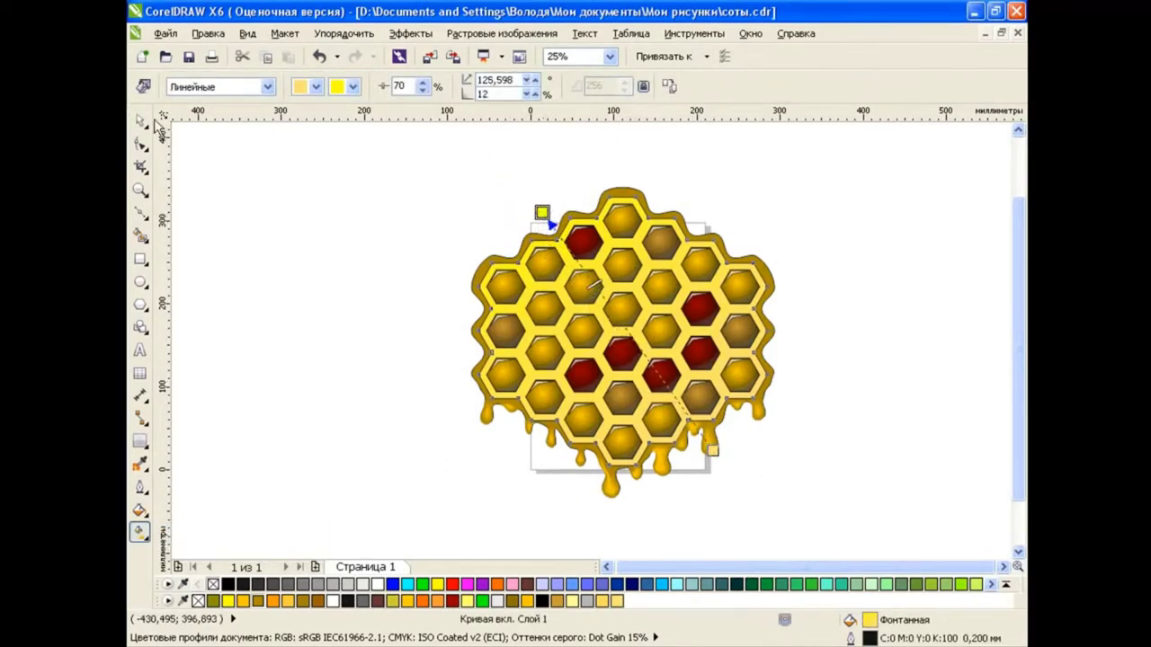
click(140, 120)
Marquee-select all the honeycomb pieces and group them.
drag(411, 152, 778, 496)
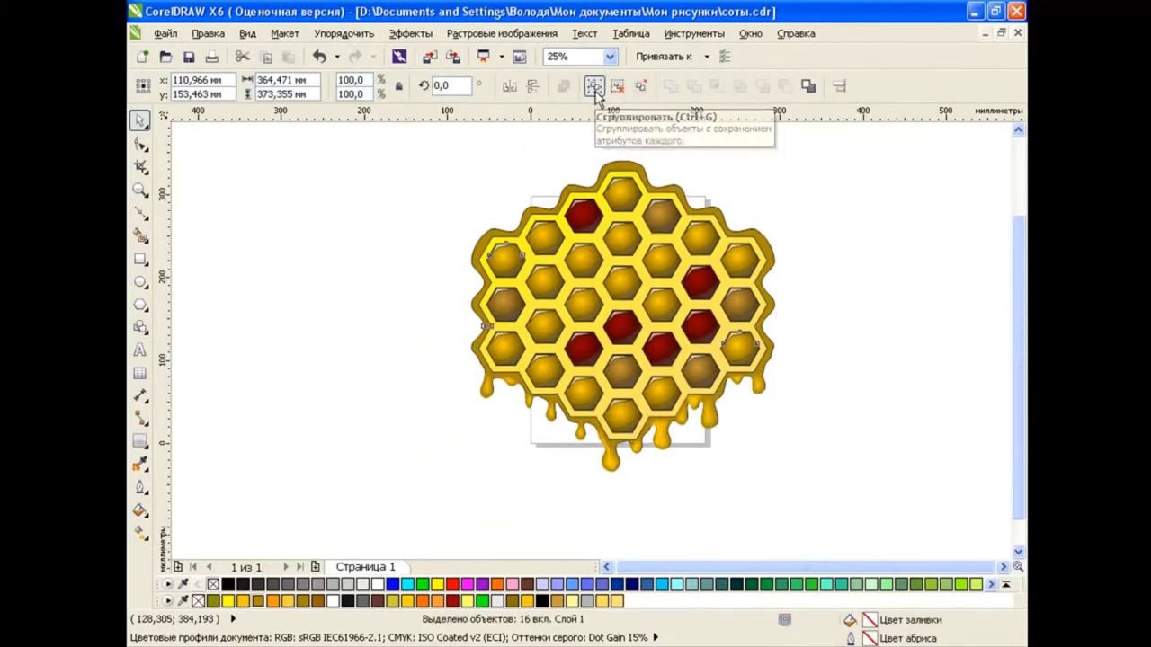
click(595, 90)
click(838, 349)
click(1003, 567)
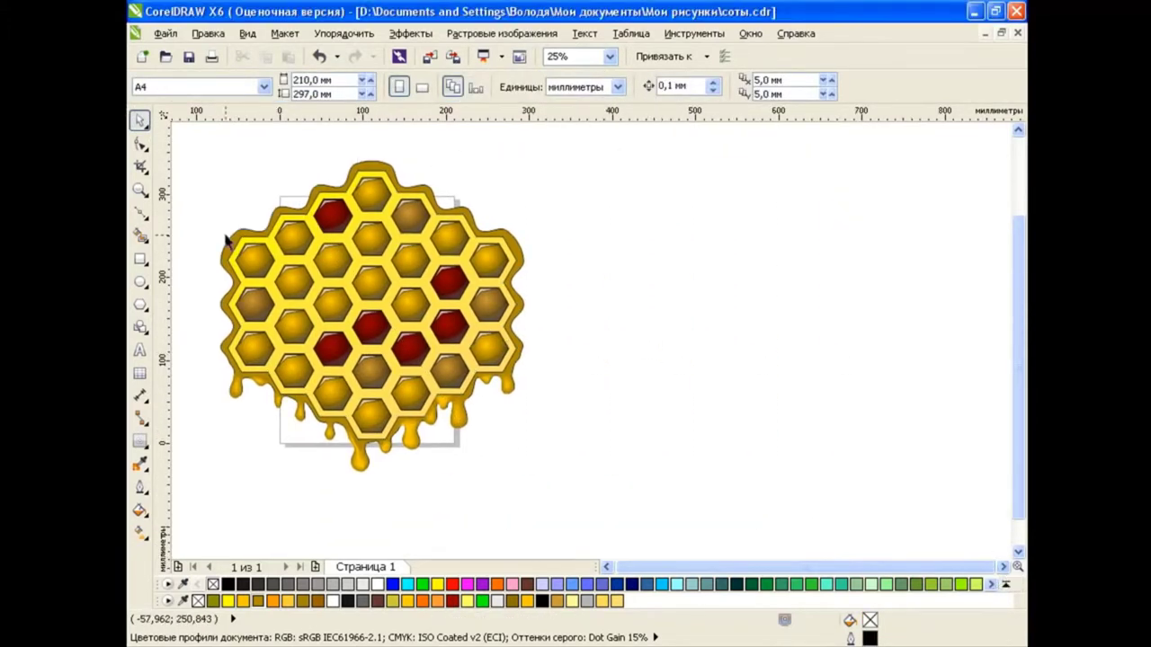
click(141, 281)
Draw an ellipse and reshape its nodes into a curved cap for the head.
drag(571, 220, 779, 339)
click(1003, 567)
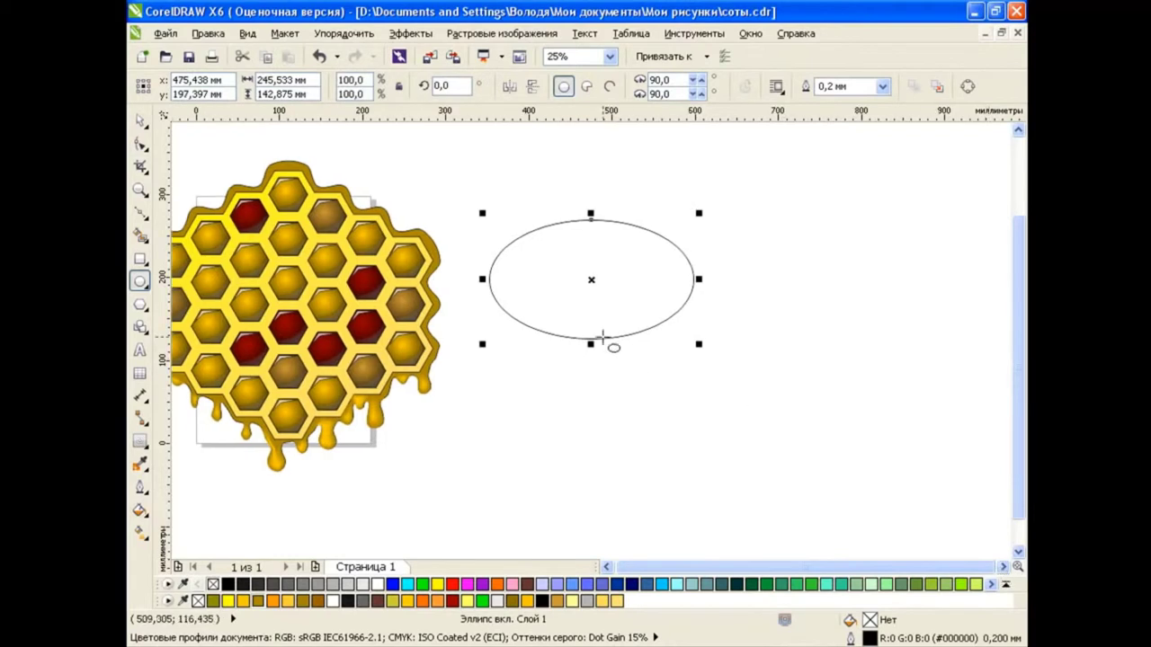
key(ctrl+q)
key(F10)
drag(597, 338, 591, 264)
mouse_move(585, 222)
mouse_down()
mouse_move(592, 187)
mouse_move(591, 200)
mouse_up()
Draw a tall rectangle over the cap and pinch its sides into an hourglass.
key(F6)
drag(559, 164, 625, 306)
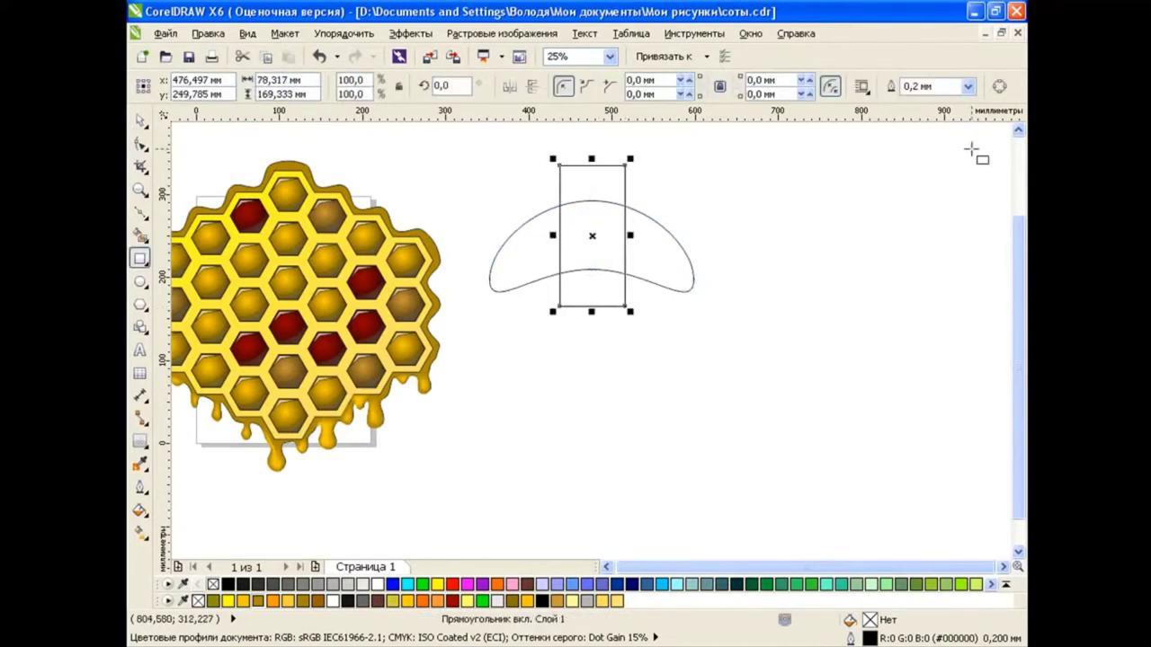
key(ctrl+q)
key(F10)
drag(559, 251, 612, 243)
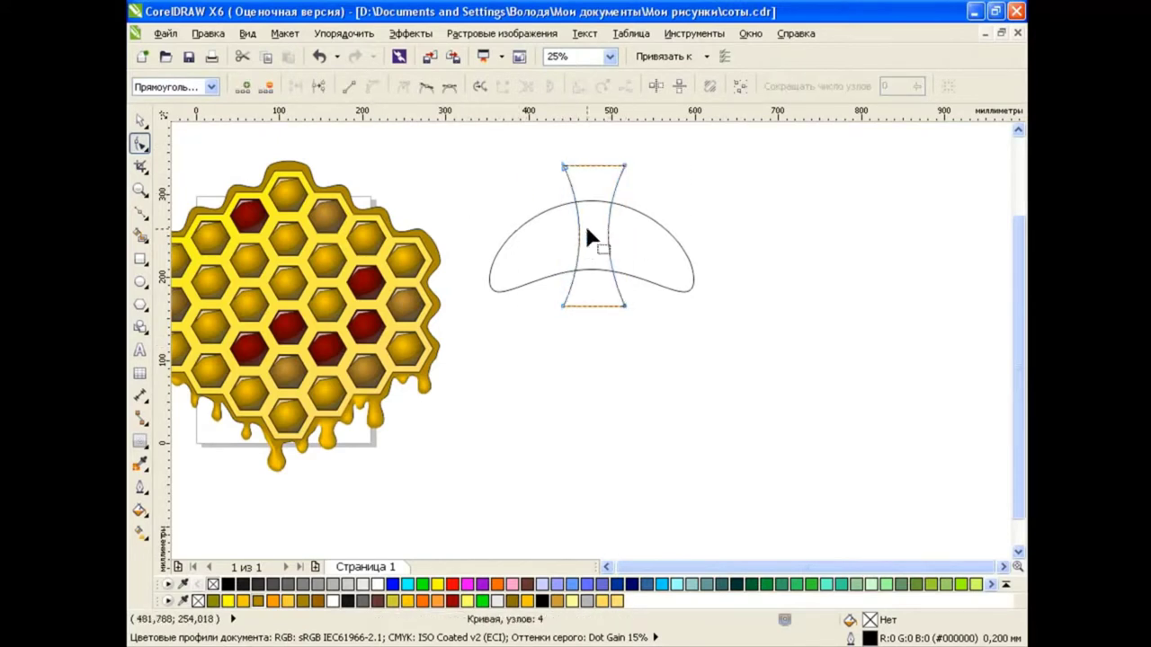
key(space)
drag(476, 197, 771, 386)
Centre the hourglass horizontally on the head cap.
key(ctrl+shift+a)
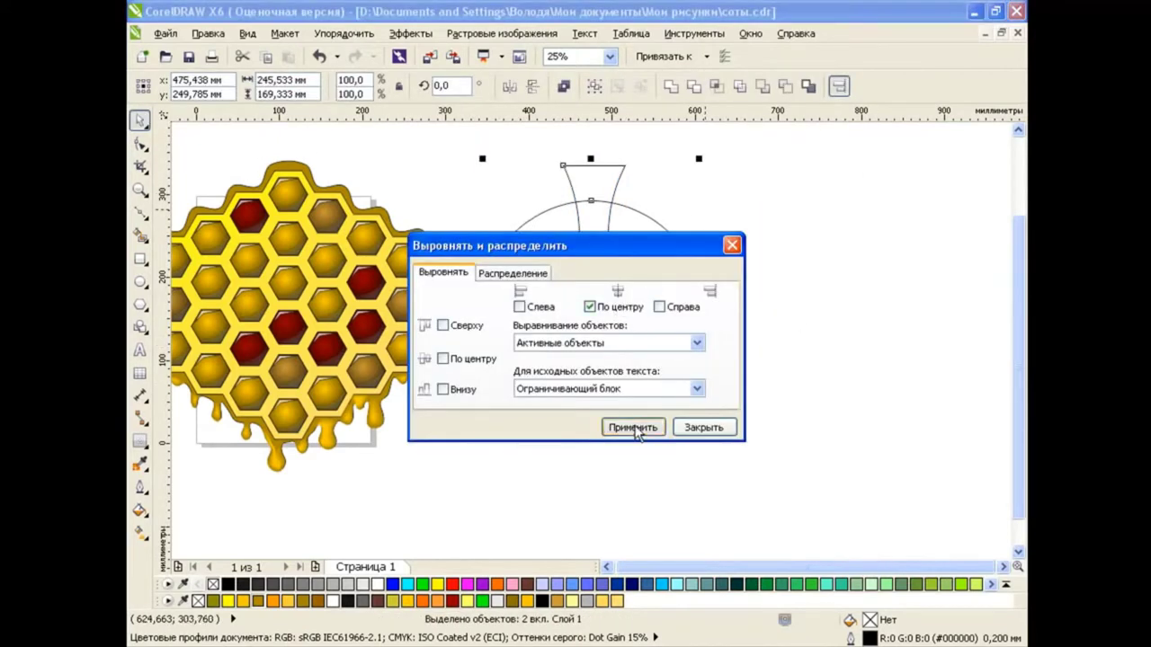
click(636, 428)
click(704, 428)
click(686, 366)
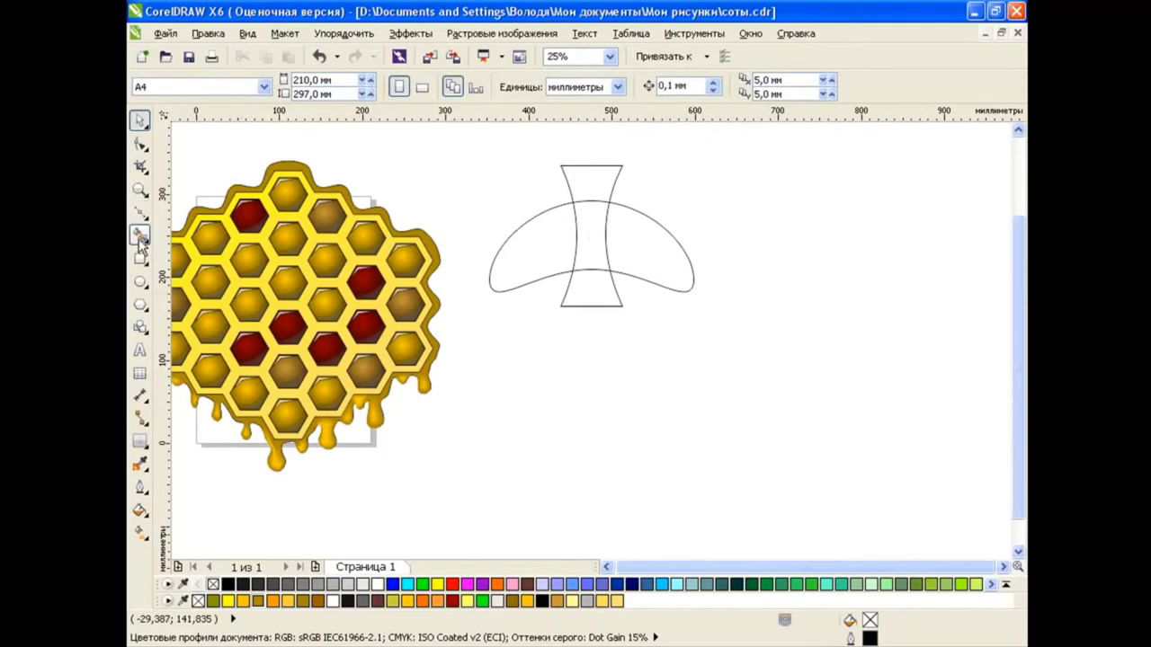
click(139, 236)
click(139, 119)
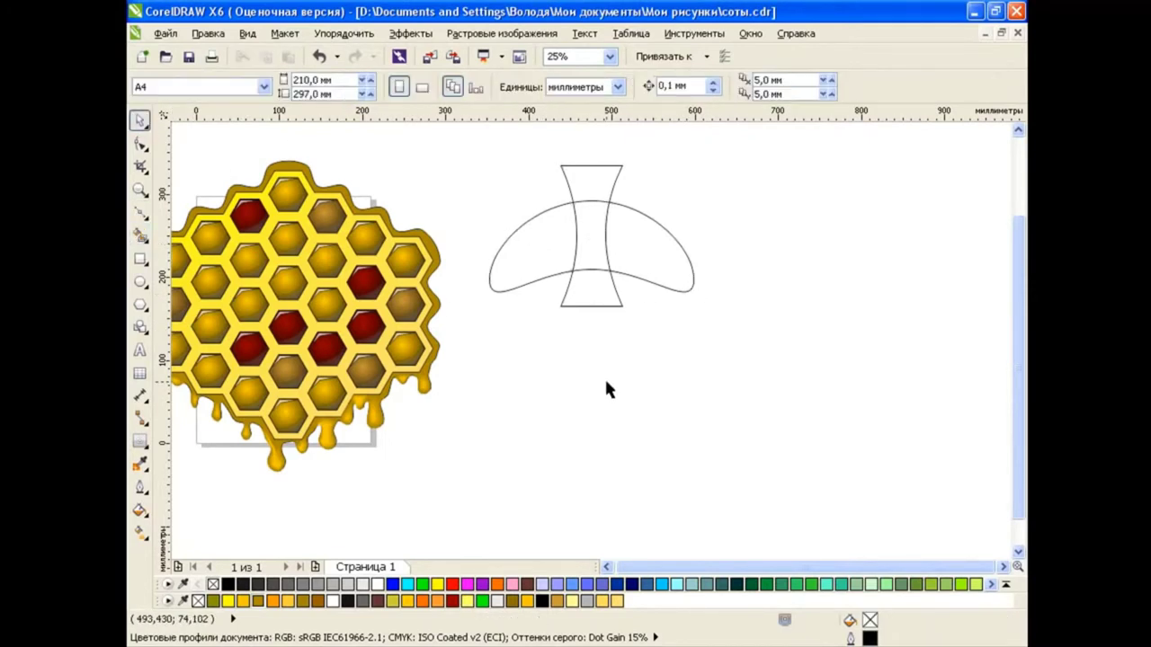
Draw a seven-sided polygon below the hourglass for the thorax.
click(140, 303)
drag(532, 315, 692, 492)
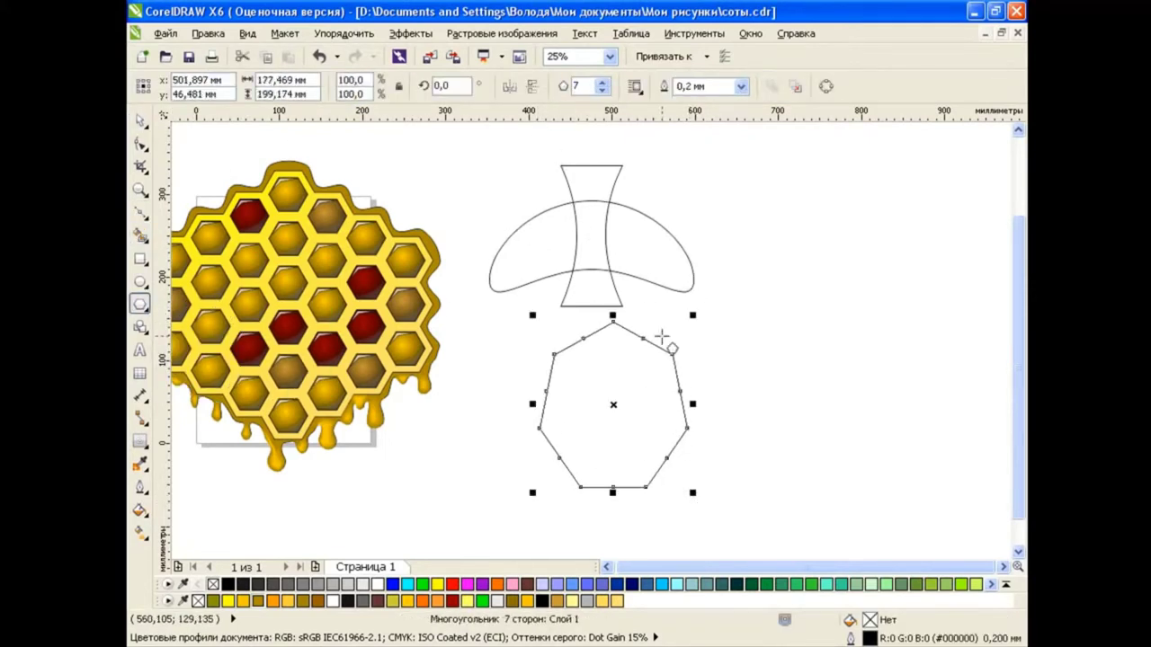
key(space)
click(805, 391)
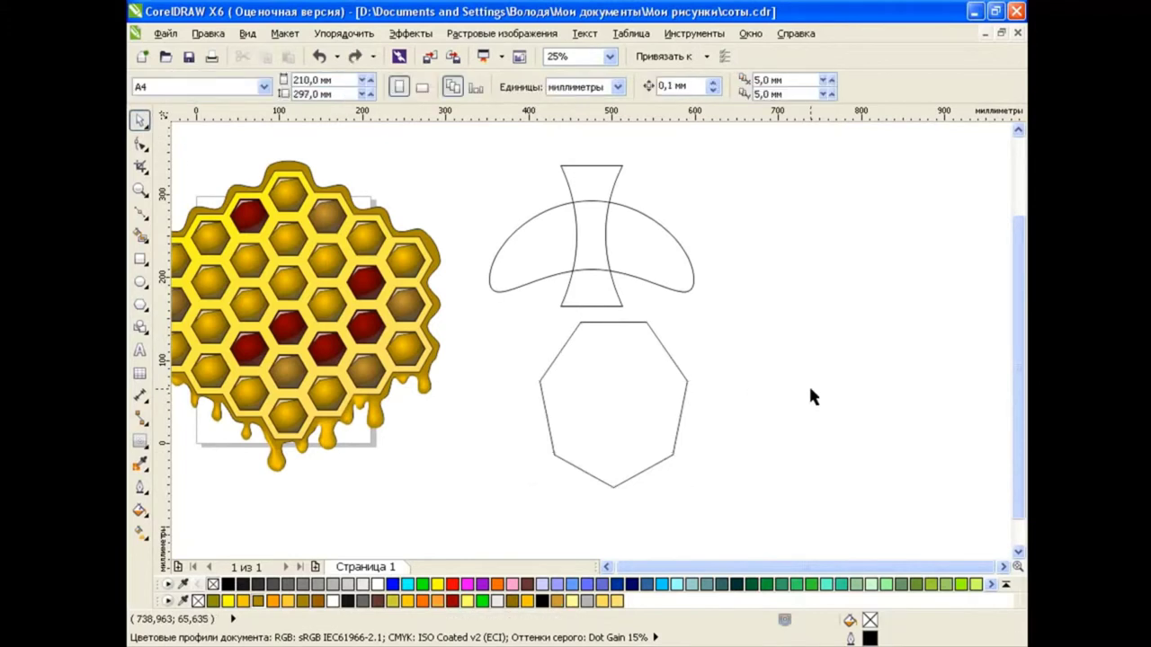
key(ctrl+shift+a)
click(634, 427)
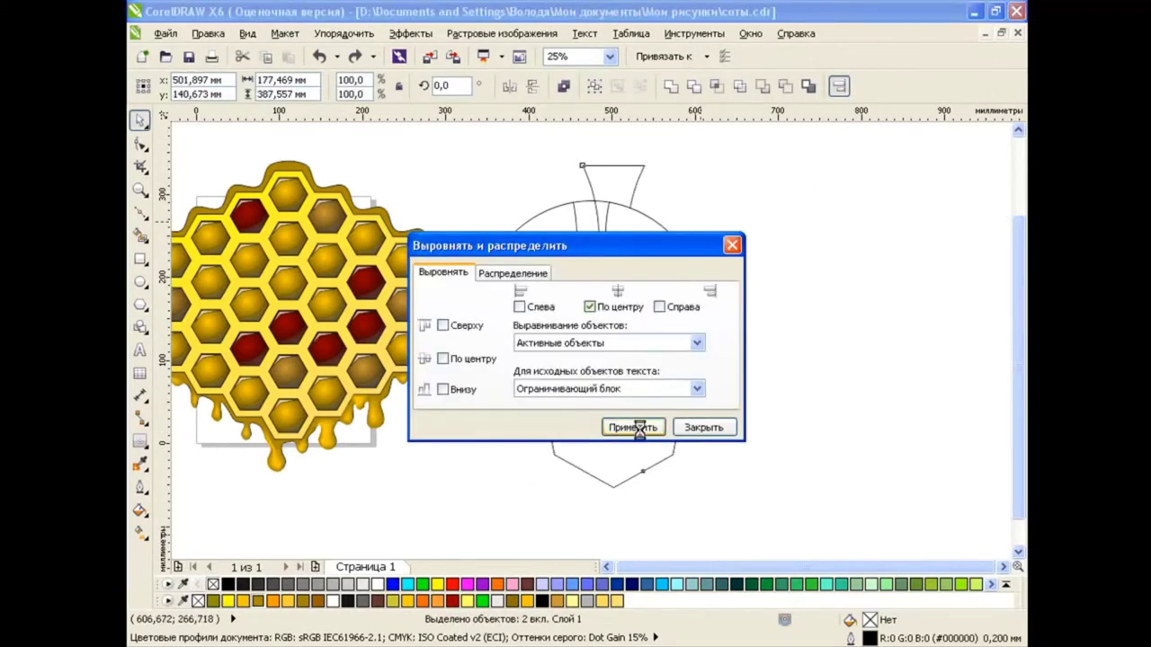
click(692, 430)
Centre the heptagon horizontally with the head and move it up beneath it.
click(621, 423)
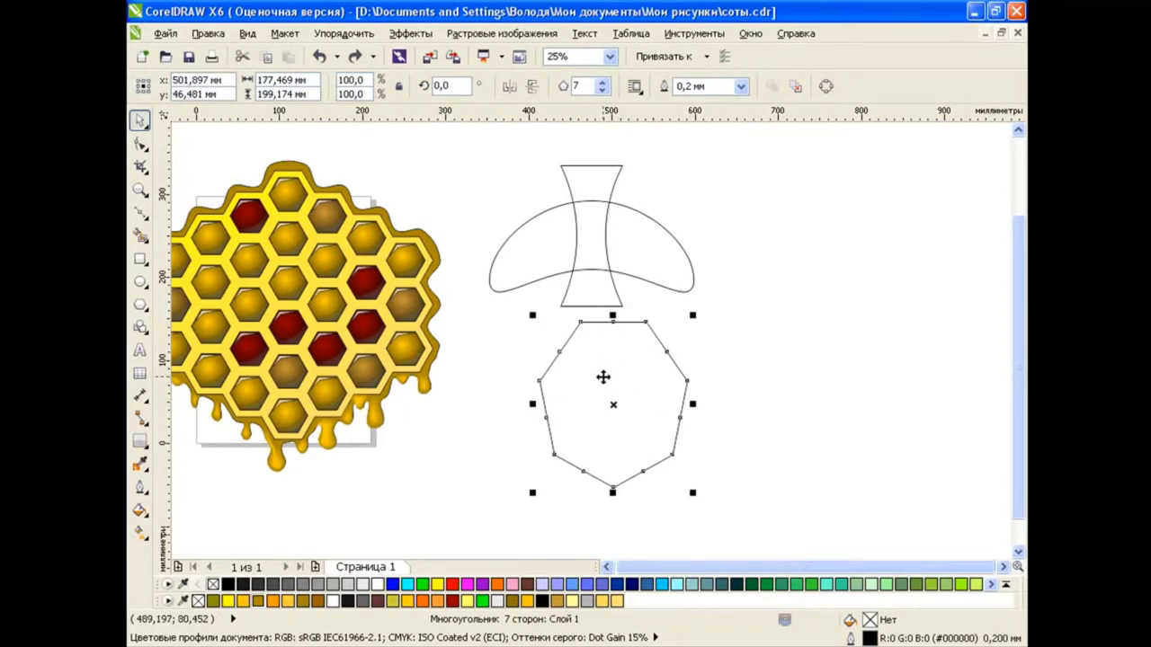
shift+click(597, 186)
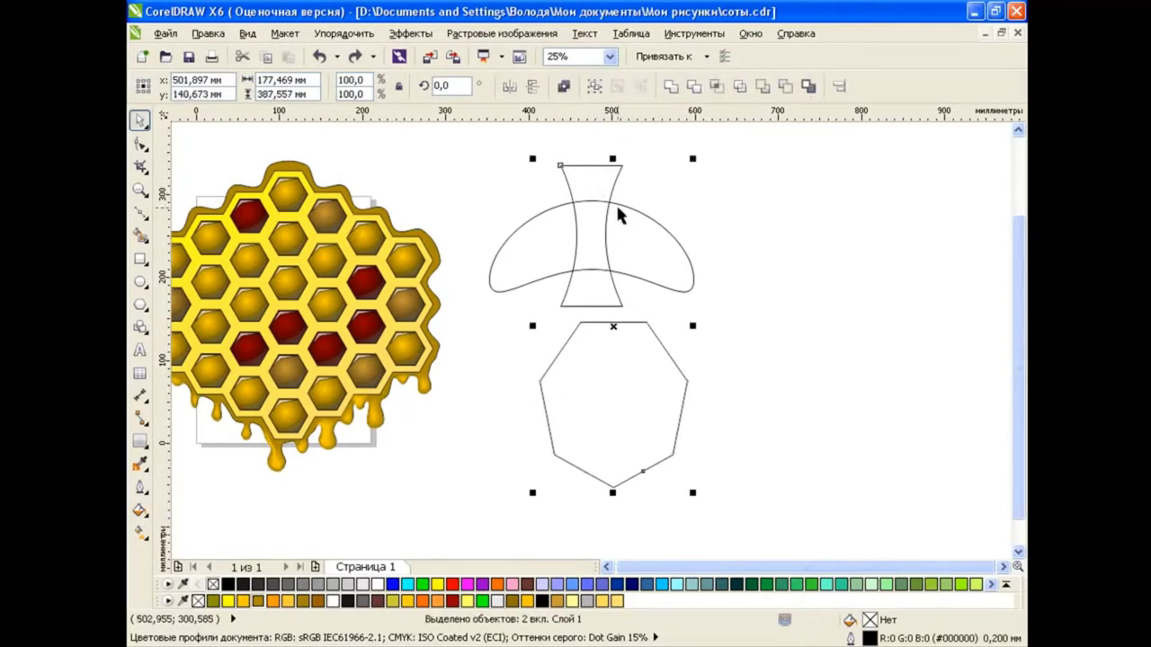
key(ctrl+shift+a)
click(589, 306)
click(639, 429)
click(701, 428)
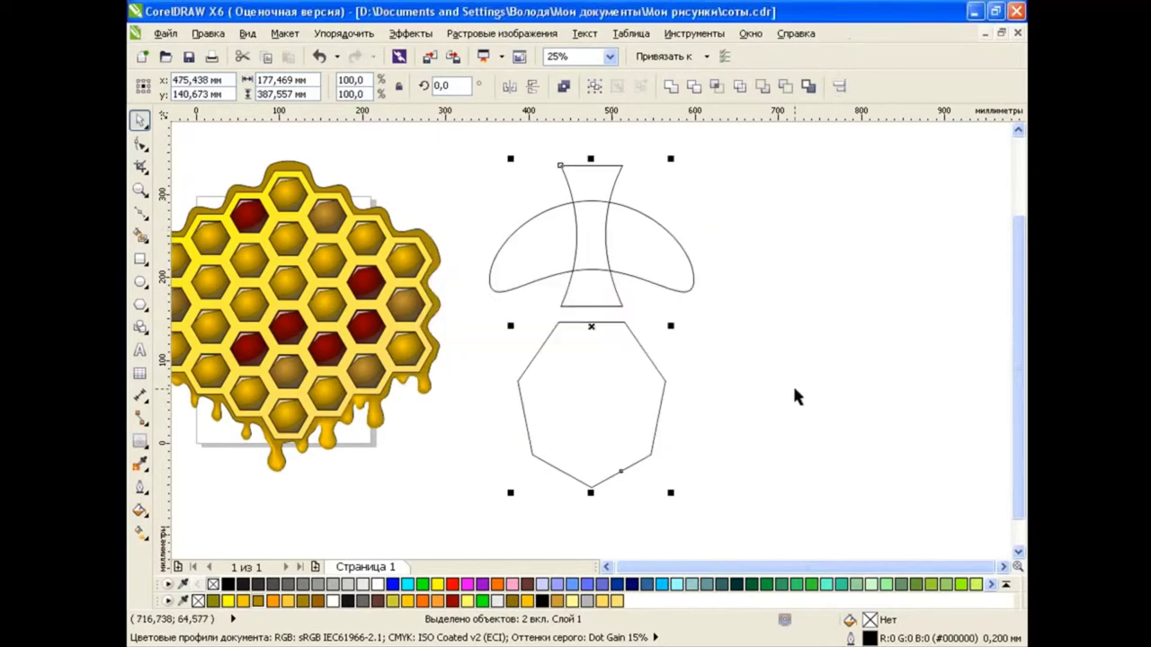
drag(583, 406, 584, 355)
Trim the hourglass inside the head and enlarge the heptagon thorax.
click(727, 317)
key(Tab)
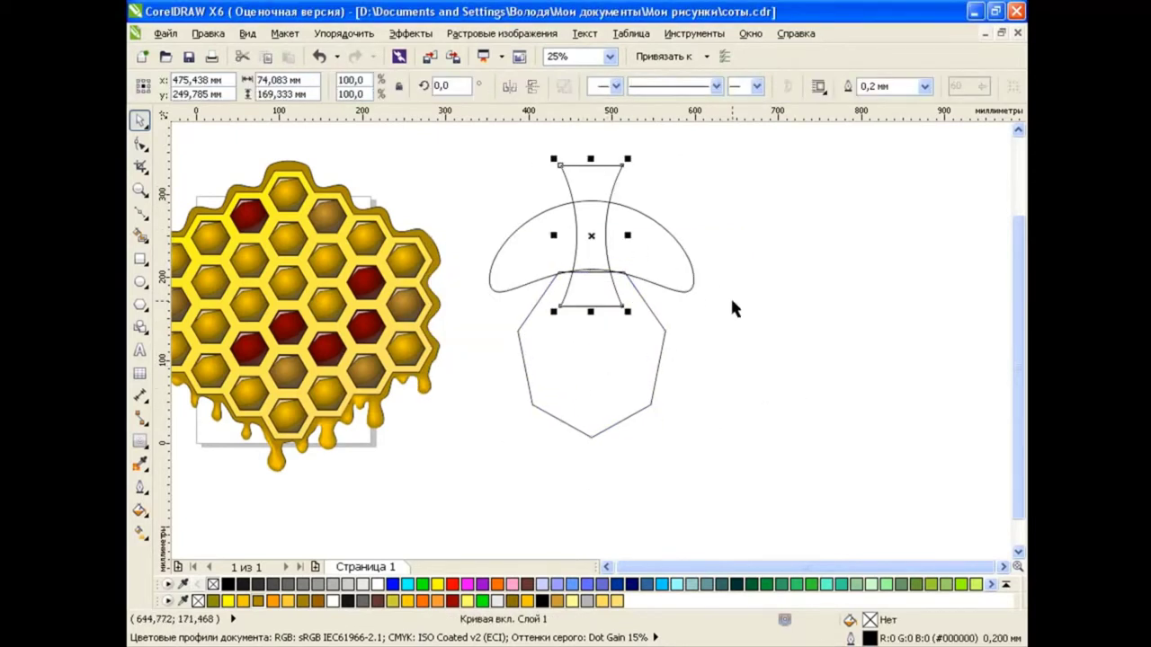
key(Delete)
click(618, 347)
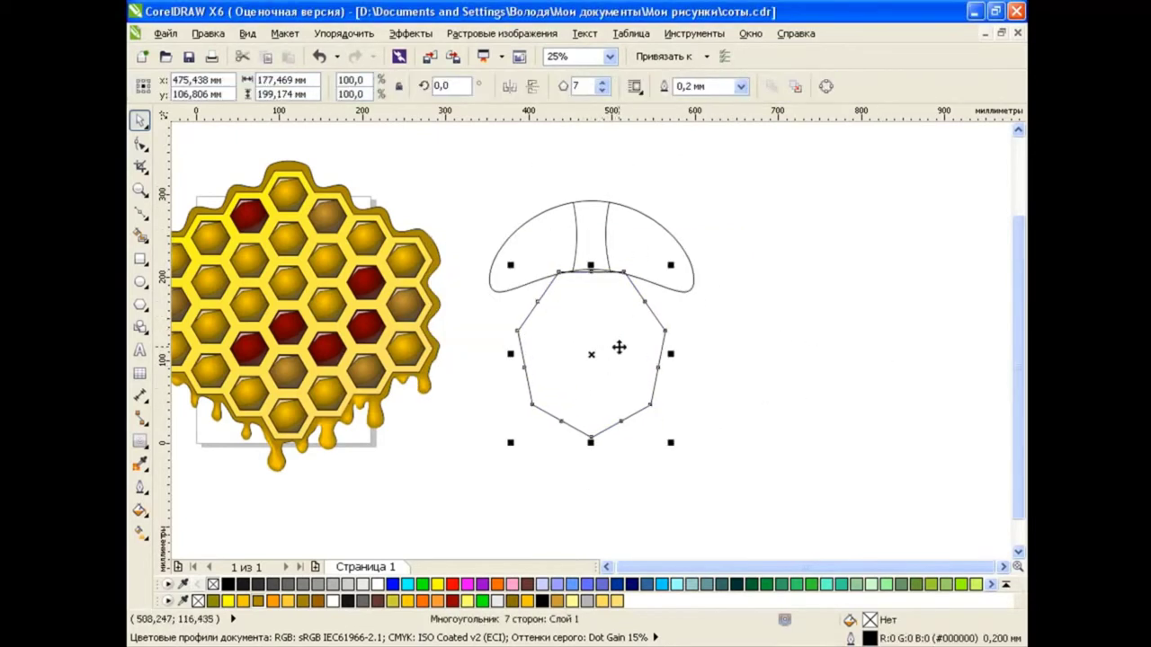
drag(670, 442, 693, 457)
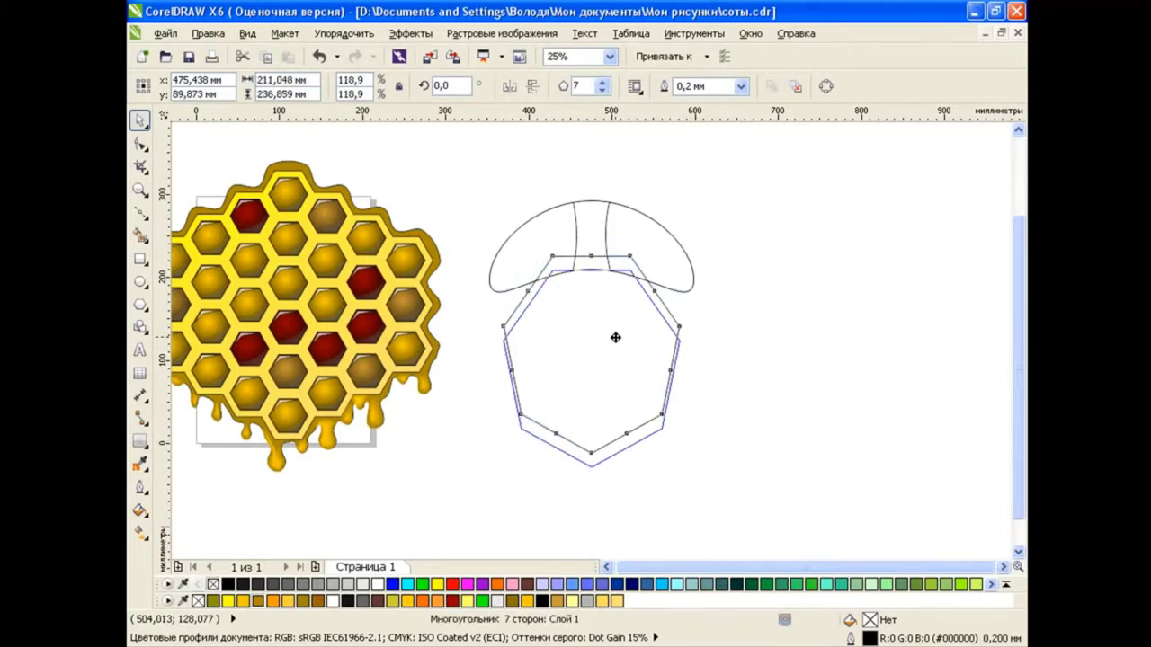
Scale the head and thorax together to 50% size.
click(454, 191)
mouse_move(455, 191)
mouse_down()
mouse_move(699, 480)
mouse_move(617, 257)
mouse_up()
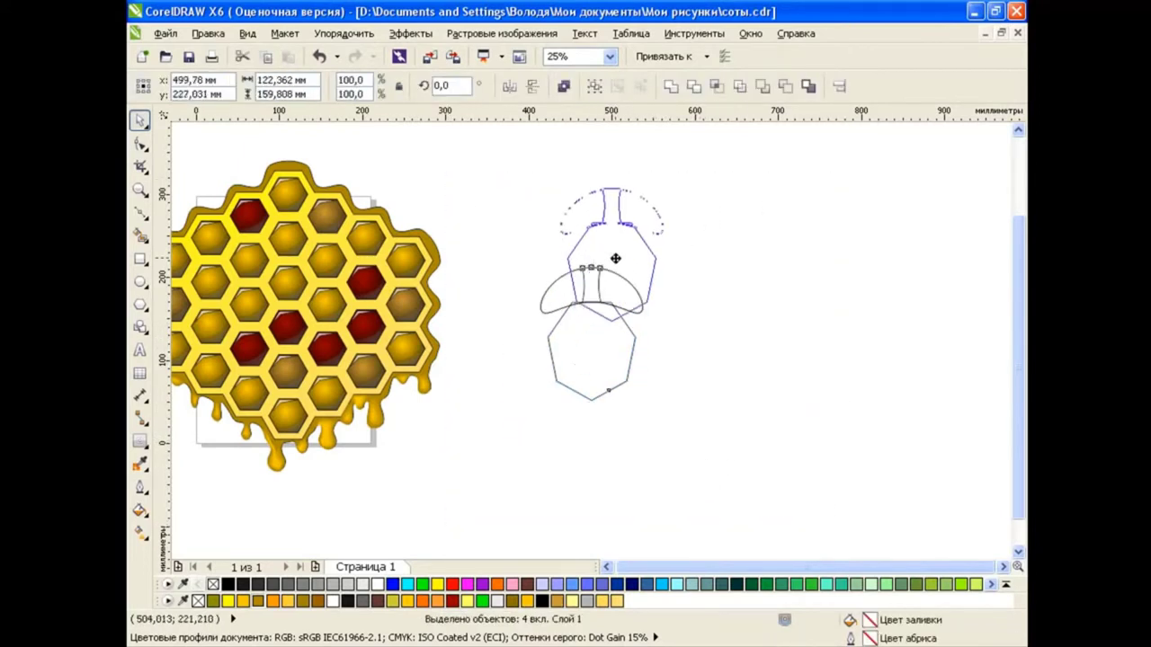
click(503, 269)
Draw an oval abdomen and centre it horizontally below the thorax.
click(140, 281)
drag(578, 298, 712, 492)
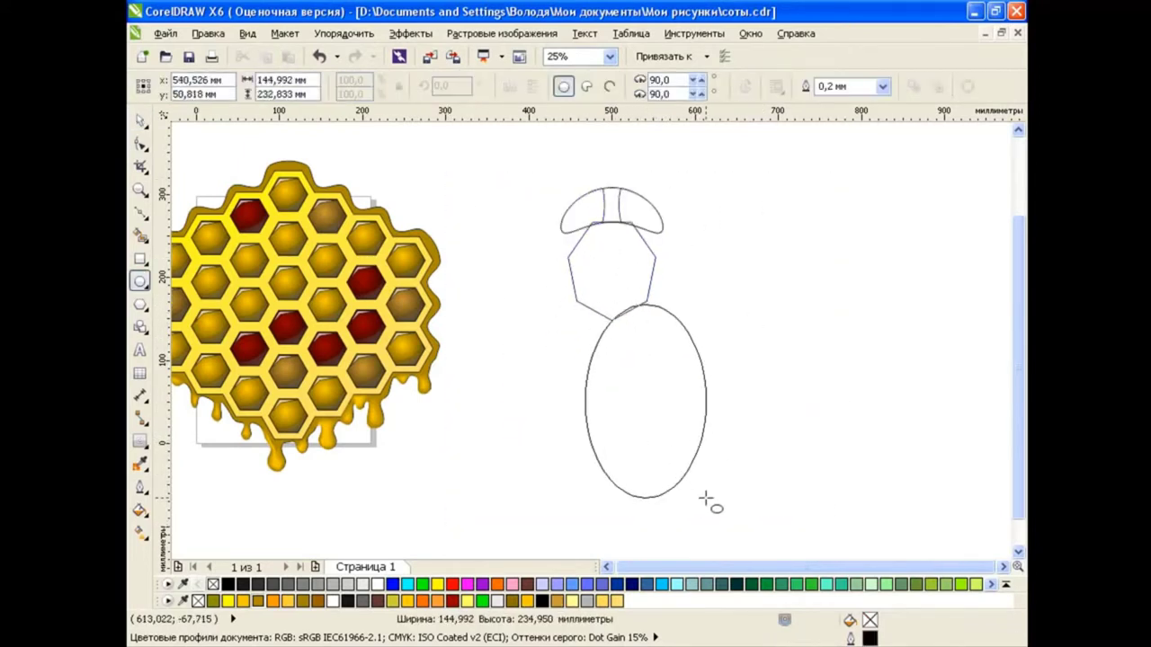
drag(646, 397, 616, 395)
key(space)
shift+click(649, 251)
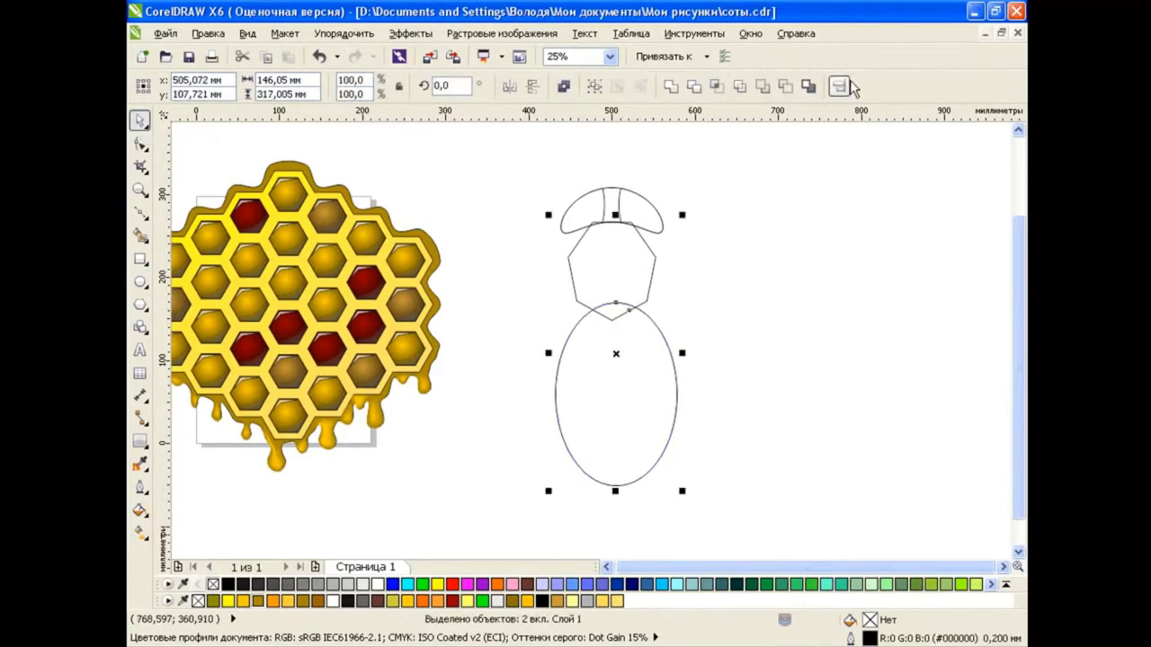
click(837, 86)
click(590, 306)
click(633, 427)
click(703, 427)
click(614, 337)
Make the oval's bottom node a cusp and pull it into a pointed tip.
key(ctrl+q)
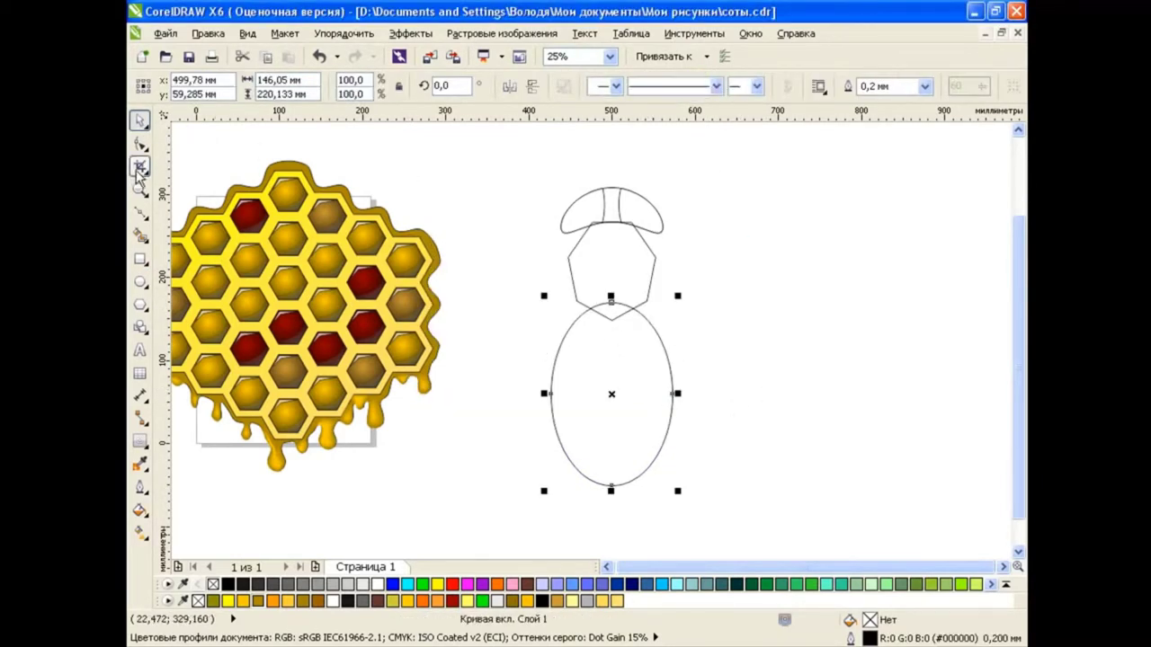
key(F10)
click(611, 485)
click(423, 86)
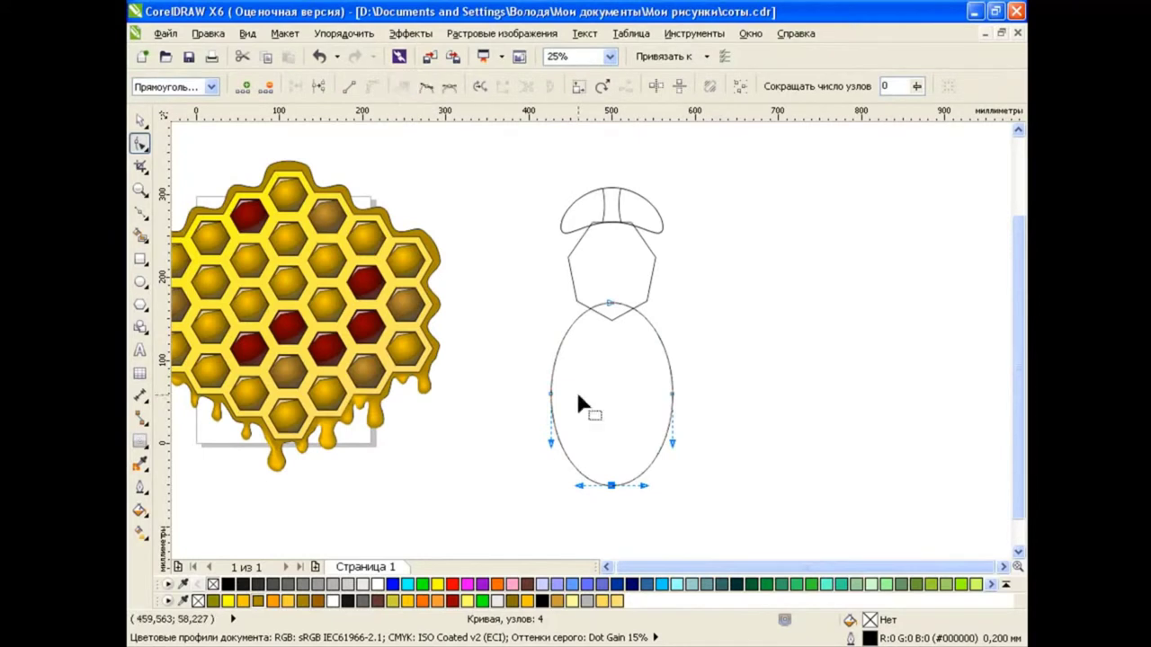
mouse_move(643, 488)
mouse_down()
mouse_move(638, 454)
mouse_move(602, 455)
mouse_up()
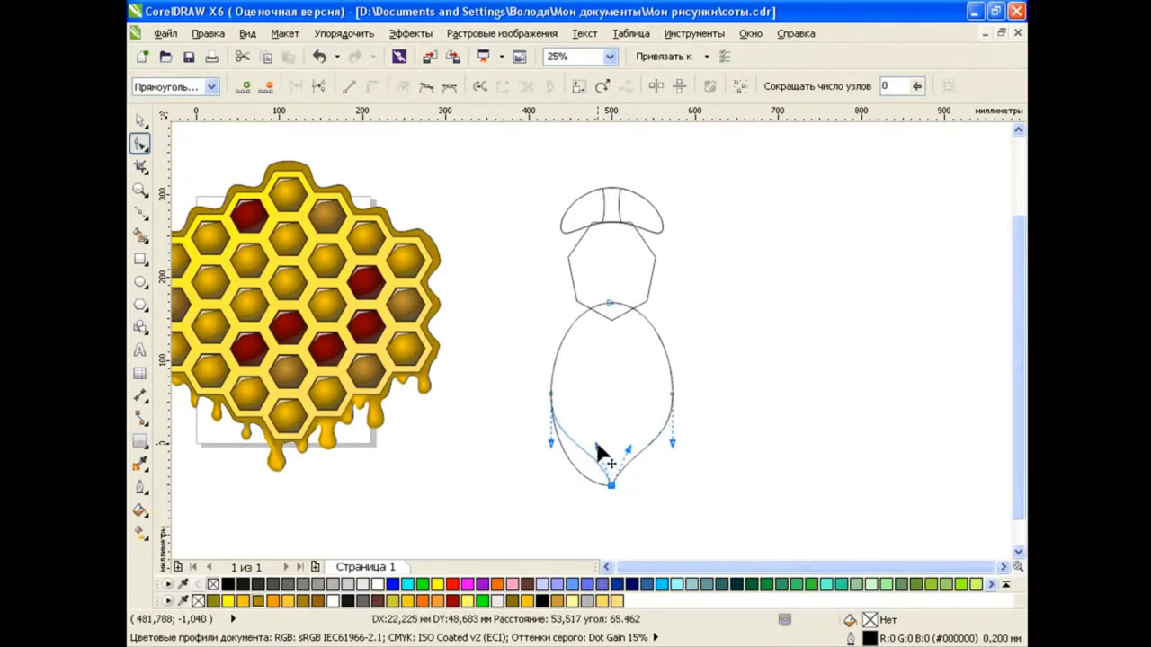
click(701, 458)
click(139, 119)
click(733, 325)
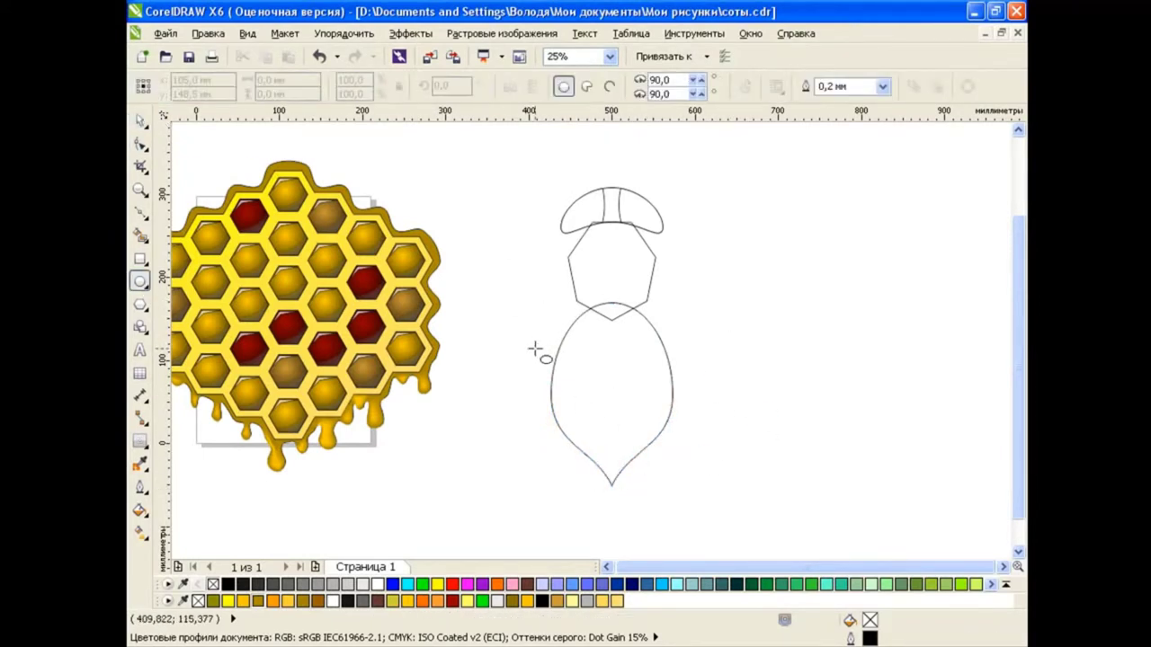
Add a wide ellipse centred across the abdomen plus a slightly lower copy.
drag(524, 338, 750, 506)
click(139, 120)
shift+click(622, 340)
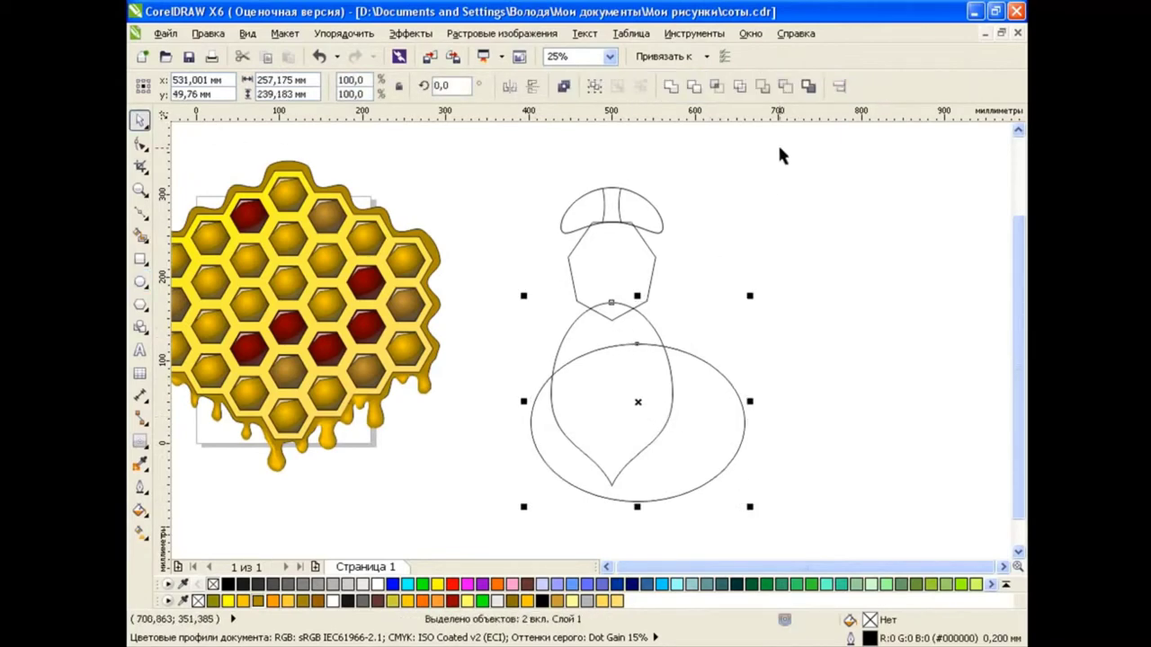
key(ctrl+shift+a)
key(Return)
click(704, 437)
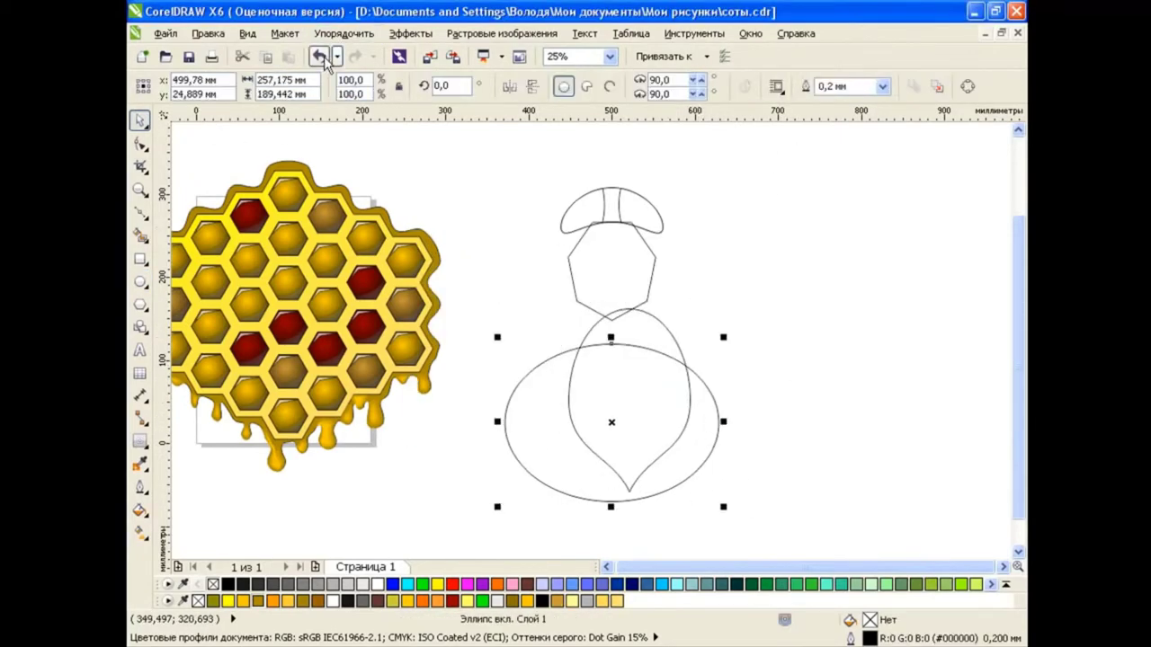
drag(707, 437, 705, 447)
click(756, 464)
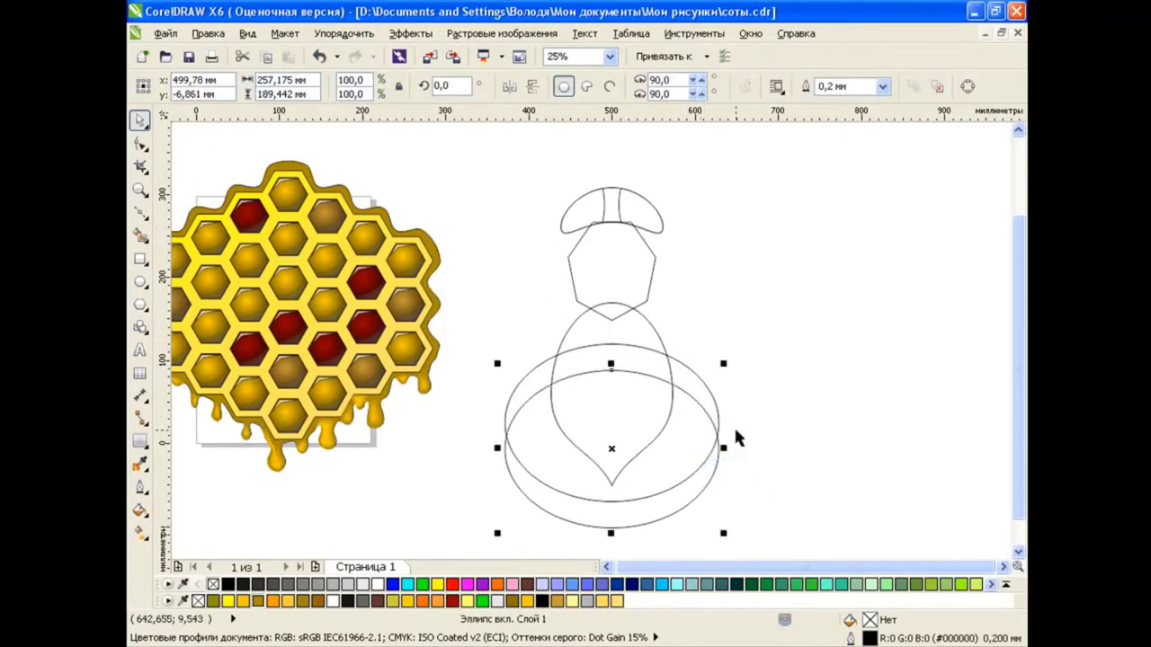
click(760, 357)
Smart Fill the first stripe and move the helper ellipses further down.
click(140, 236)
click(621, 362)
key(space)
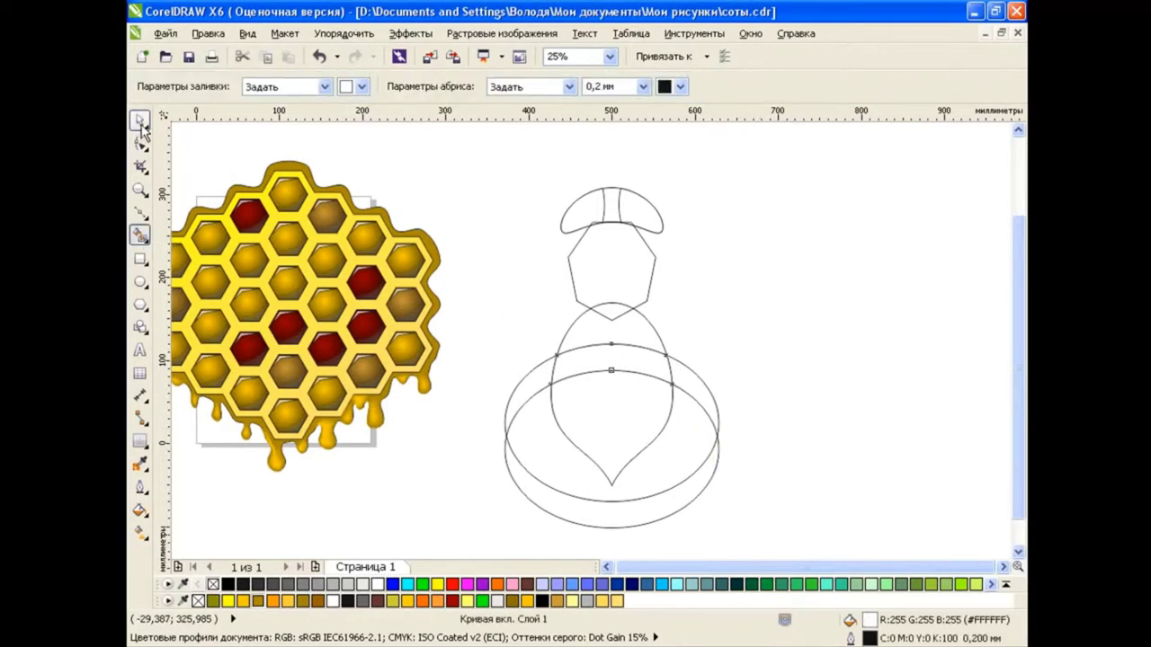
click(616, 407)
drag(616, 406, 616, 462)
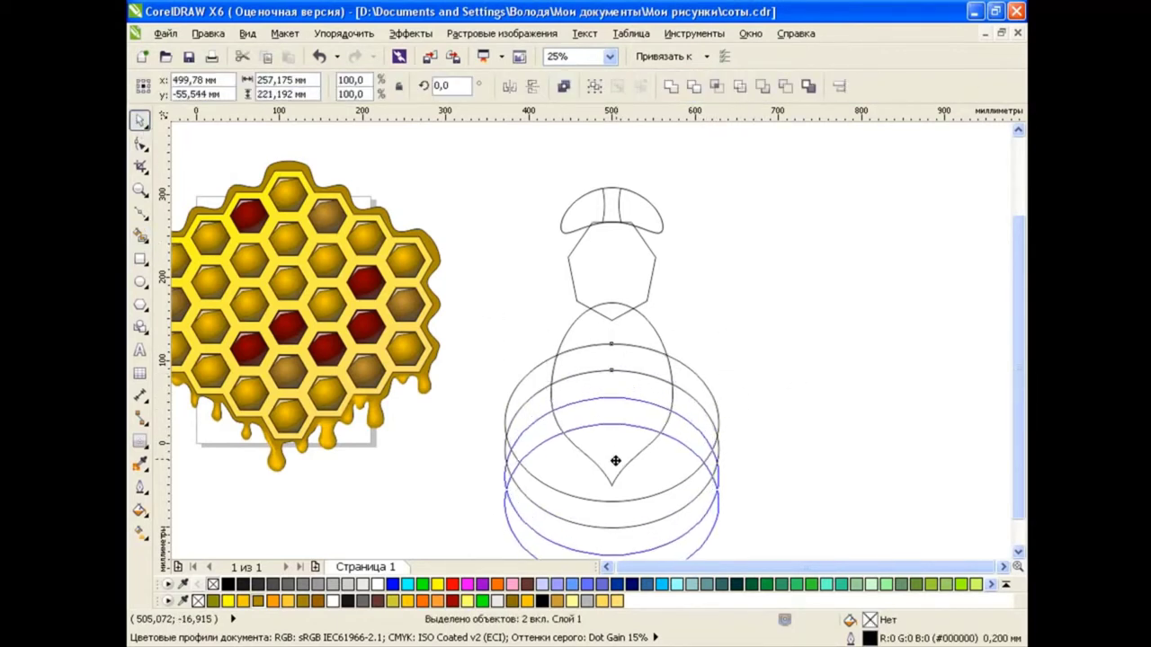
Smart Fill the next stripe and delete the helper ellipses.
click(141, 236)
click(569, 410)
key(space)
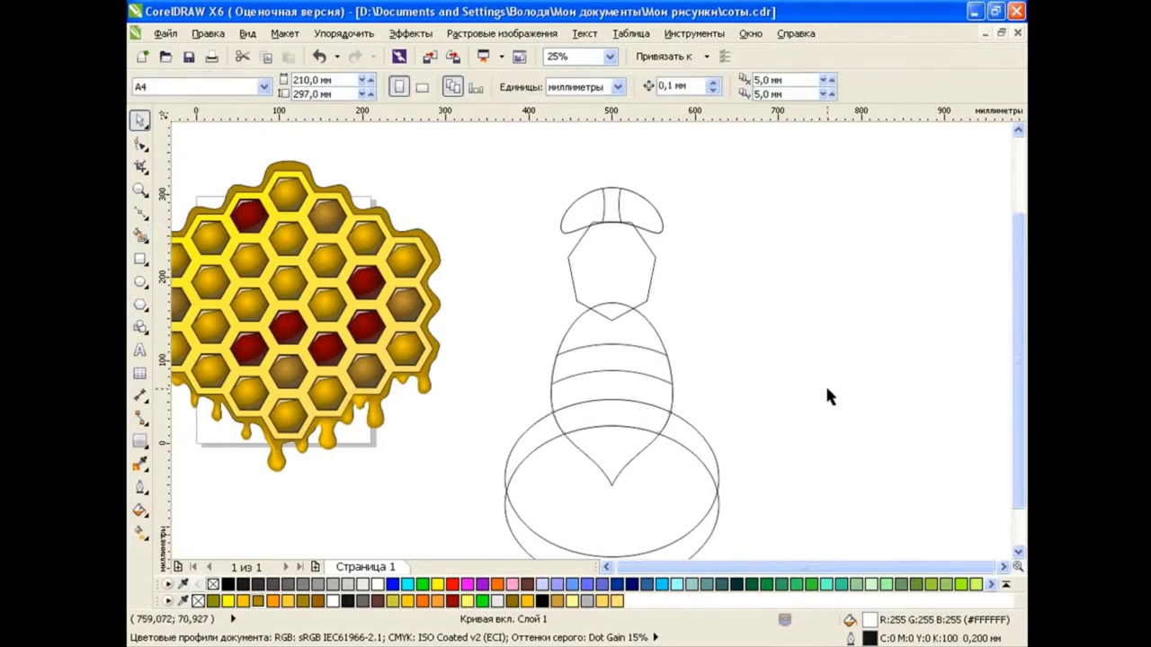
click(713, 455)
key(Delete)
key(F6)
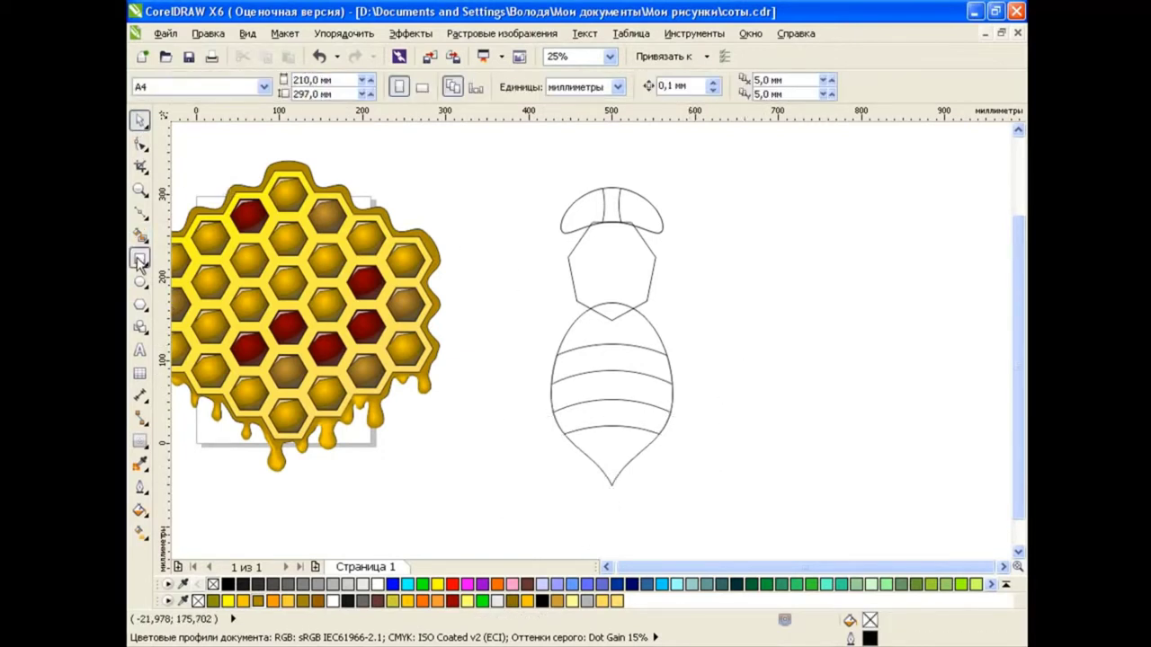
Draw a tall rectangle beside the body and bend its nodes into a wing.
drag(662, 243, 754, 428)
key(F10)
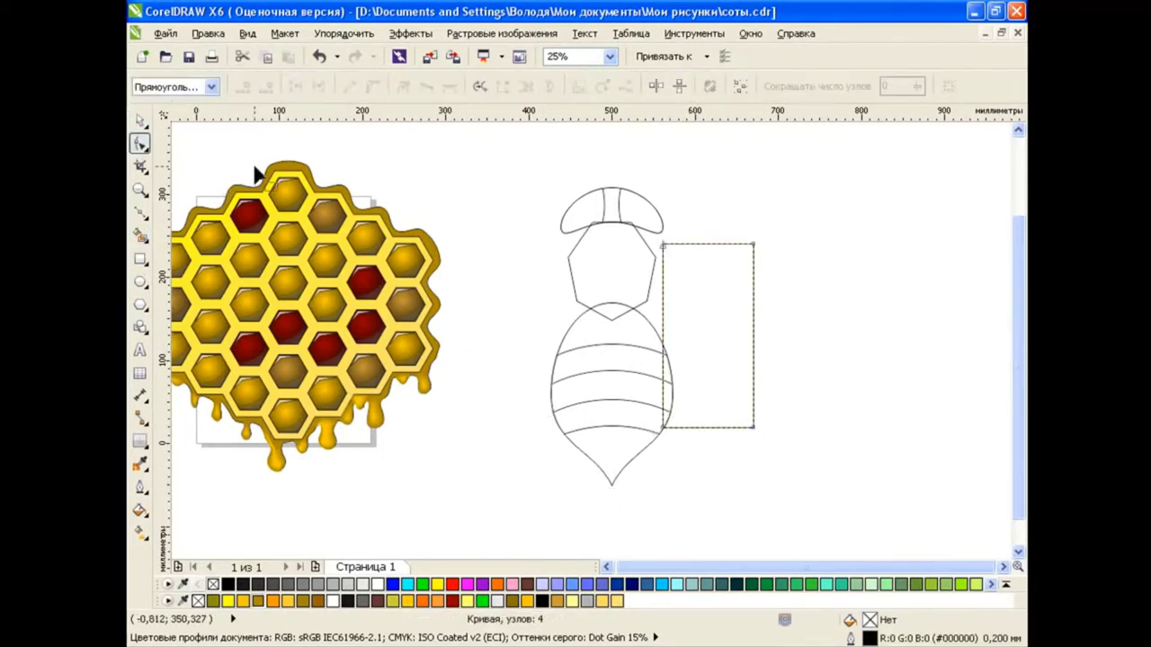
click(815, 344)
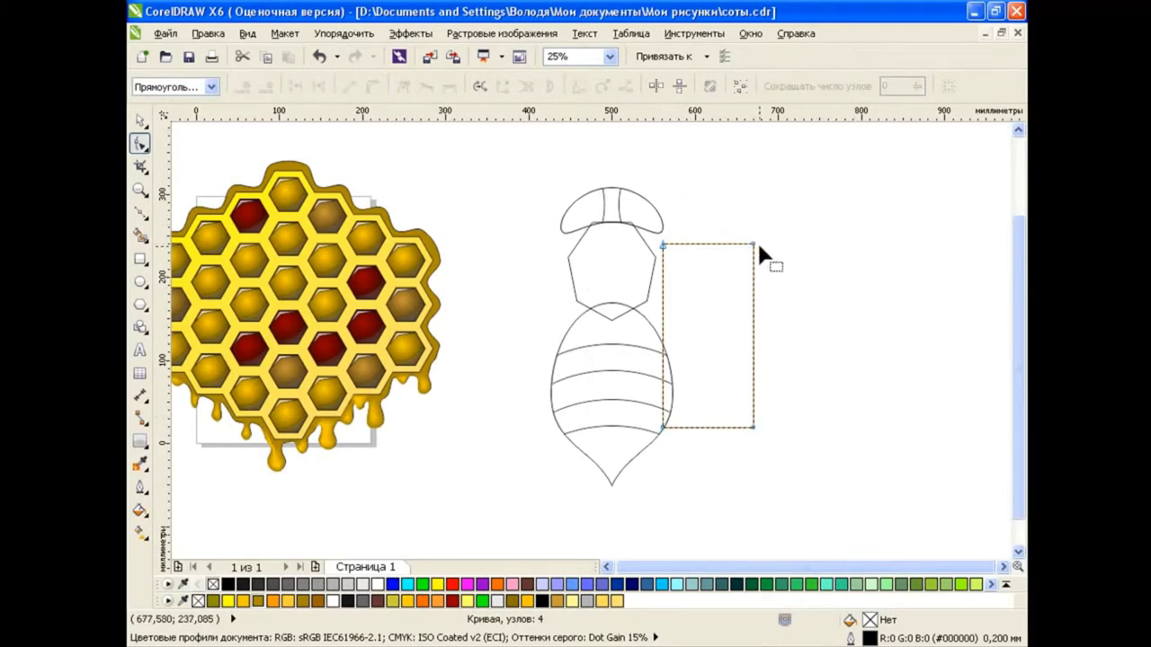
drag(760, 249, 728, 246)
drag(670, 263, 771, 263)
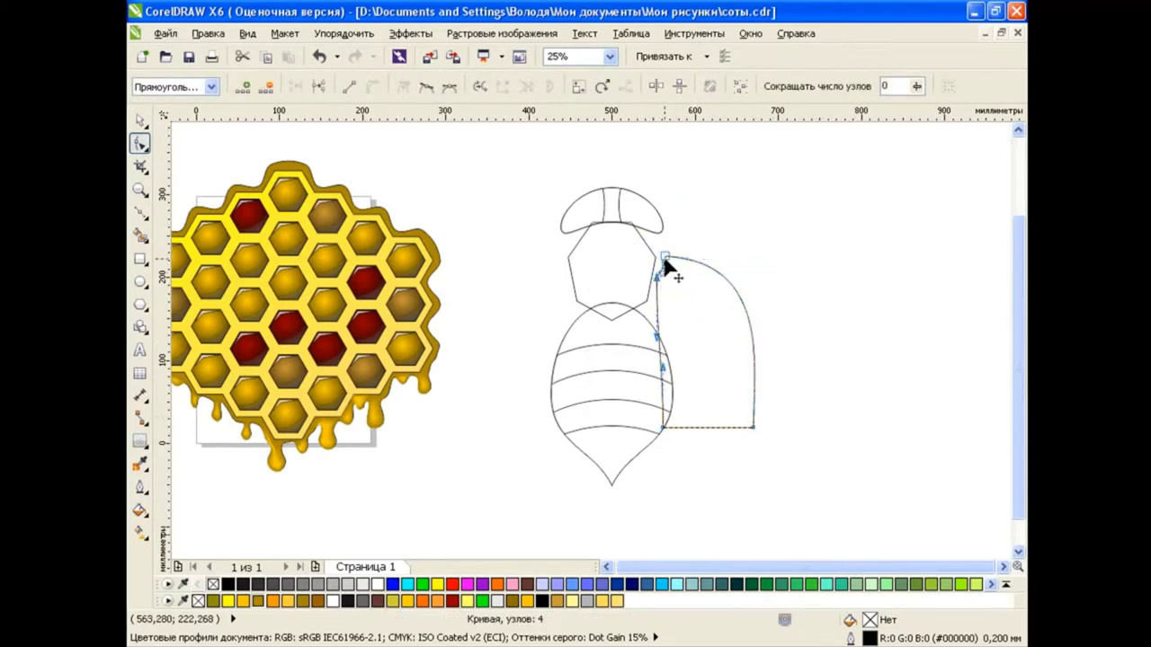
drag(662, 260, 661, 434)
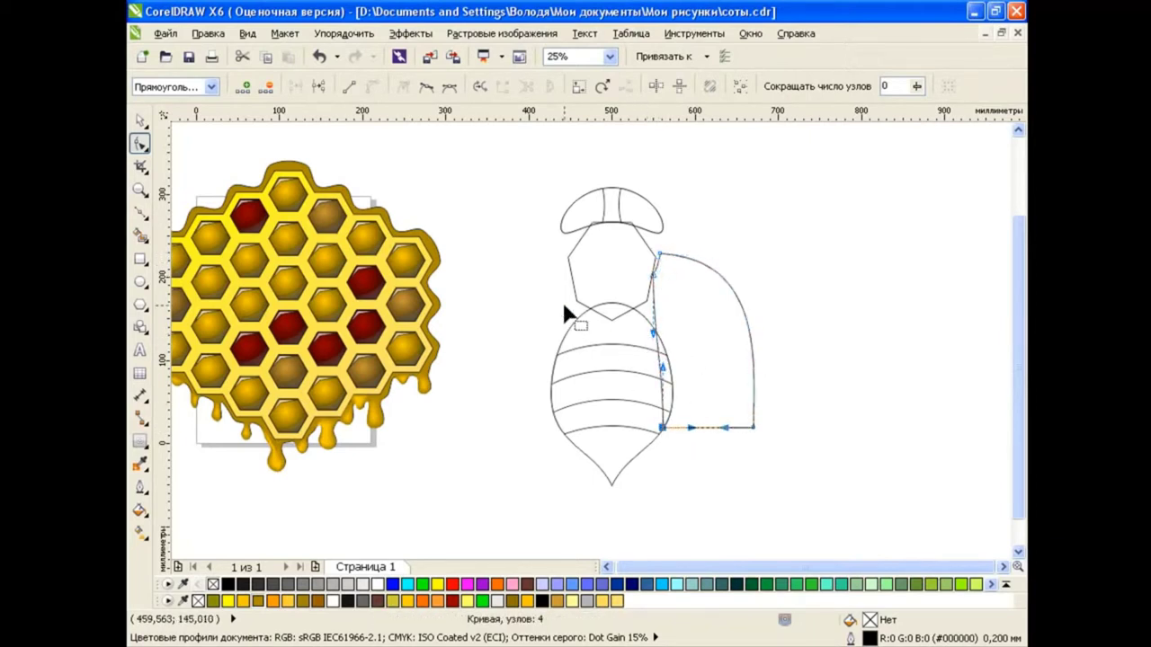
drag(666, 428, 760, 437)
drag(767, 264, 726, 373)
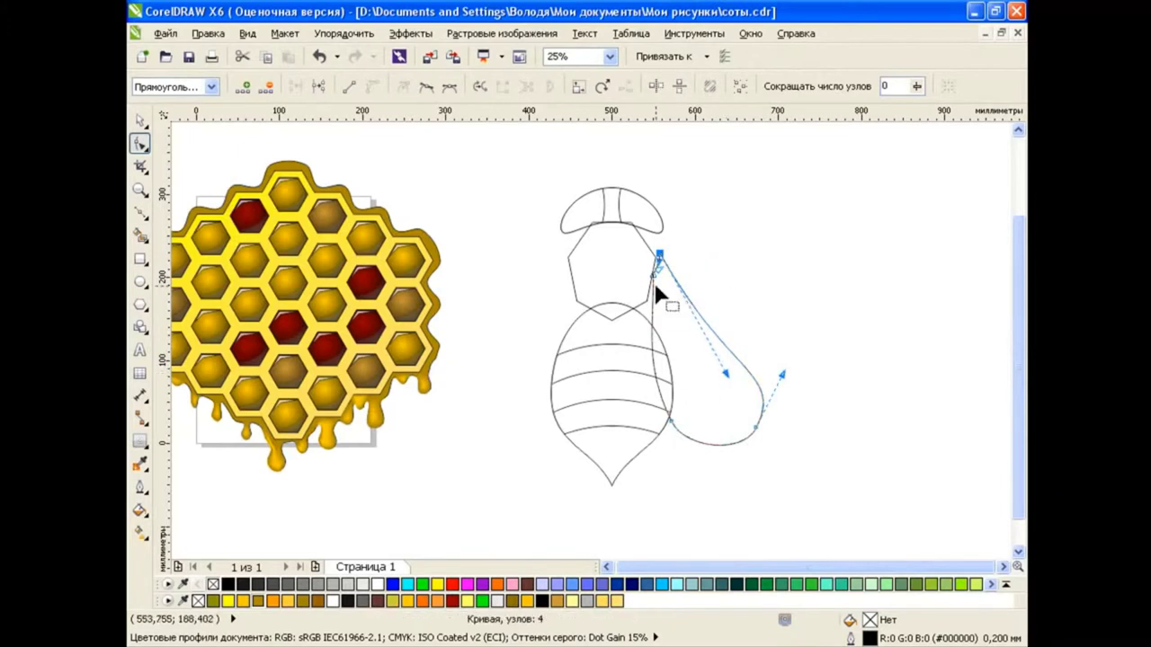
Refine the wing's inner edge and bottom into a teardrop shape.
drag(663, 347, 714, 319)
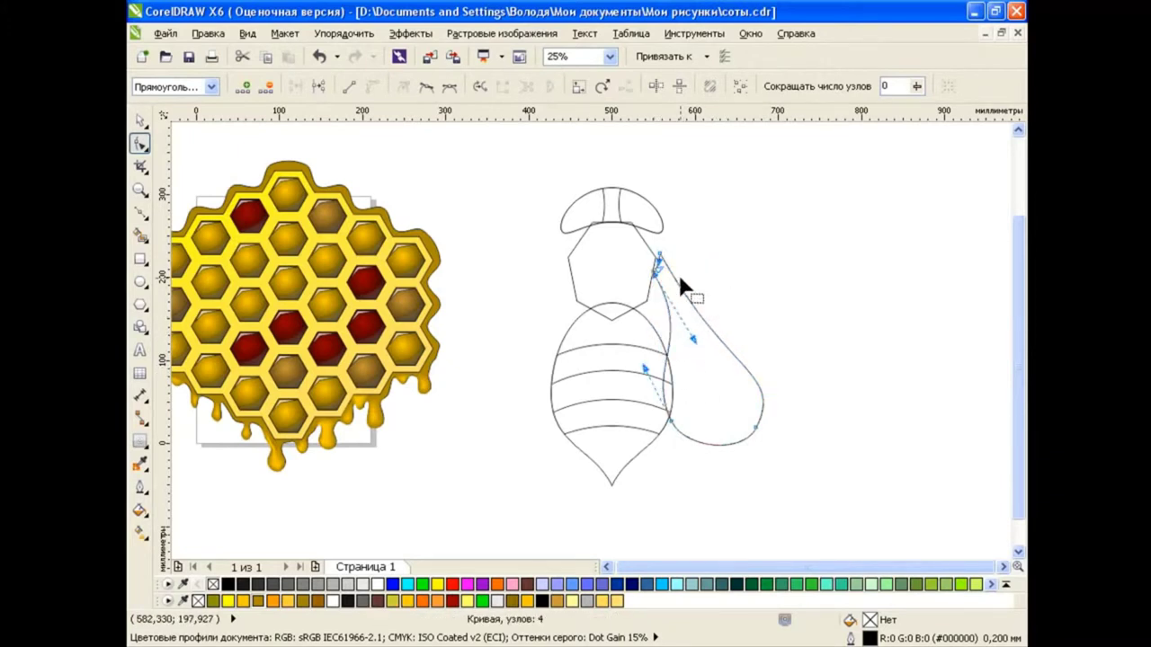
click(674, 426)
drag(647, 381, 666, 414)
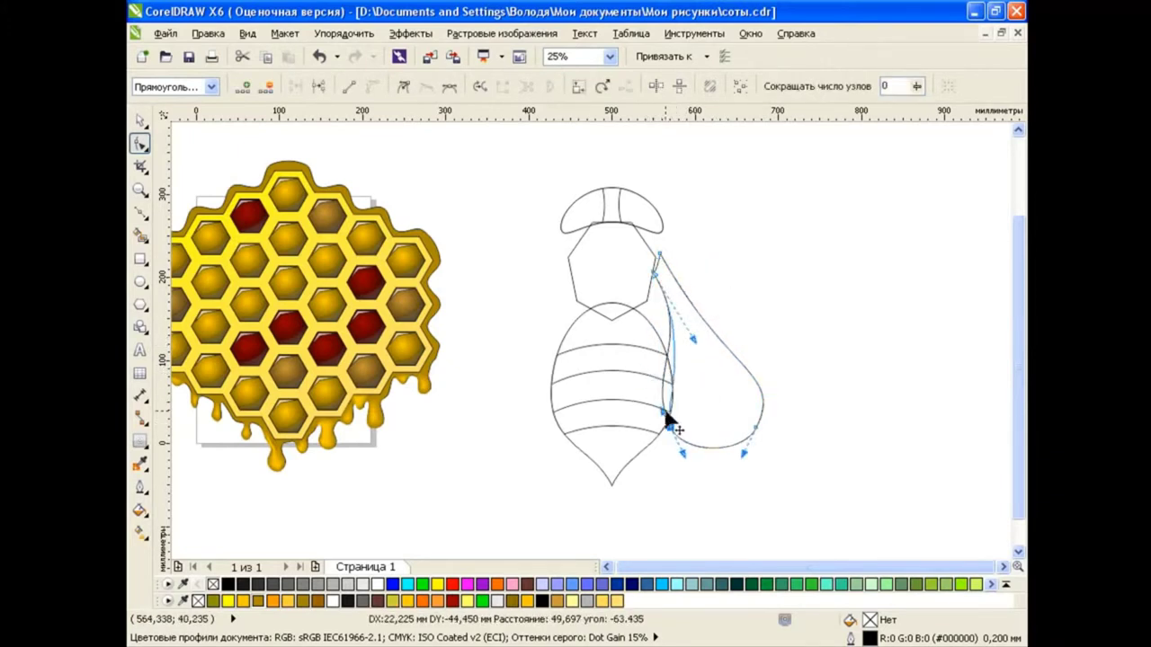
drag(690, 338, 666, 339)
drag(726, 447, 775, 405)
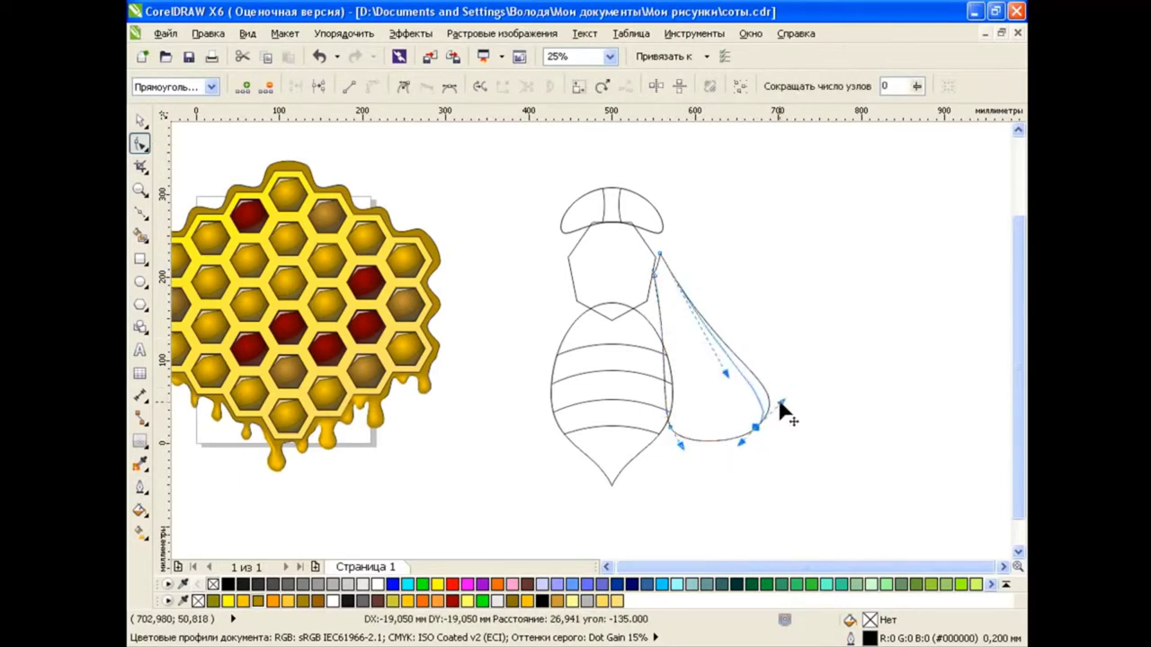
Duplicate the wing, mirror it horizontally and place it on the left side.
click(140, 121)
click(675, 278)
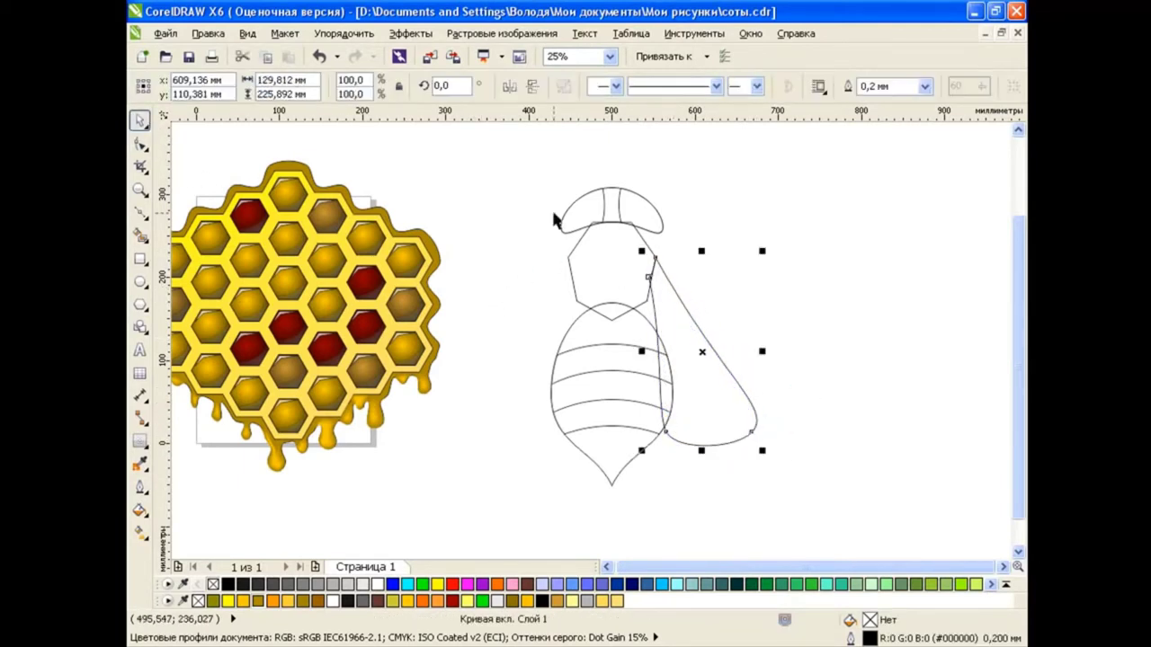
click(295, 56)
click(509, 86)
drag(701, 351, 521, 352)
click(789, 358)
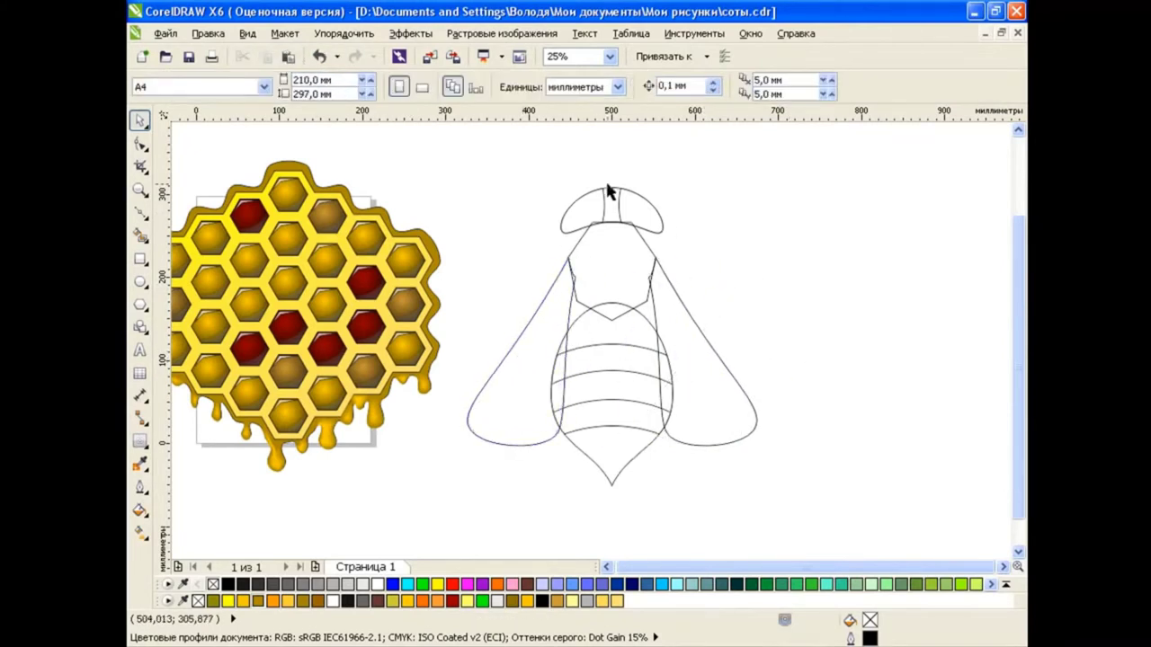
Draw a curved antenna line and duplicate it slightly offset as a second edge.
click(142, 214)
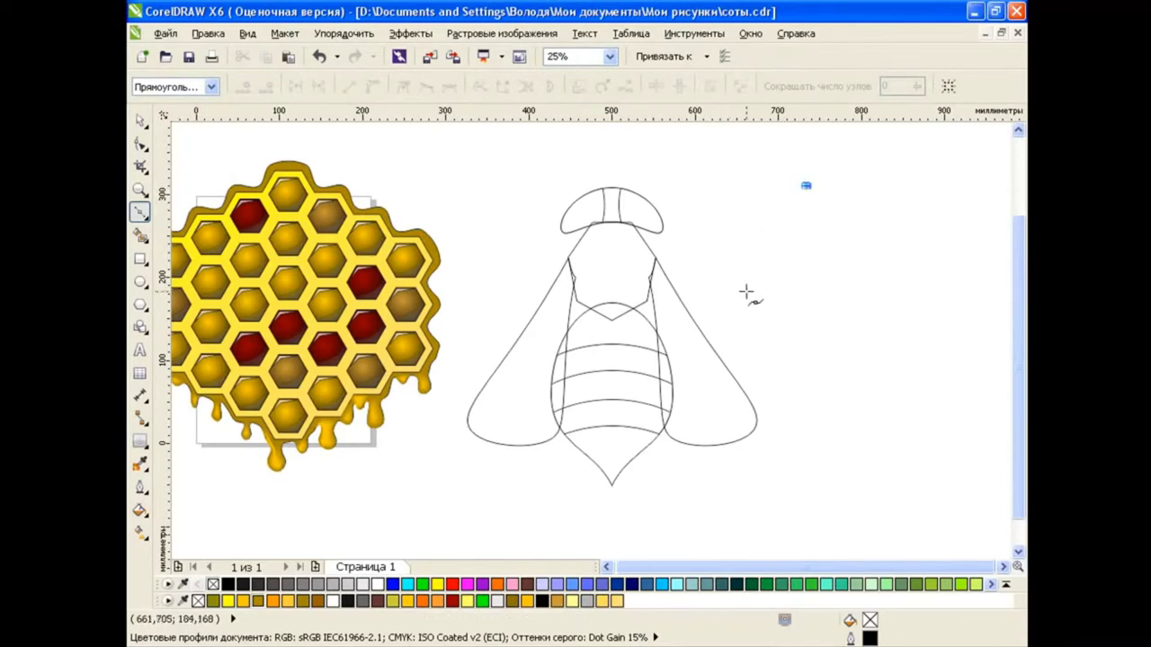
drag(754, 286, 765, 329)
key(space)
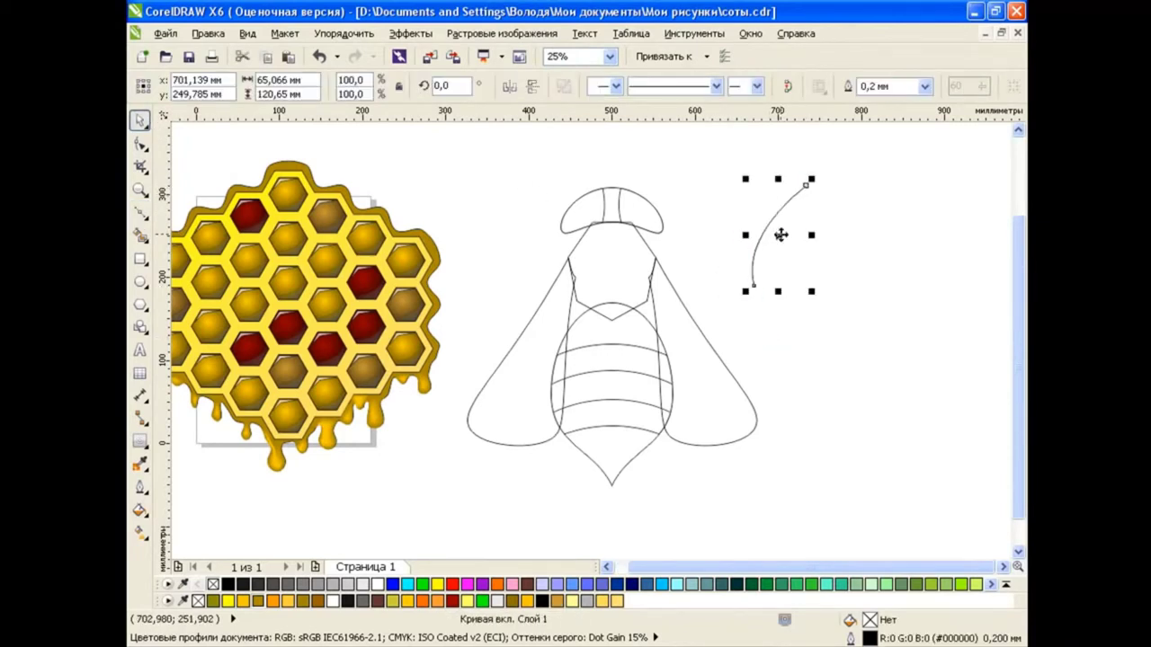
click(781, 235)
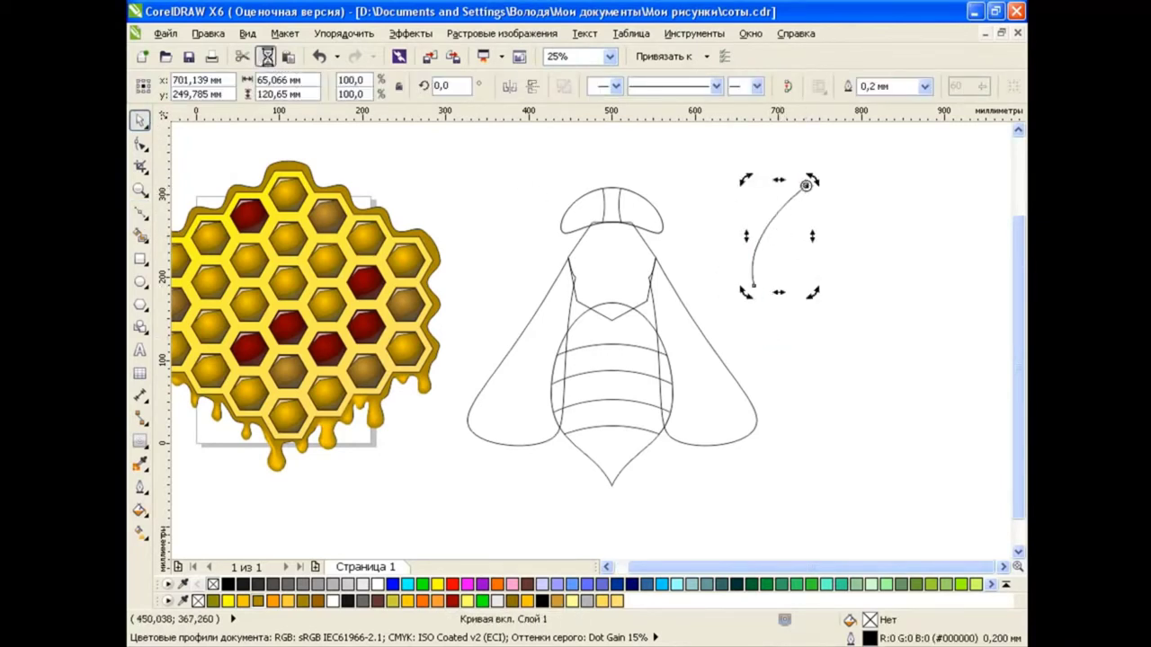
drag(815, 305, 822, 298)
key(F10)
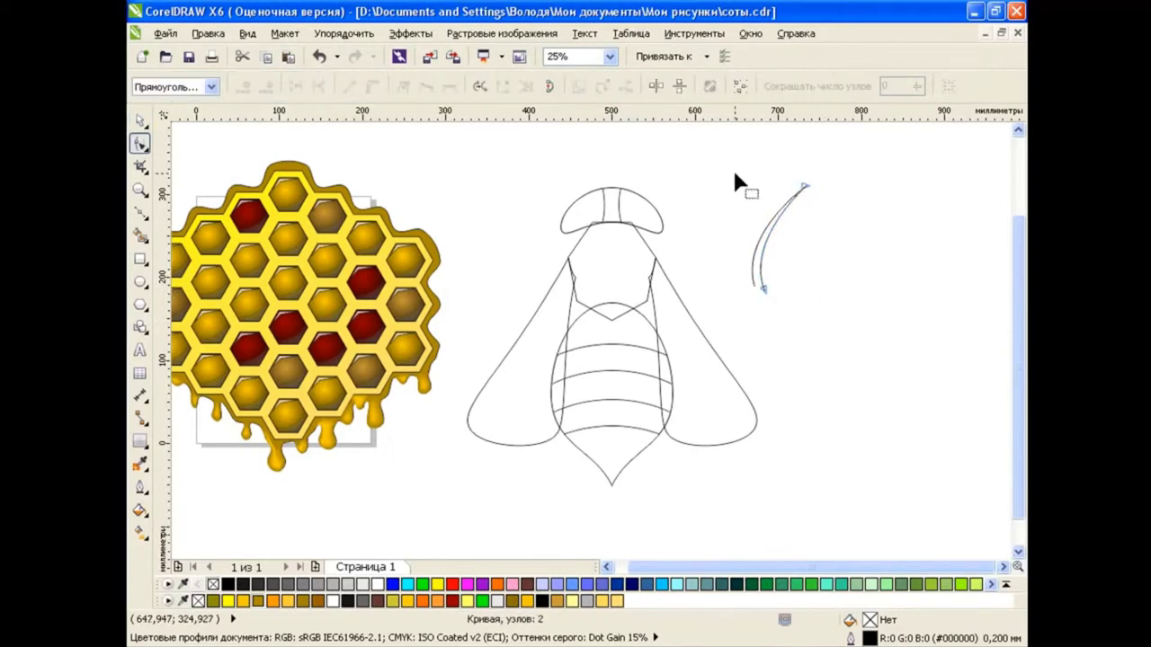
click(843, 346)
scroll(798, 209, up, 3)
scroll(783, 202, down, 1)
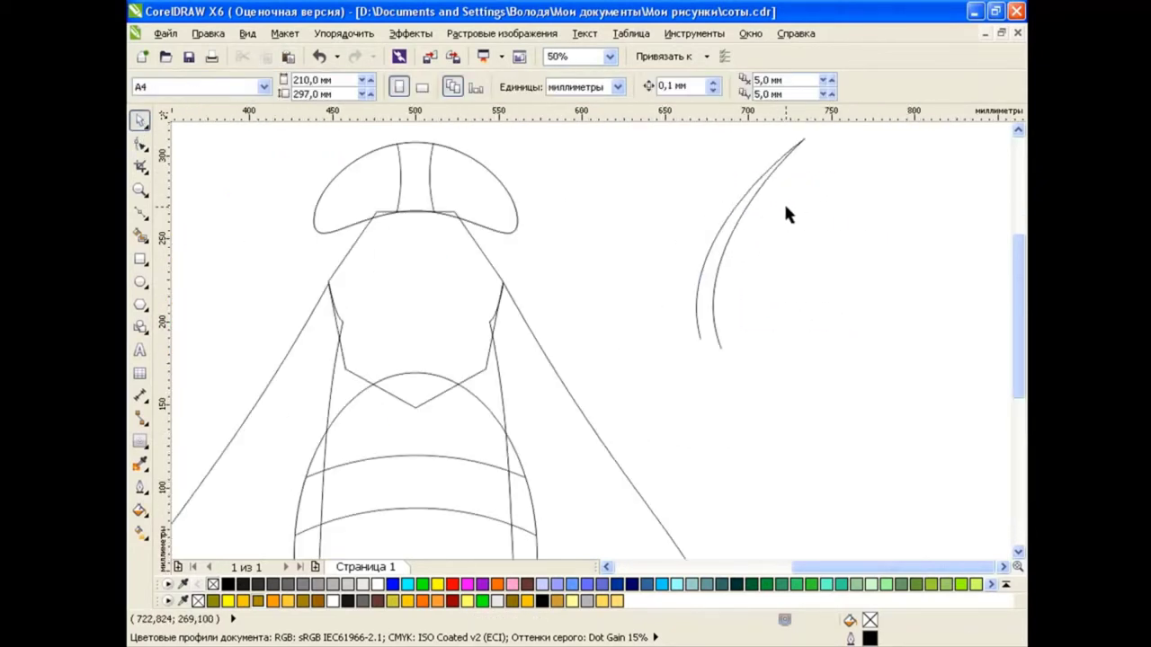
Close the curve ends with rectangles and Smart Fill a closed antenna shape.
key(F6)
drag(681, 332, 797, 407)
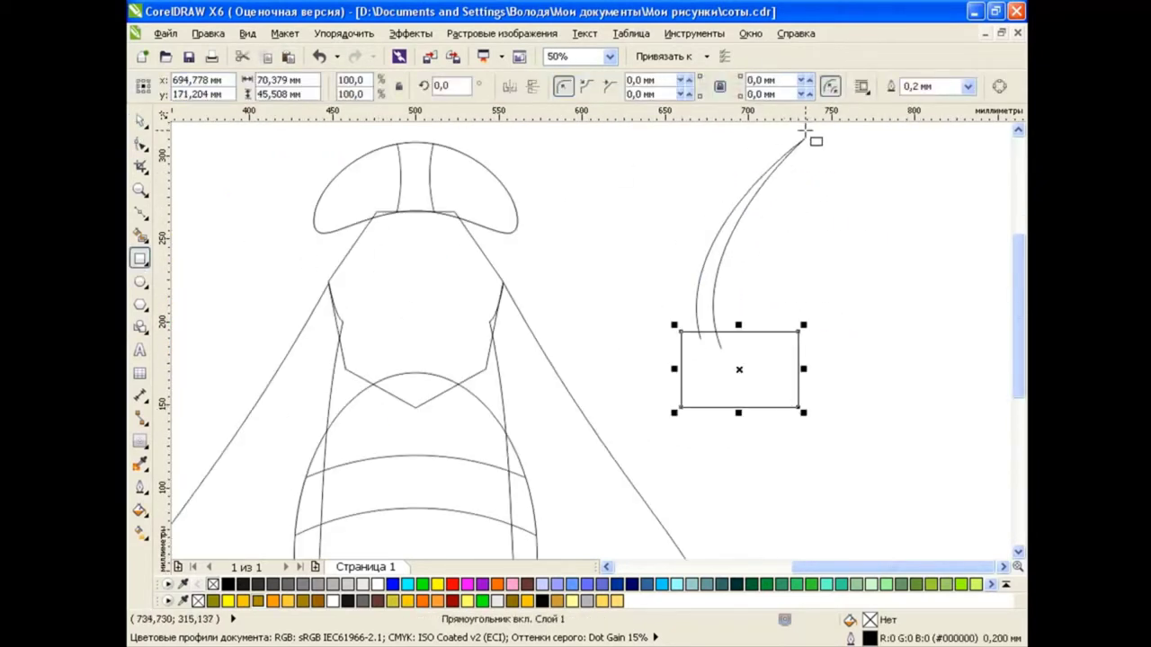
drag(797, 131, 824, 142)
click(139, 234)
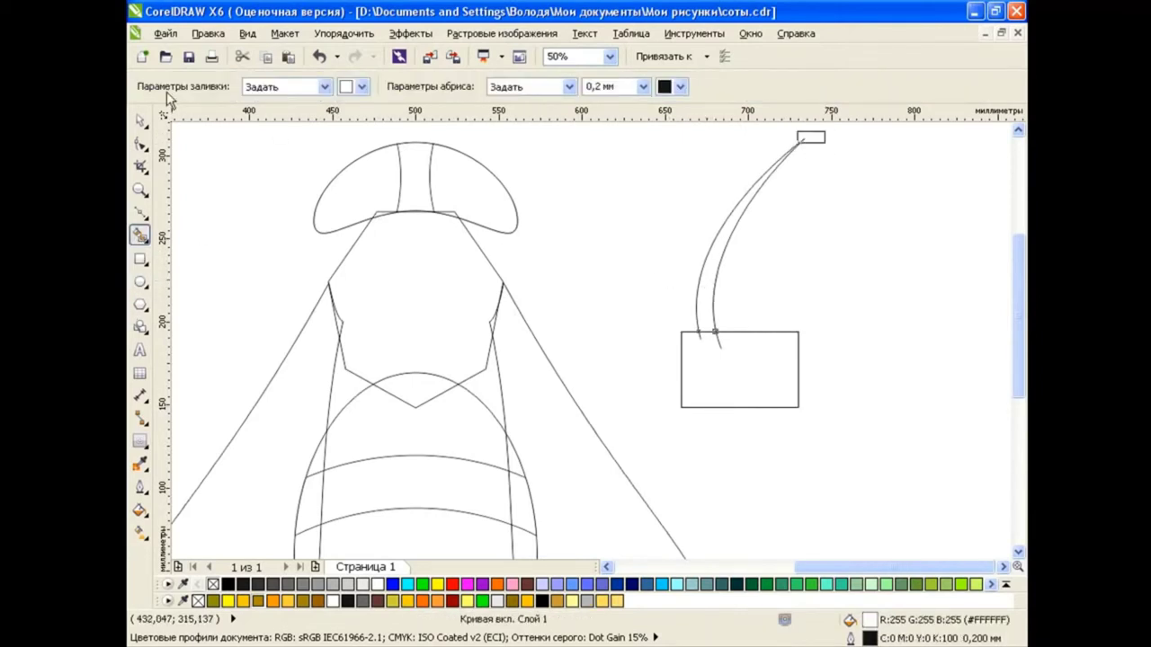
key(space)
click(707, 286)
key(ctrl+d)
scroll(728, 339, down, 1)
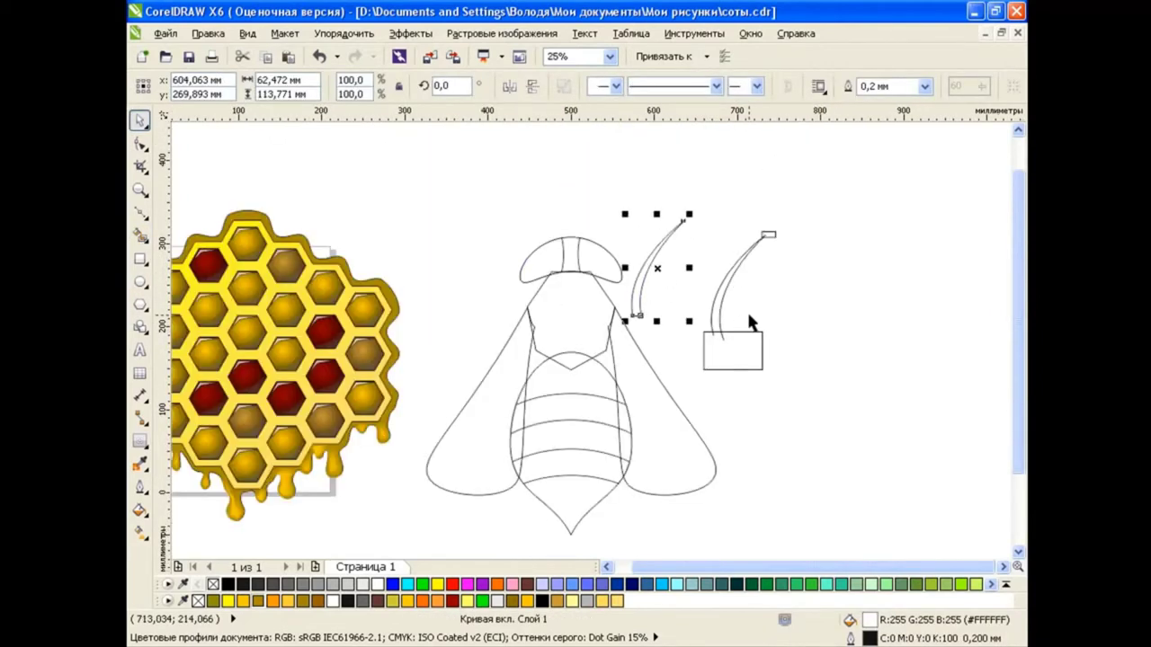
key(Delete)
Shrink the antenna onto the head and add a mirrored copy on the left.
click(652, 288)
drag(689, 267, 589, 206)
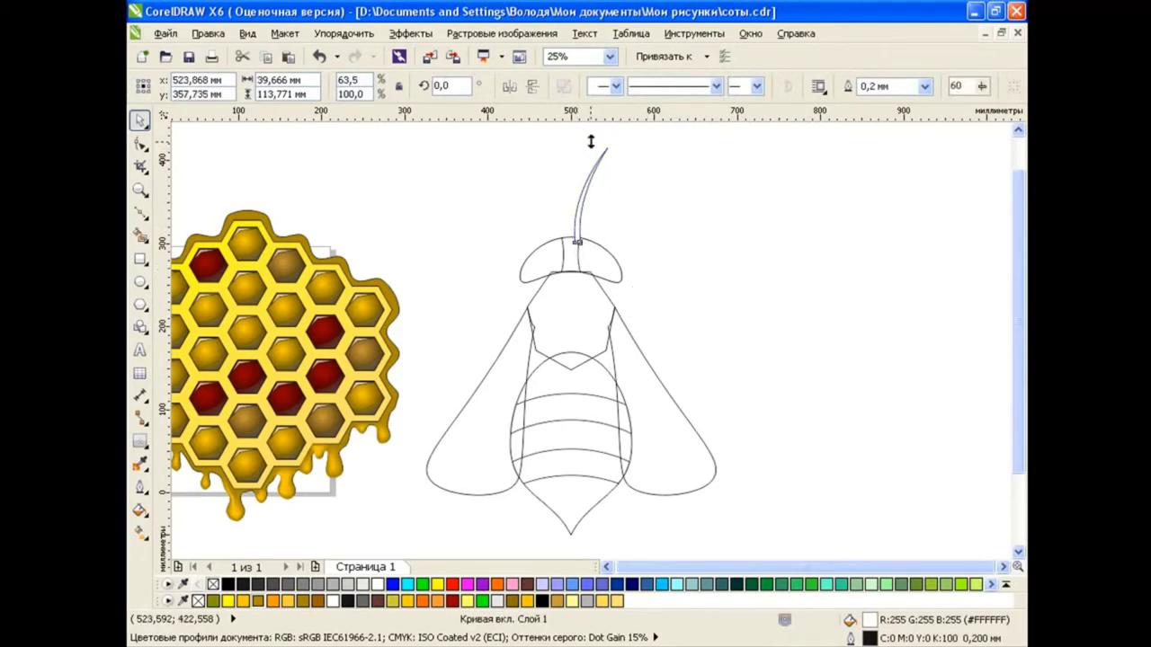
mouse_move(590, 141)
mouse_down()
mouse_move(600, 213)
mouse_move(555, 213)
mouse_up()
click(287, 57)
click(509, 87)
click(654, 258)
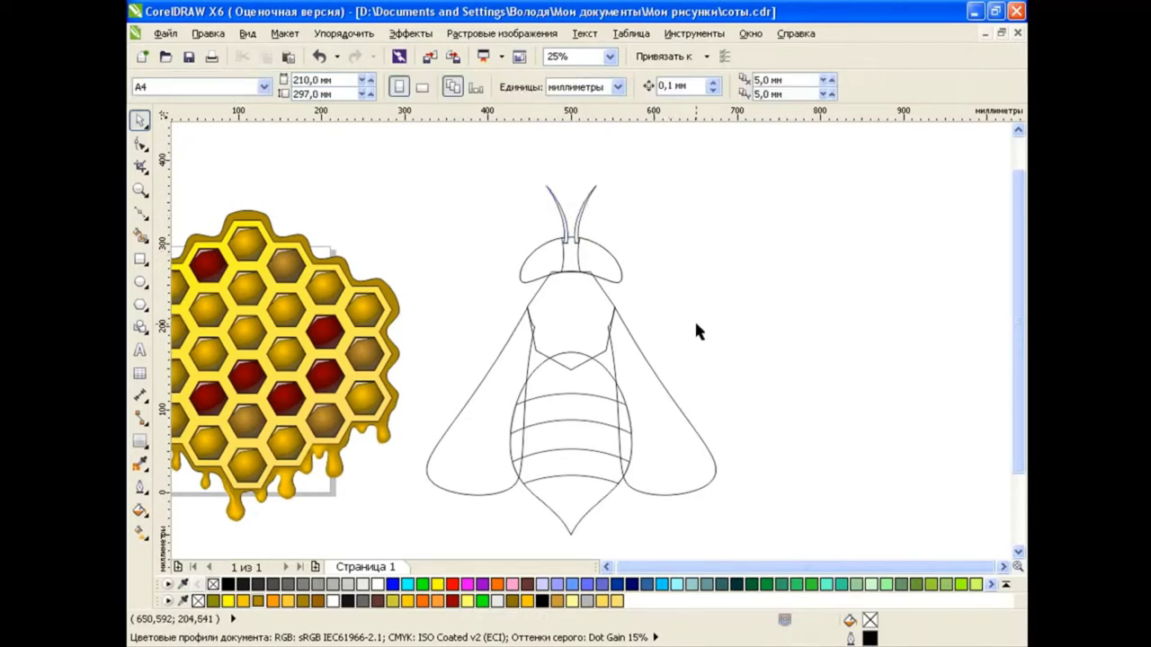
click(616, 261)
Give the right eye a yellow-to-black fountain fill.
click(139, 510)
click(223, 528)
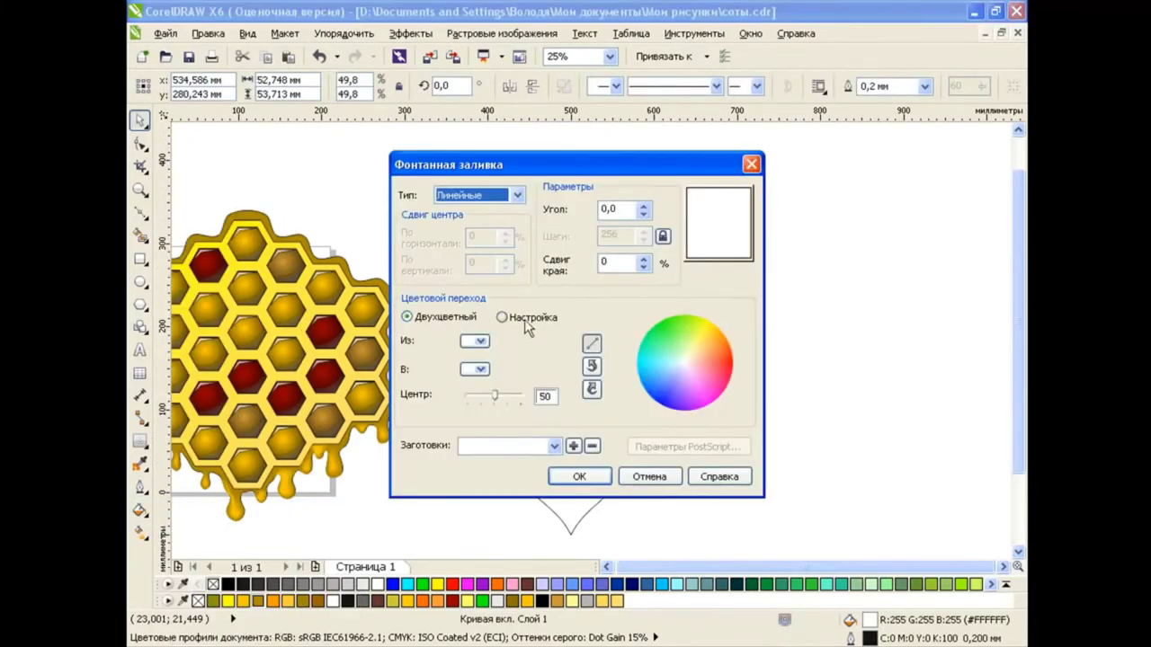
click(475, 340)
click(504, 360)
click(476, 368)
click(469, 386)
click(579, 476)
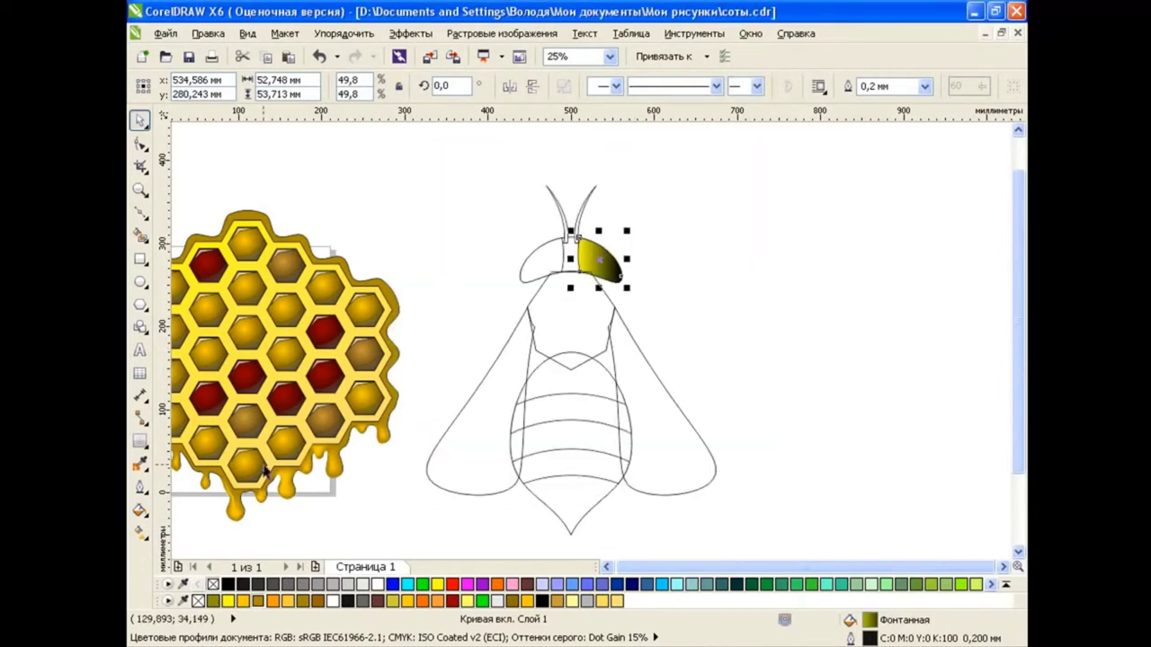
Shift the gradient start with the Interactive Fill tool and match the left eye.
click(139, 530)
click(267, 527)
drag(504, 261, 544, 259)
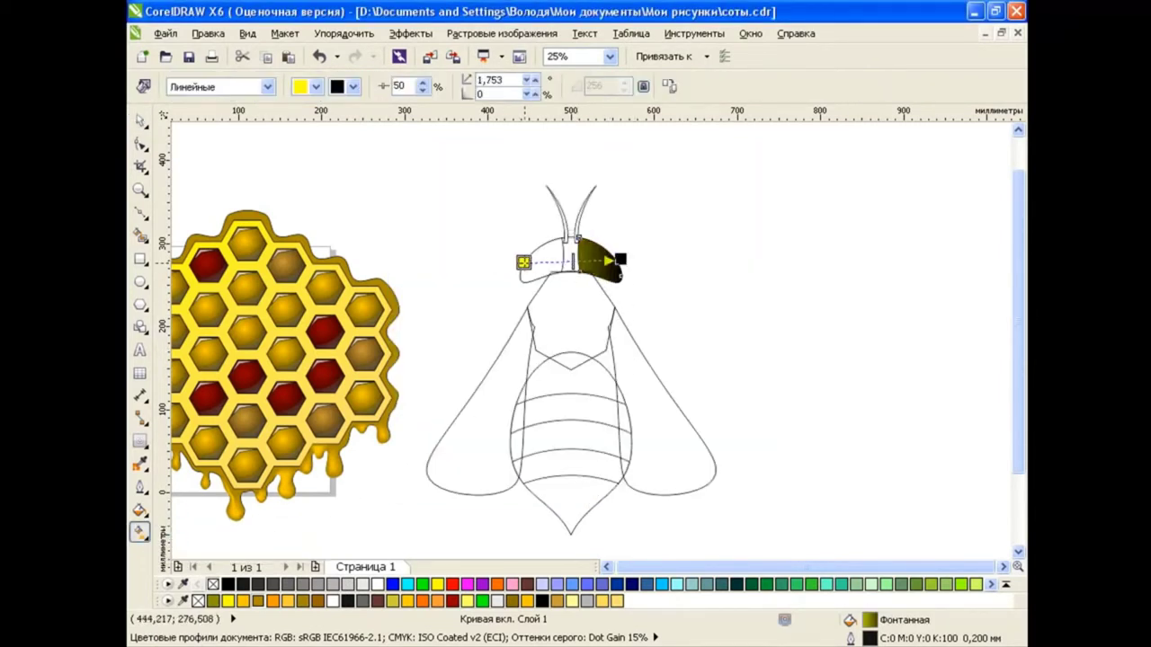
click(141, 120)
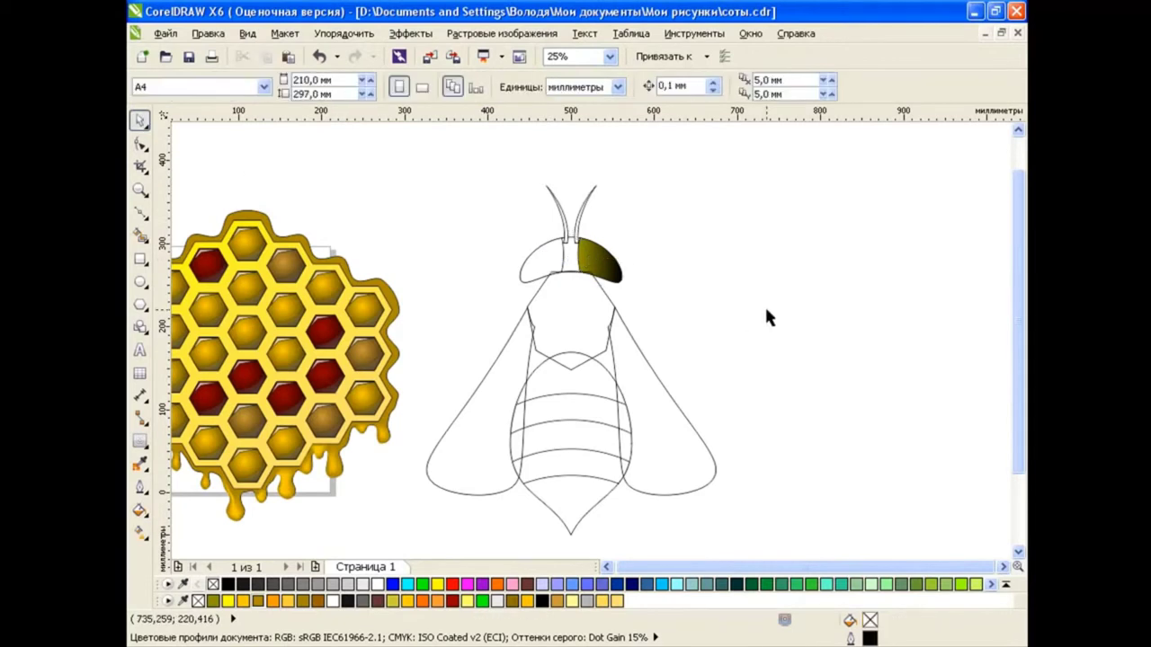
drag(609, 257, 522, 162)
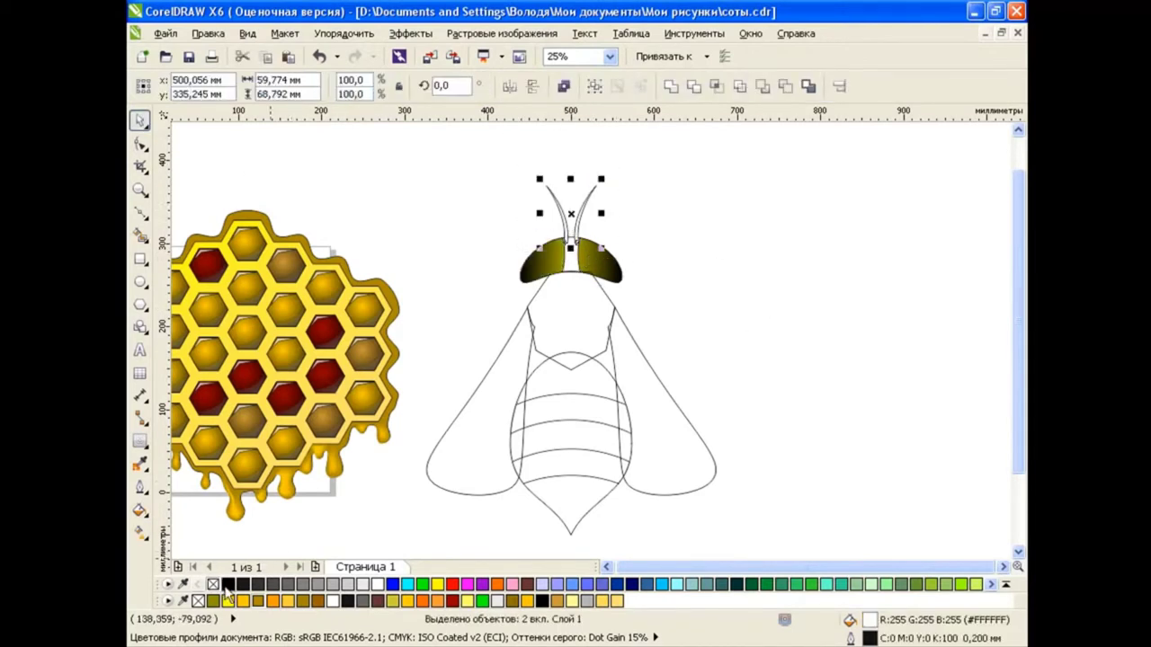
Fill the antennae and the head shape with solid black.
click(227, 584)
click(725, 354)
click(579, 268)
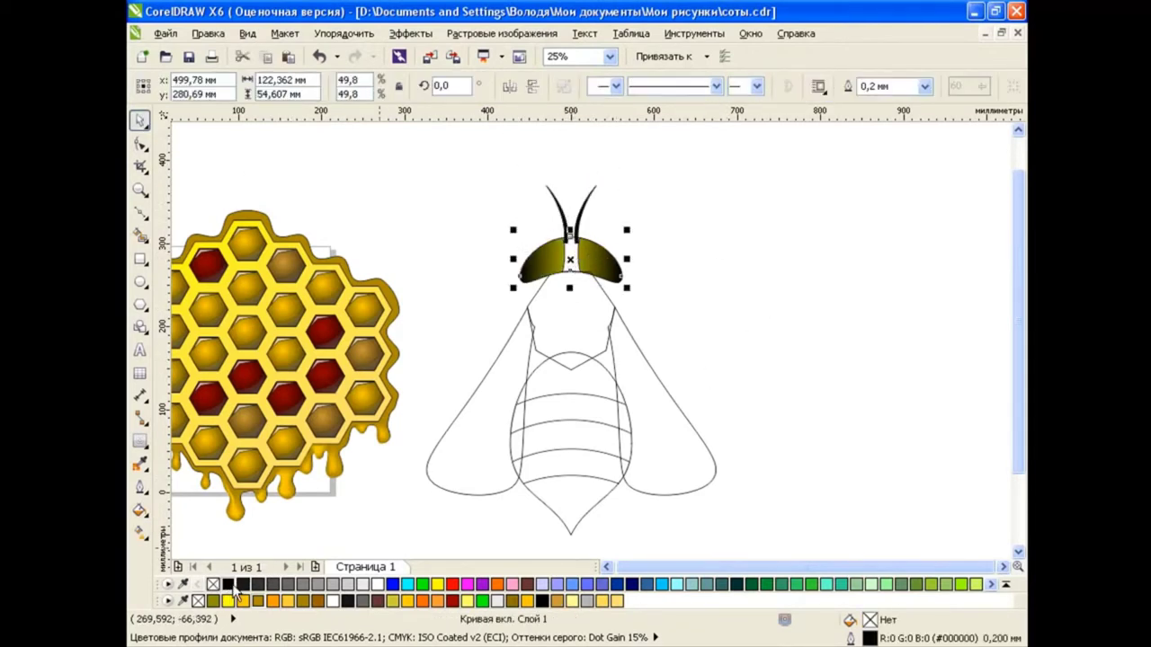
click(234, 584)
click(677, 303)
Give the seven-sided thorax a radial black-to-grey fountain fill.
click(533, 338)
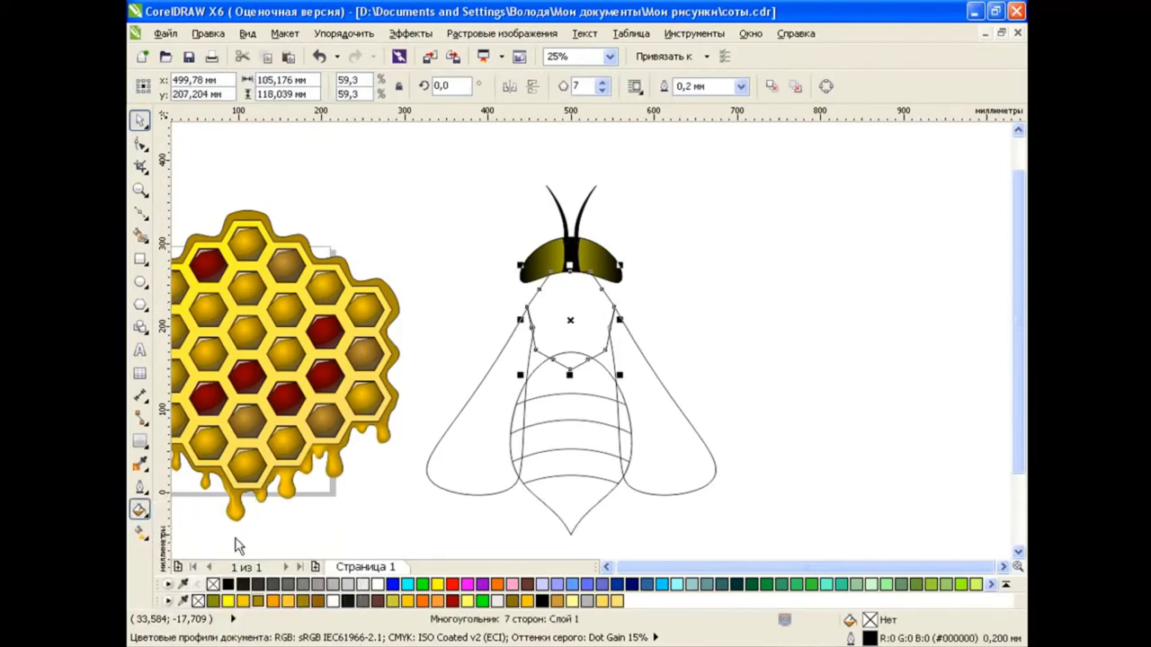
key(F11)
click(477, 195)
click(490, 226)
click(477, 369)
click(485, 400)
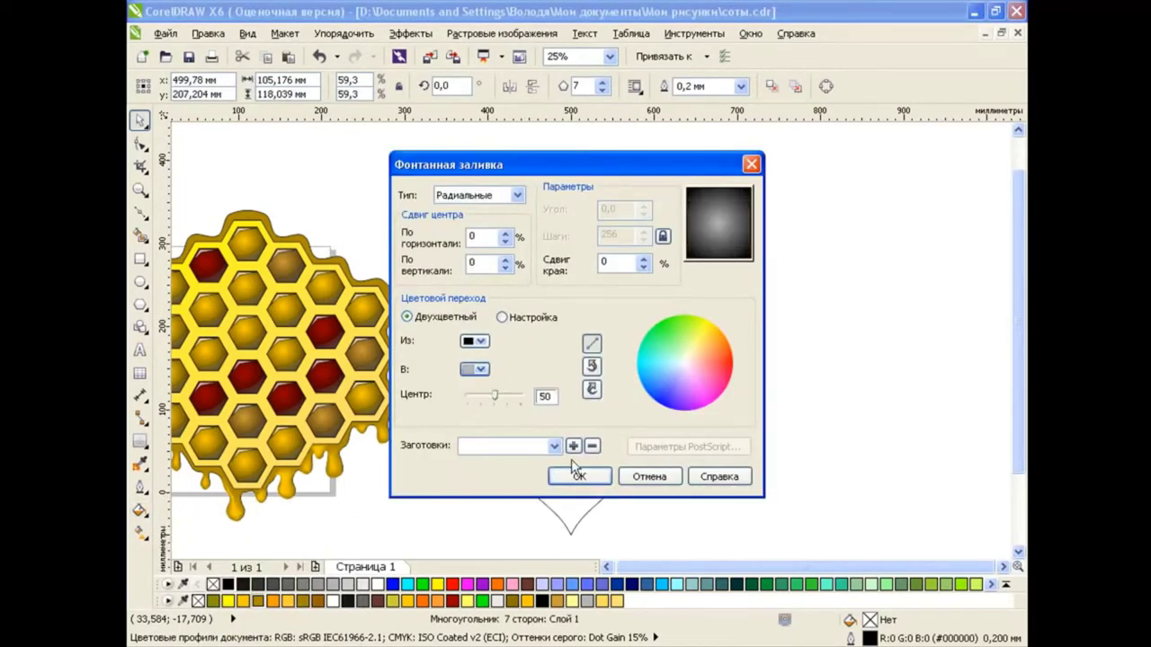
click(578, 476)
Darken the thorax gradient's second colour with the Interactive Fill tool.
click(141, 533)
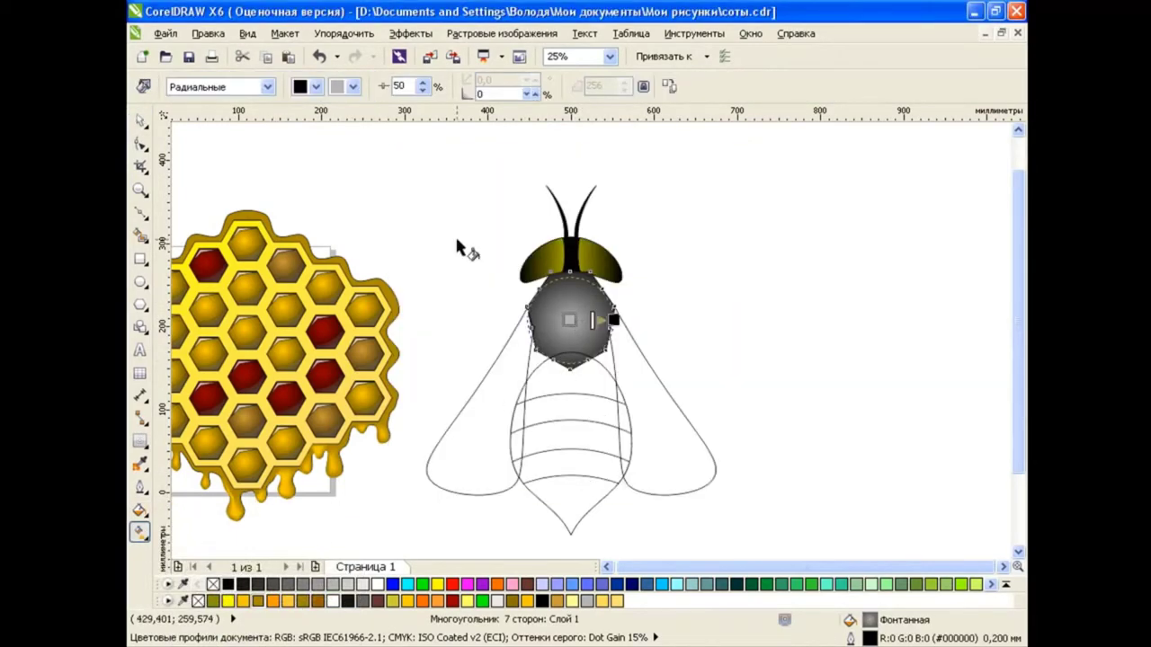
click(352, 87)
click(379, 106)
key(space)
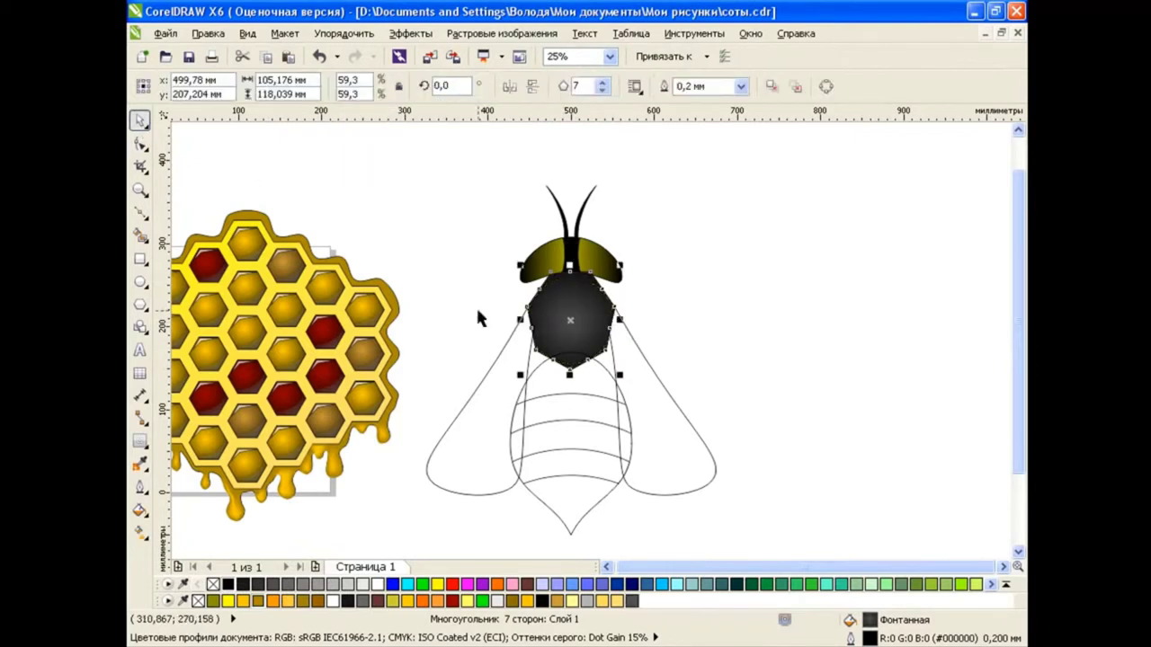
click(703, 358)
scroll(589, 324, down, 1)
Fill the abdomen with a 90° black-to-grey gradient, its start stretched up to the head.
click(589, 328)
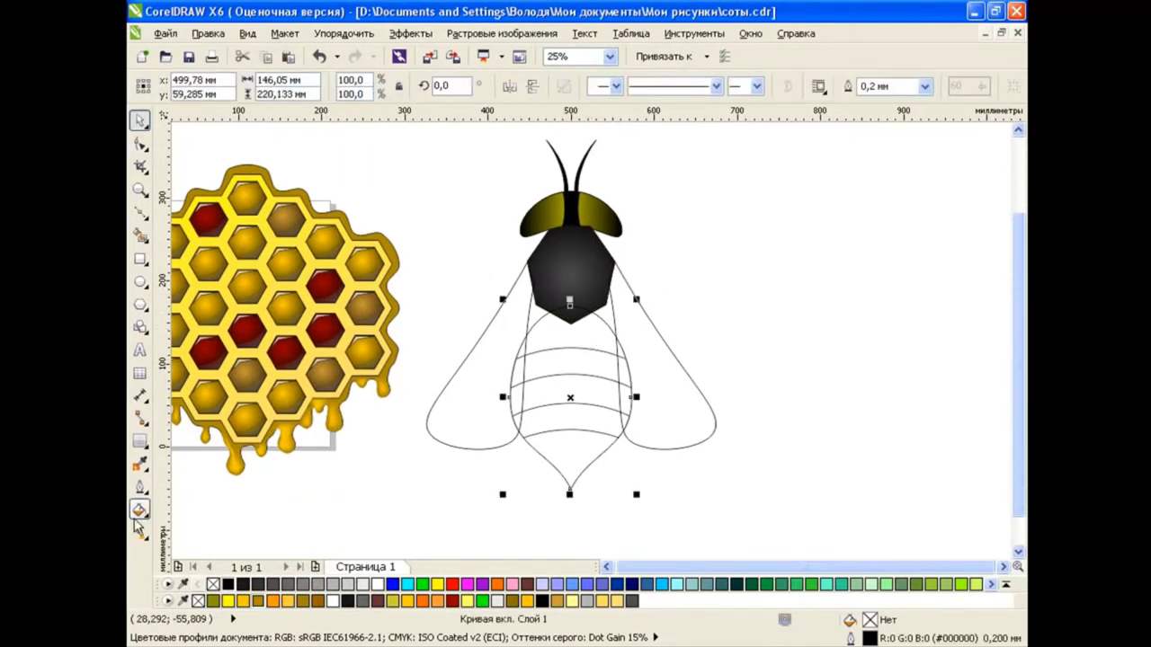
click(141, 510)
click(189, 509)
double_click(609, 208)
text(90)
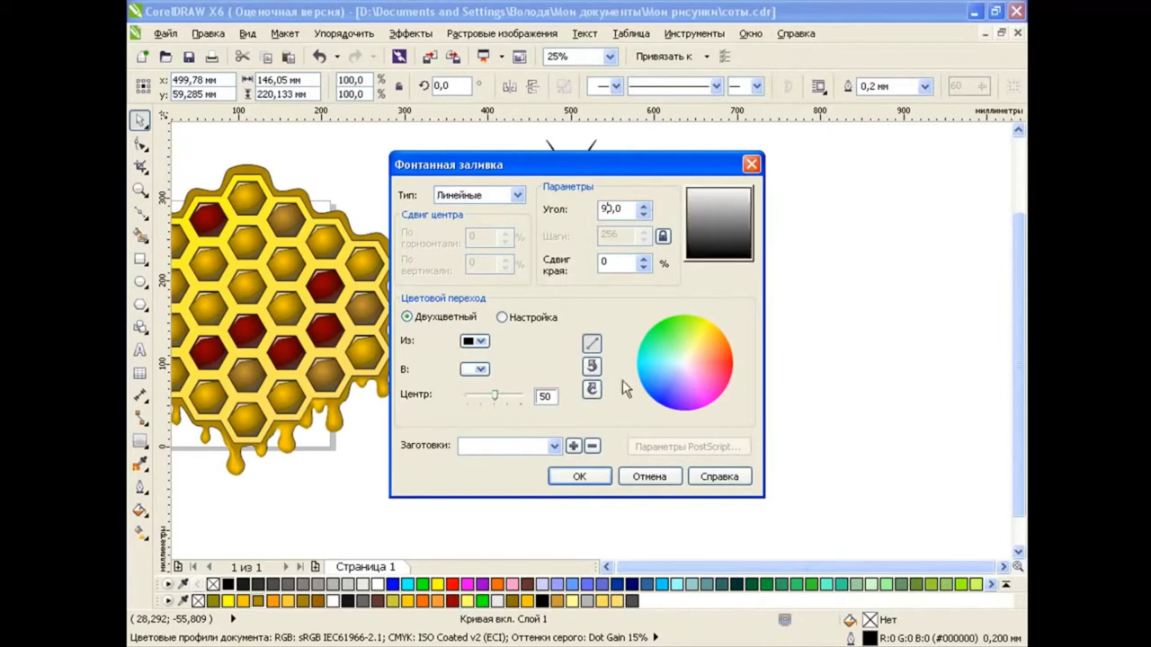
click(477, 369)
click(474, 408)
click(583, 475)
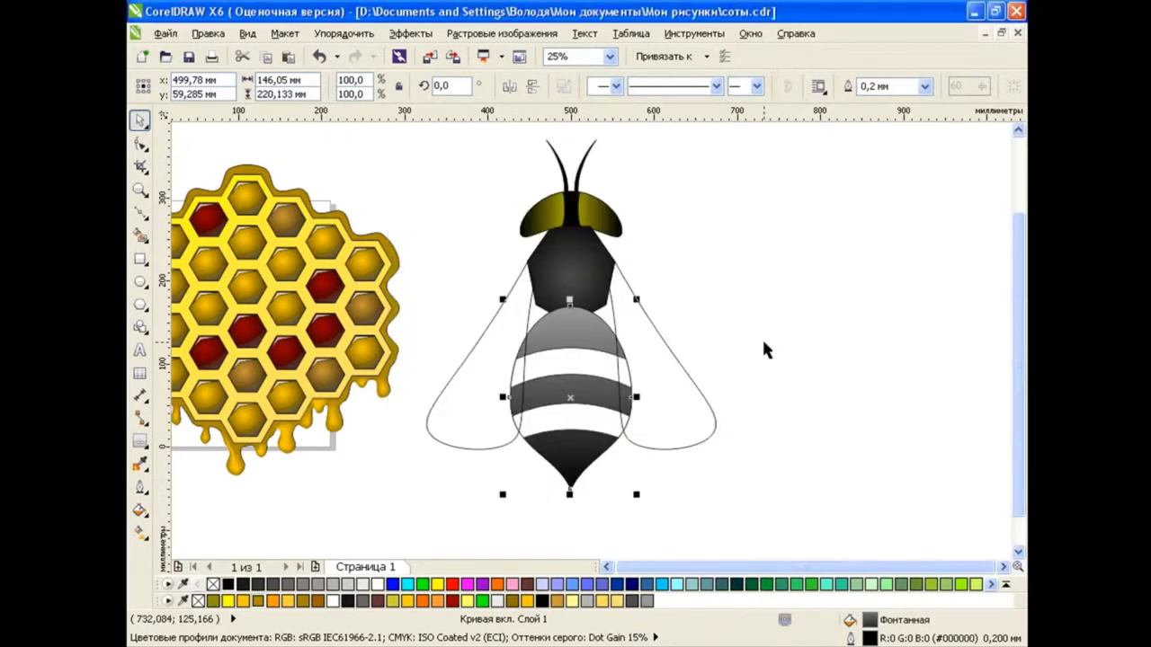
click(141, 531)
drag(570, 305, 569, 211)
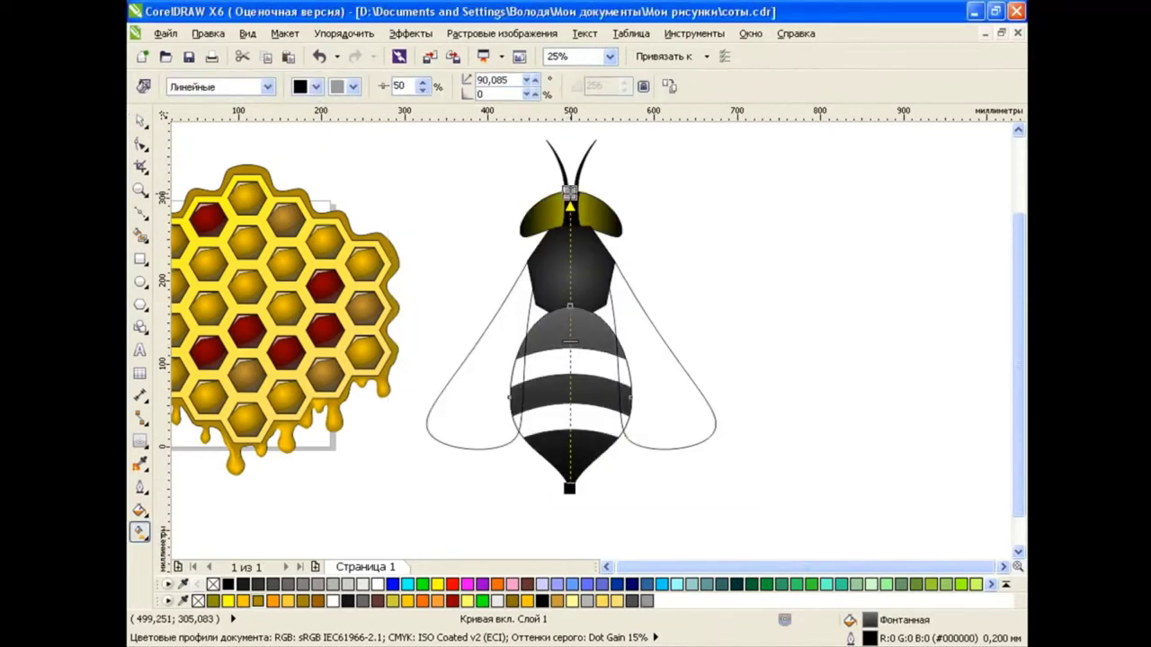
Give the upper abdomen stripe a custom fountain fill with yellow at both ends.
click(140, 120)
click(745, 301)
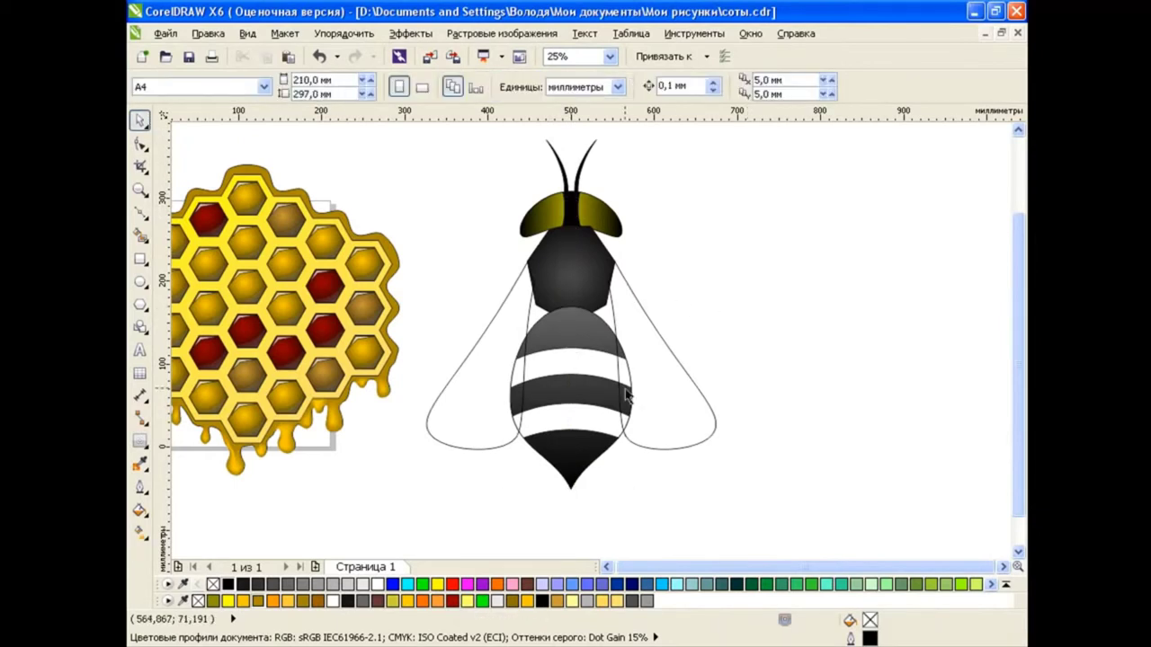
click(589, 369)
click(139, 510)
click(194, 535)
click(514, 320)
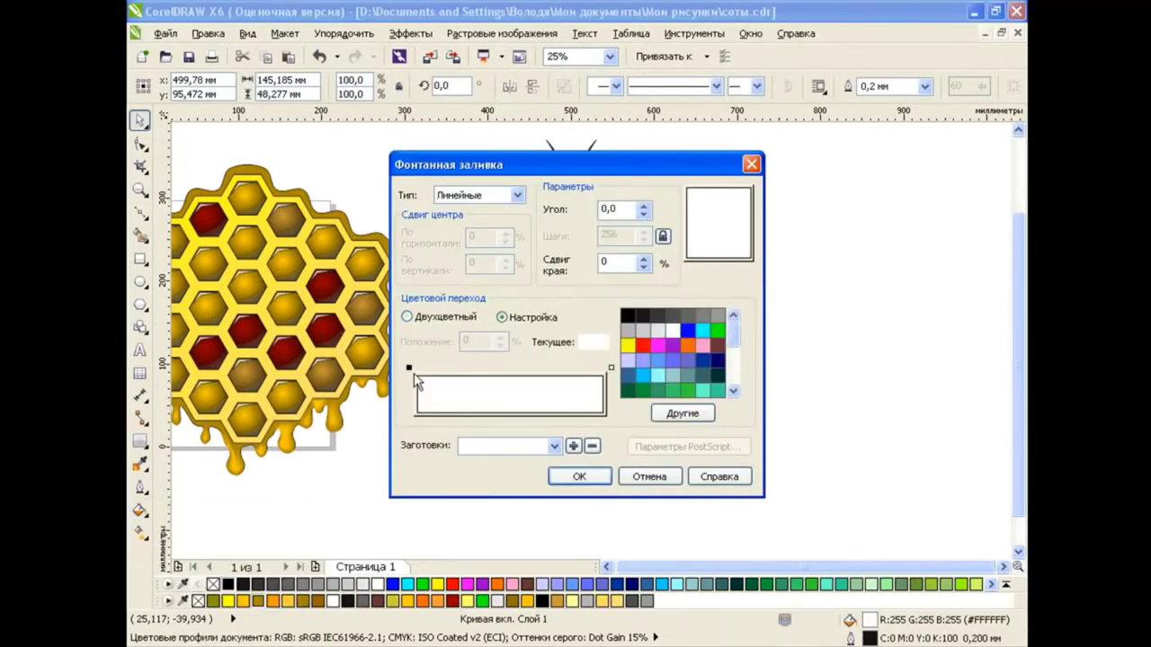
click(626, 345)
click(611, 368)
click(627, 345)
Add a black middle stop and a dark-yellow stop near 59%, then apply the stripe gradient.
double_click(506, 367)
click(626, 315)
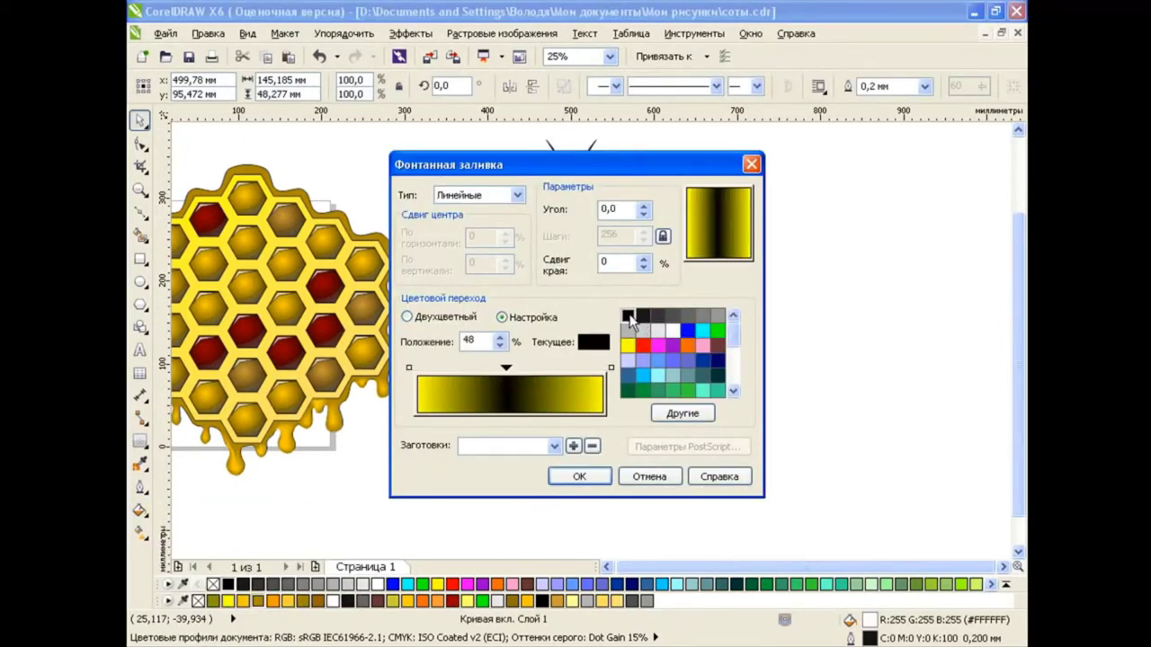
click(626, 345)
click(682, 412)
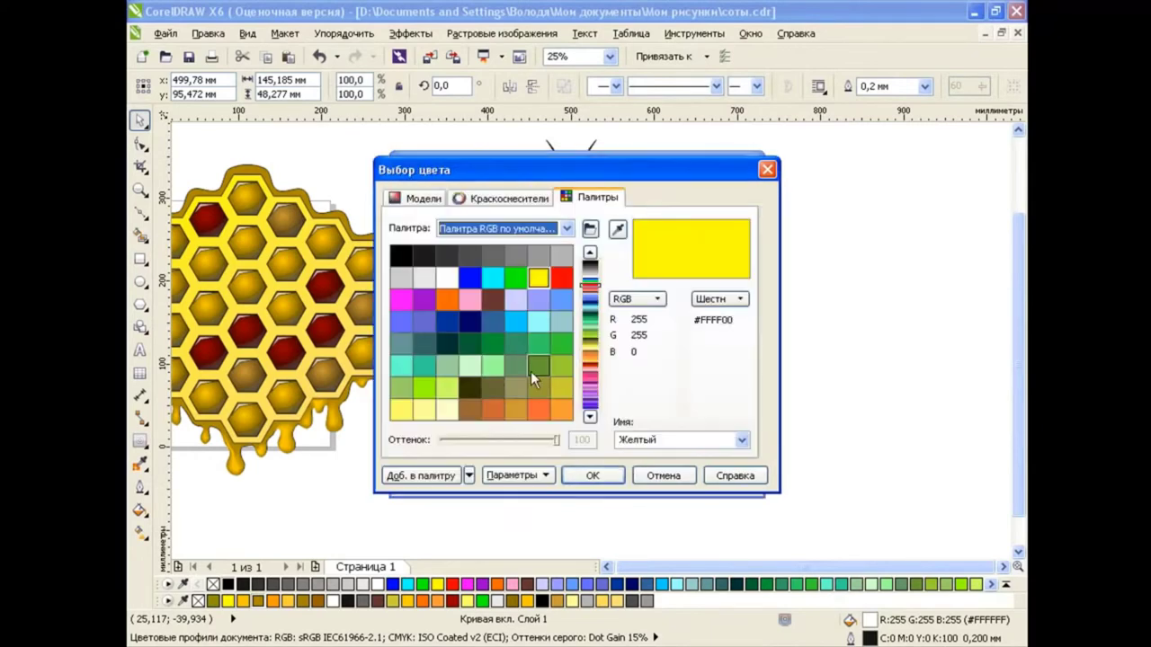
click(418, 198)
click(555, 342)
click(593, 476)
double_click(527, 368)
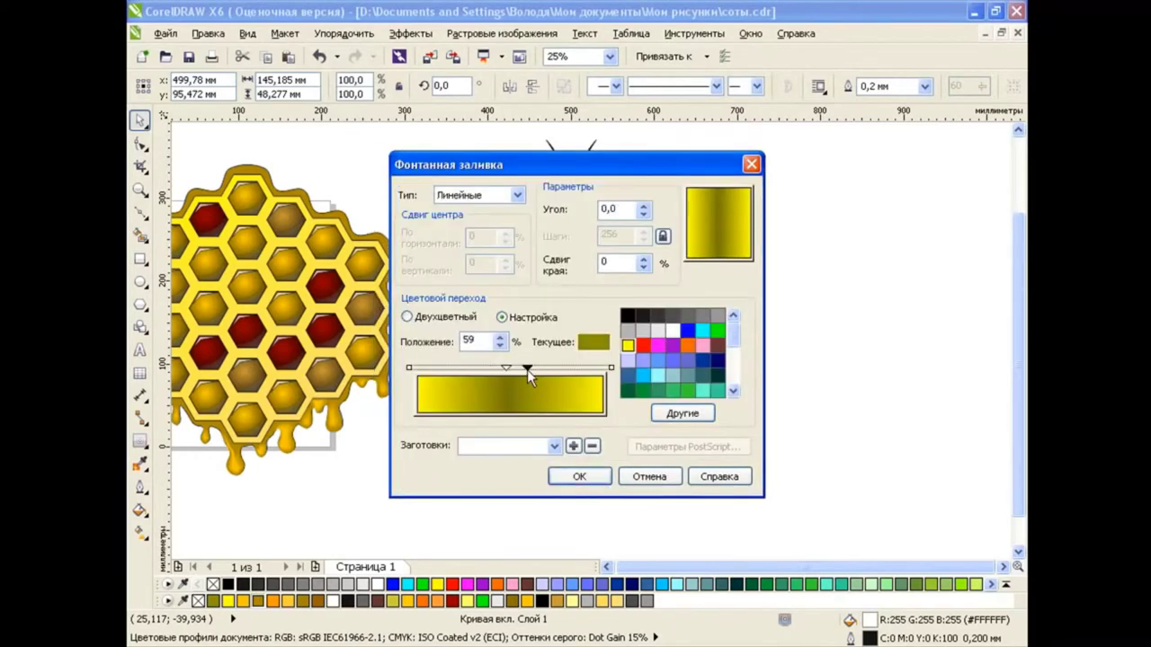
mouse_move(506, 367)
mouse_down()
mouse_move(492, 368)
mouse_move(534, 368)
mouse_up()
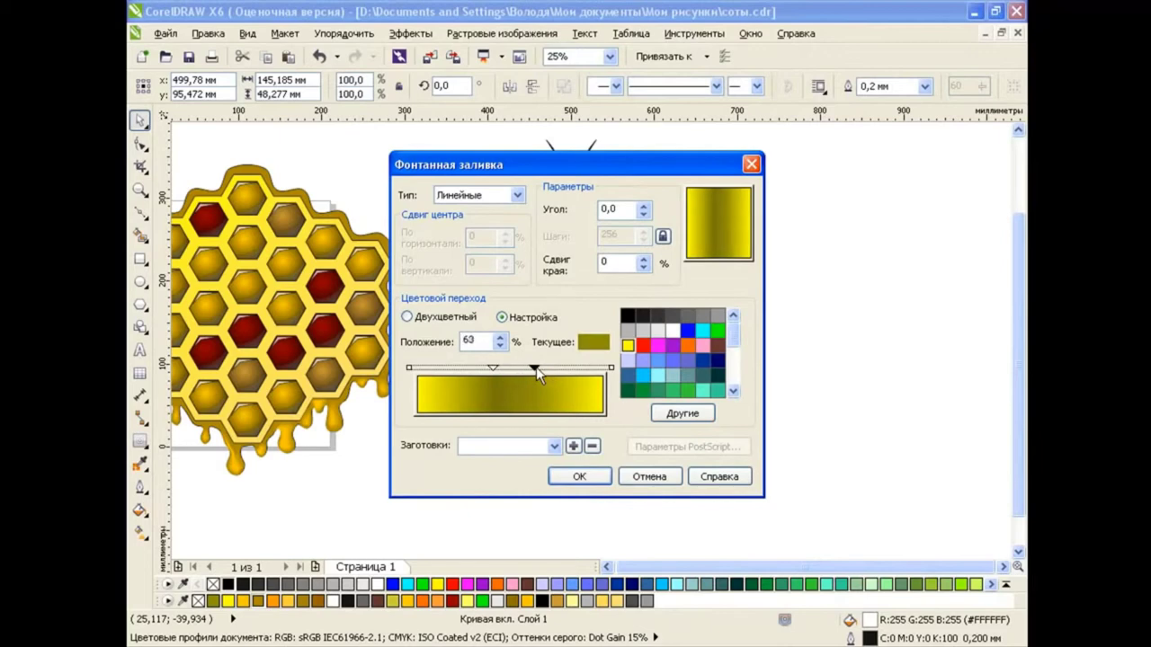
click(580, 479)
Select the bee's black tail and start copying properties from another object.
click(578, 477)
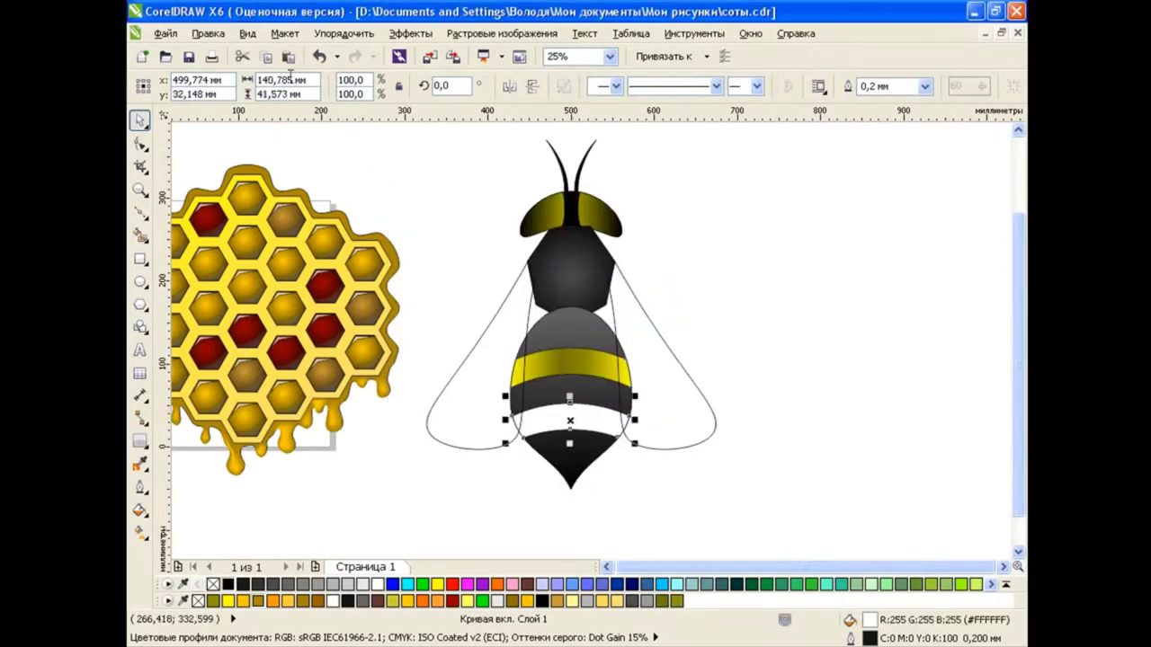
click(208, 33)
click(296, 257)
Copy the fill onto the tail from the abdomen source object.
click(415, 319)
click(614, 362)
click(571, 396)
click(751, 342)
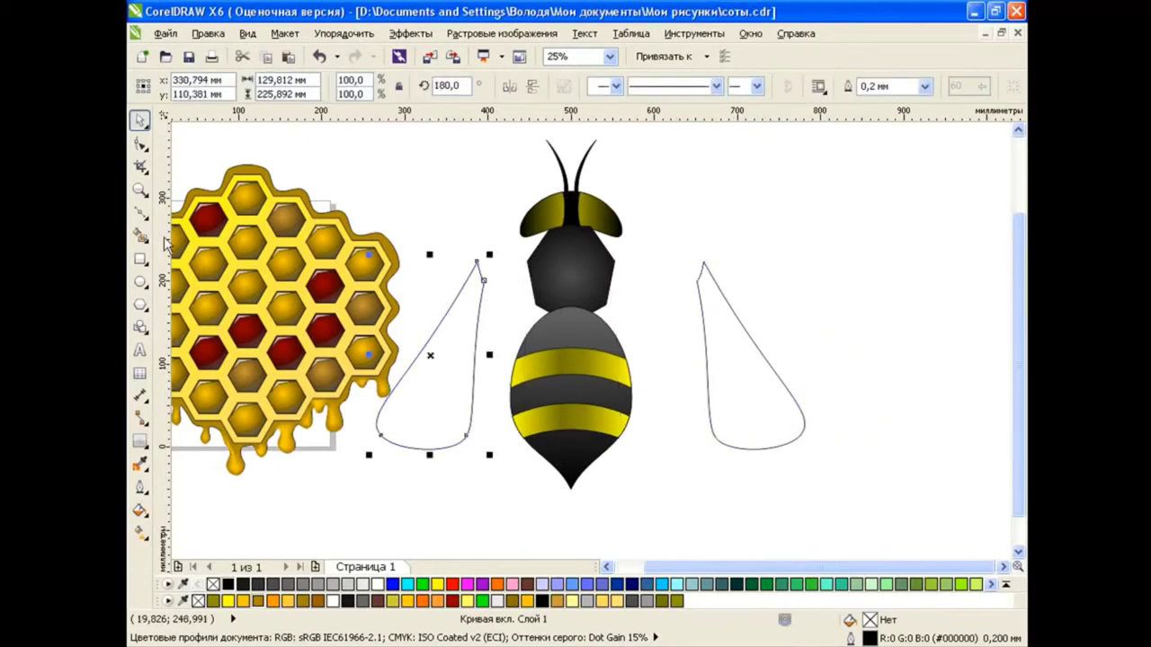
Smart Fill the abdomen stripe and tail gap using a temporary helper ellipse, then delete it.
click(140, 234)
click(566, 396)
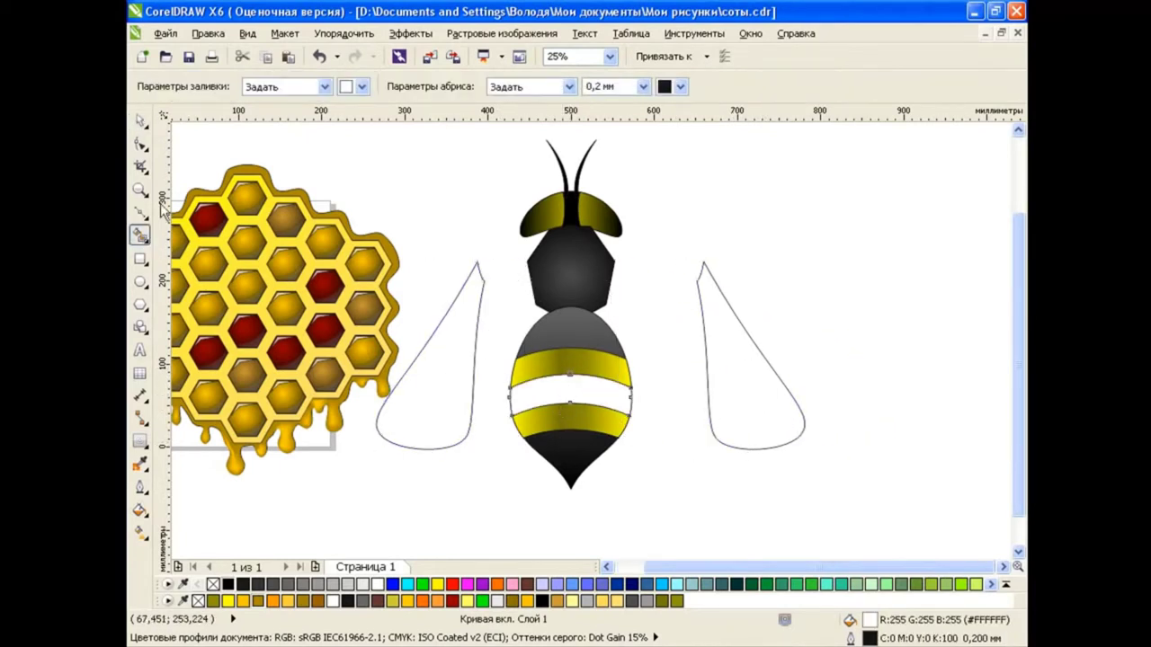
click(139, 280)
drag(533, 457, 608, 517)
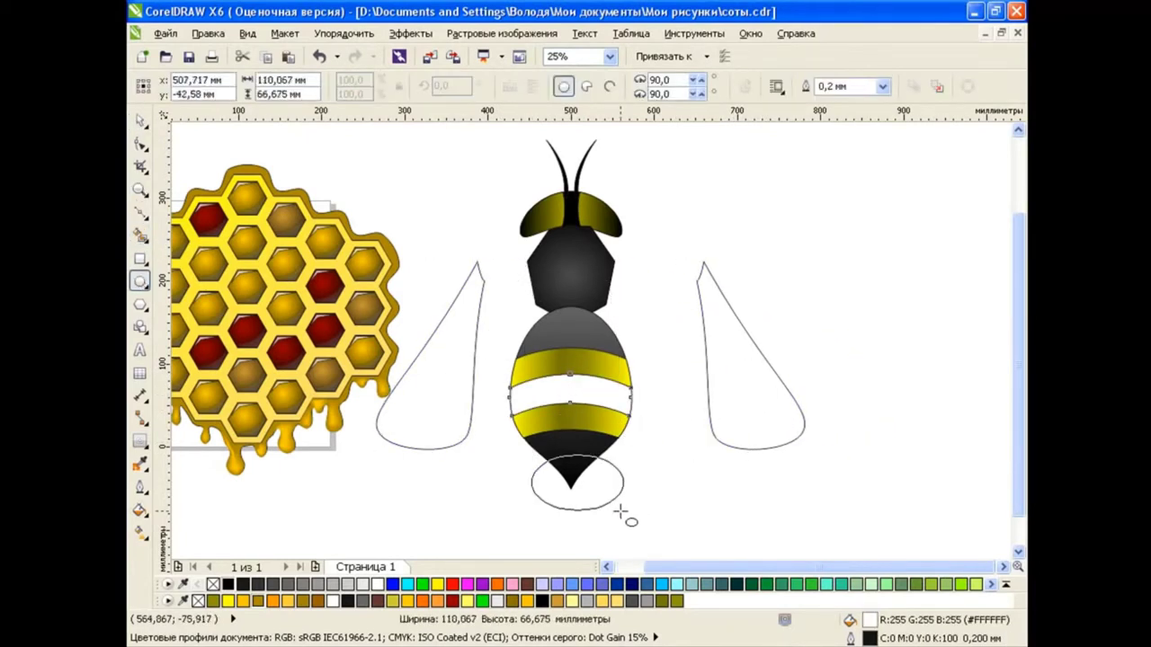
click(140, 234)
click(580, 439)
key(space)
click(591, 488)
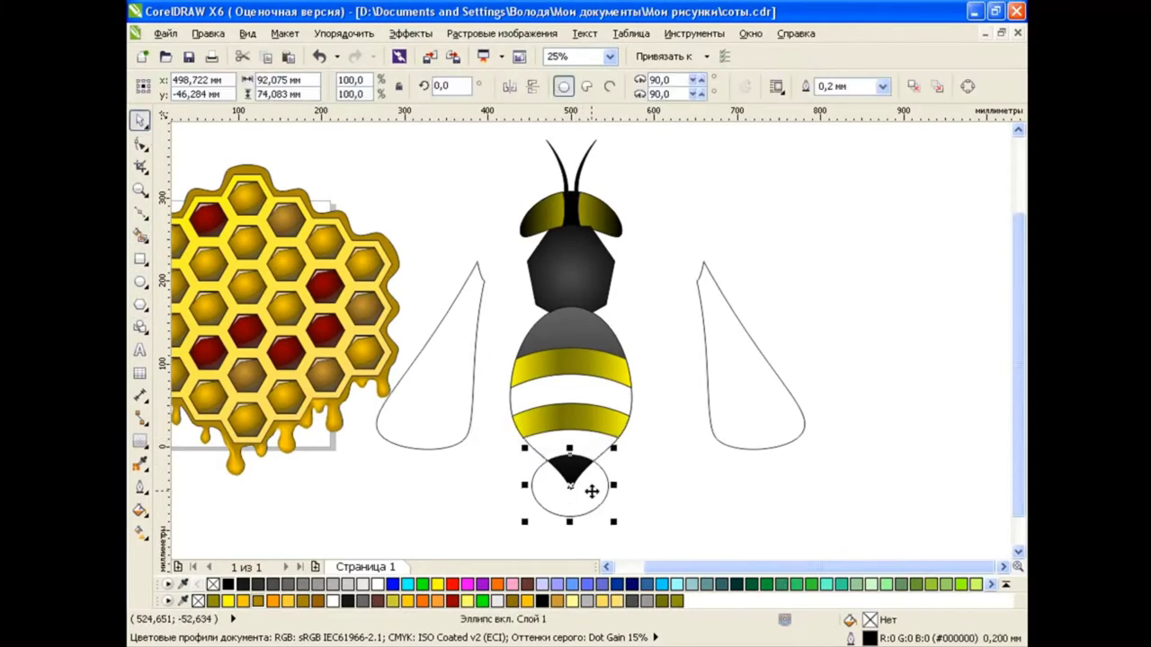
key(Delete)
Give both white abdomen bands a custom gradient with black ends and a dark grey middle stop.
click(602, 393)
click(590, 454)
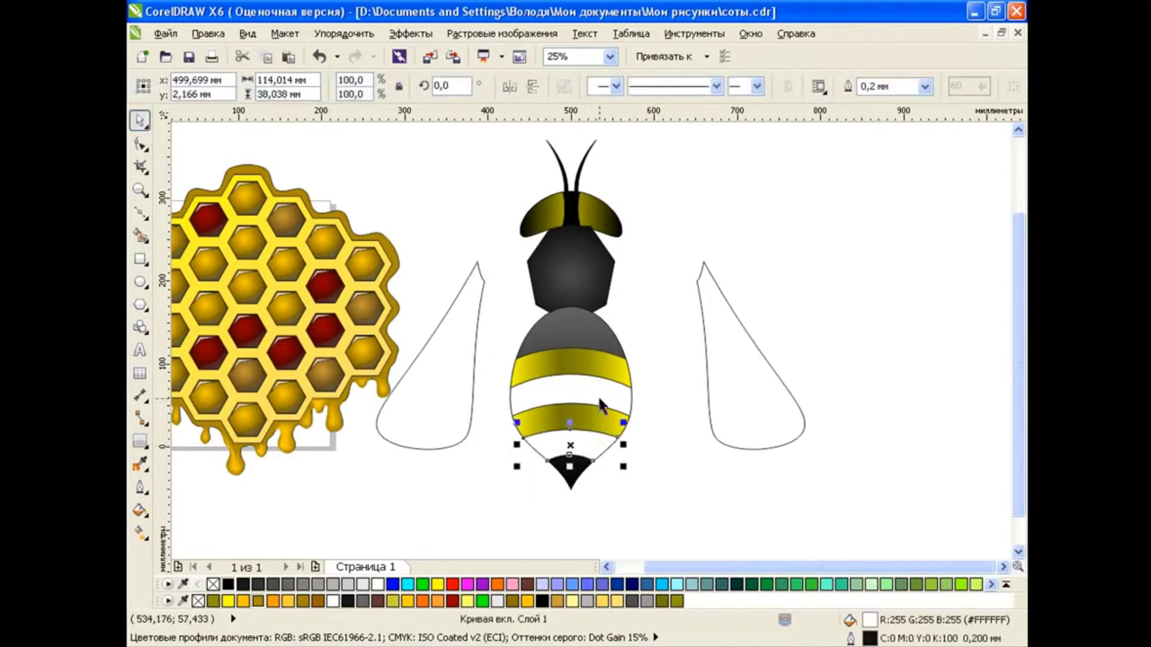
shift+click(598, 390)
click(139, 510)
click(214, 530)
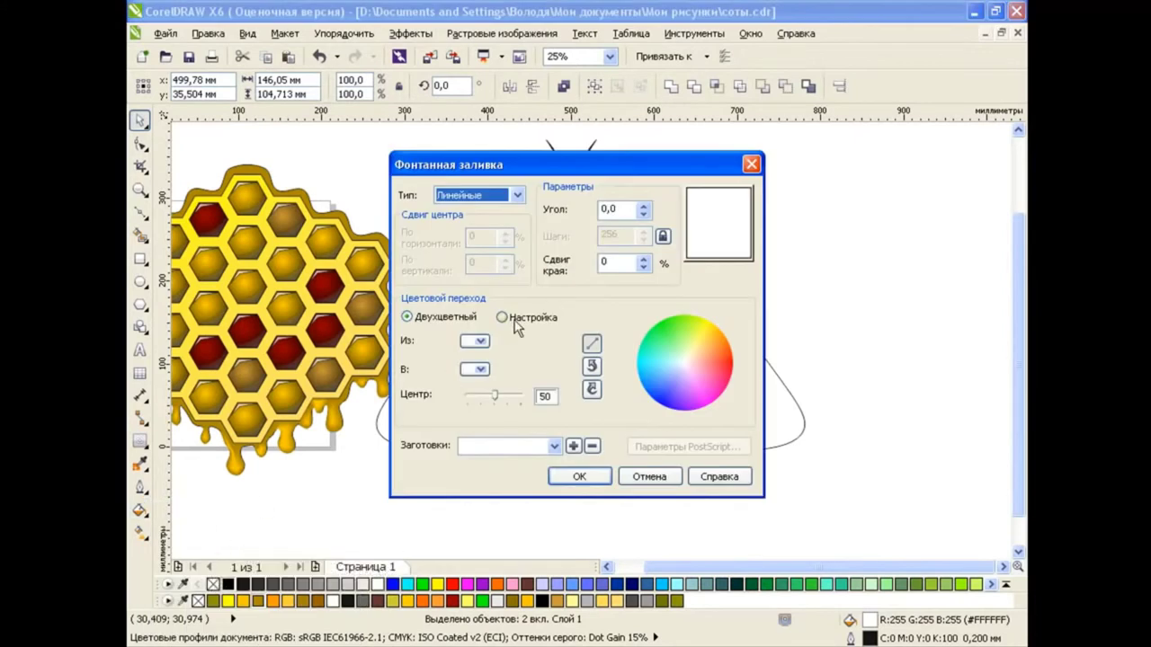
click(514, 321)
click(626, 316)
click(611, 368)
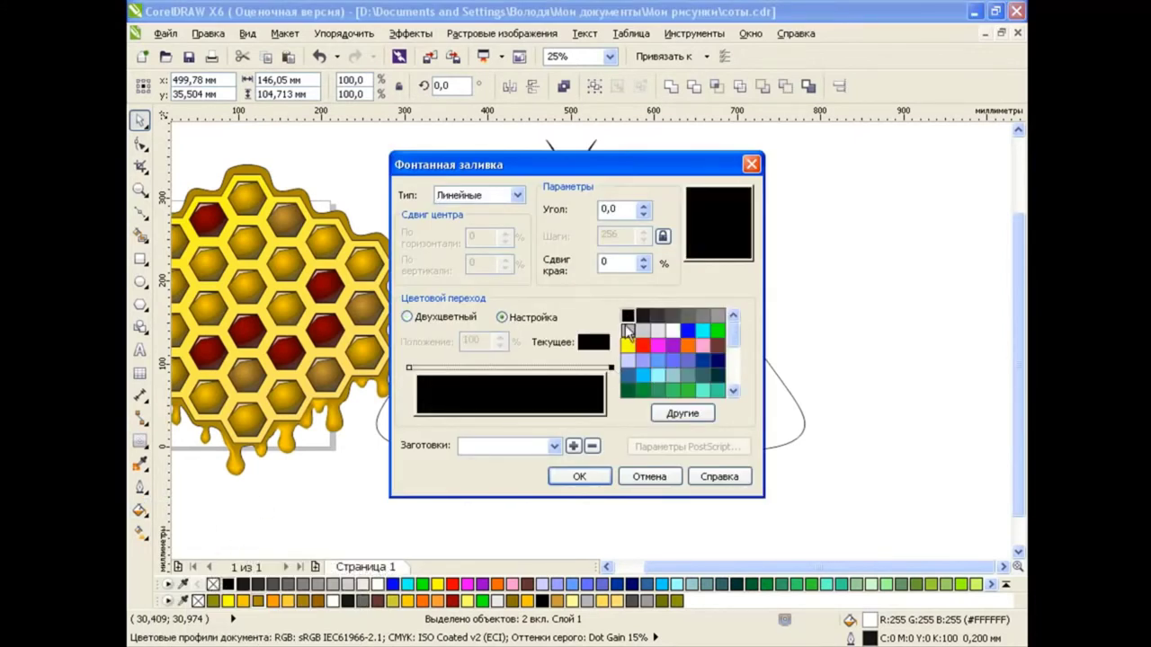
double_click(494, 368)
click(658, 315)
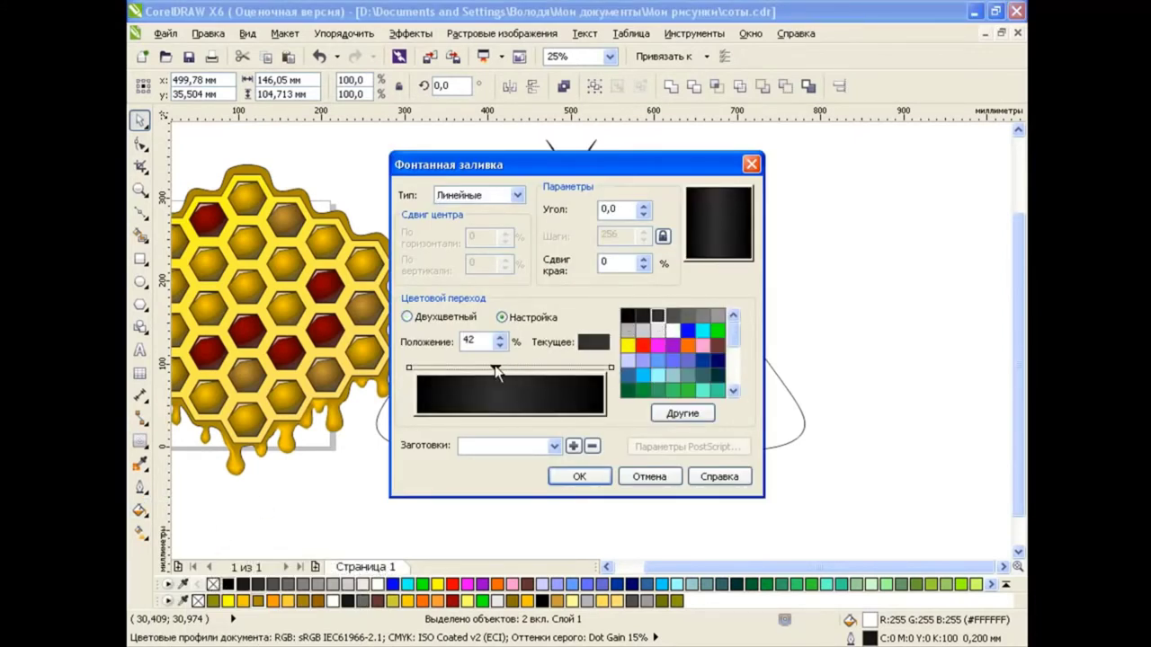
Set dark grey ends, a black 40% stop and a dark grey 59% stop, then apply.
click(409, 367)
click(658, 315)
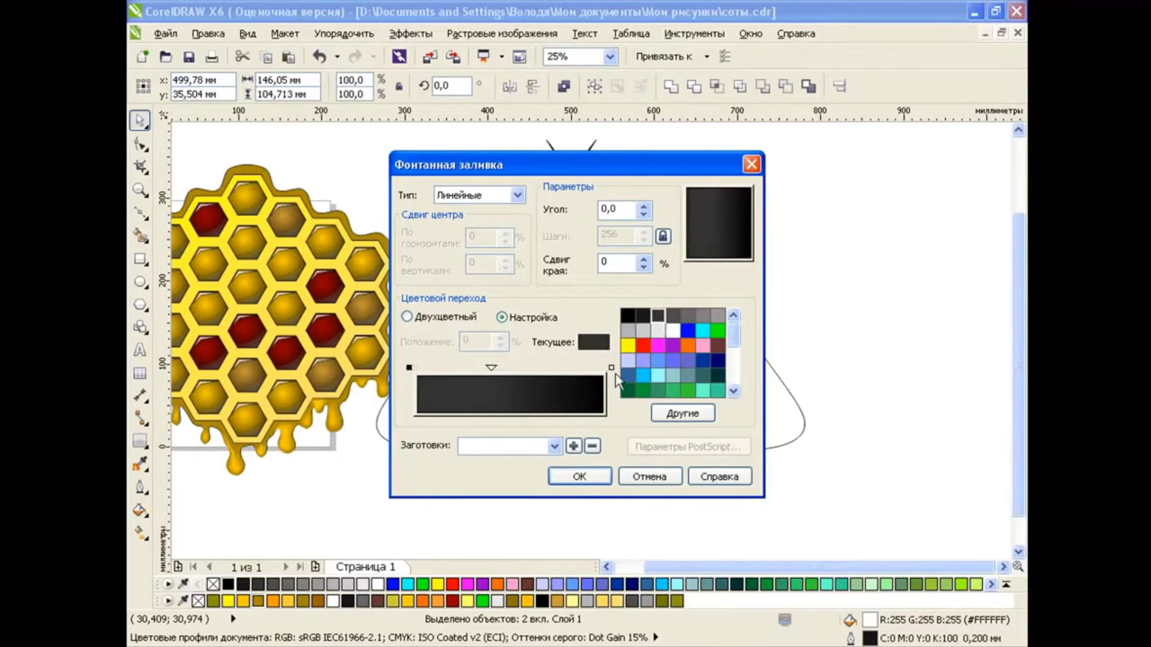
click(610, 368)
click(658, 316)
double_click(528, 368)
click(627, 316)
click(491, 368)
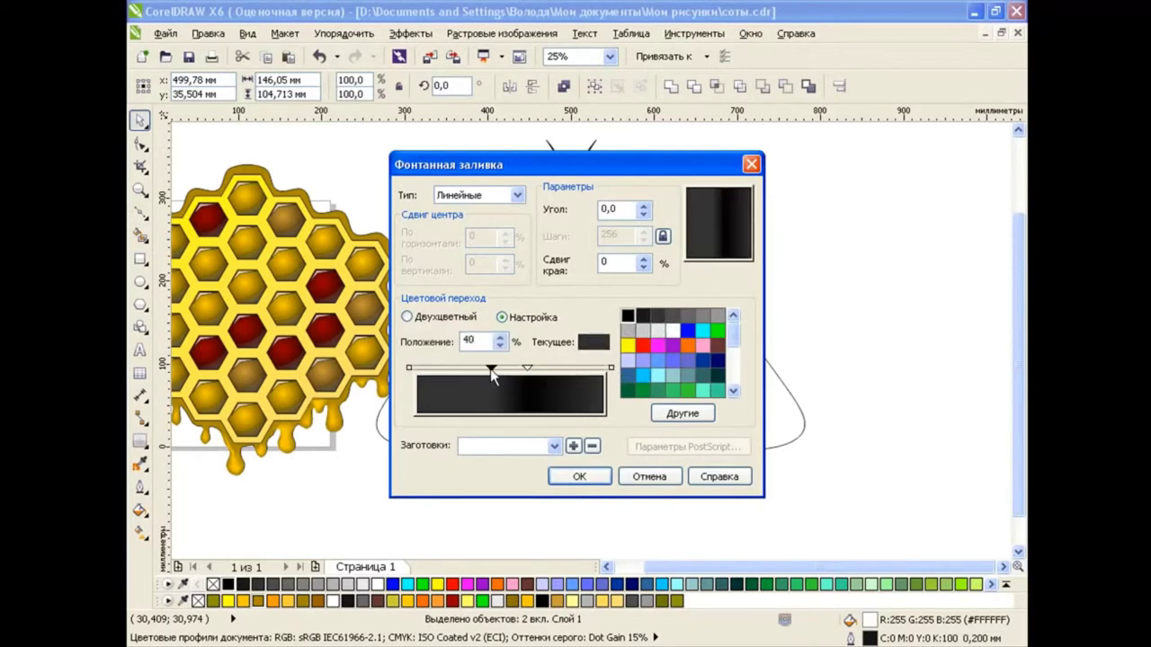
click(627, 315)
click(528, 368)
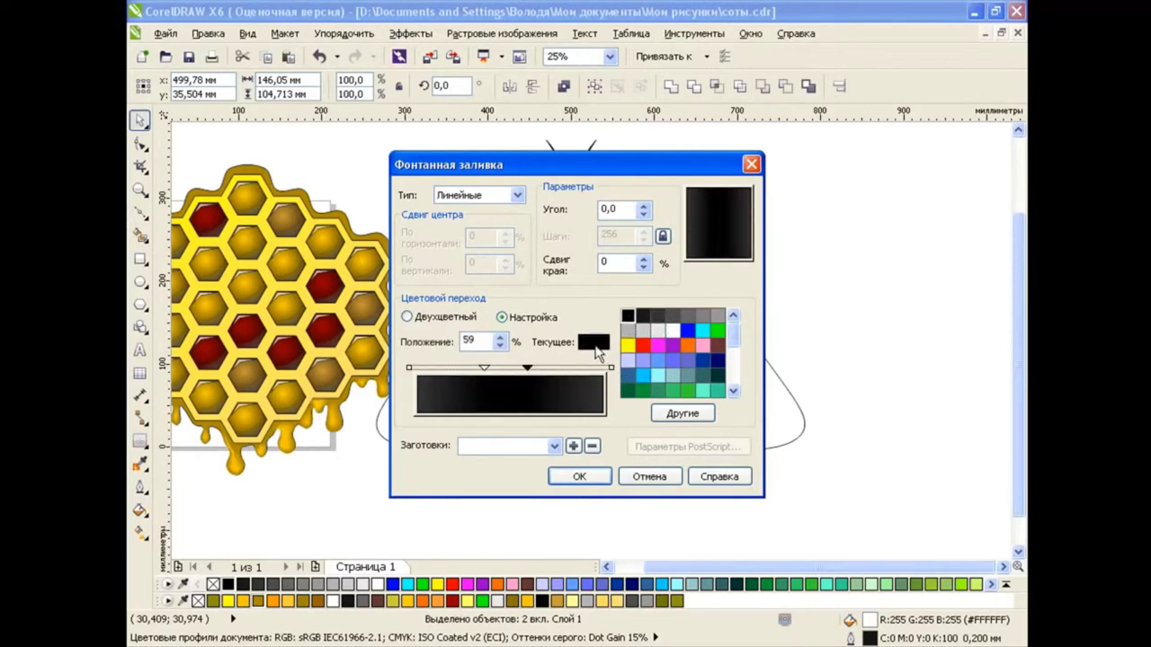
click(658, 316)
click(578, 477)
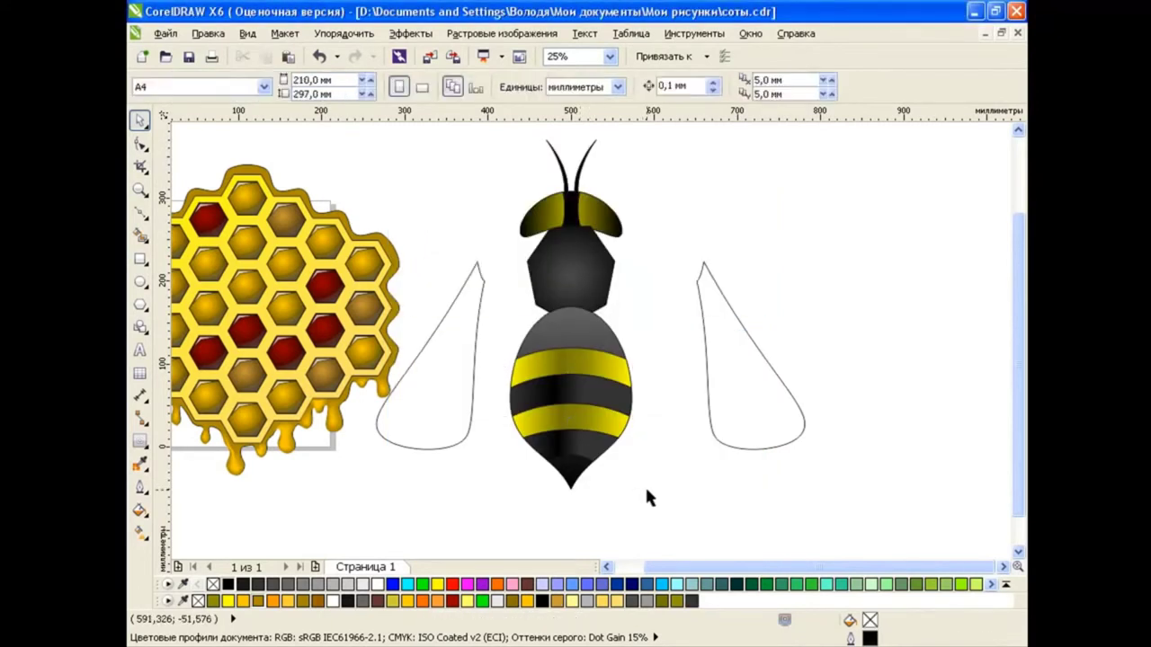
Check the black stripe's gradient handles, then deselect the tail.
click(599, 400)
key(g)
click(594, 449)
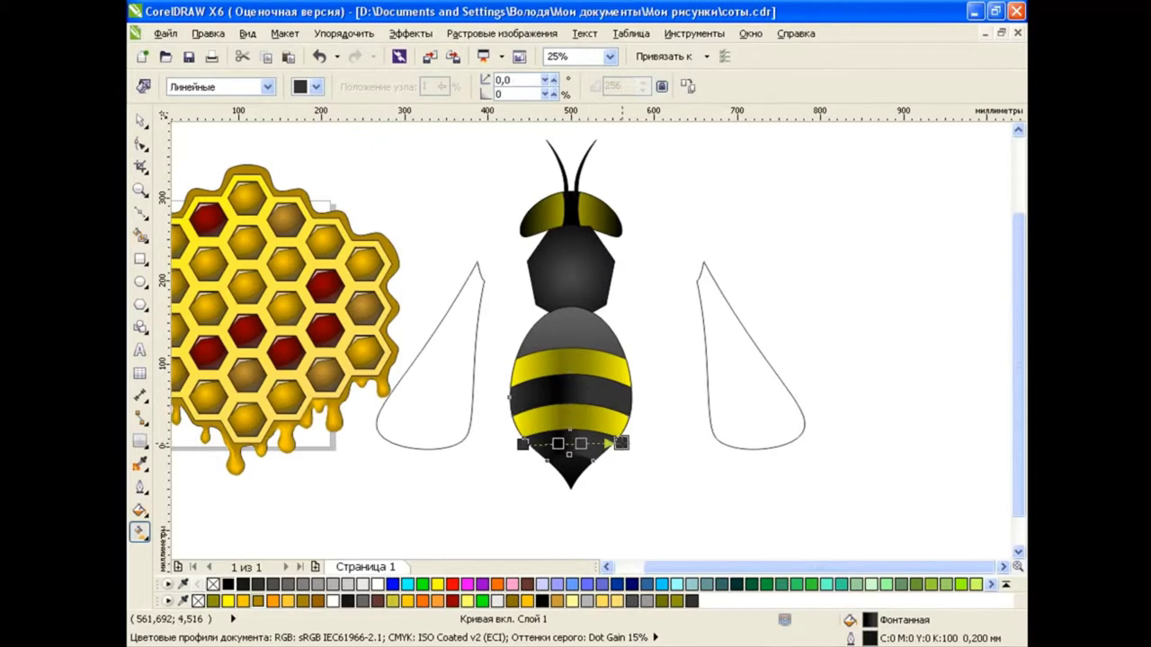
key(space)
click(694, 474)
Move the right wing in against the bee's body.
scroll(694, 474, left, 3)
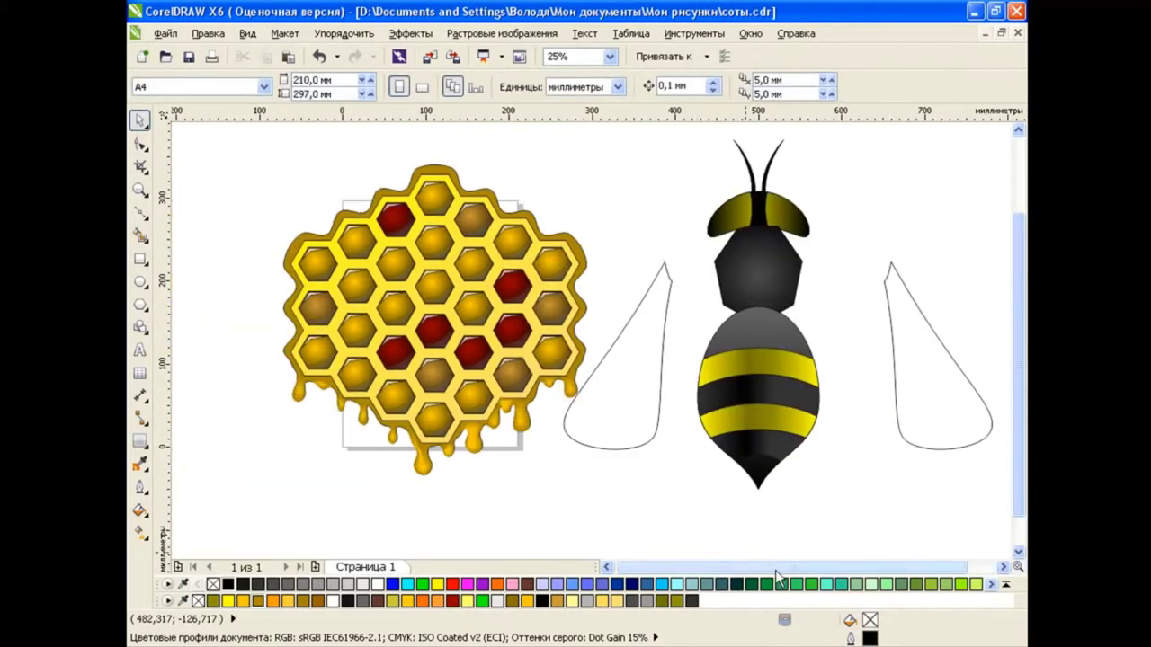
drag(779, 502, 627, 294)
click(769, 329)
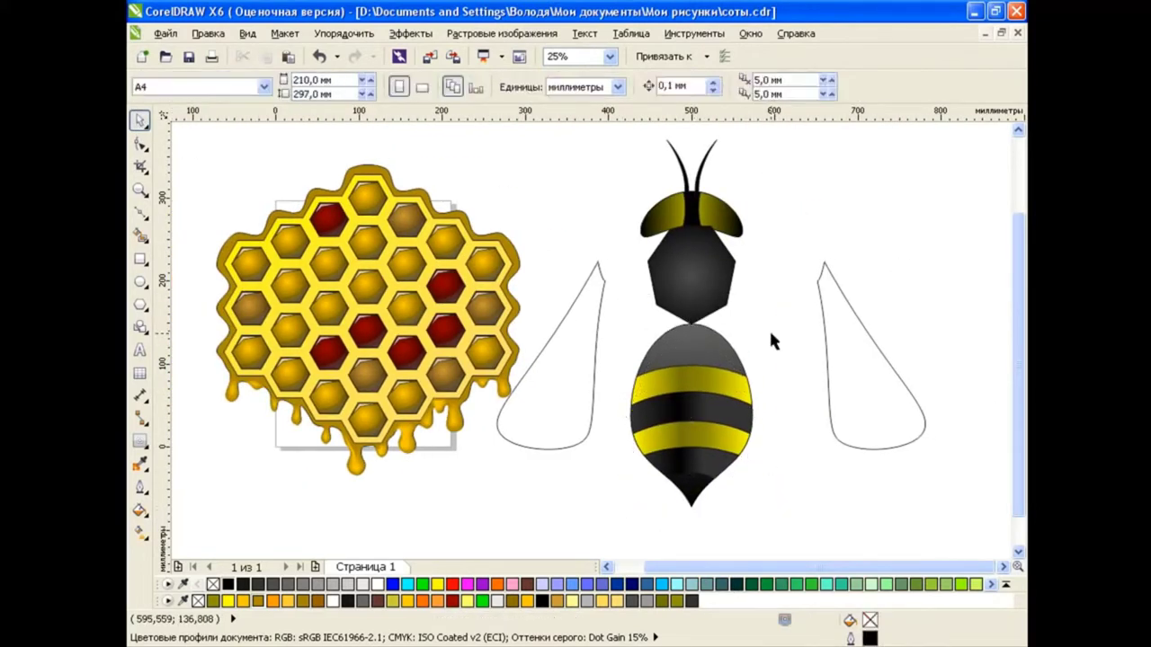
click(825, 338)
drag(870, 354, 781, 351)
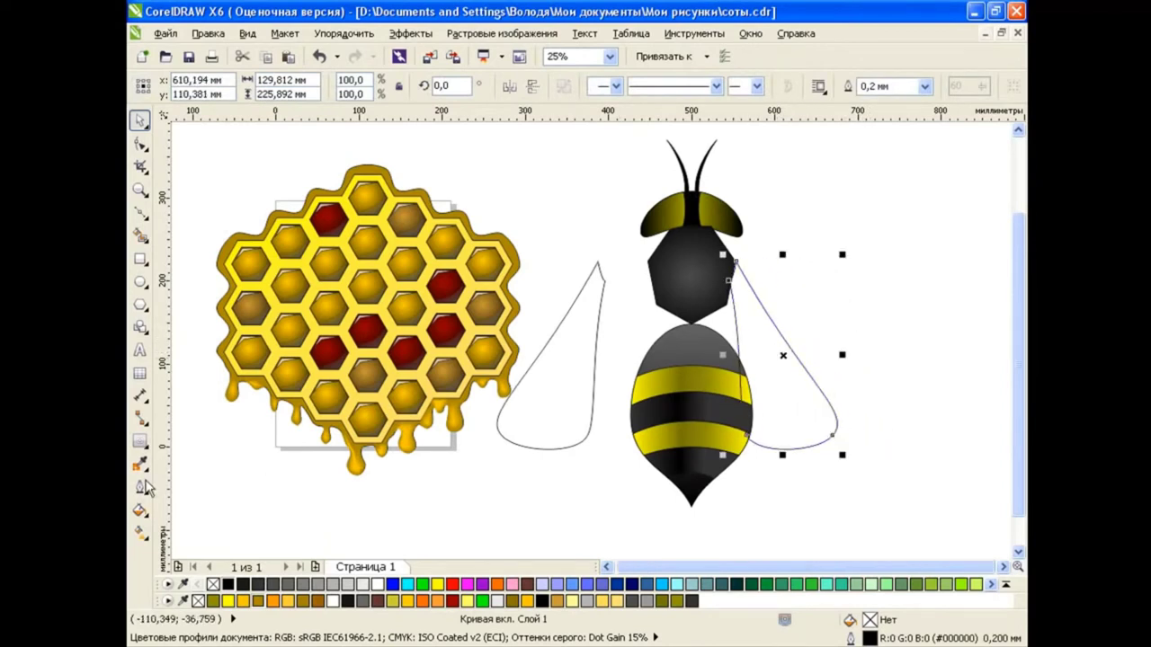
Fill the wing with a custom grey gradient that has a medium grey stop at 74%.
click(140, 509)
click(194, 522)
click(536, 318)
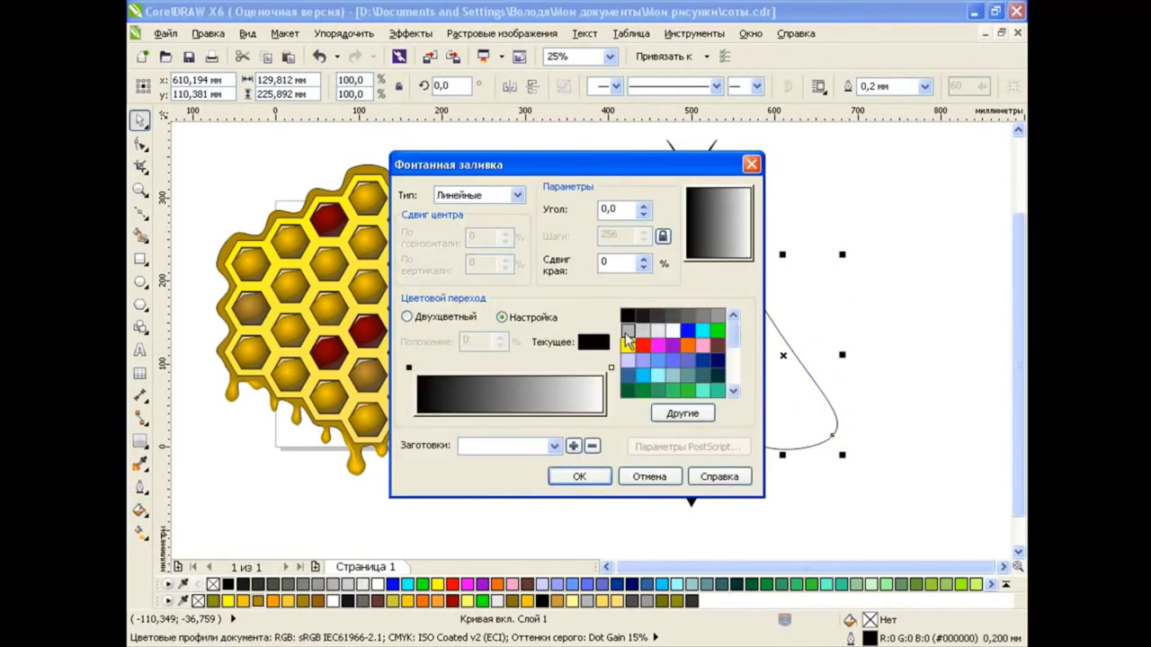
click(627, 331)
double_click(555, 367)
click(688, 314)
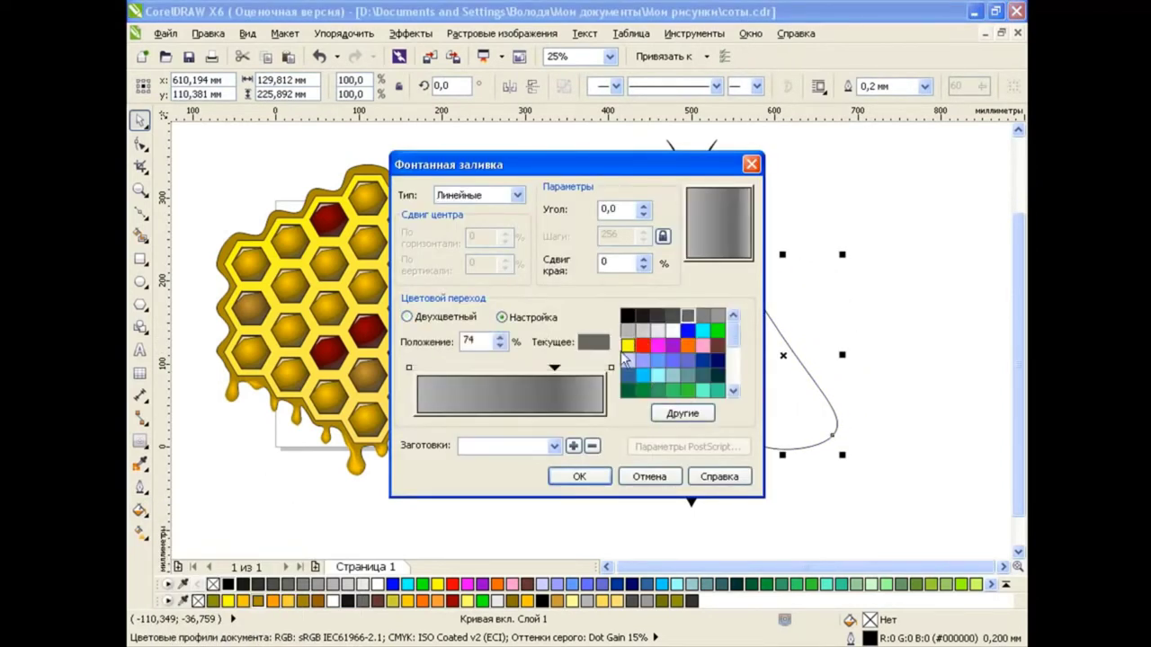
click(579, 477)
Run the wing gradient from the wing's top to below its tip.
click(141, 531)
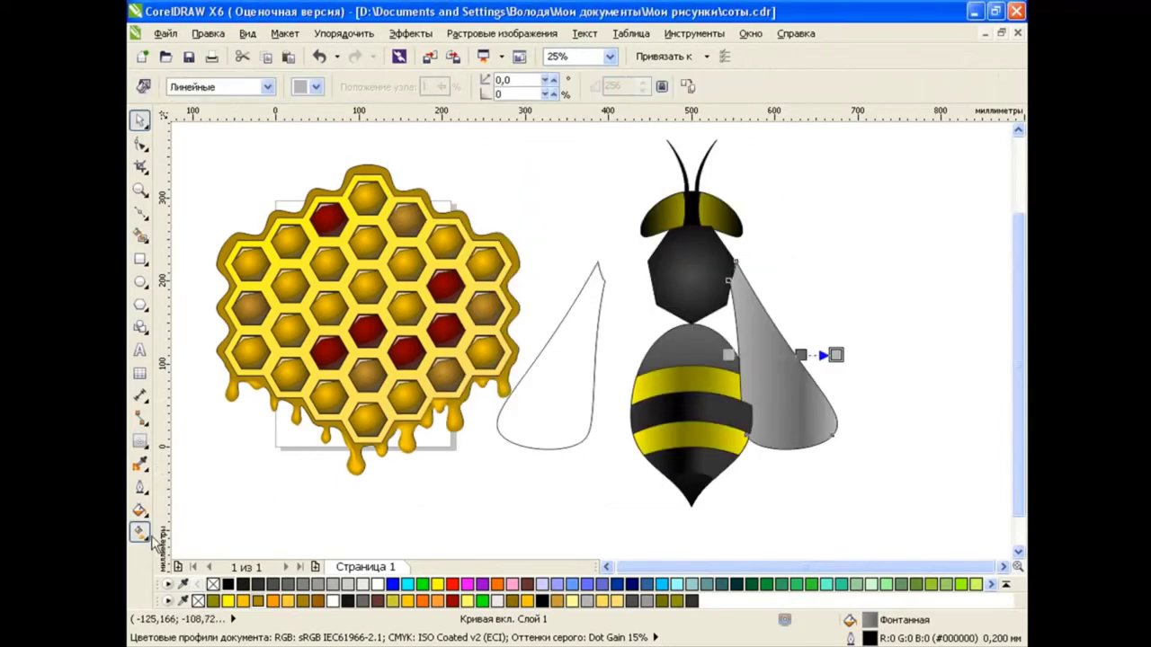
drag(727, 346, 733, 279)
drag(836, 354, 845, 469)
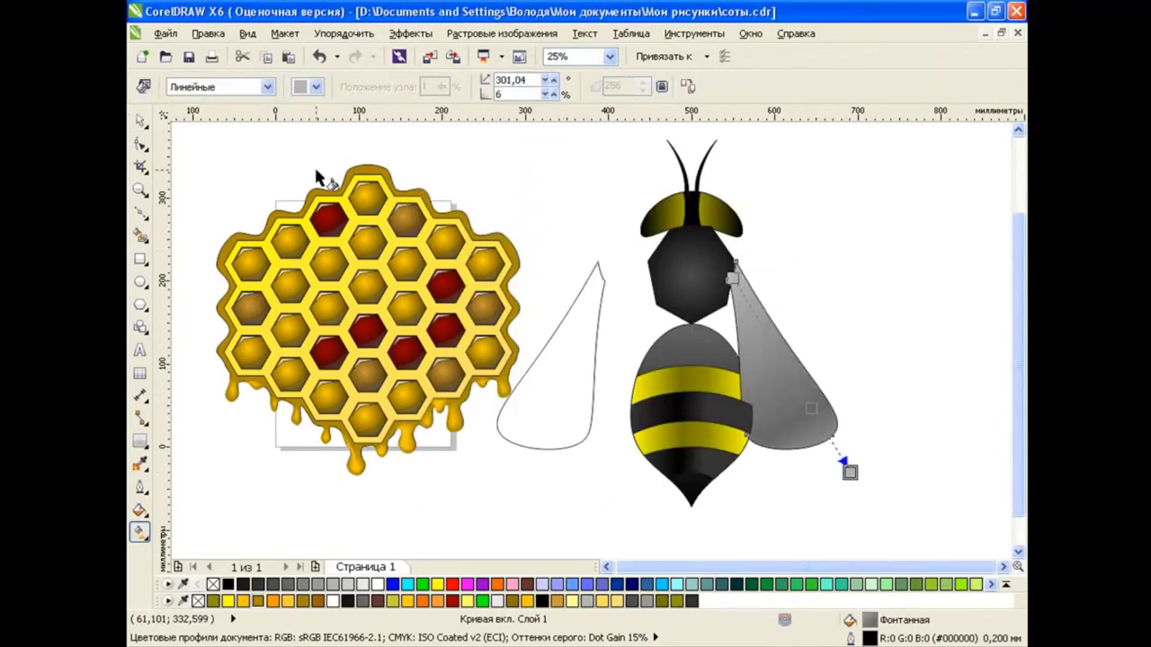
key(space)
Duplicate the grey wing, mirror it horizontally, and place it left of the body.
click(266, 55)
click(287, 56)
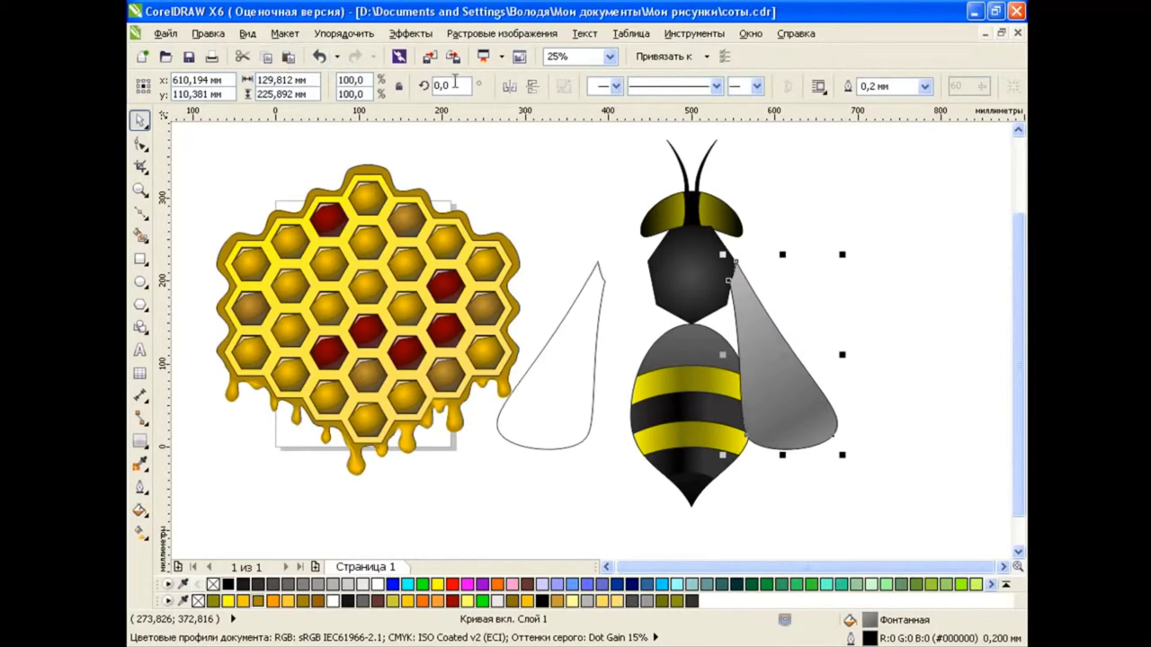
click(509, 86)
drag(809, 360, 625, 347)
click(865, 311)
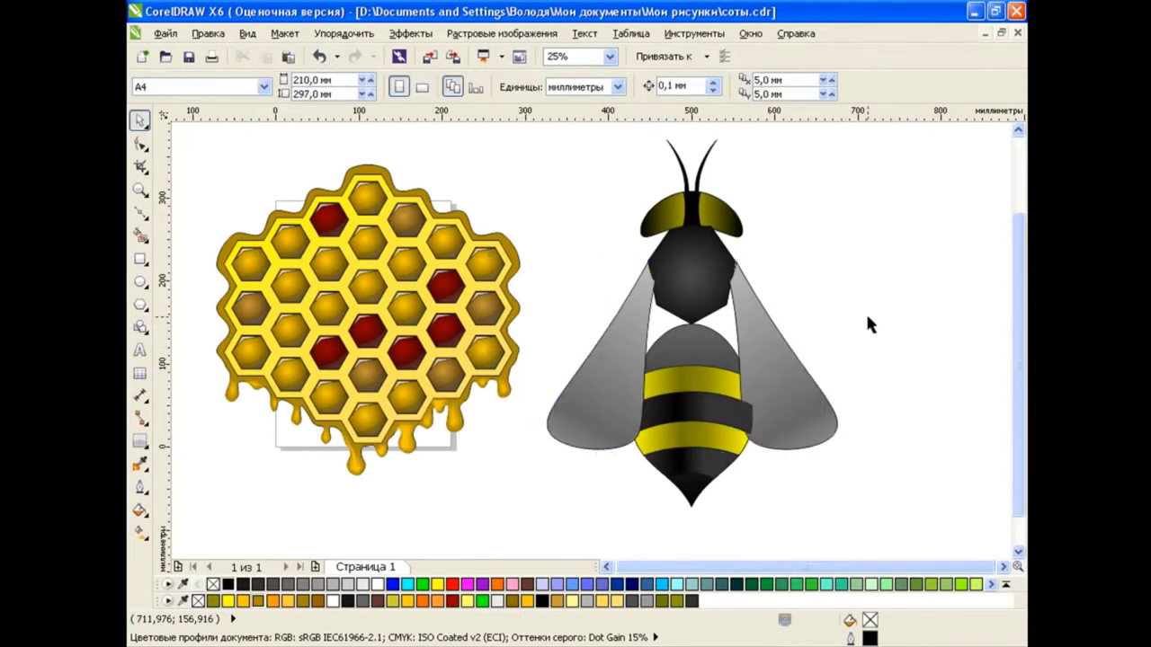
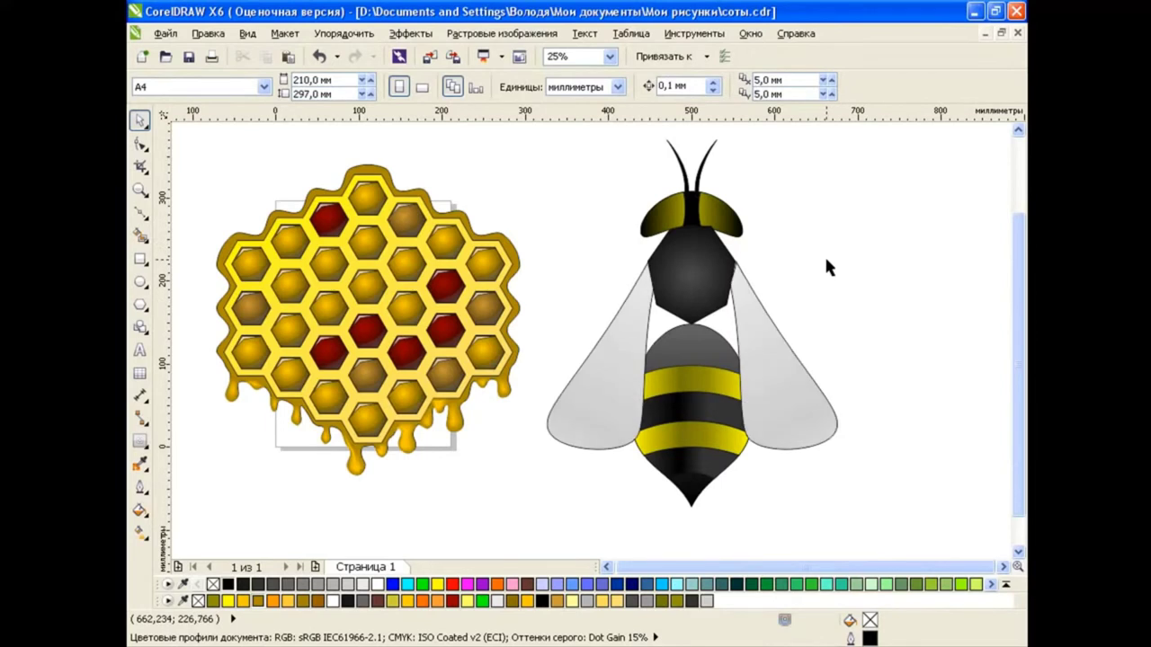
Move the striped abdomen up under the thorax and send the wings behind it.
drag(822, 321, 620, 525)
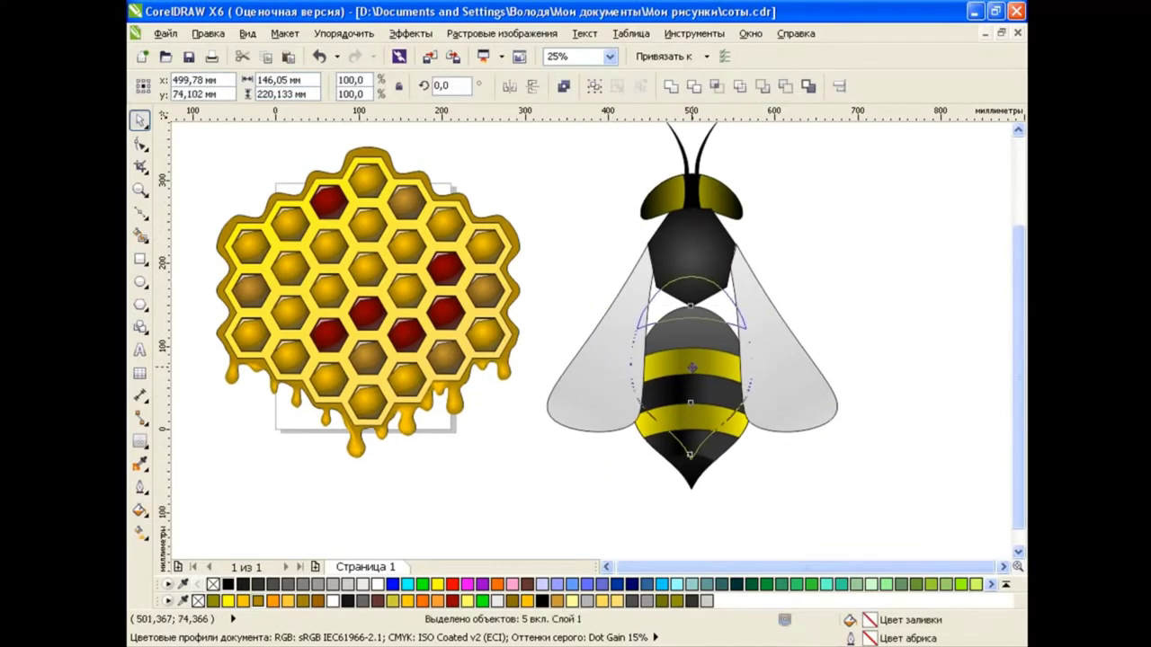
drag(691, 367, 692, 364)
click(735, 258)
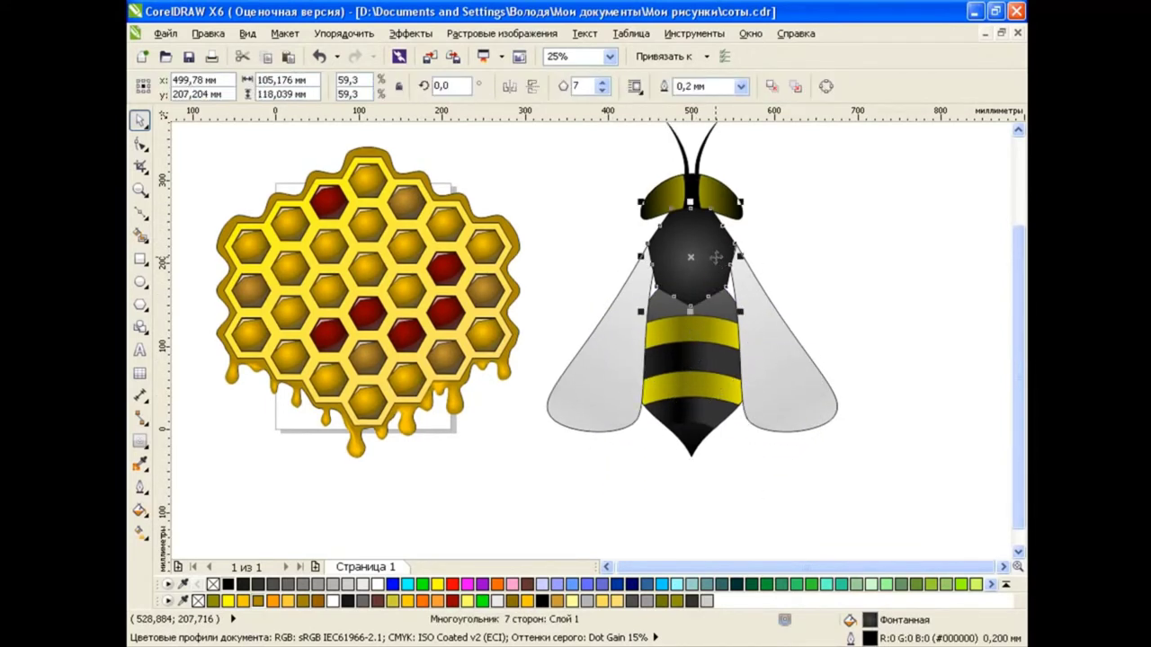
click(622, 334)
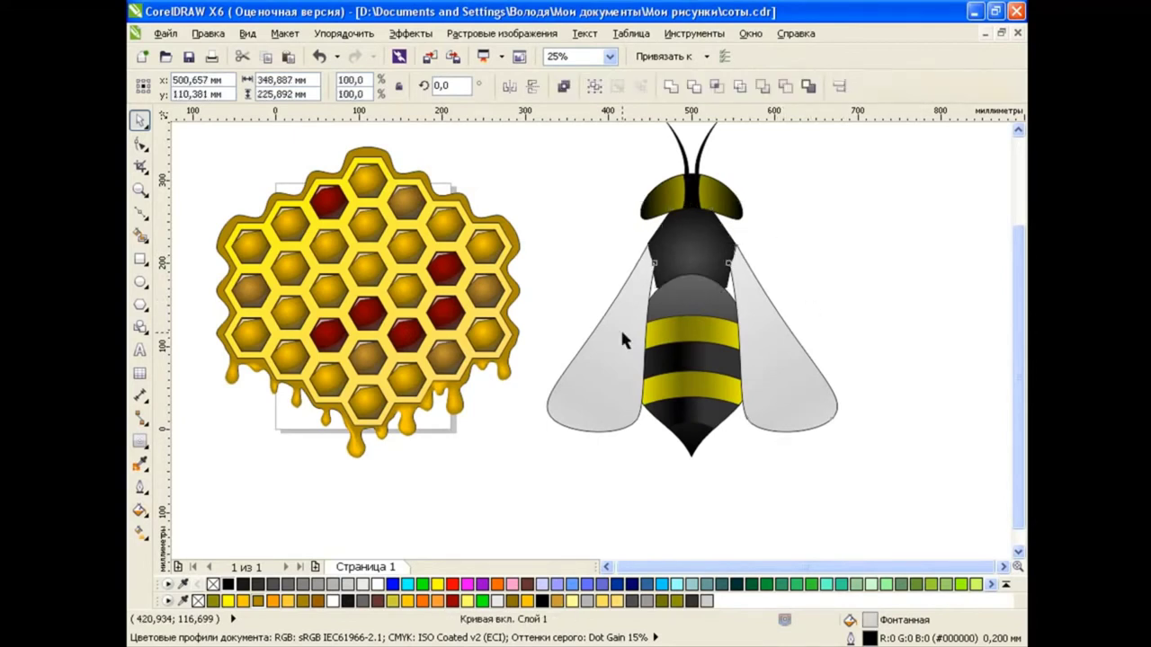
key(shift+Page_Down)
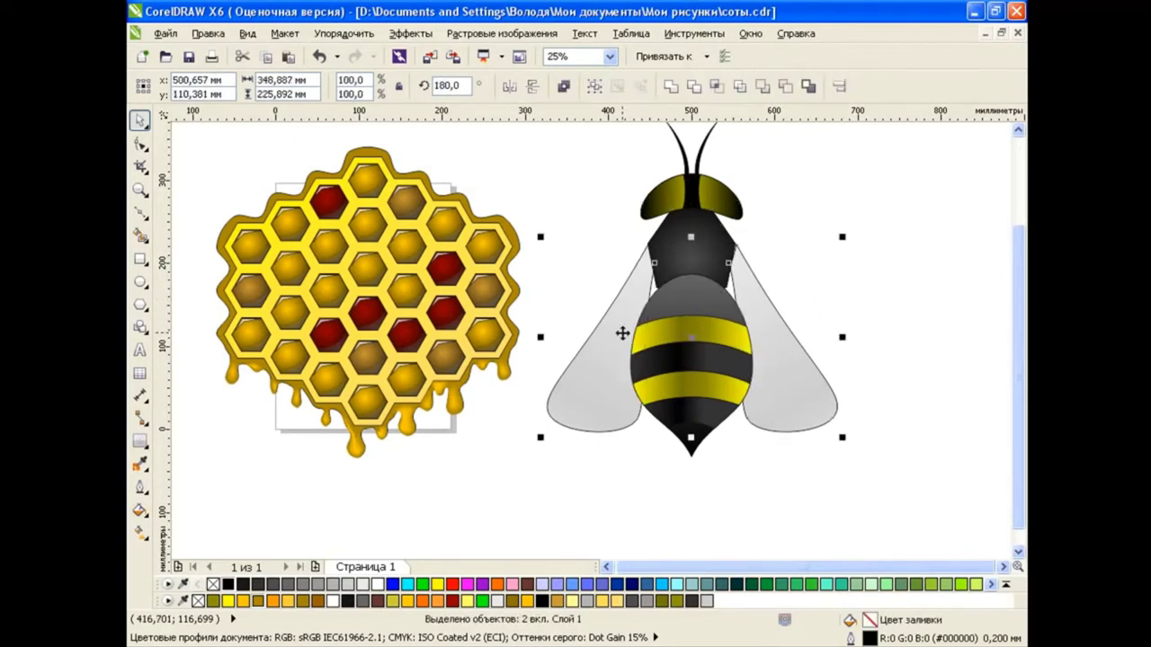
drag(591, 257, 785, 483)
click(789, 485)
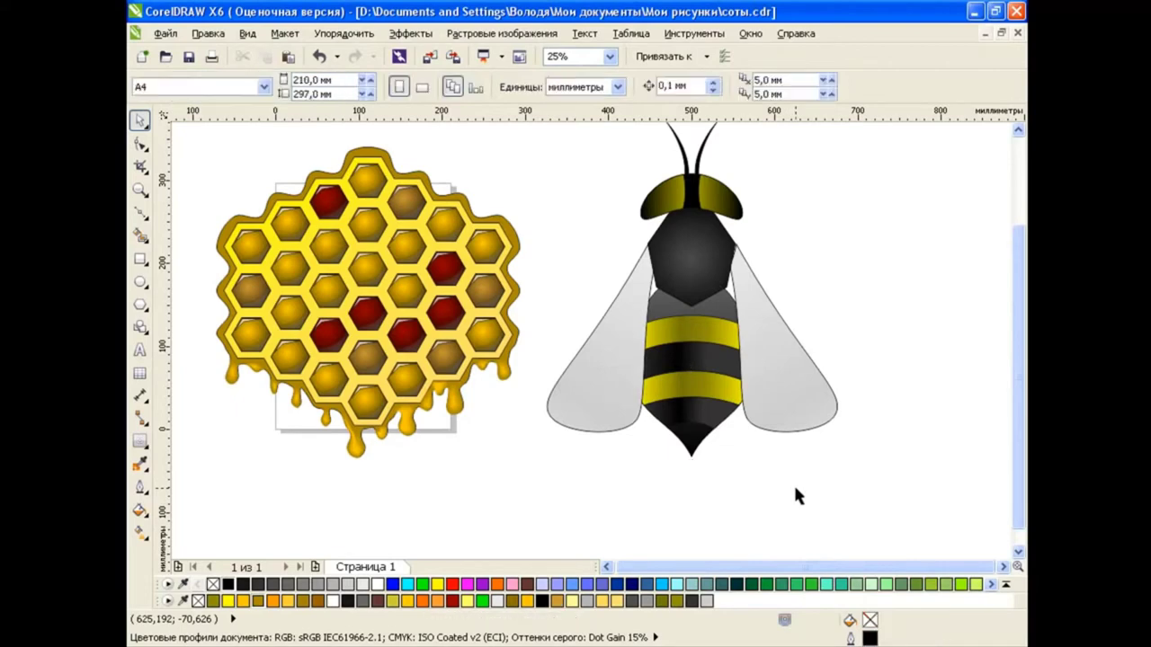
Show the Object Manager and group the bee's two wings together.
click(694, 33)
click(728, 186)
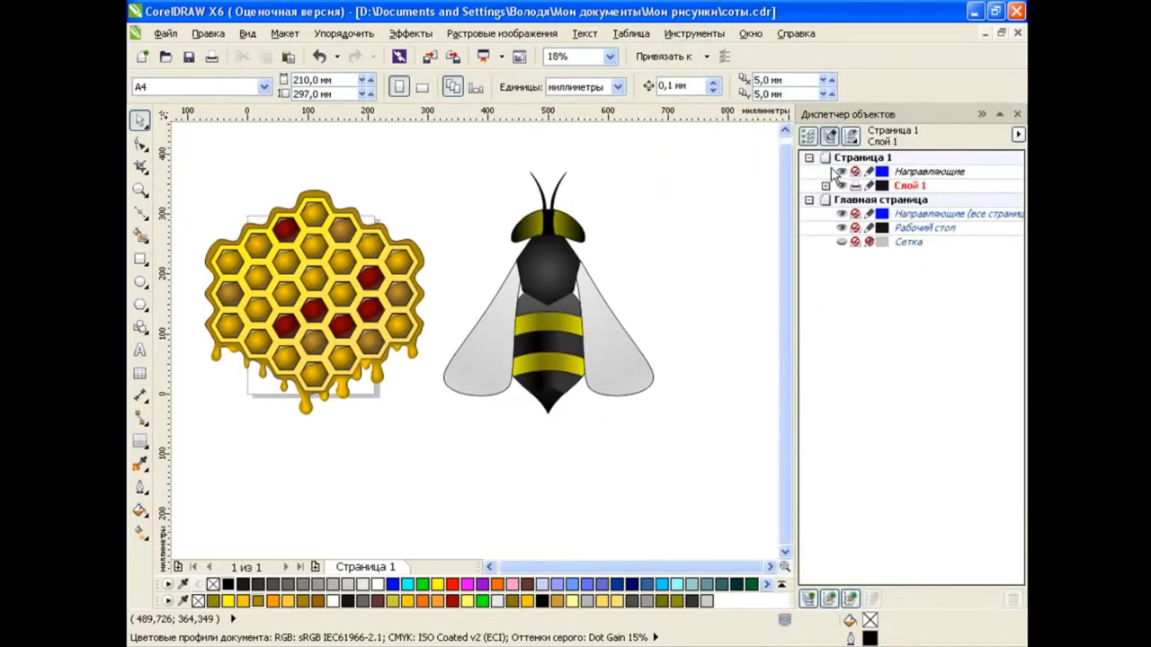
click(598, 328)
shift+click(491, 348)
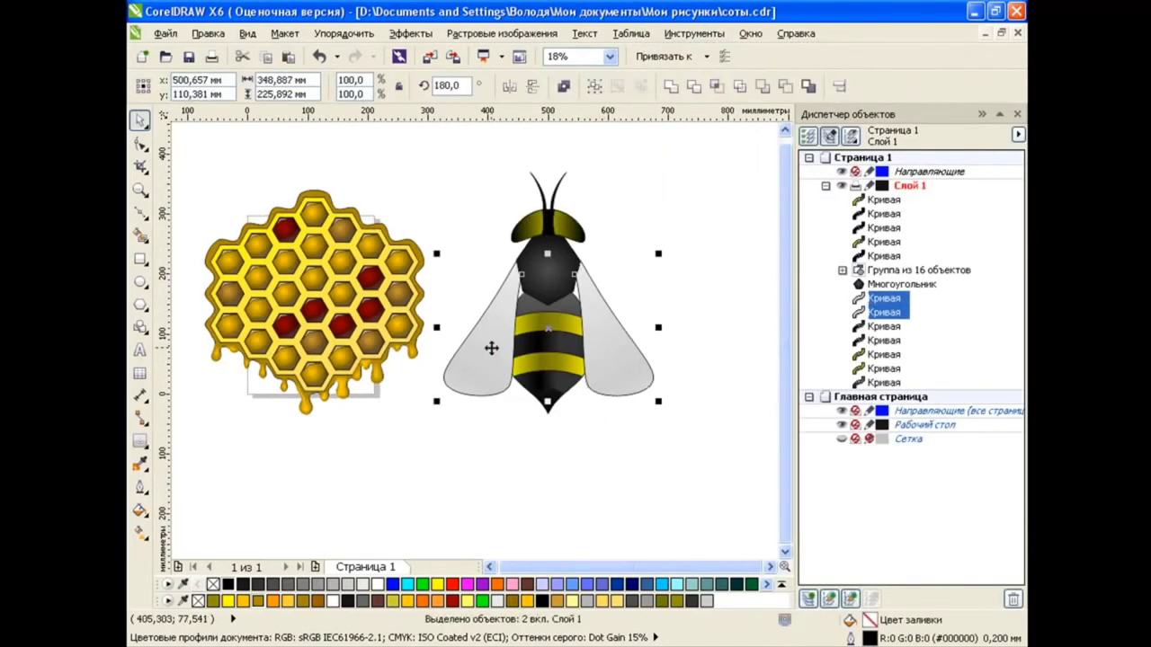
click(594, 86)
click(890, 285)
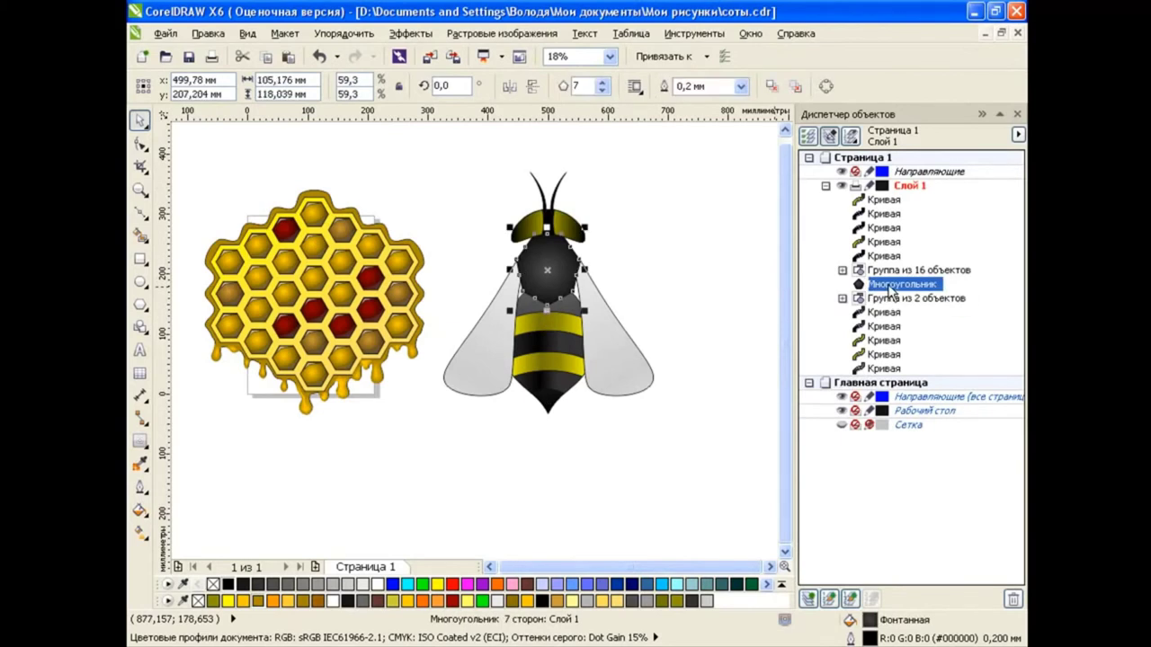
drag(552, 270, 586, 261)
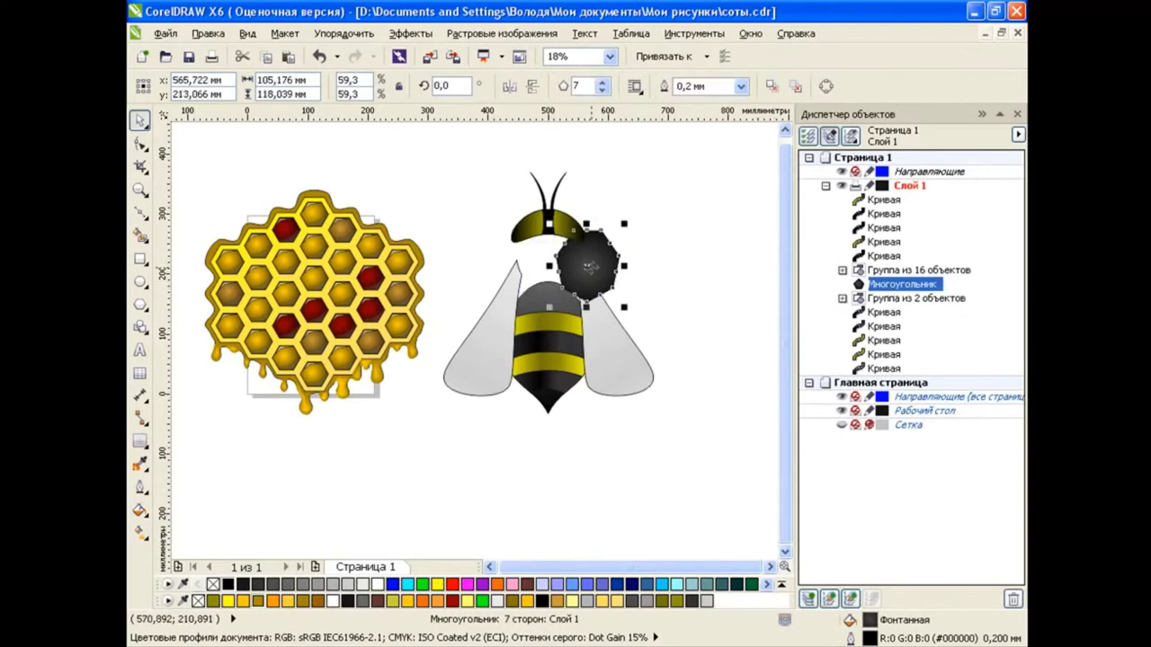
click(319, 56)
Group the four stripe curves, keeping them separate from the abdomen curve.
drag(621, 423, 474, 289)
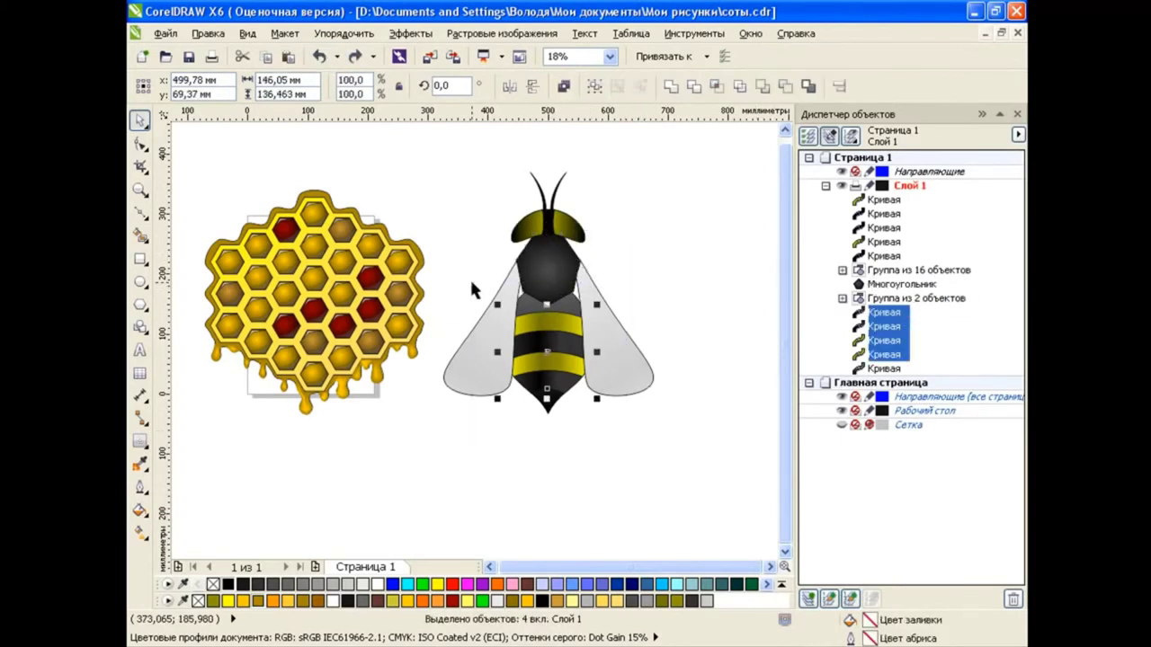
click(593, 86)
drag(638, 441, 480, 264)
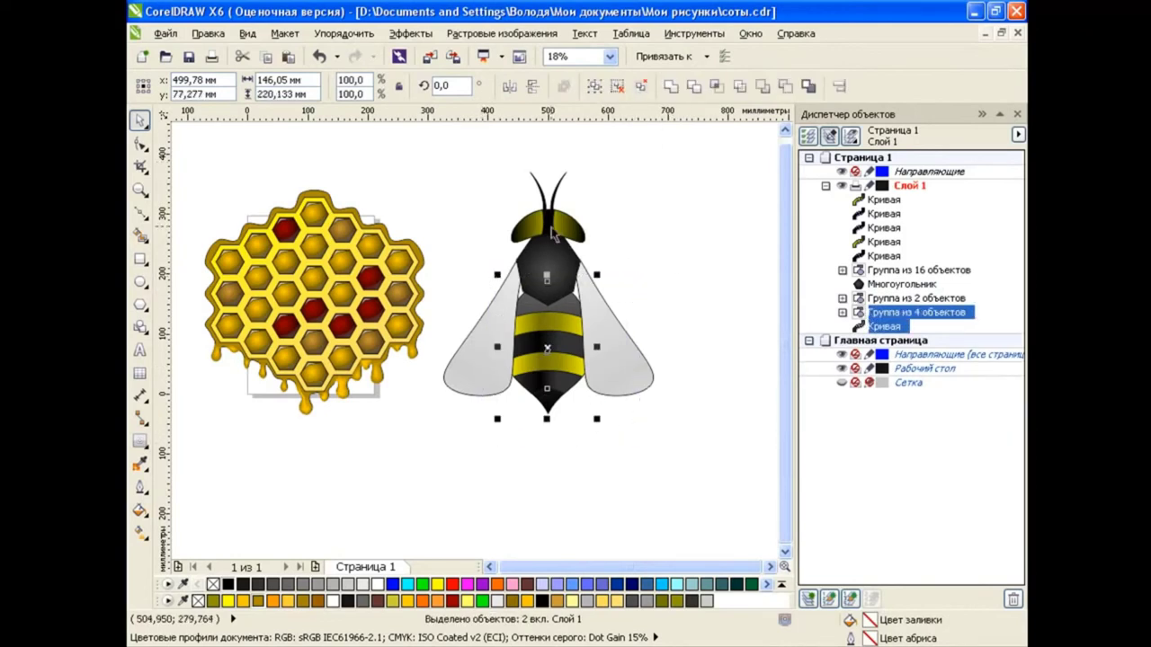
click(615, 87)
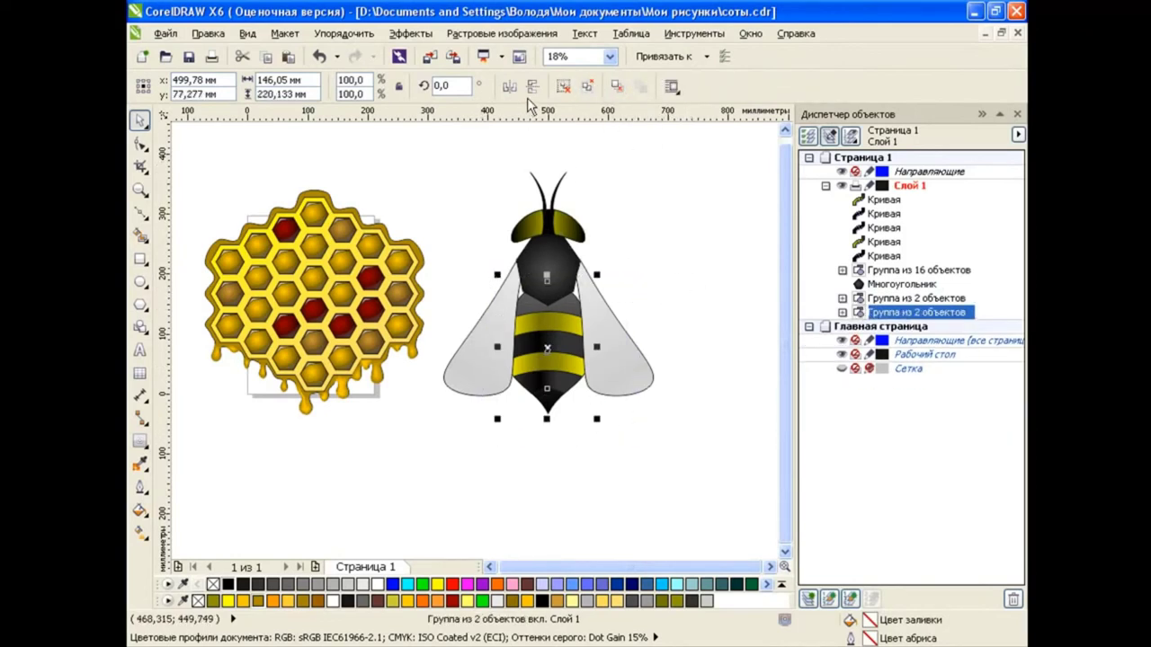
click(563, 86)
click(580, 315)
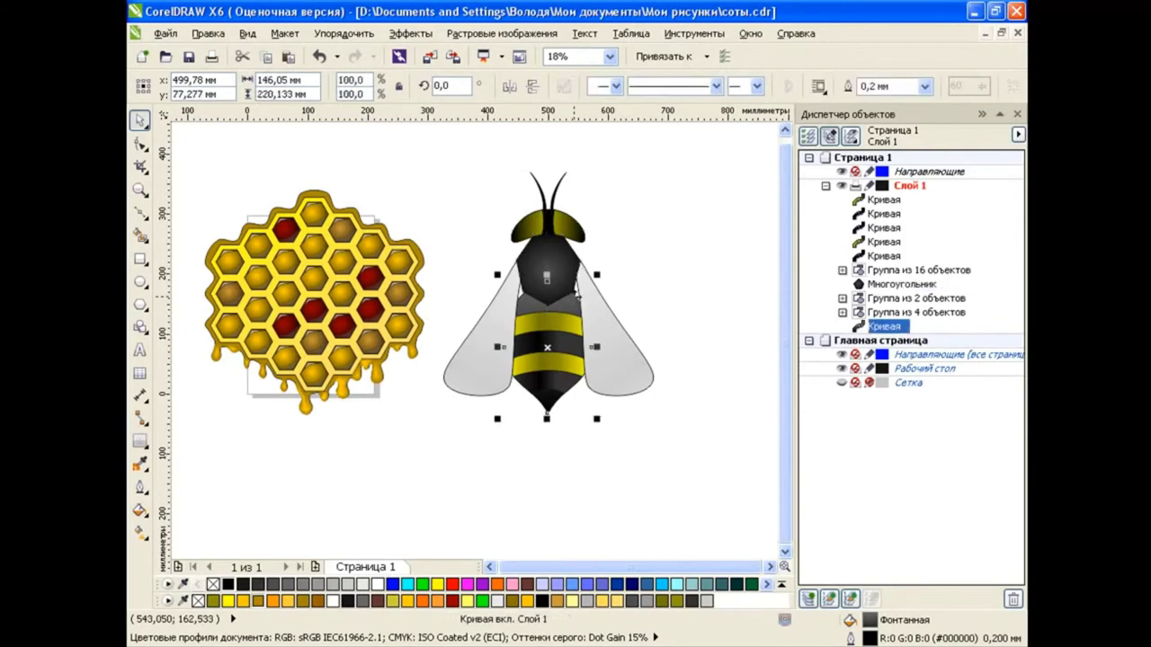
key(shift+Page_Up)
key(ctrl+z)
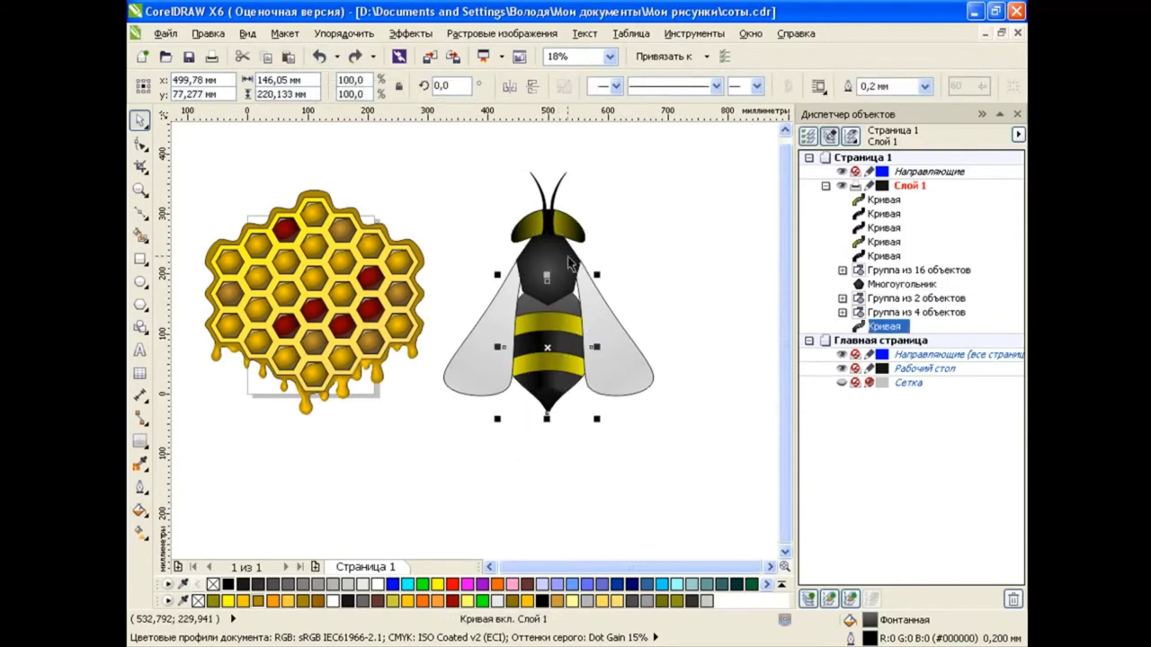
key(Escape)
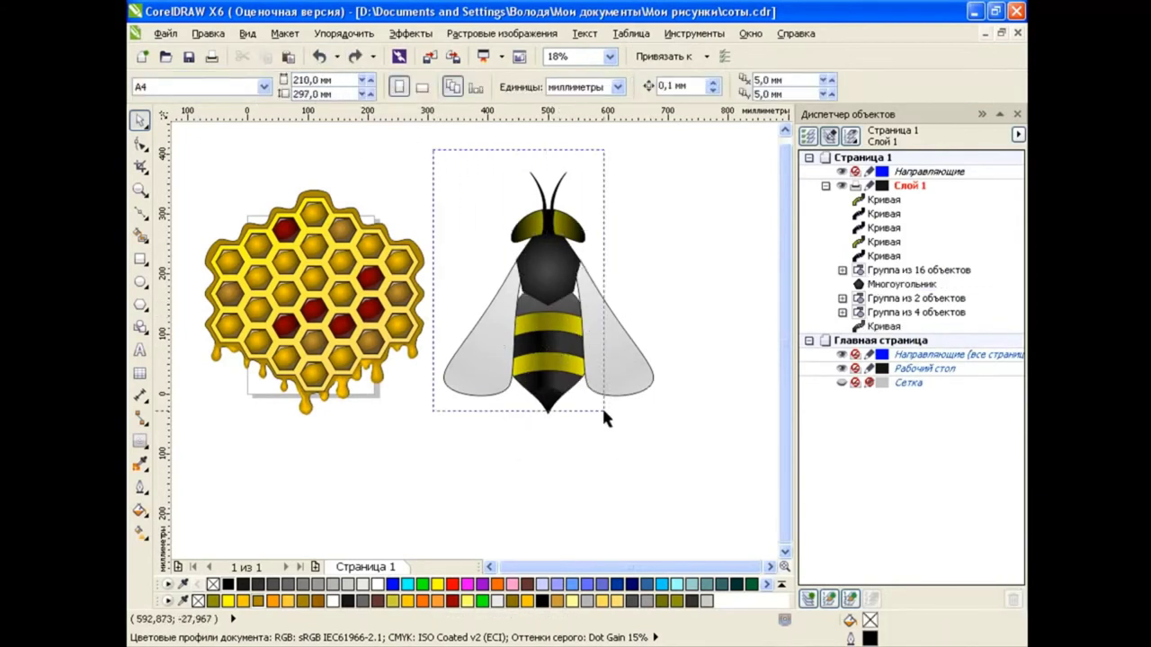
Marquee-select every bee part and group them into one 9-object group.
drag(438, 150, 696, 433)
key(ctrl+g)
click(719, 311)
key(ctrl+z)
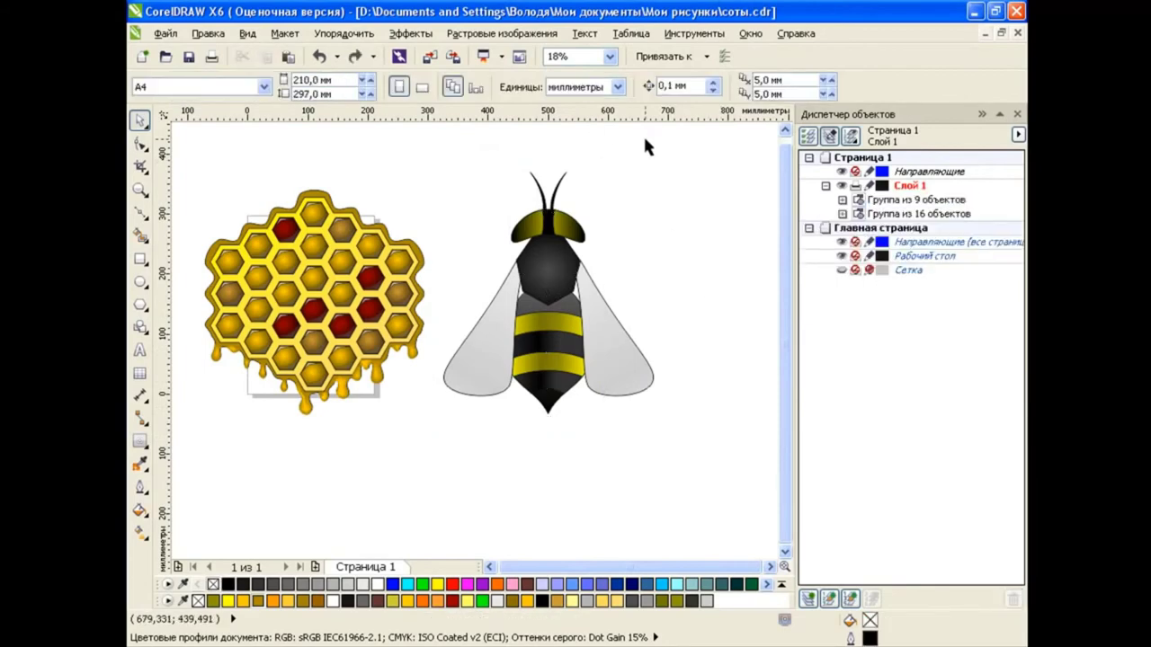
scroll(598, 257, up, 2)
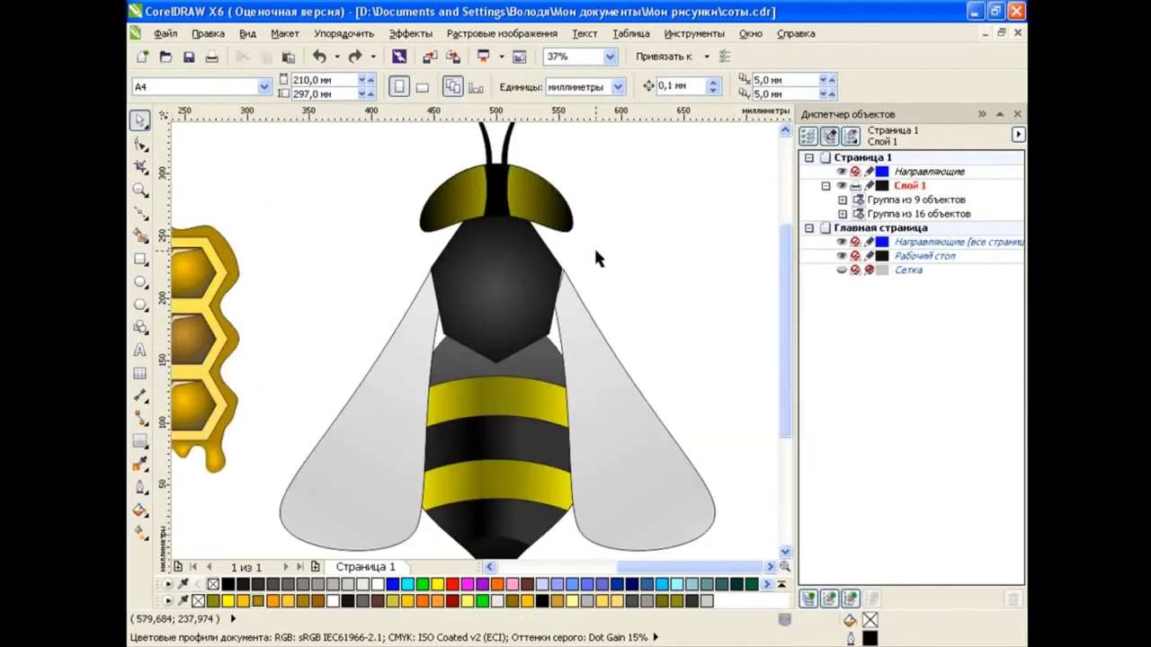
click(570, 303)
click(663, 252)
scroll(596, 275, down, 2)
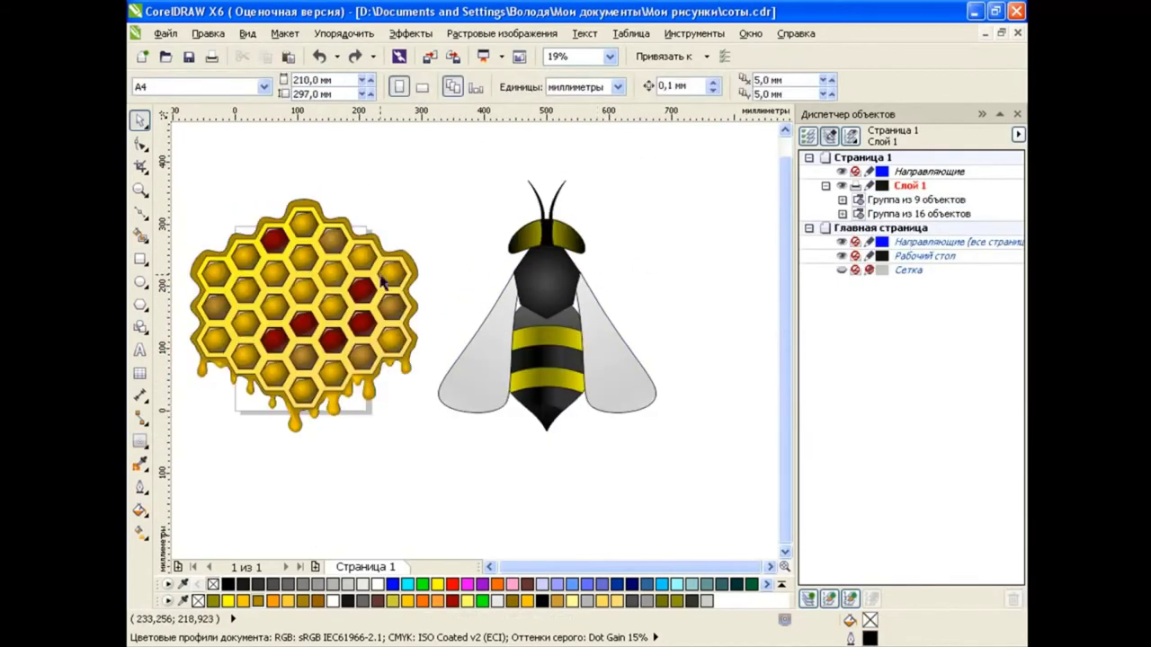
click(139, 282)
Draw a flat black ellipse with grey inner copies and group the three.
mouse_move(616, 251)
mouse_down()
mouse_move(715, 295)
mouse_move(752, 273)
mouse_up()
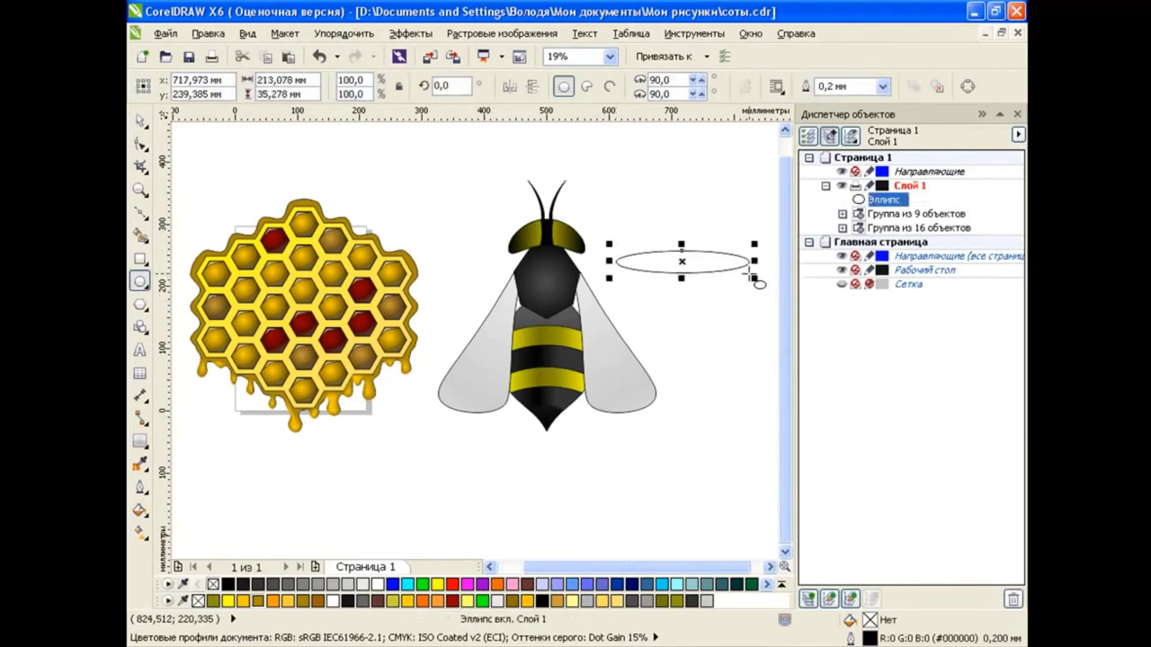
click(1017, 113)
click(1003, 567)
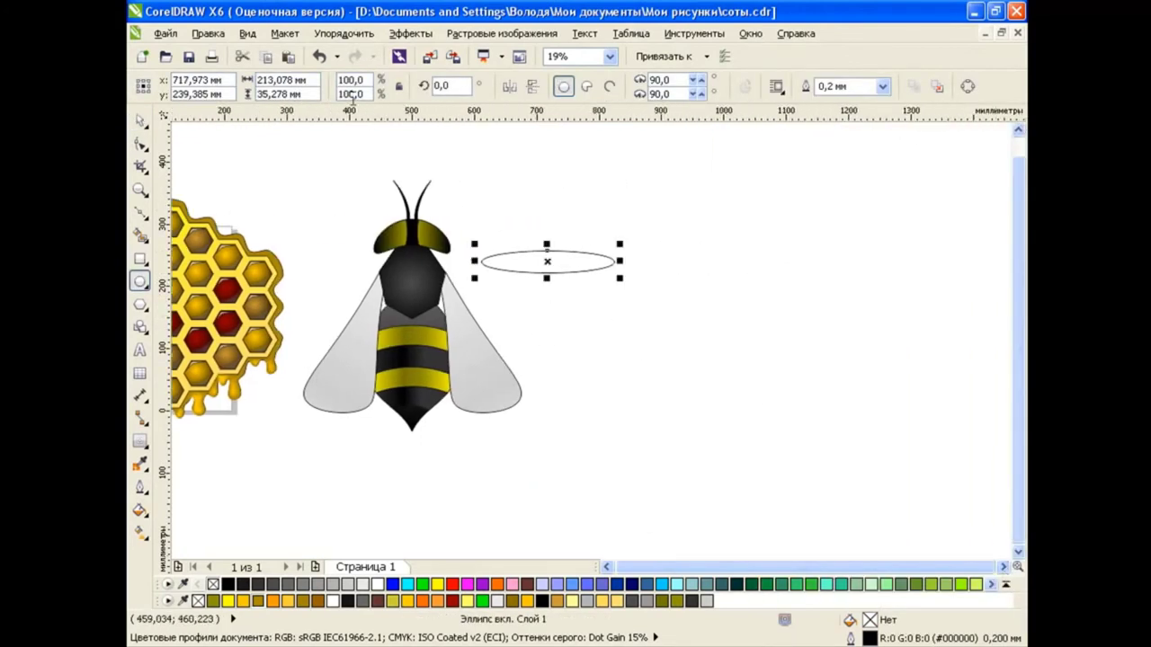
click(139, 120)
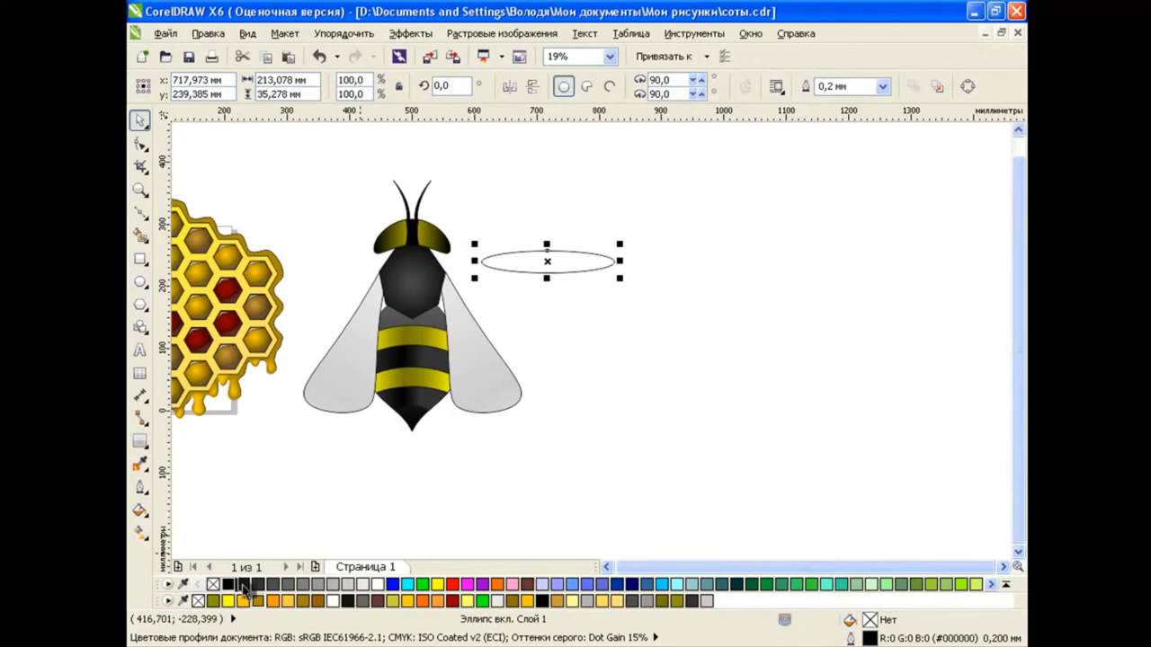
click(228, 586)
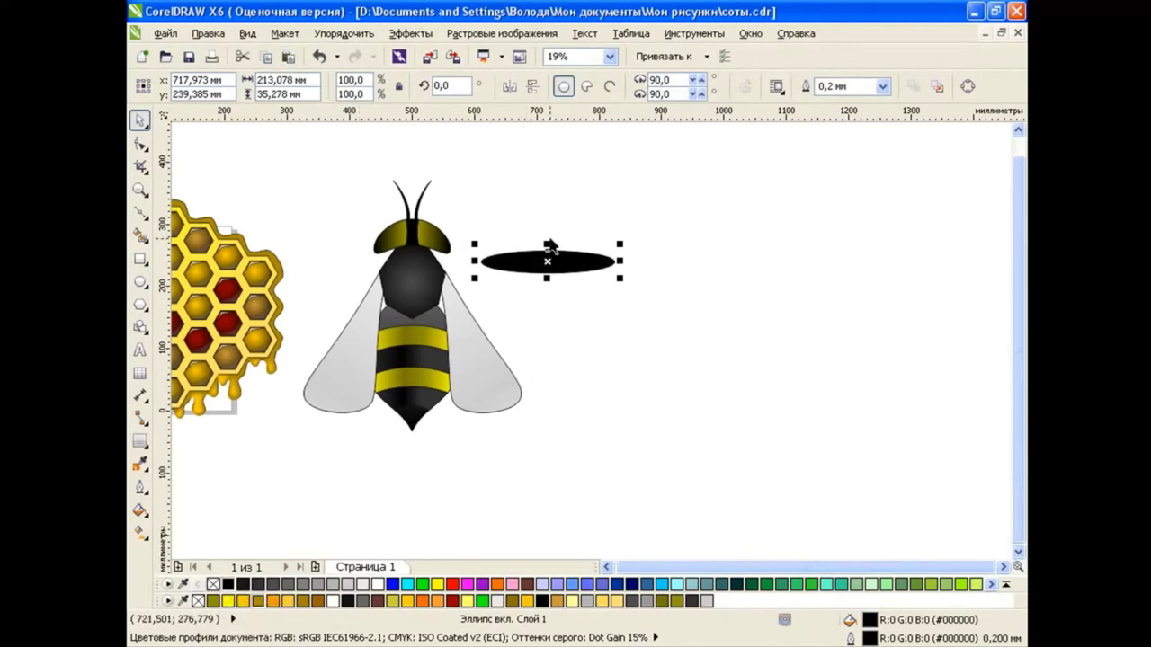
drag(550, 247, 549, 252)
drag(620, 261, 546, 253)
click(273, 585)
click(302, 586)
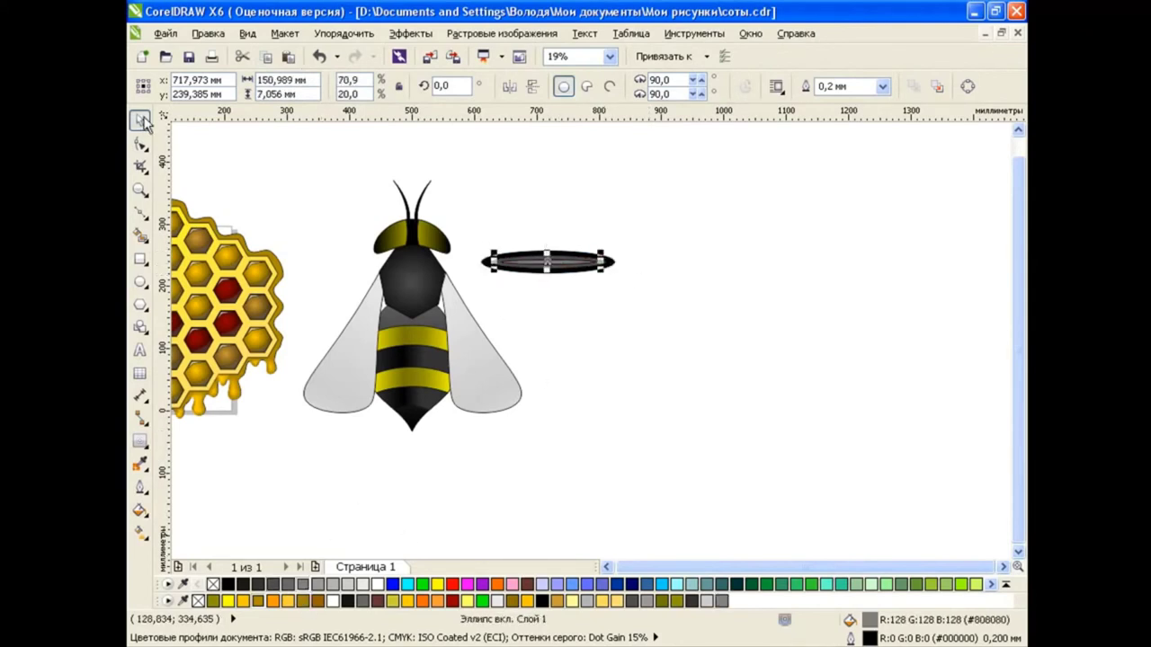
drag(450, 218, 651, 286)
key(ctrl+g)
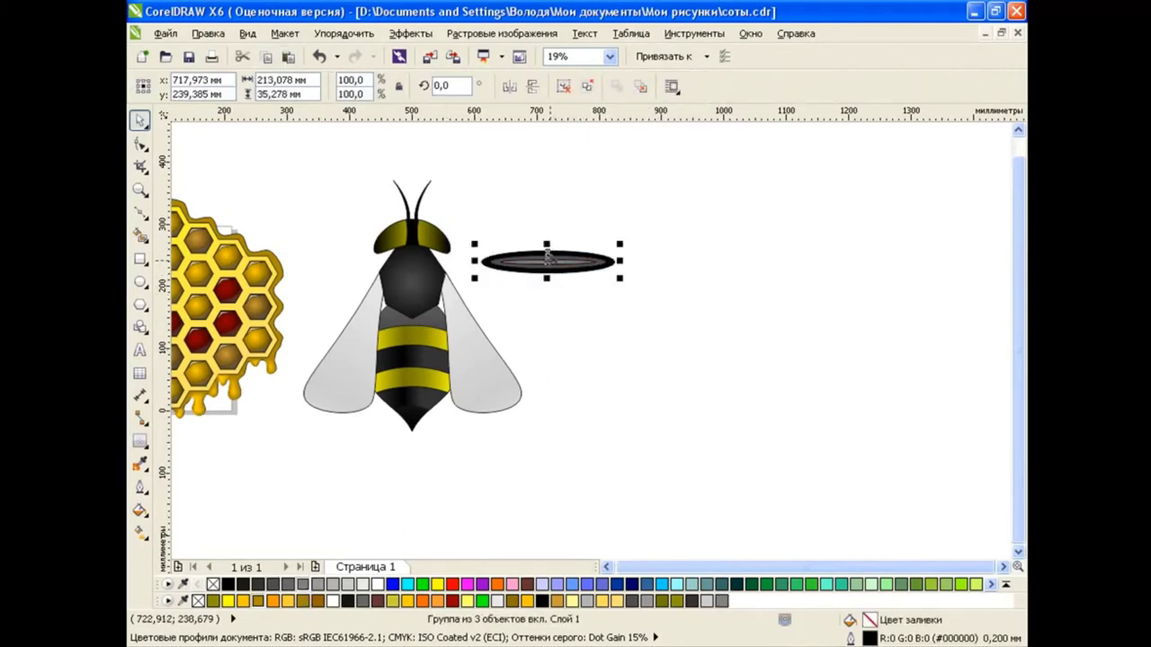
Copy the ellipse group to the right, tilt it diagonally, and shrink both pieces.
drag(546, 258, 746, 270)
click(627, 261)
click(745, 270)
mouse_move(609, 264)
mouse_down()
mouse_move(645, 215)
mouse_move(620, 248)
mouse_up()
drag(697, 151, 657, 203)
click(540, 262)
drag(479, 249, 530, 252)
click(589, 276)
drag(586, 264, 638, 225)
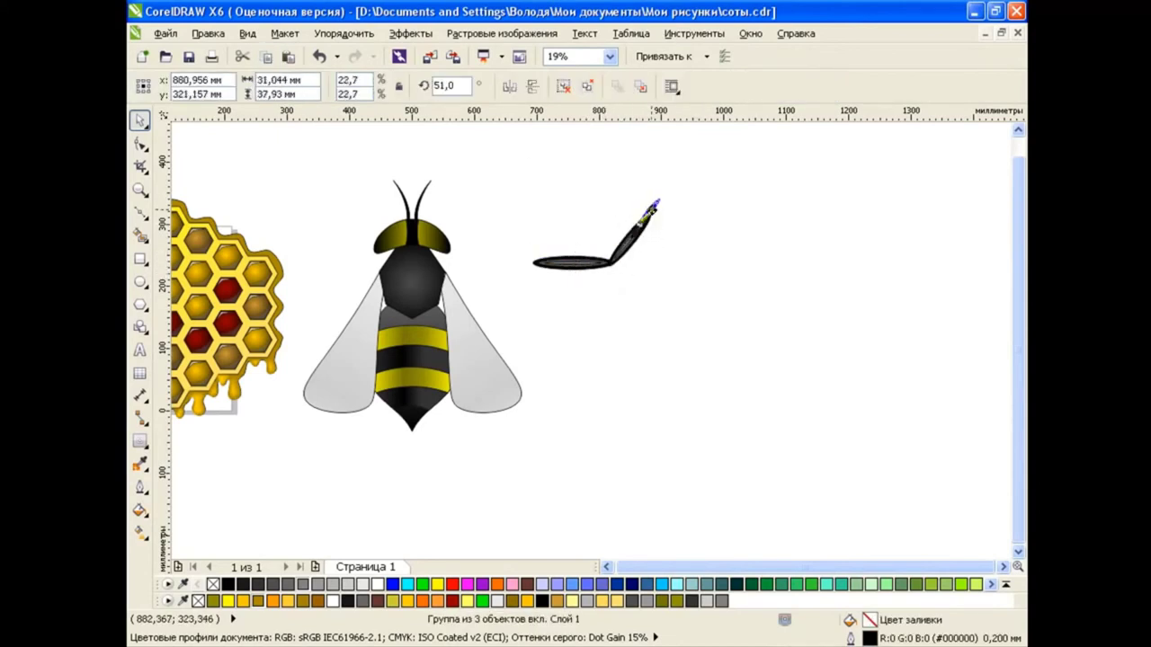
Shrink and angle the tip piece upward, then group both pieces into one leg.
click(654, 205)
mouse_move(672, 187)
mouse_down()
mouse_move(686, 198)
mouse_move(669, 208)
mouse_up()
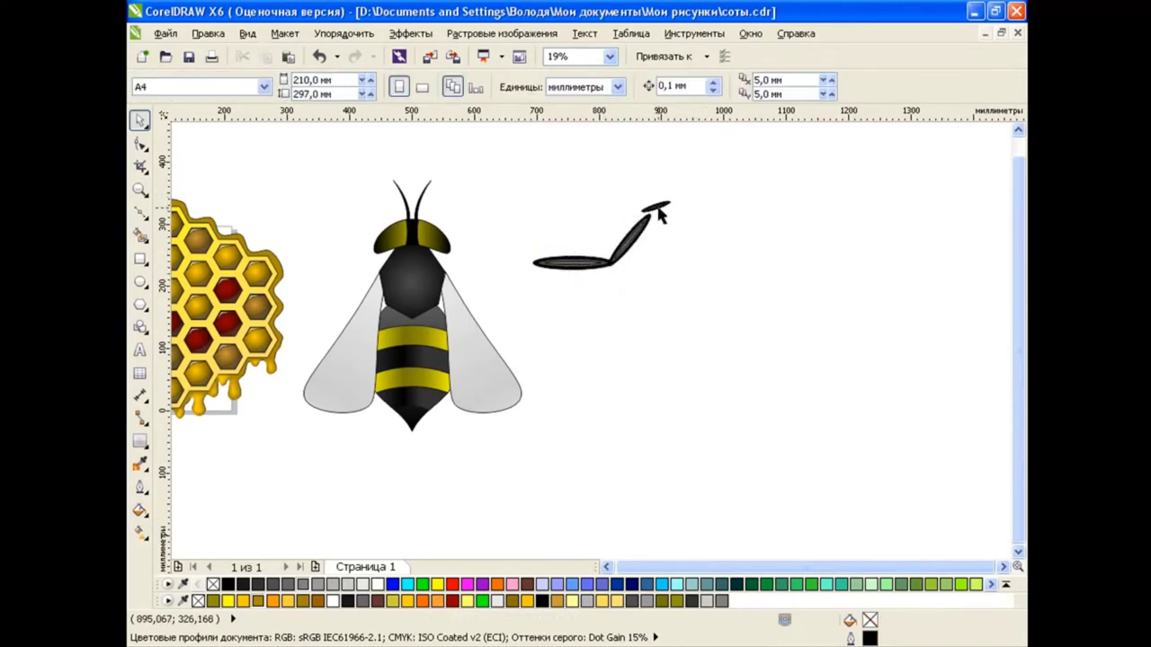
click(689, 266)
click(672, 214)
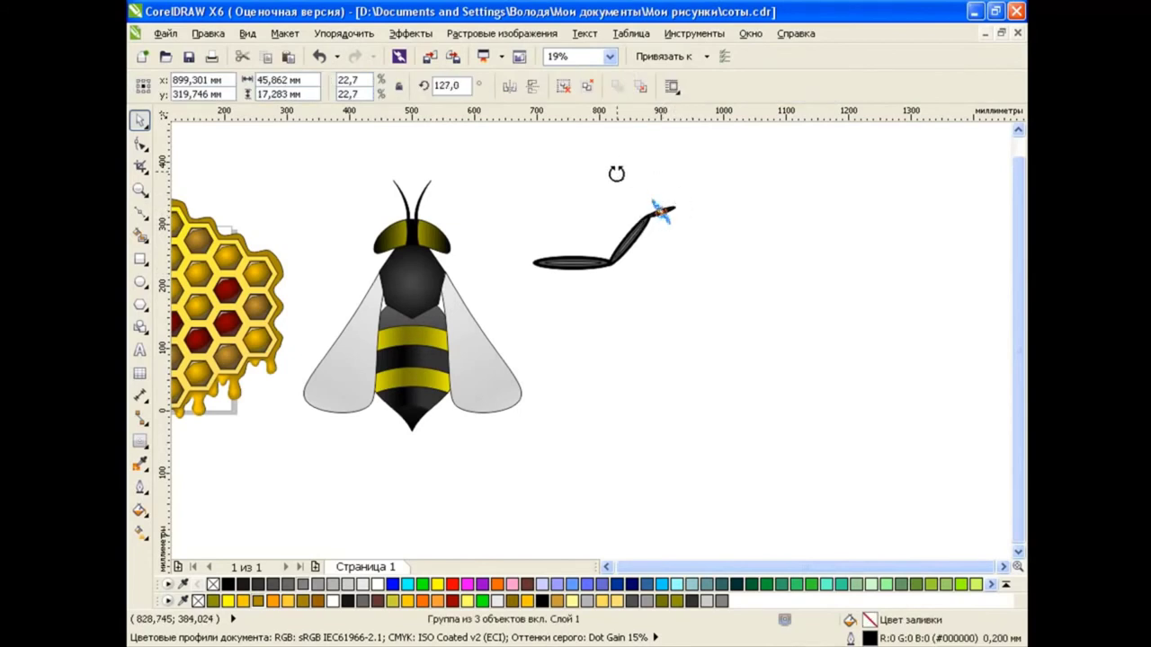
drag(632, 157, 645, 200)
drag(506, 175, 706, 249)
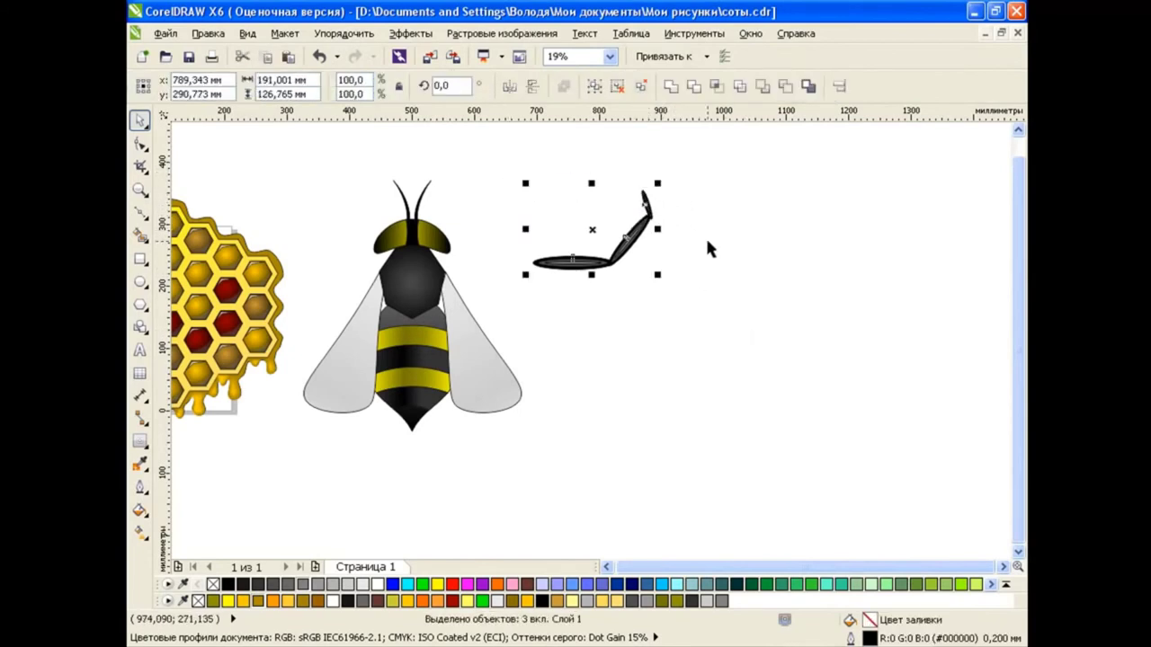
click(687, 225)
click(644, 202)
shift+click(566, 263)
key(ctrl+g)
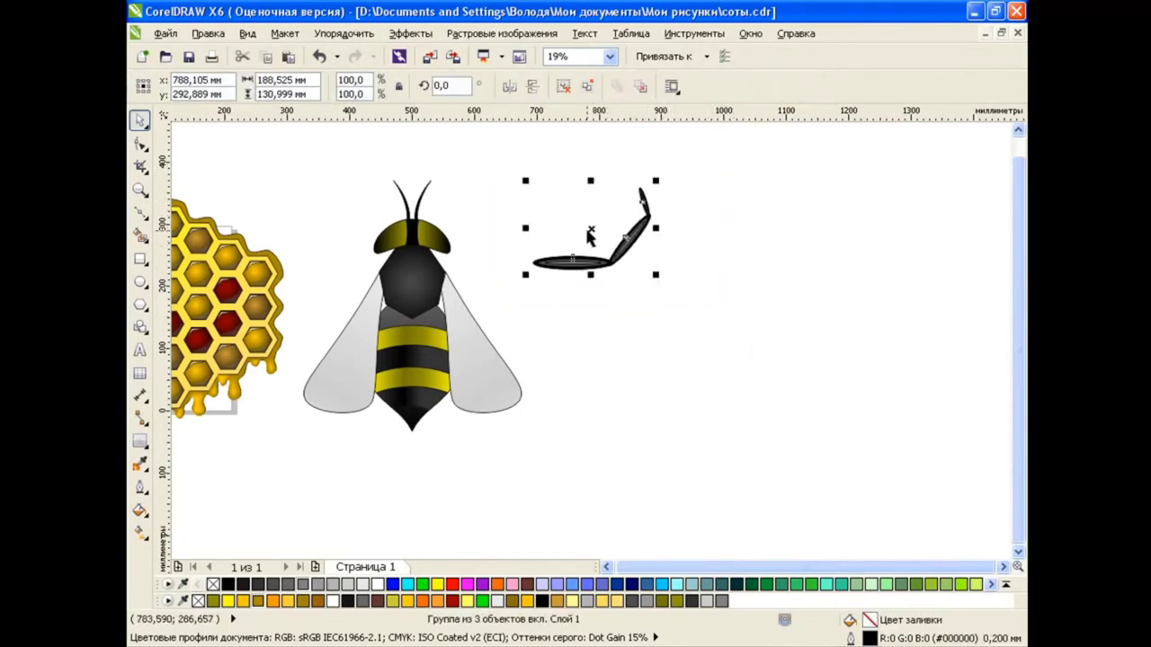
Place a shrunken leg beside the head, rotate it outward, and drop a mirrored copy.
mouse_move(659, 180)
mouse_down()
mouse_move(581, 233)
mouse_move(470, 256)
mouse_move(473, 200)
mouse_up()
click(463, 250)
mouse_move(454, 238)
mouse_down()
mouse_move(450, 248)
mouse_move(374, 245)
mouse_up()
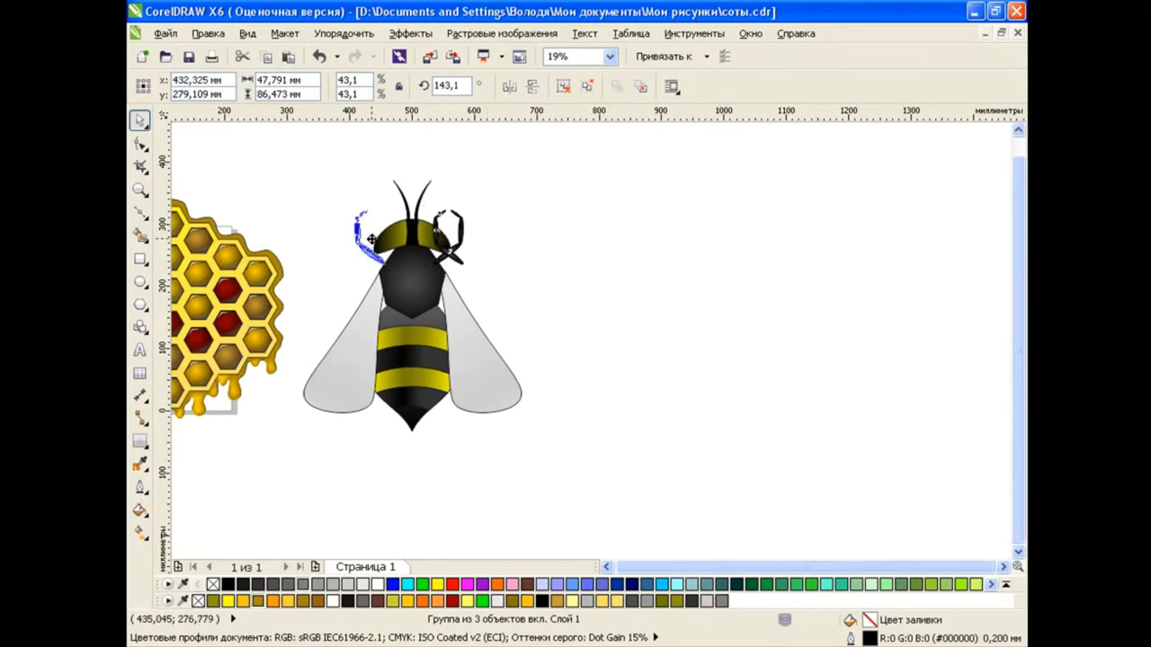
click(530, 280)
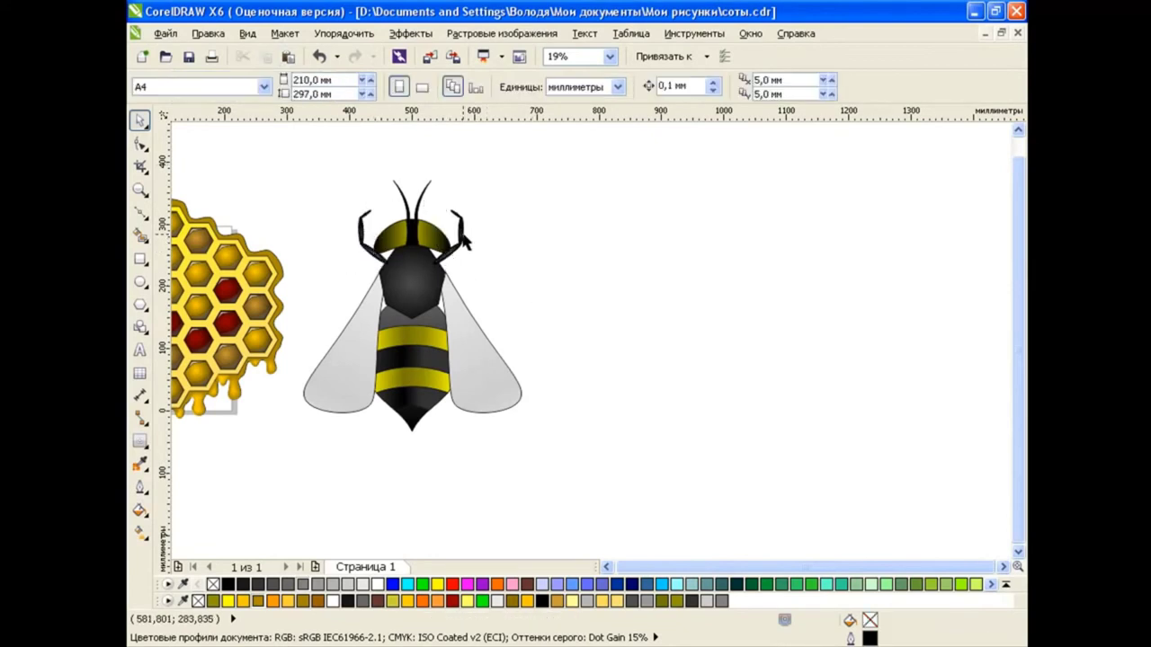
click(454, 236)
Move a leg lower beside the body and rotate it into place.
drag(447, 239, 506, 251)
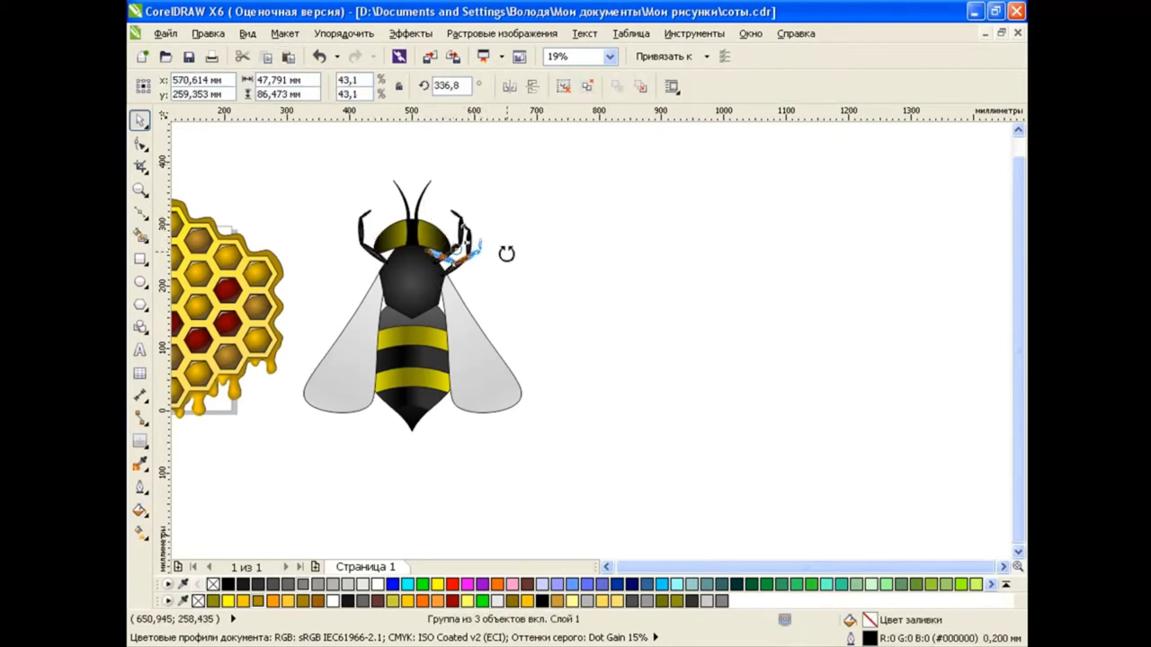
click(506, 250)
click(483, 281)
click(533, 300)
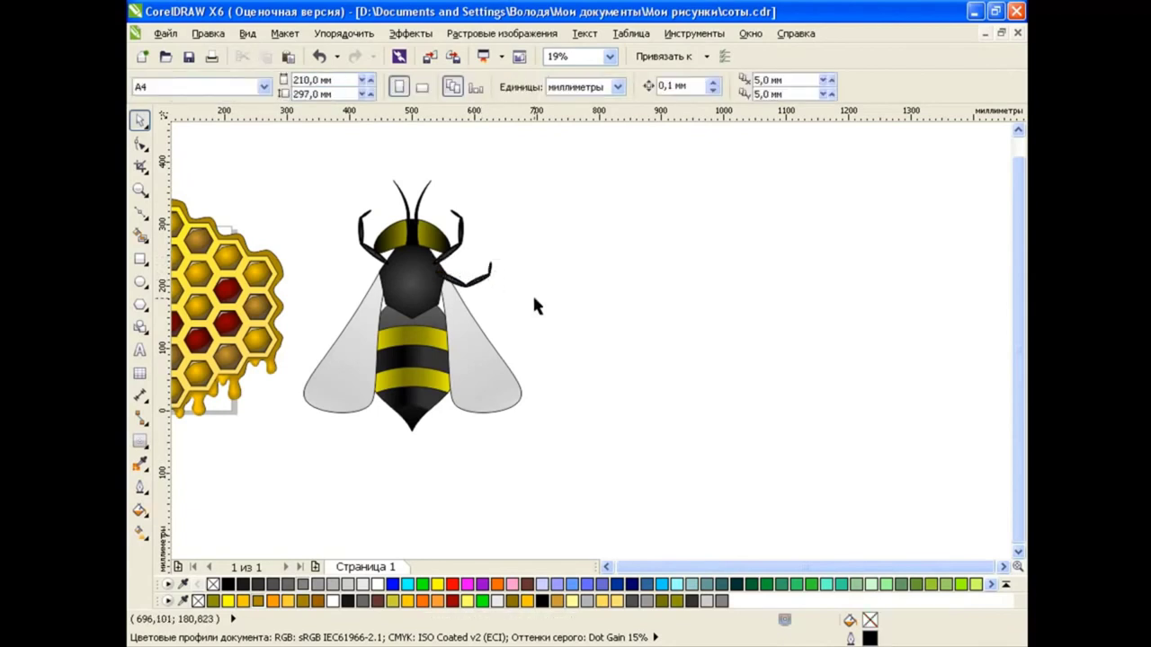
double_click(480, 284)
drag(464, 274, 468, 309)
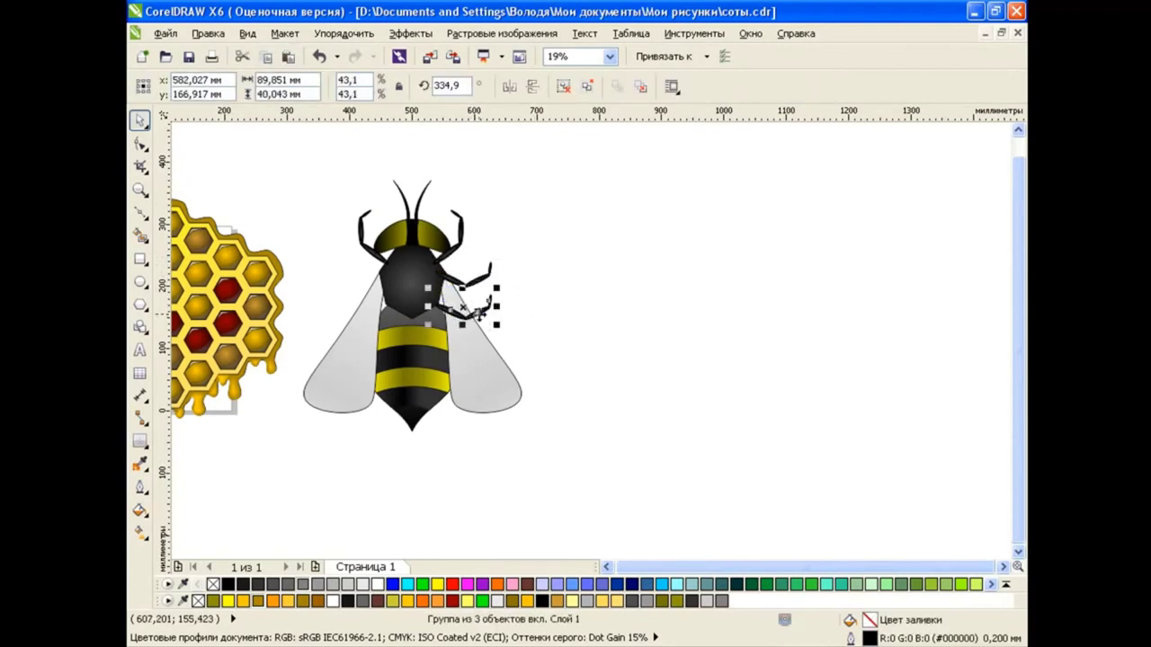
click(498, 319)
Group the right-side legs and send them behind the wing.
click(475, 316)
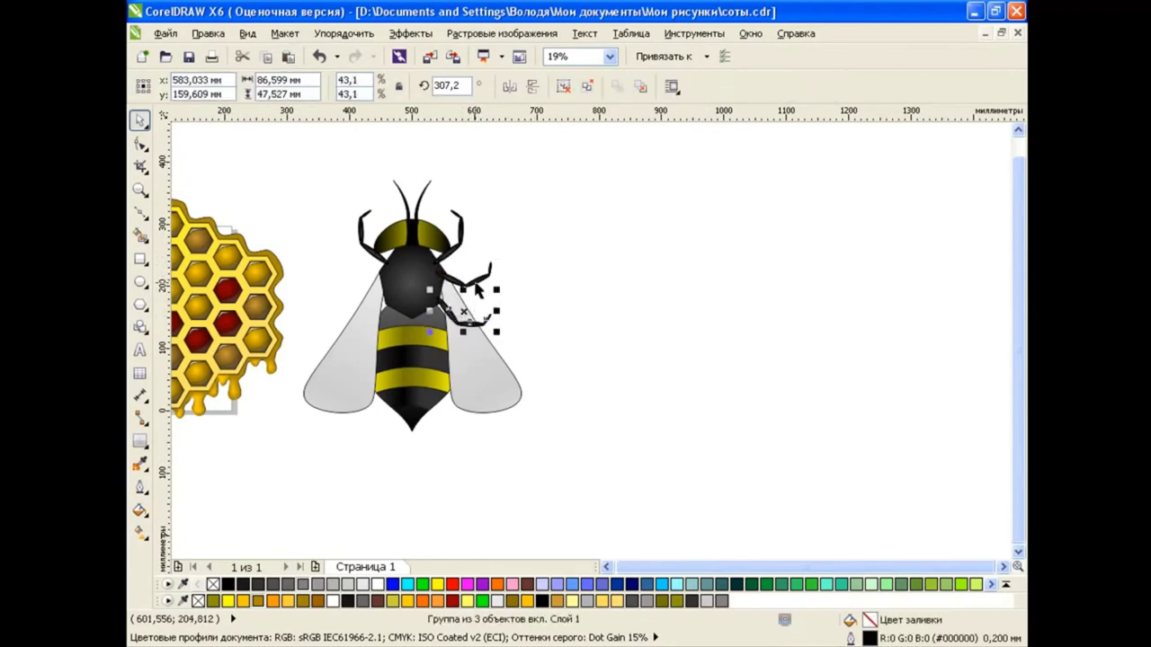
shift+click(459, 229)
click(587, 87)
key(ctrl+Page_Down)
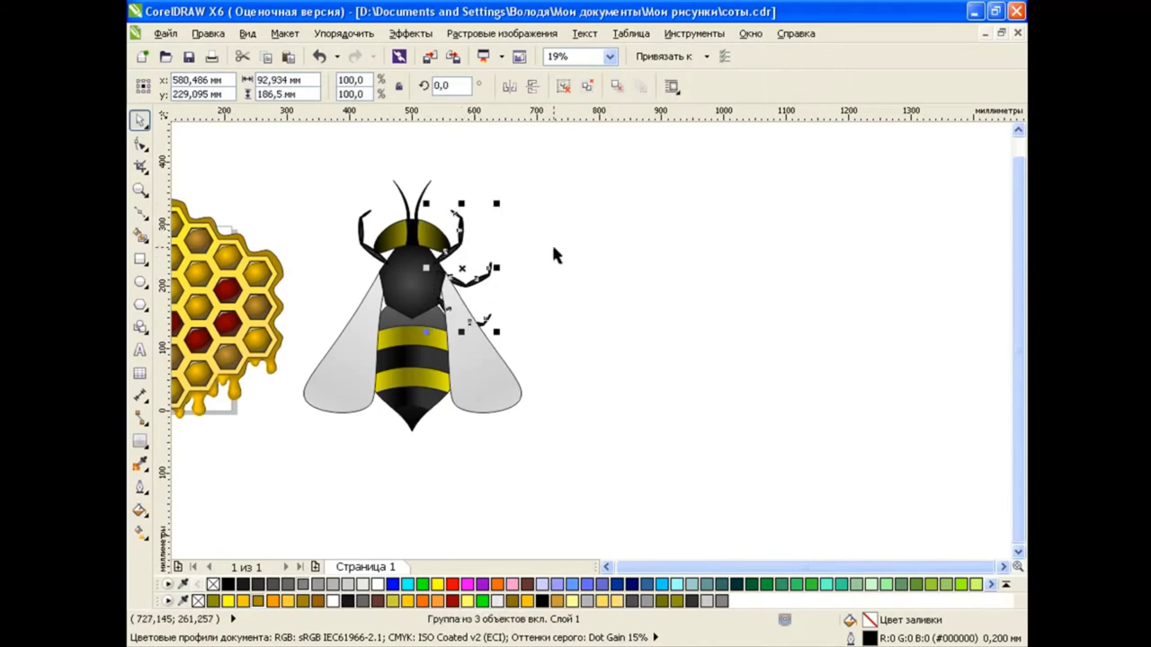
click(521, 293)
Copy the right-side leg group to the bee's left side and select the whole bee.
click(481, 286)
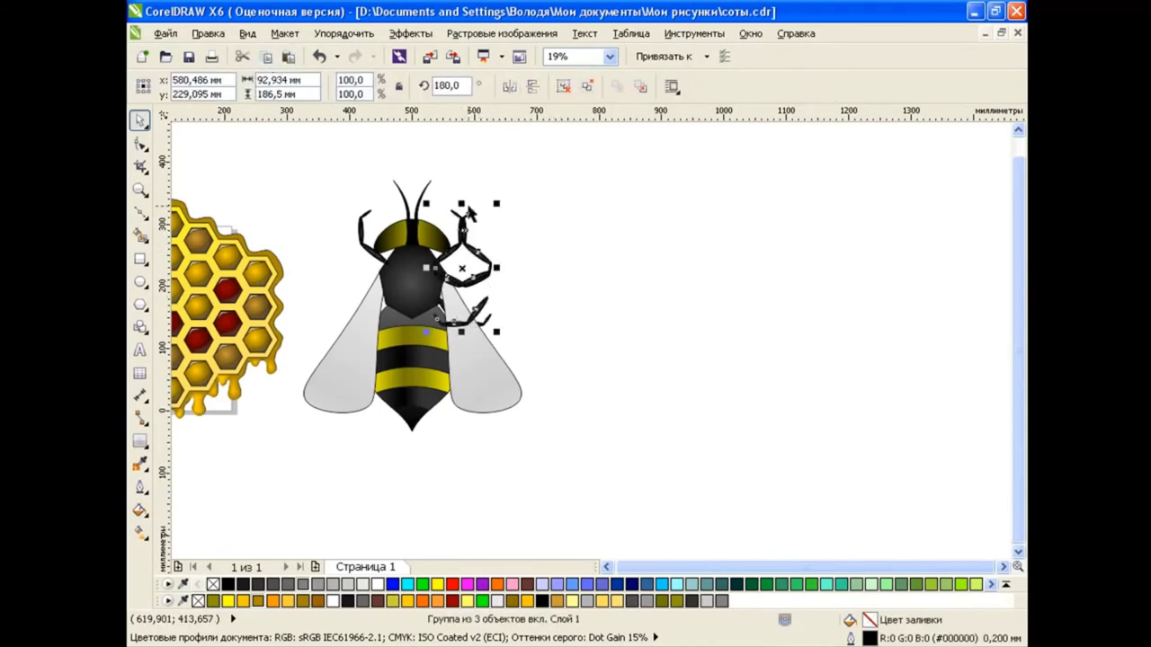
drag(477, 270, 353, 266)
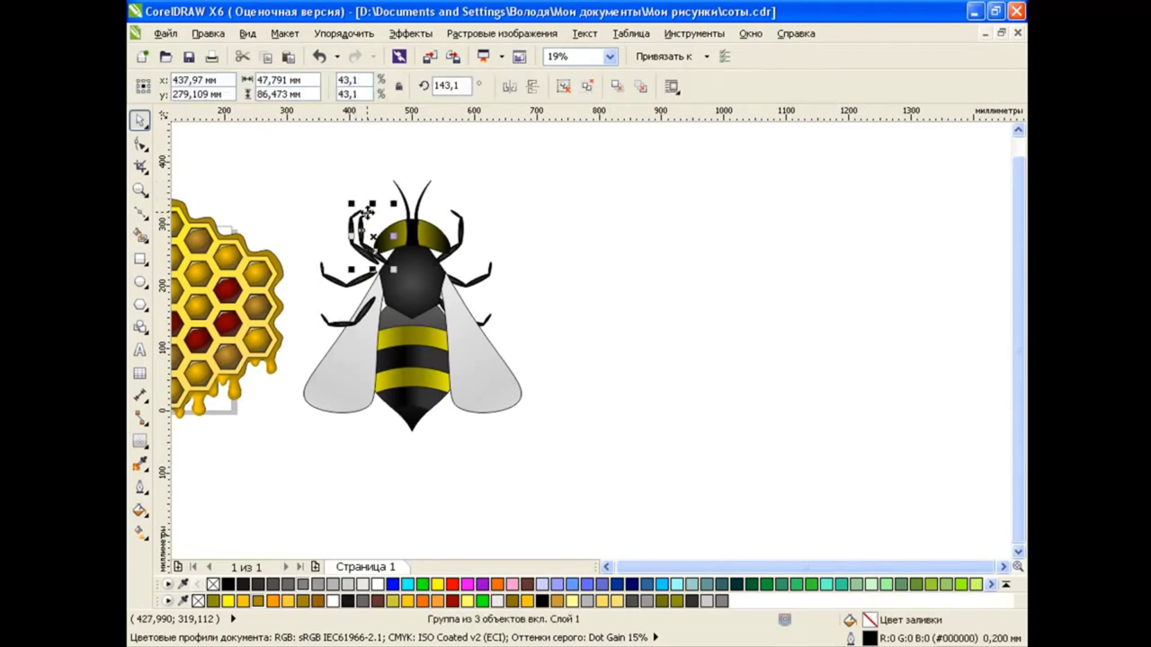
click(351, 176)
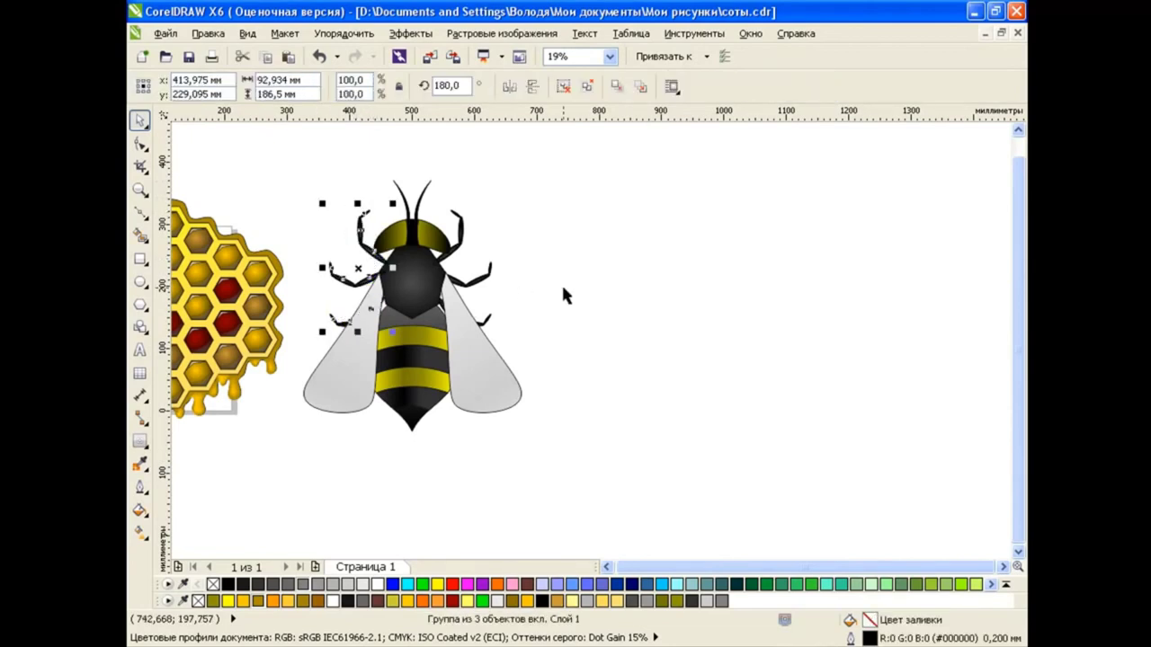
mouse_move(551, 147)
mouse_down()
mouse_move(452, 189)
mouse_move(297, 441)
mouse_up()
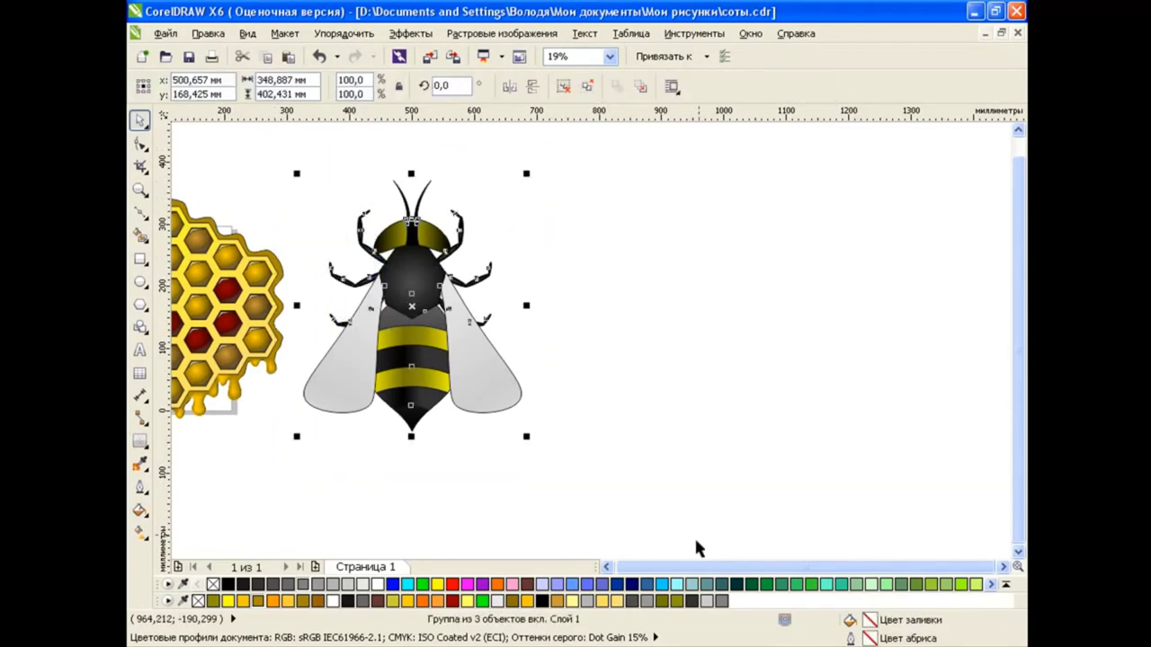
click(608, 566)
Shrink the bee and move it onto the honeycomb.
click(608, 567)
click(608, 566)
click(608, 566)
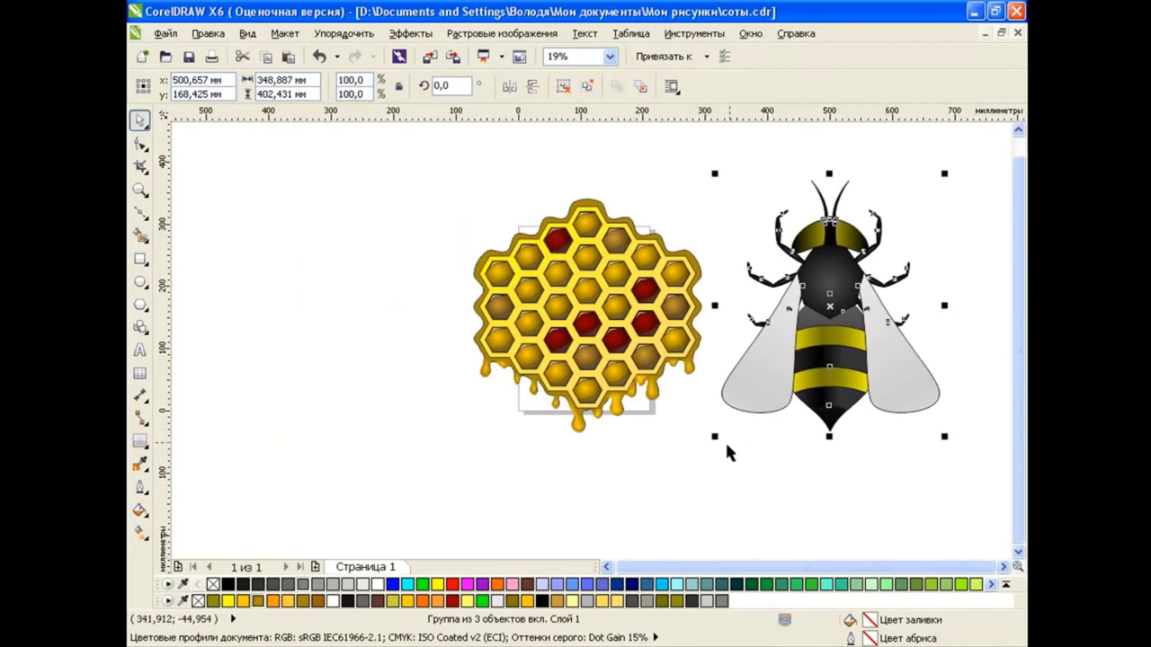
mouse_move(809, 337)
mouse_down()
mouse_move(701, 385)
mouse_move(751, 324)
mouse_up()
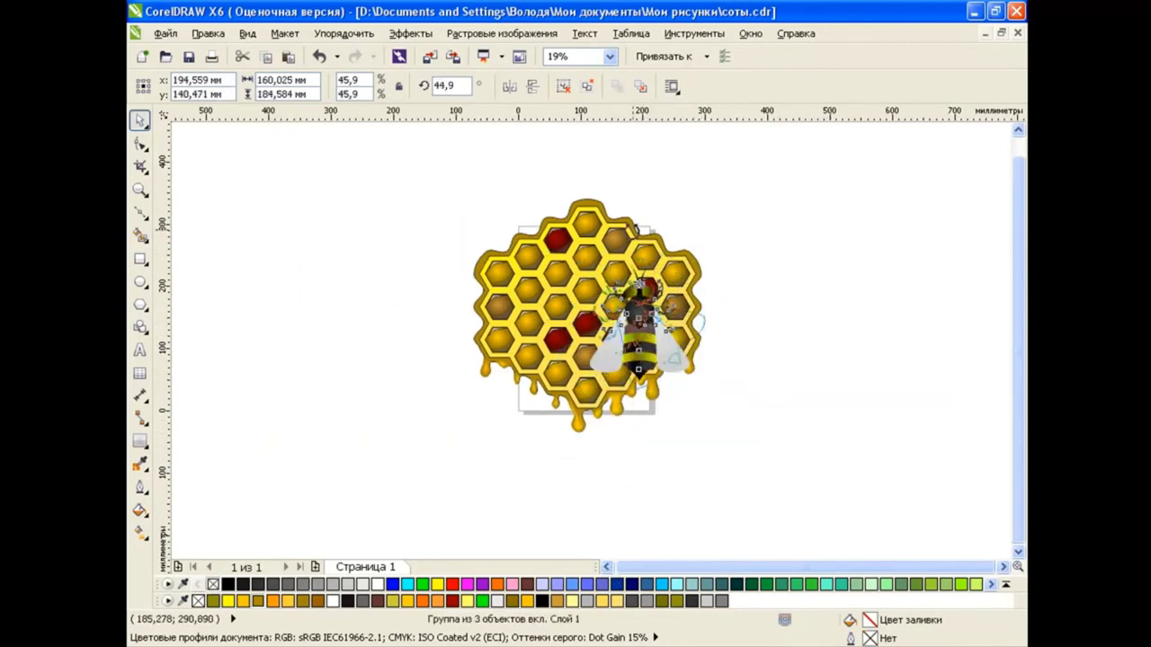
click(755, 312)
click(670, 315)
scroll(594, 315, up, 2)
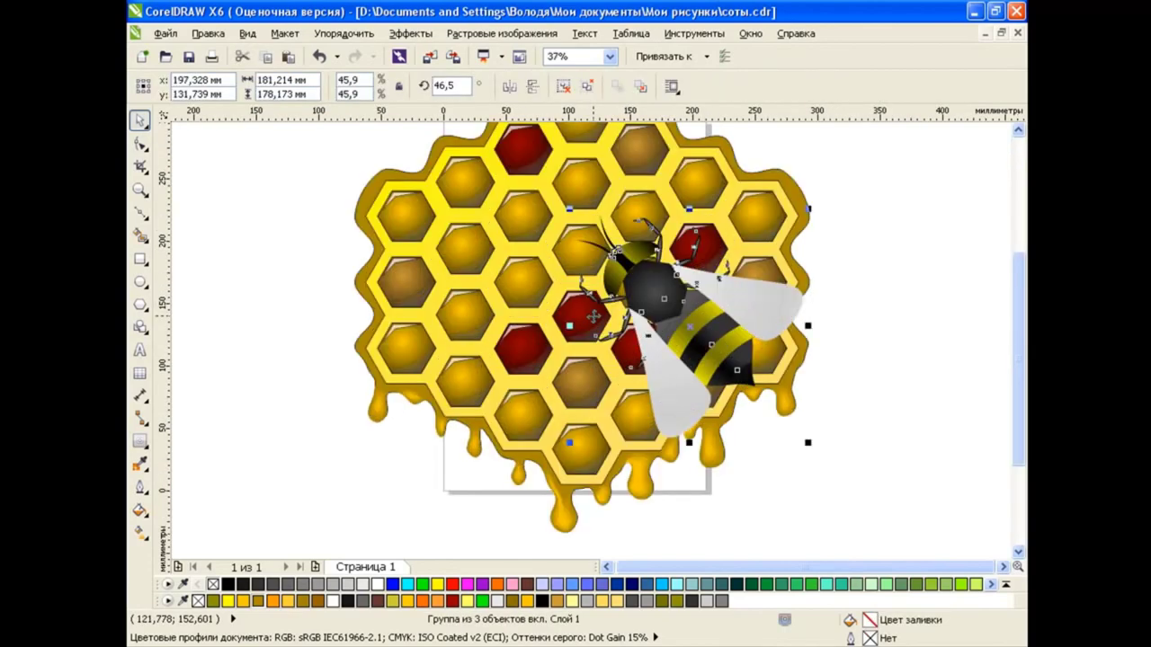
drag(807, 442, 782, 415)
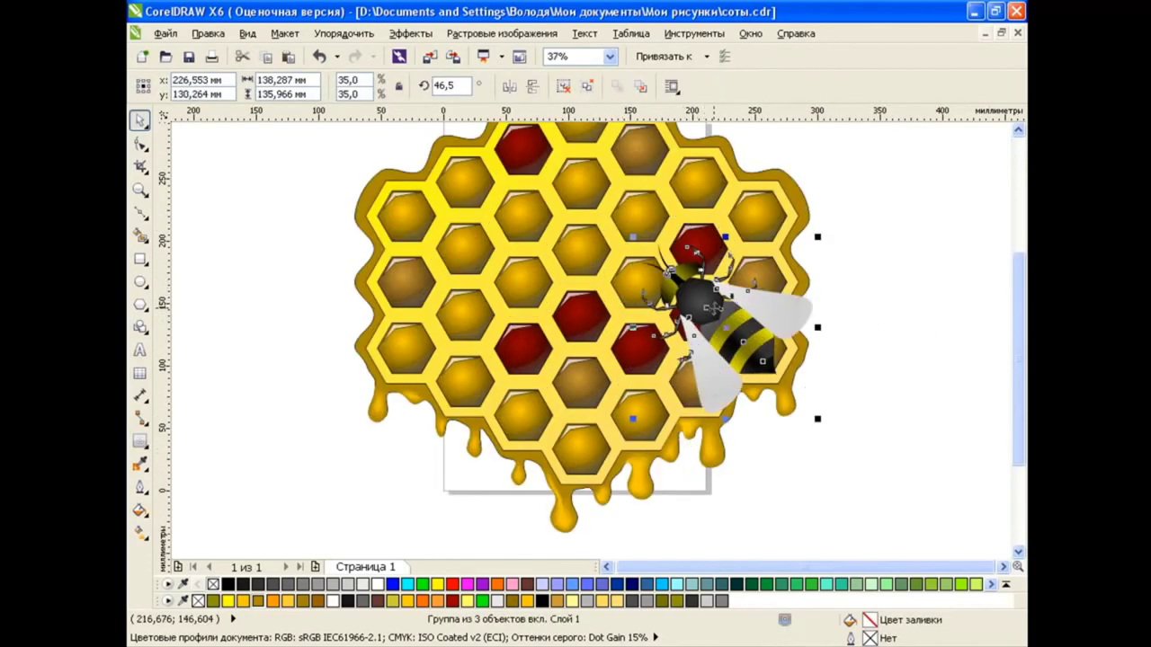
Angle the bee across the comb at its lower-right edge and enlarge it slightly.
click(710, 333)
drag(814, 242, 884, 310)
click(882, 304)
drag(754, 332, 859, 396)
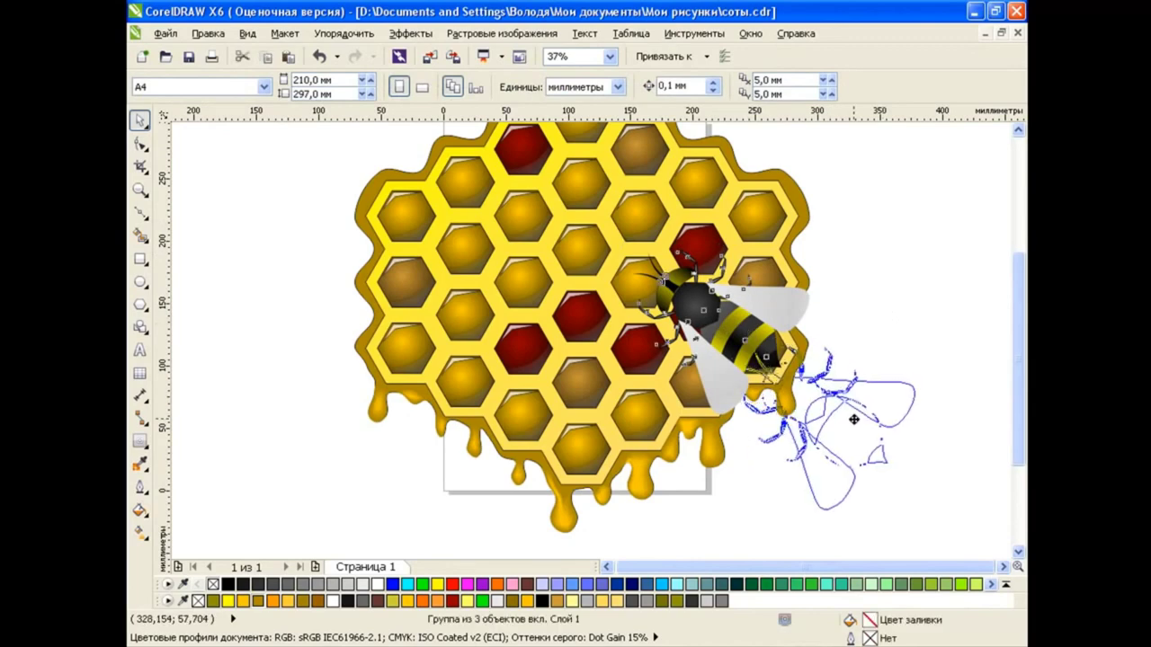
drag(731, 479, 686, 522)
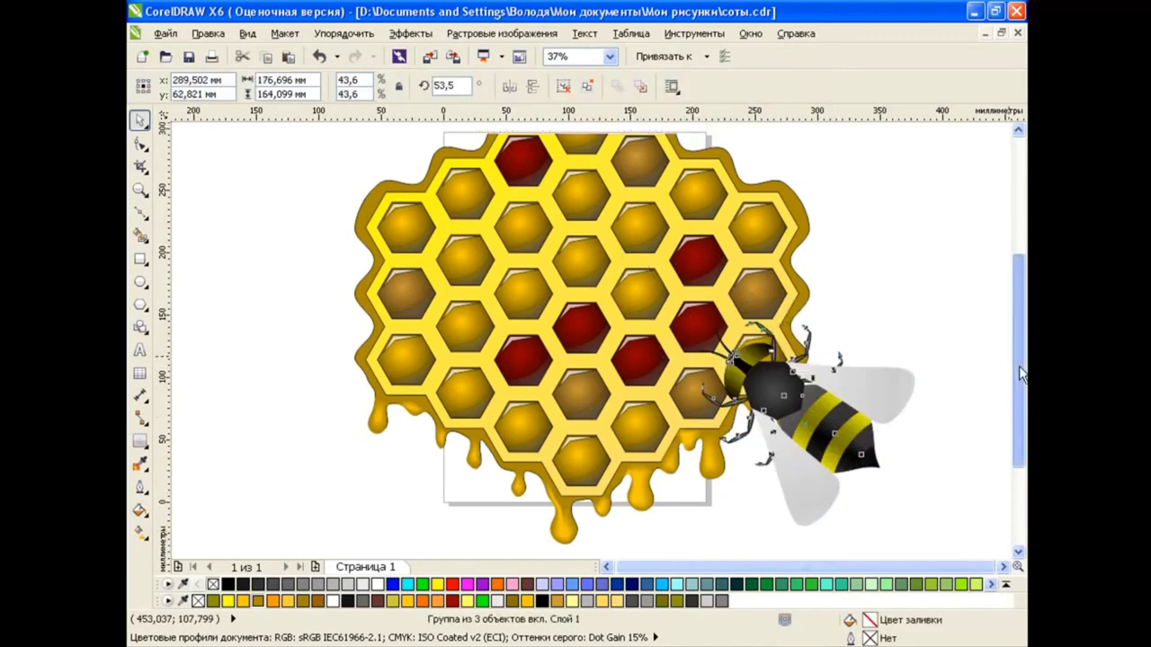
scroll(608, 190, down, 2)
scroll(1018, 314, up, 2)
Finish the yellow-to-black radial gradient background rectangle behind the honeycomb.
click(594, 360)
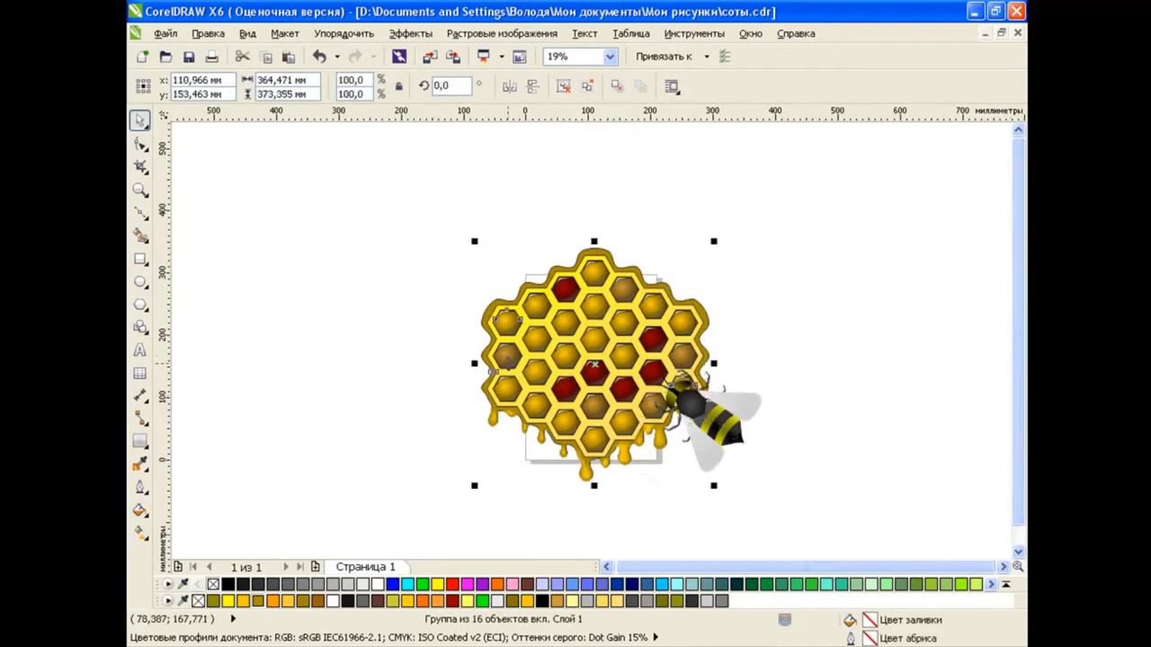
click(355, 510)
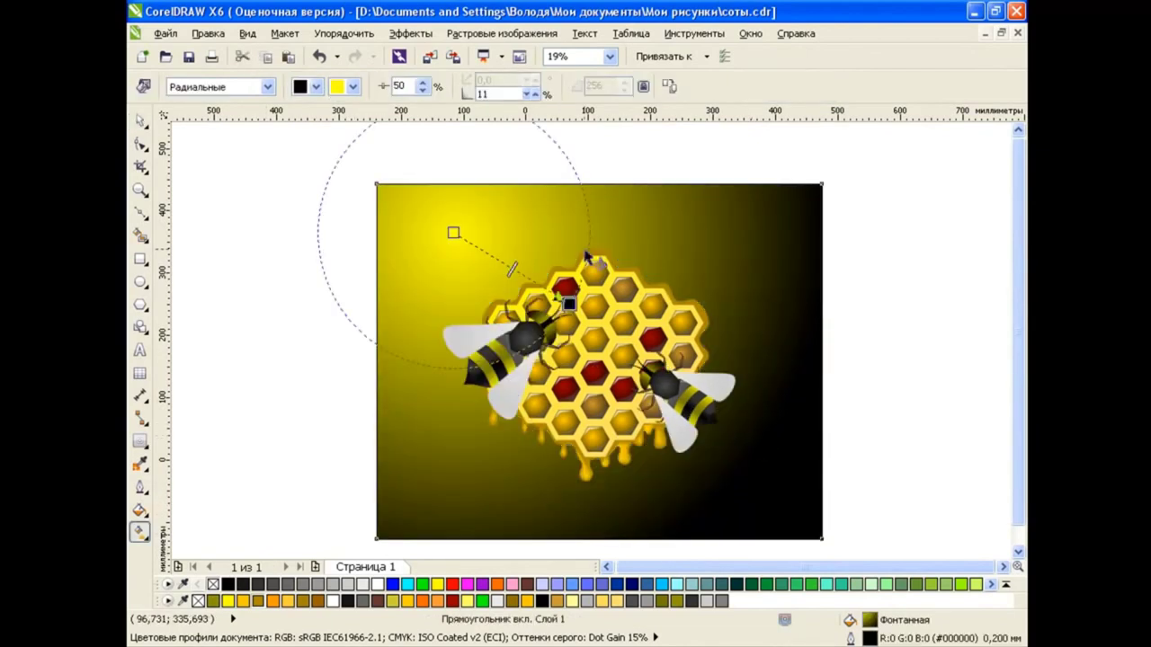
click(139, 119)
click(279, 314)
scroll(953, 396, down, 1)
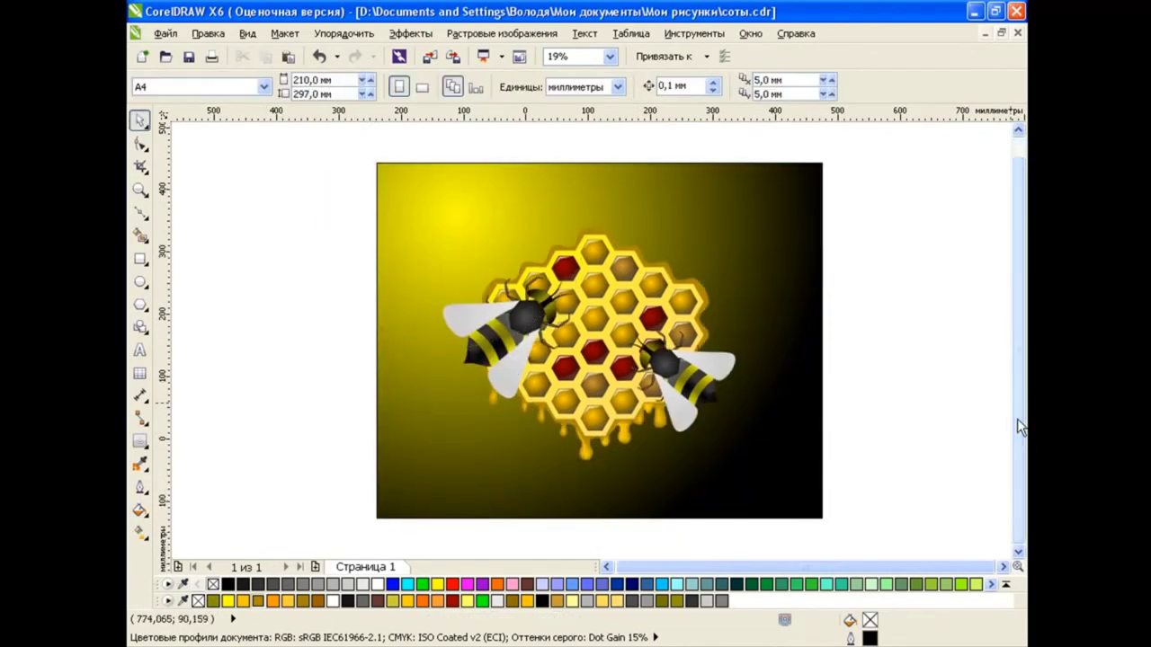